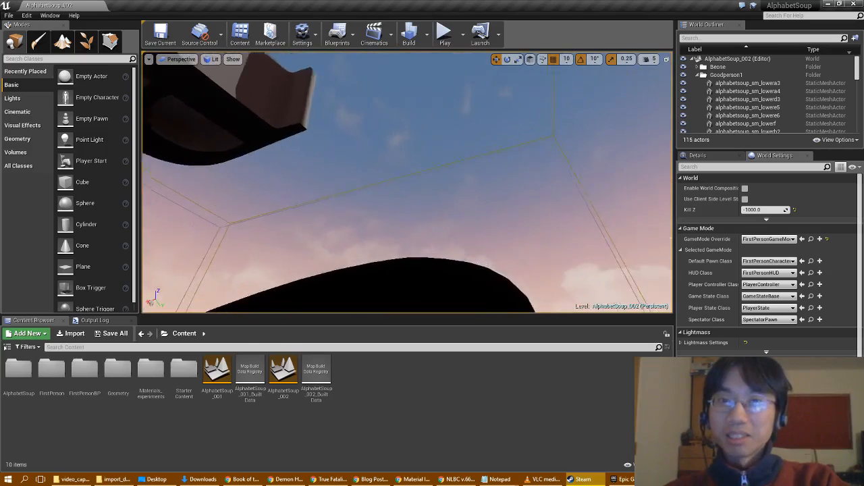
Go to the Materials_experiments folder and open the M_mirror material for editing.
right_drag(408, 182, 257, 285)
double_click(152, 370)
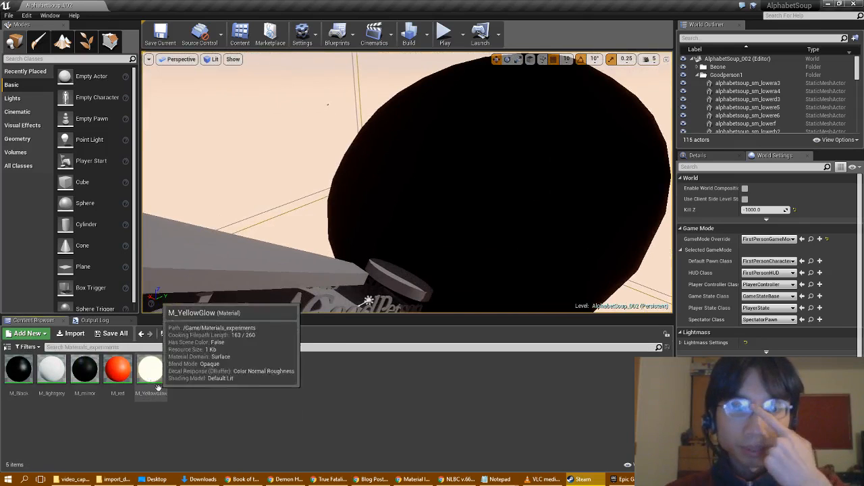
click(91, 377)
double_click(92, 377)
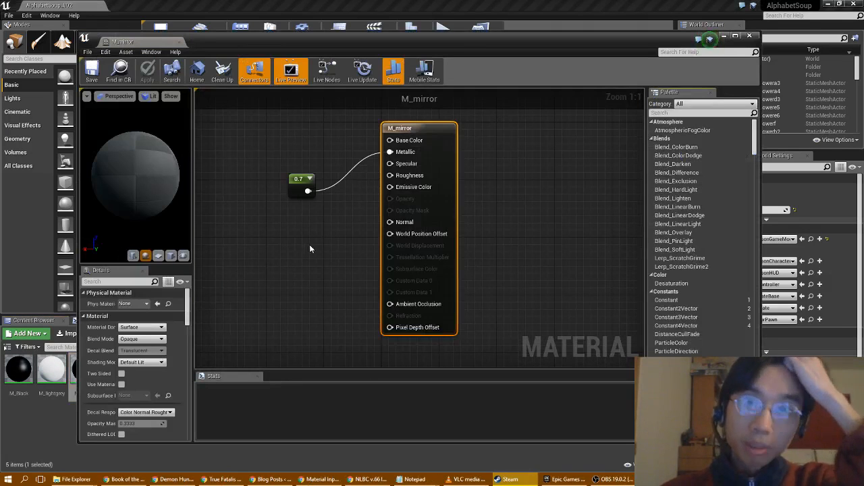
Add a Constant3Vector node to M_mirror, connect it to Base Color, and arrange it above the Metallic constant.
right_click(240, 241)
click(246, 278)
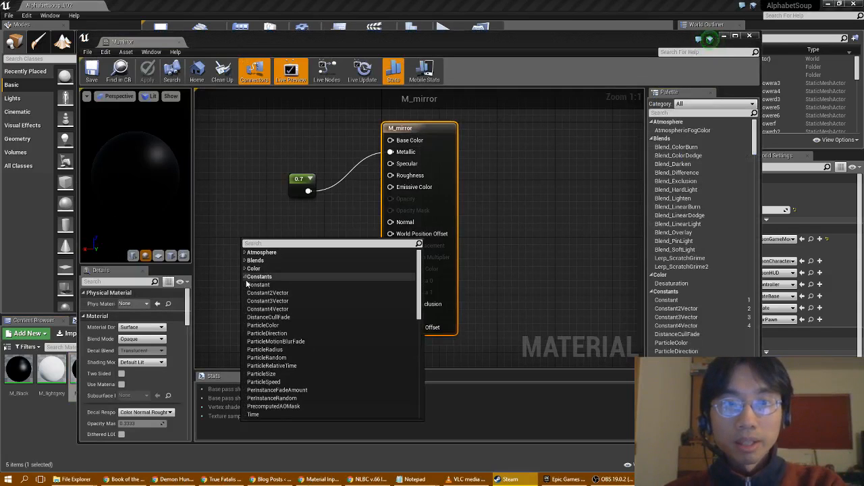
click(267, 301)
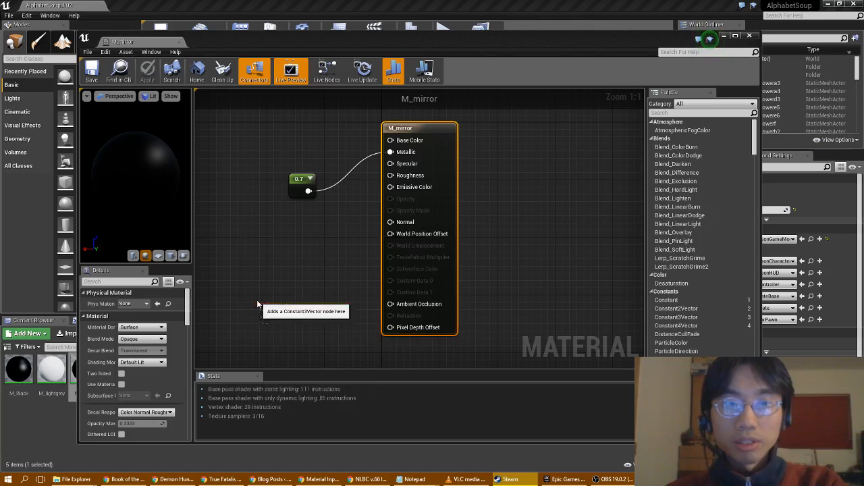
drag(295, 255, 391, 139)
drag(268, 241, 253, 134)
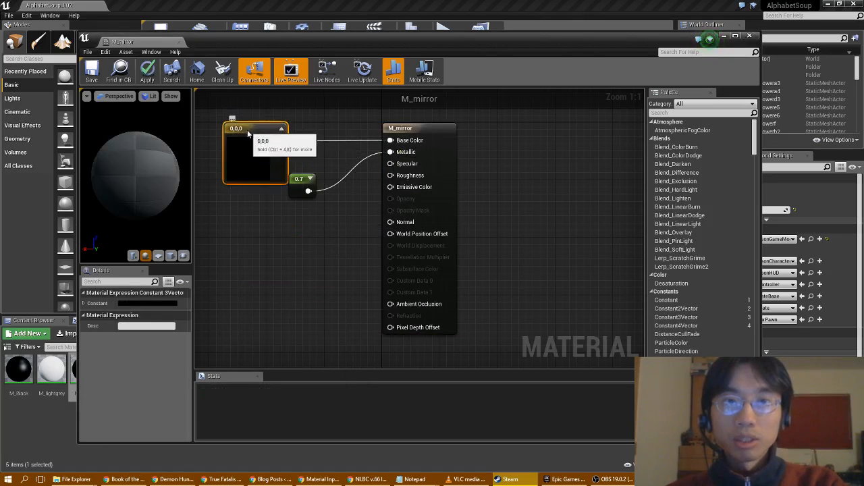
drag(297, 189, 298, 196)
click(239, 160)
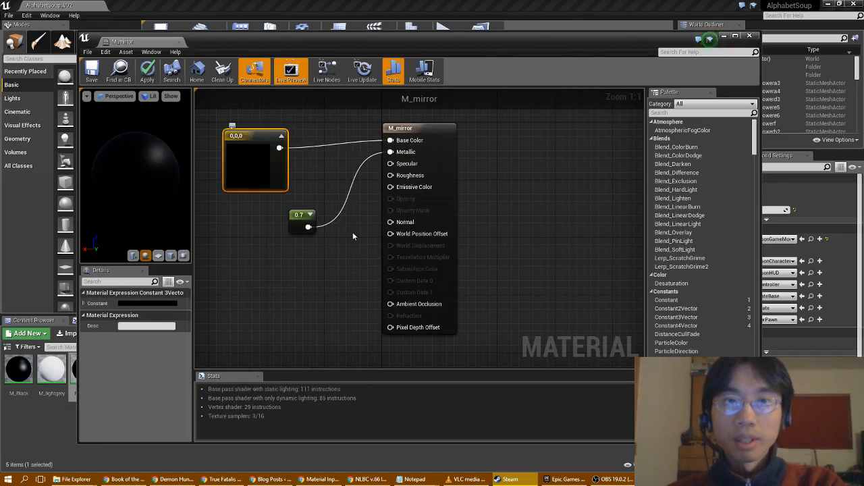
Set the Base Color vector's colour to a light grey with R, G and B at 0.7.
double_click(264, 163)
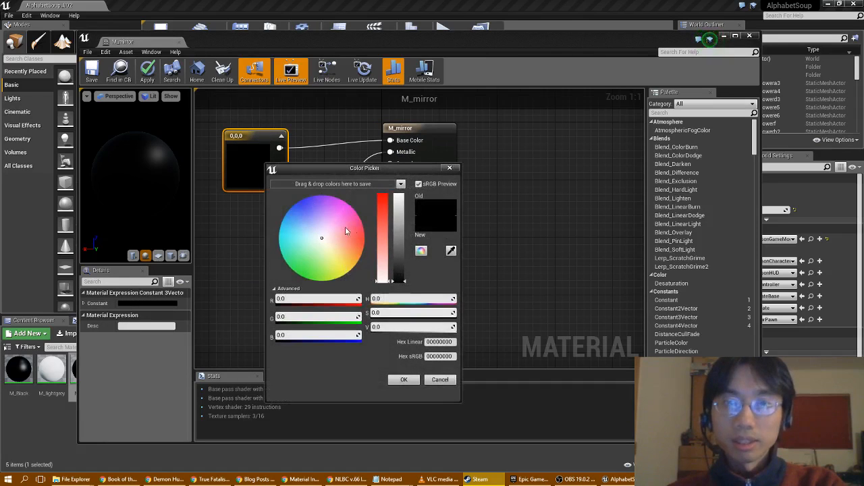
click(400, 208)
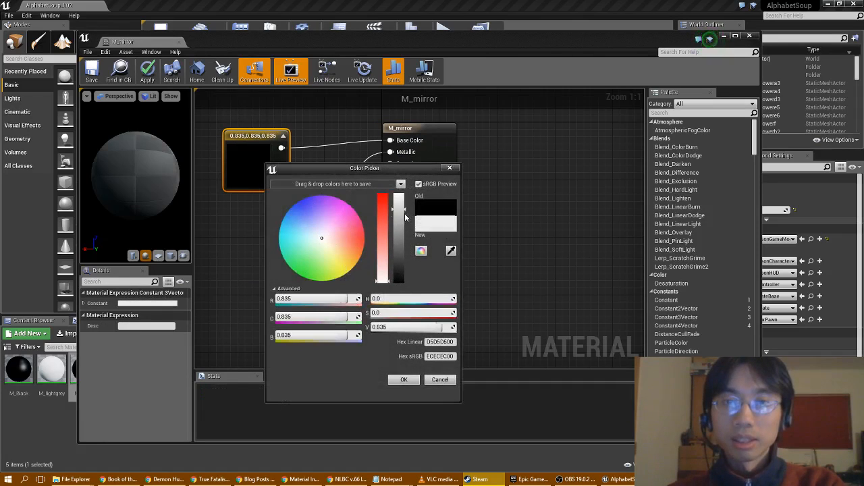
click(405, 216)
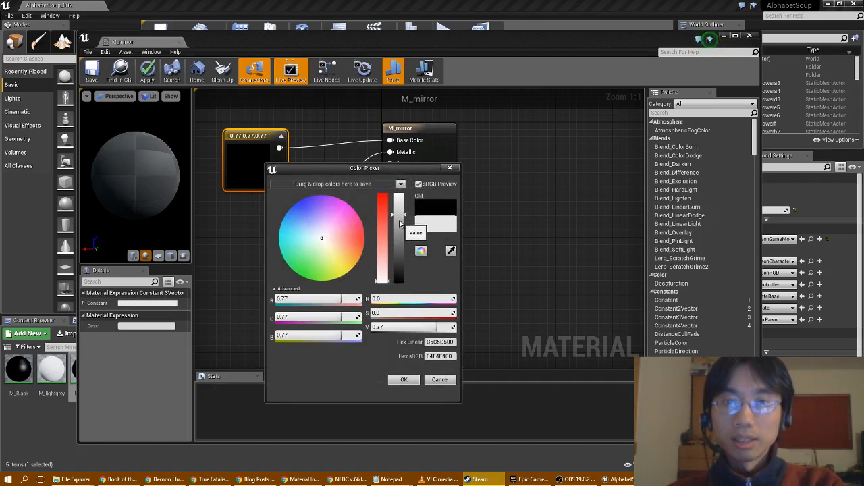
click(401, 222)
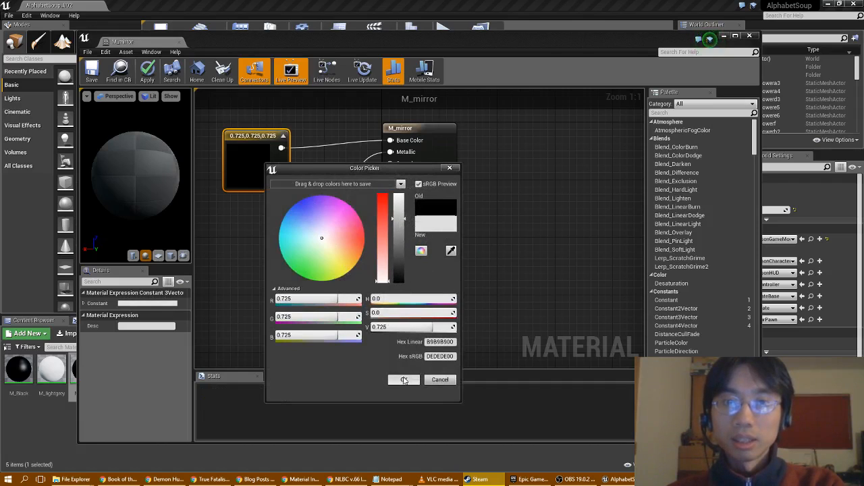
drag(406, 219, 407, 219)
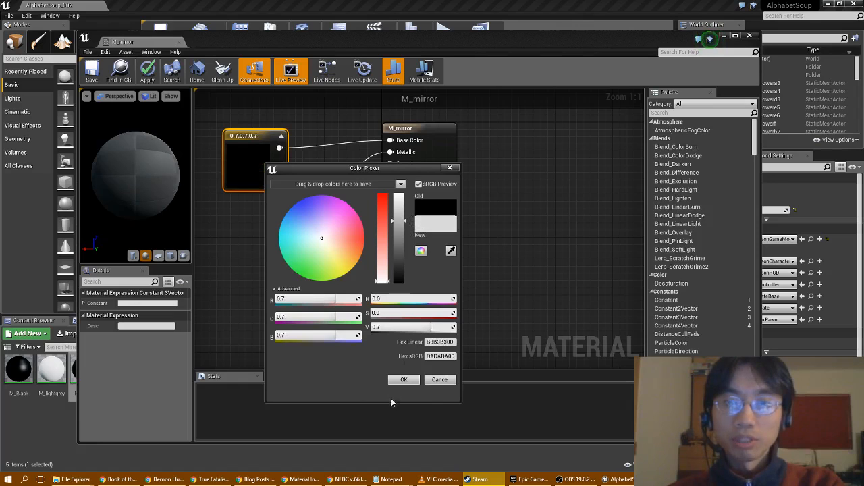
click(404, 380)
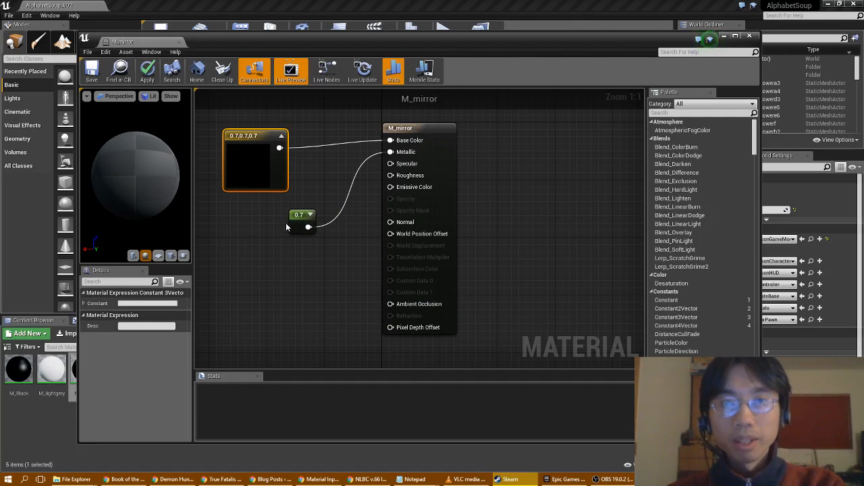
Add a Constant node below the Metallic constant, connect it to Roughness, and set its value to 0.2.
drag(299, 221, 299, 214)
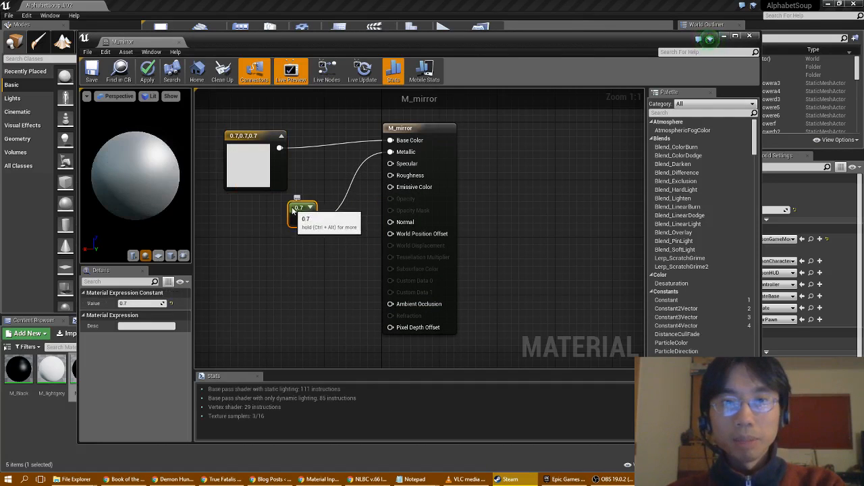
right_click(271, 258)
click(275, 298)
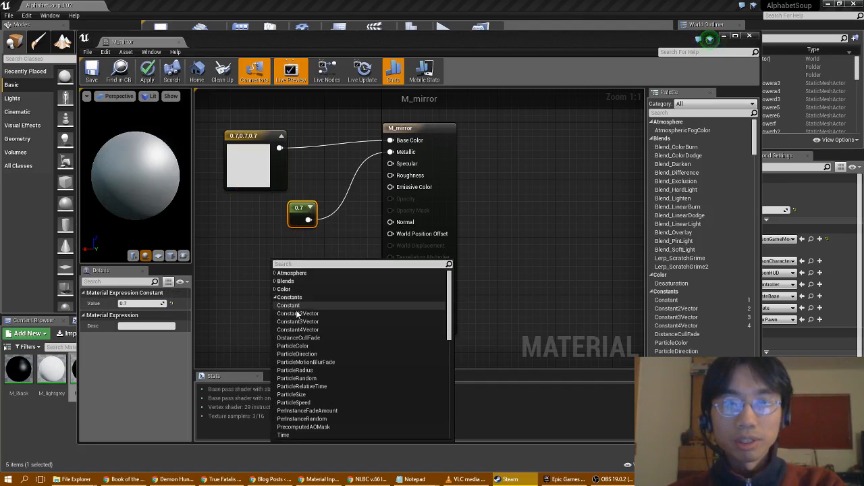
click(290, 306)
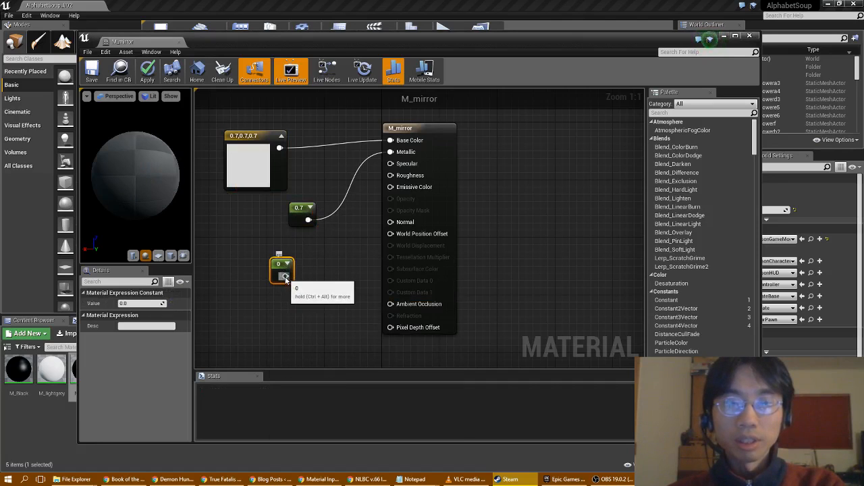
drag(285, 276, 391, 176)
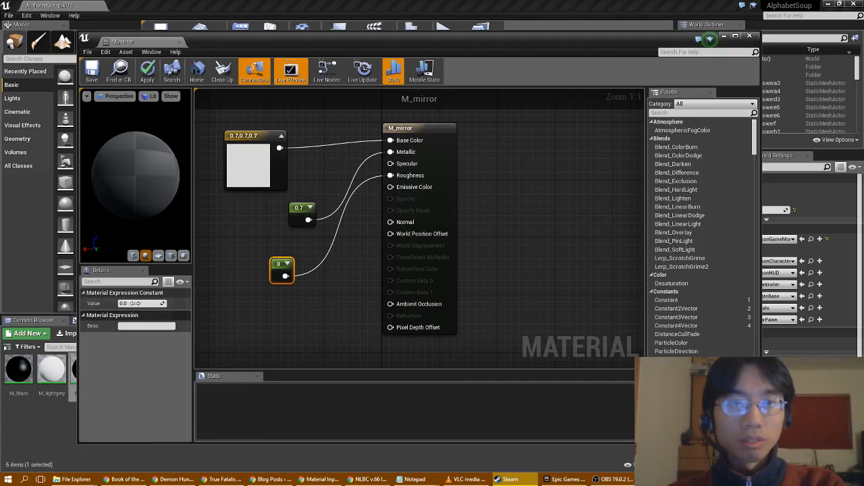
text(0.2)
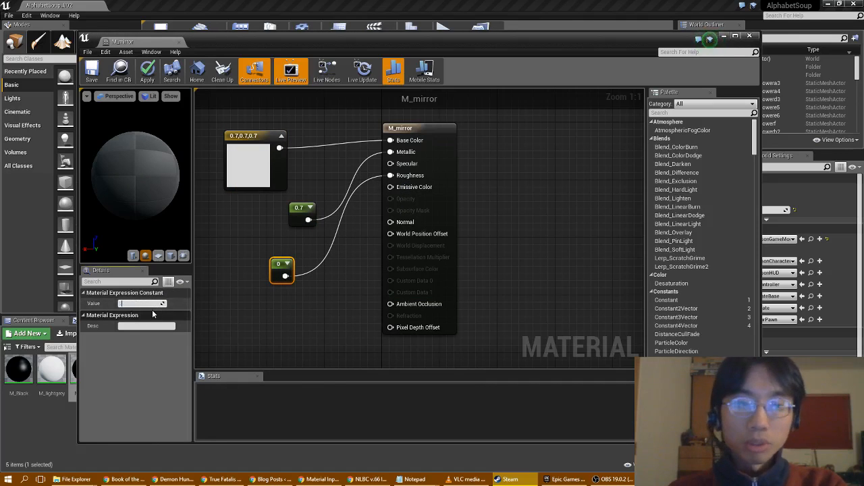
key(Return)
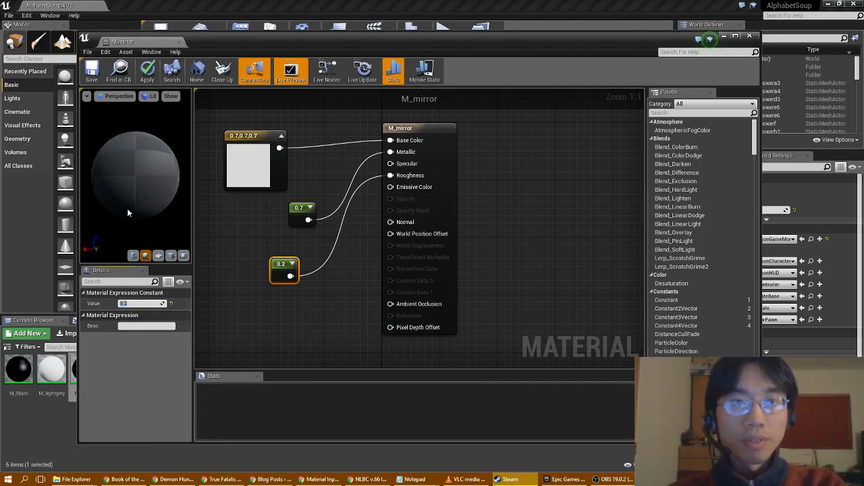
Preview the material on a cube and set the Roughness constant to 0.
click(170, 256)
drag(135, 189, 172, 152)
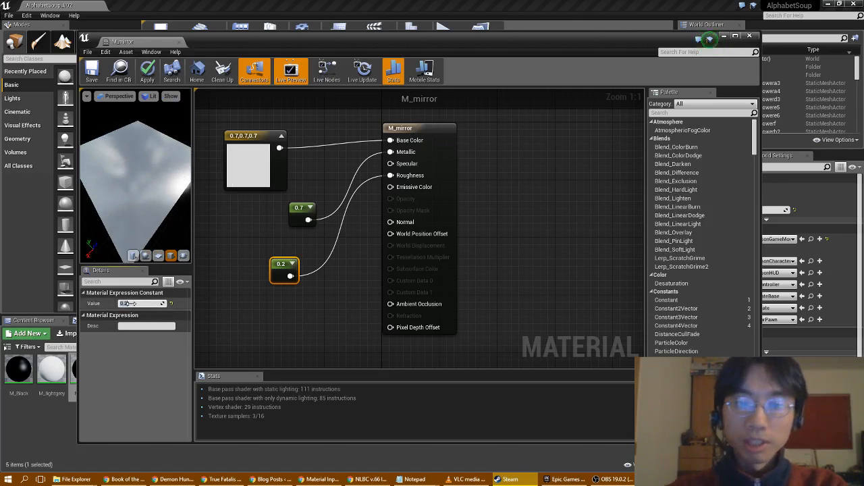
text(0)
key(Return)
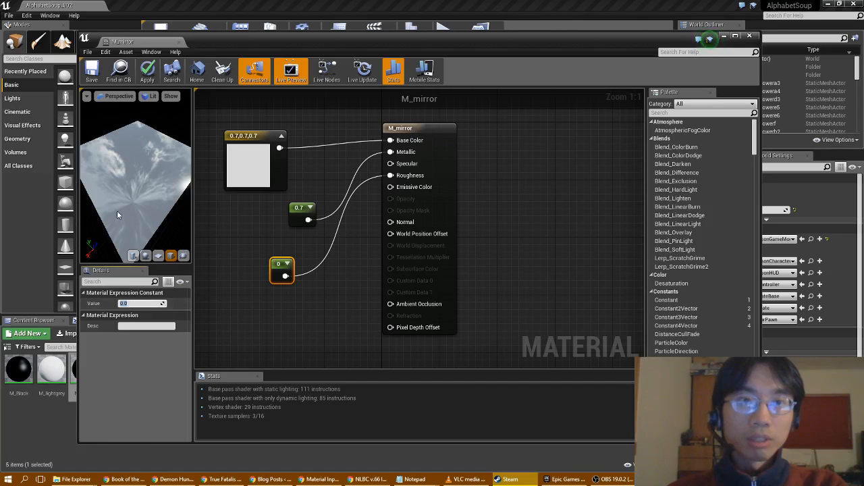
drag(117, 215, 123, 256)
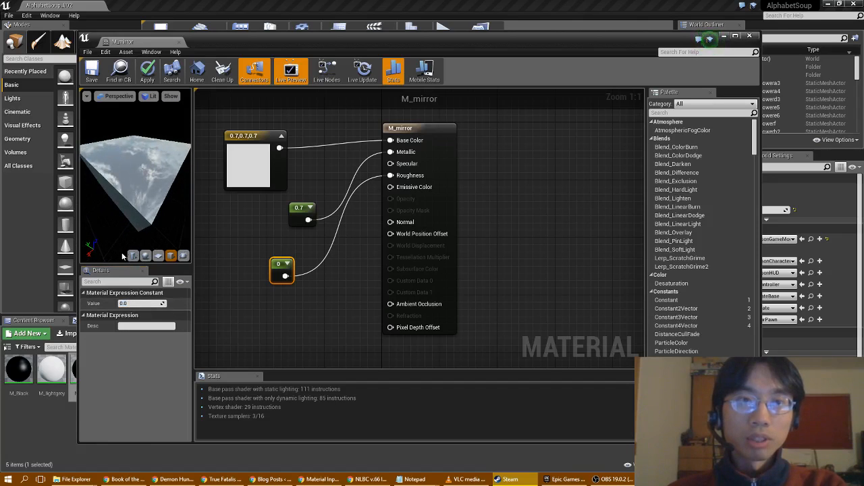
Set the Roughness constant to 0.1, check the reflection on the preview cube, and close the M_mirror editor.
click(136, 305)
text(.)
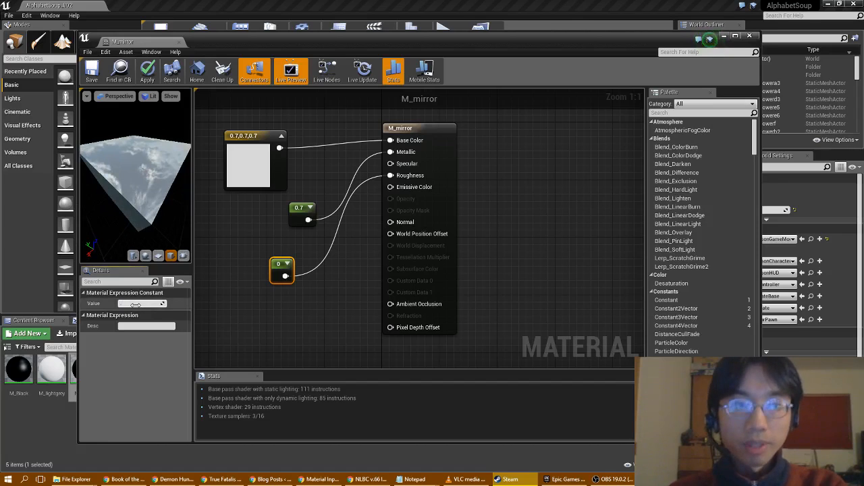
text(1)
key(Return)
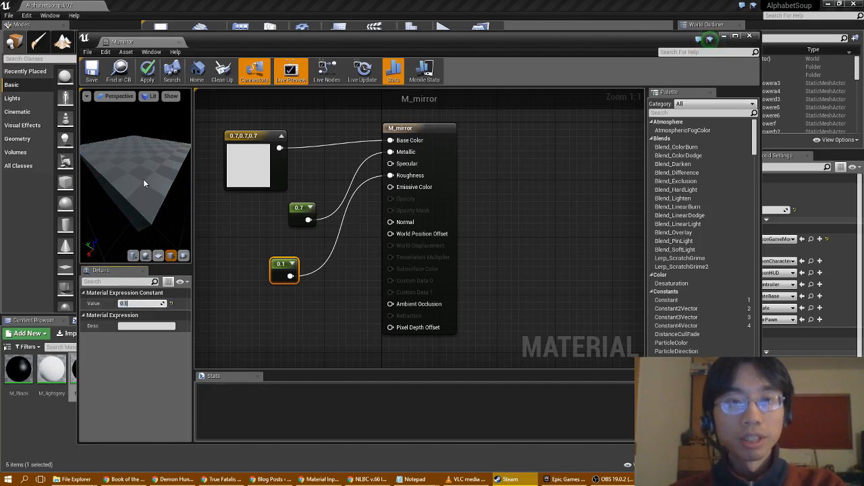
mouse_move(143, 179)
mouse_down()
mouse_move(125, 223)
mouse_move(145, 180)
mouse_up()
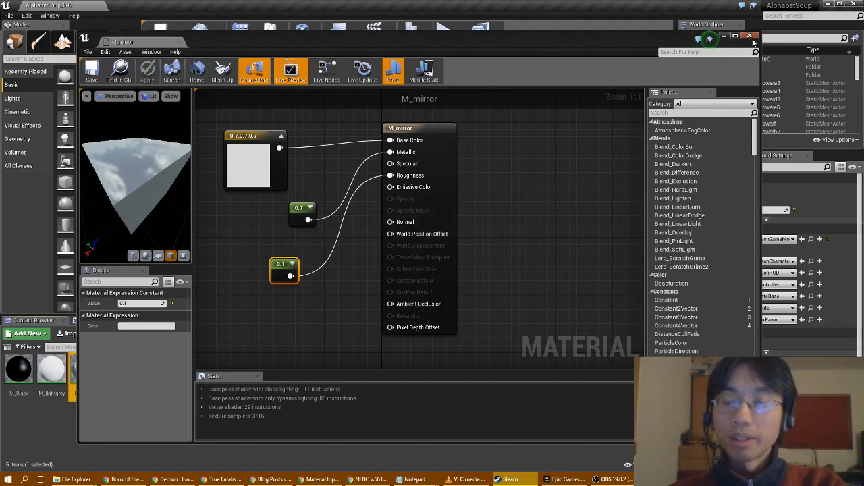
click(751, 36)
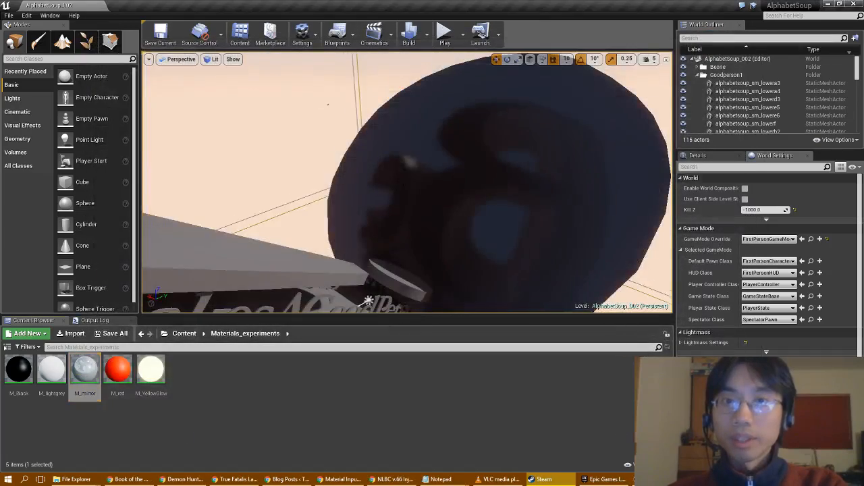
Apply the M_YellowGlow material to the large dark letter meshes on the underside of the structure.
right_drag(408, 182, 277, 219)
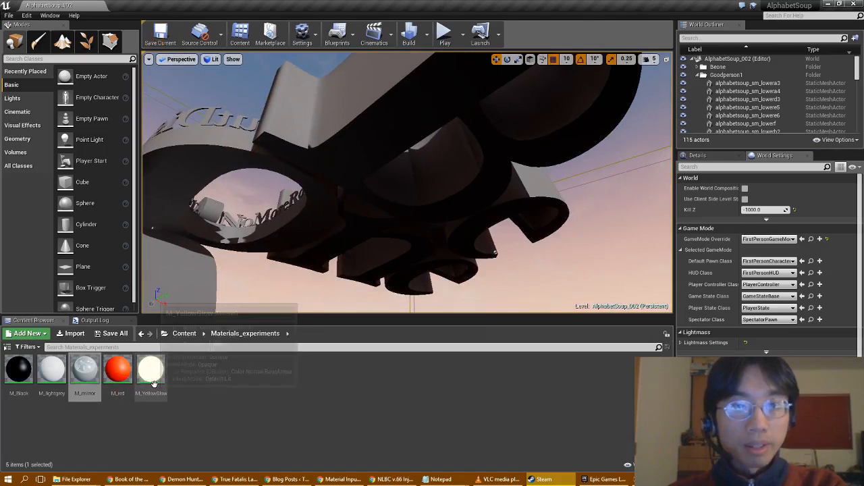
drag(153, 379, 379, 135)
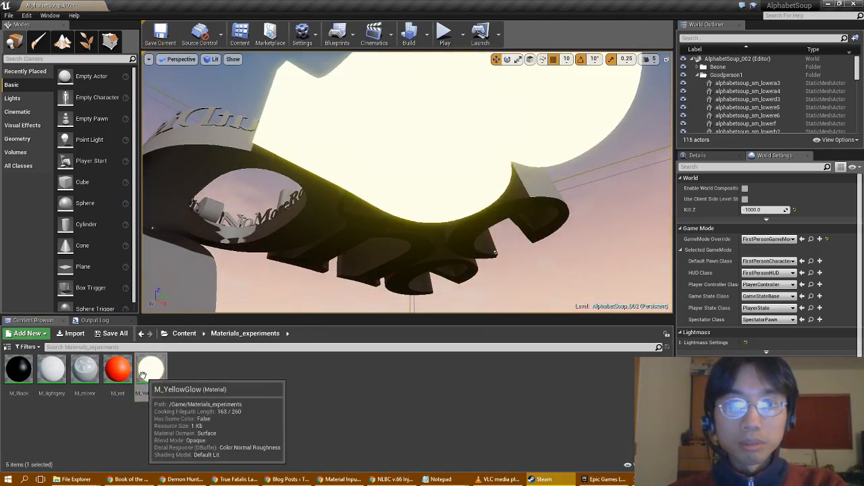
drag(144, 375, 514, 209)
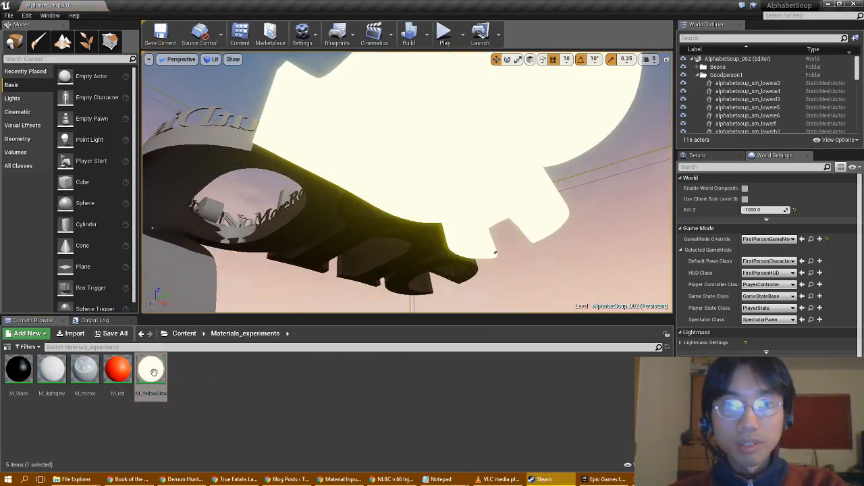
drag(154, 372, 169, 176)
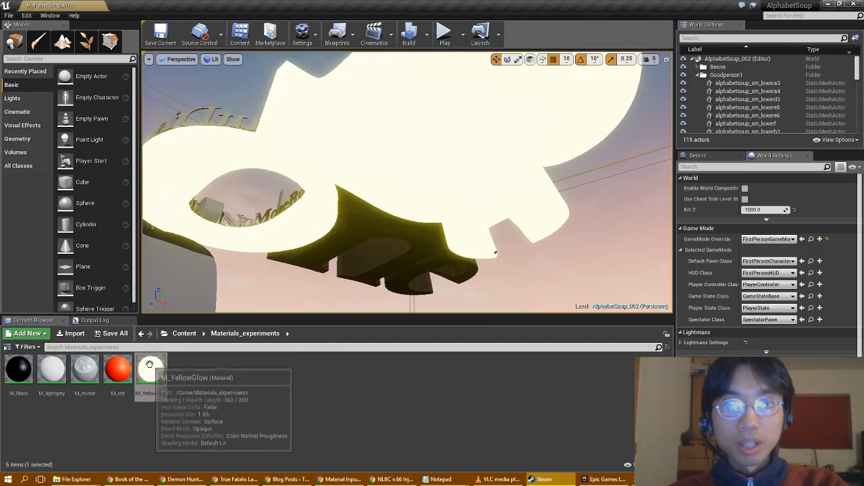
drag(149, 364, 353, 232)
drag(153, 370, 421, 268)
right_drag(421, 268, 333, 236)
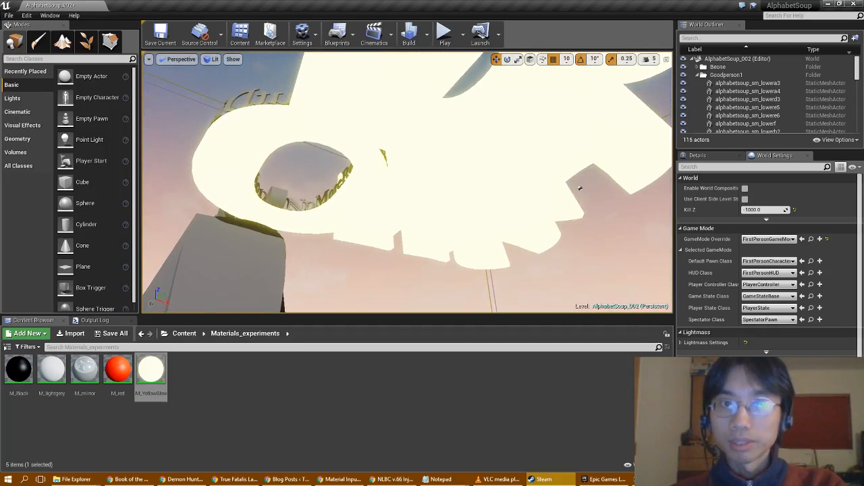
Duplicate the M_YellowGlow material and name the copy M_Glowtext.
right_drag(304, 237, 283, 267)
right_click(151, 370)
mouse_move(199, 237)
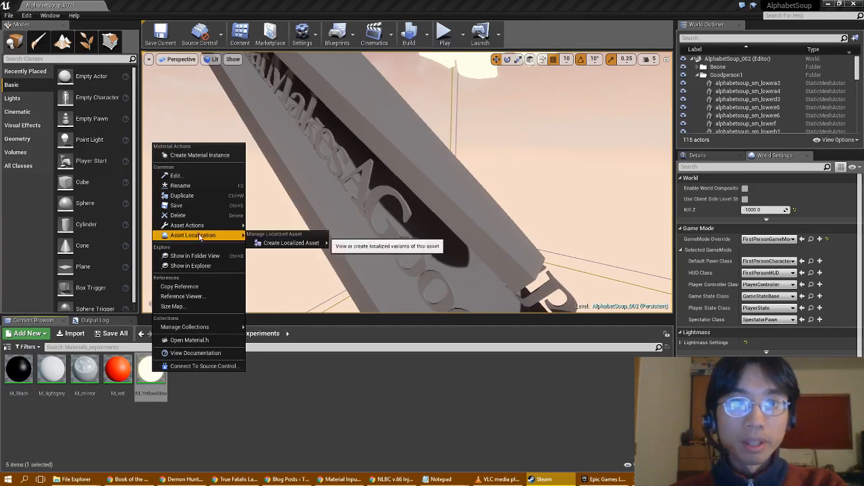
click(194, 197)
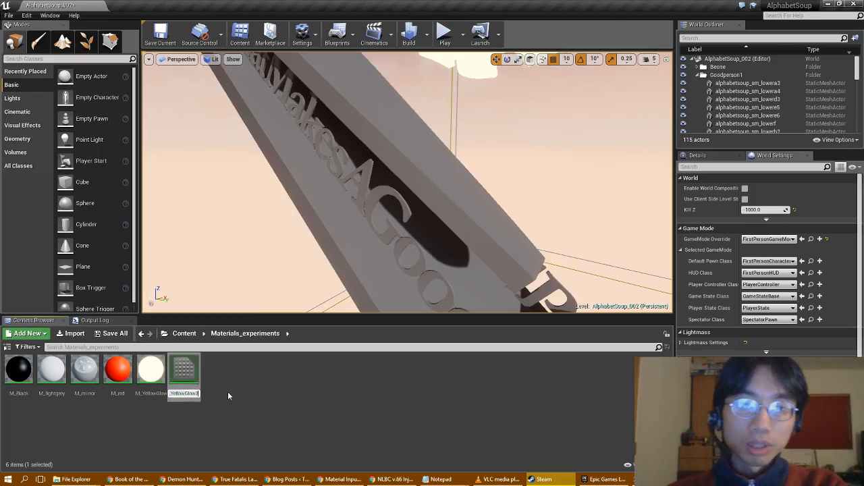
text(M_)
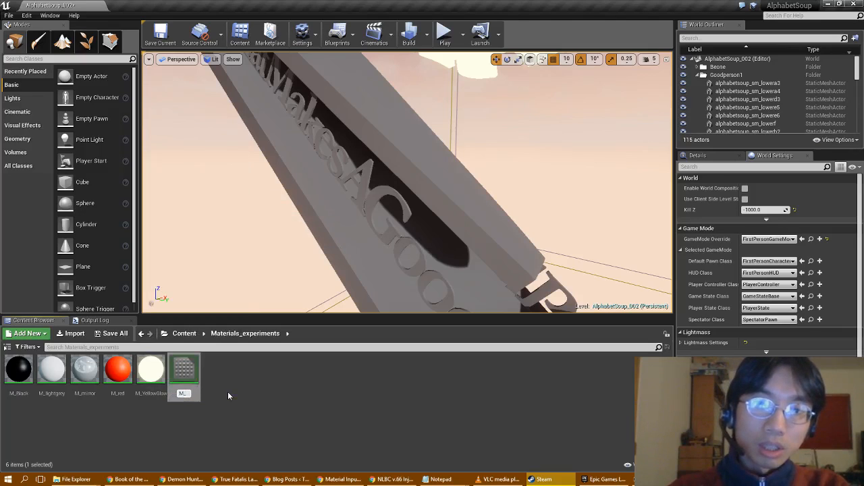
text(Glowtest)
key(Return)
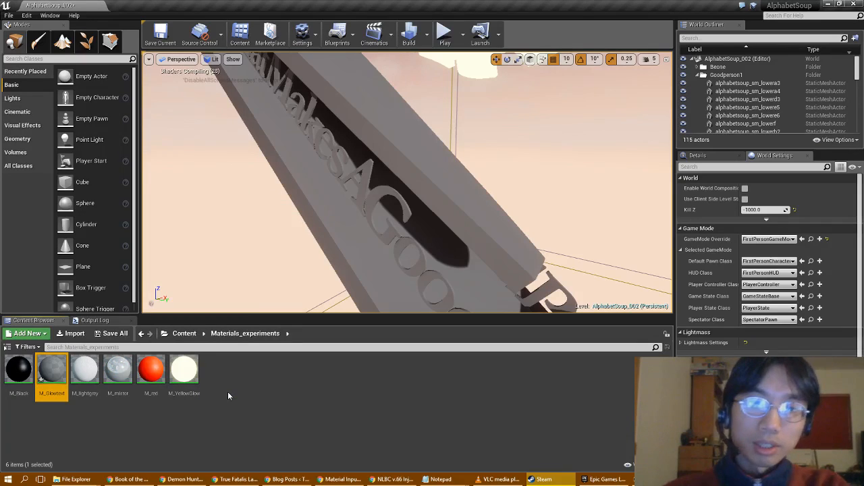
Apply M_Glowtext to the small raised lettering on the beam and open that material for editing.
right_drag(285, 231, 223, 145)
drag(52, 371, 336, 178)
double_click(52, 370)
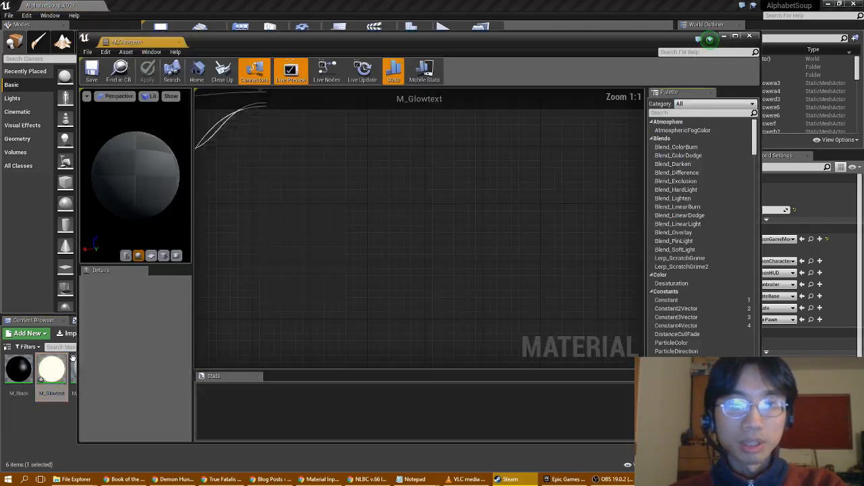
Set the constant feeding the emissive Multiply node to 1, apply the change and close the M_Glowtext editor.
right_drag(270, 221, 374, 208)
click(301, 269)
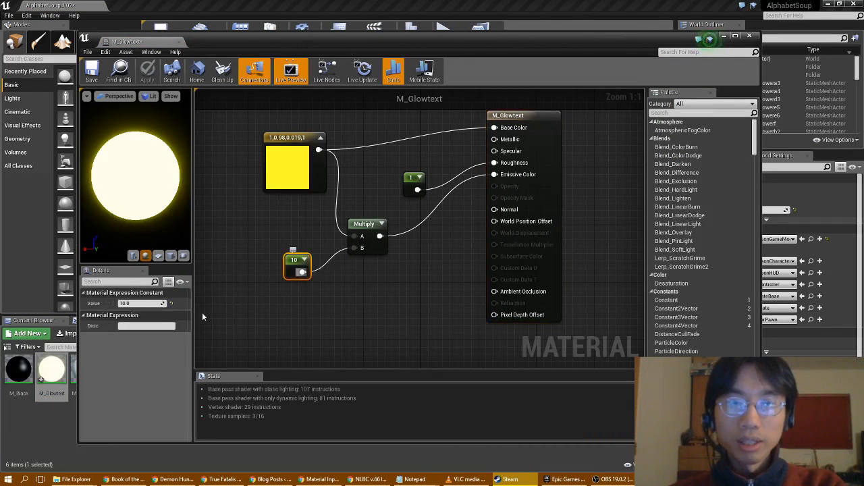
click(140, 303)
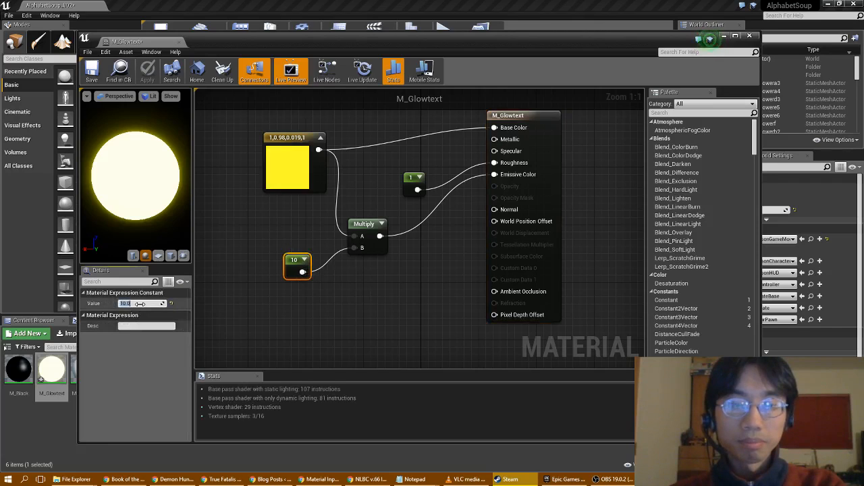
text(1)
key(Return)
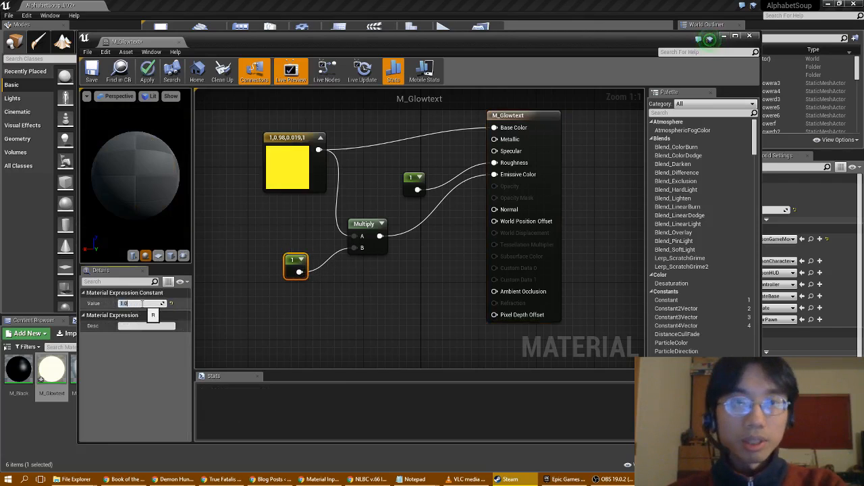
click(331, 291)
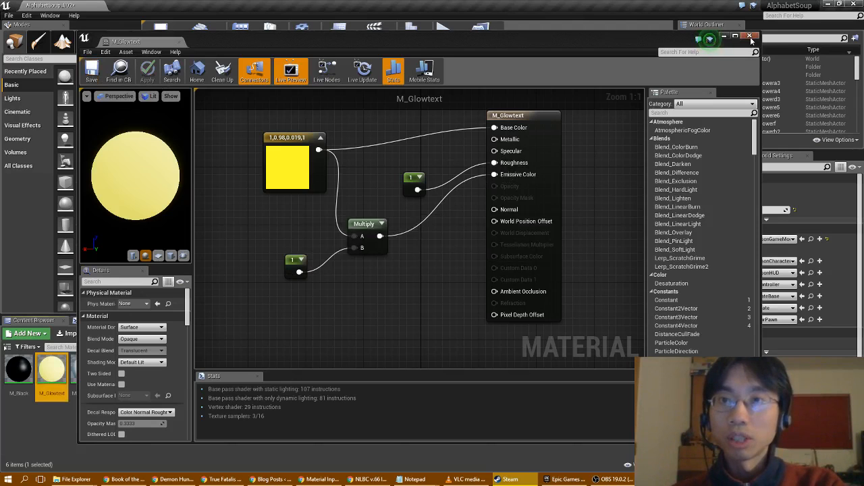
click(750, 37)
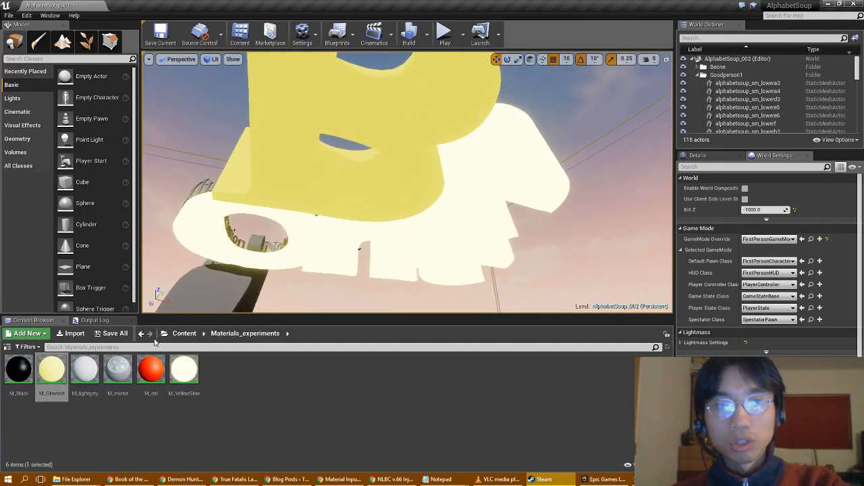
Apply the M_Glowtext material to the remaining white YellowGlow letter meshes on the underside of the structure.
drag(52, 369, 465, 178)
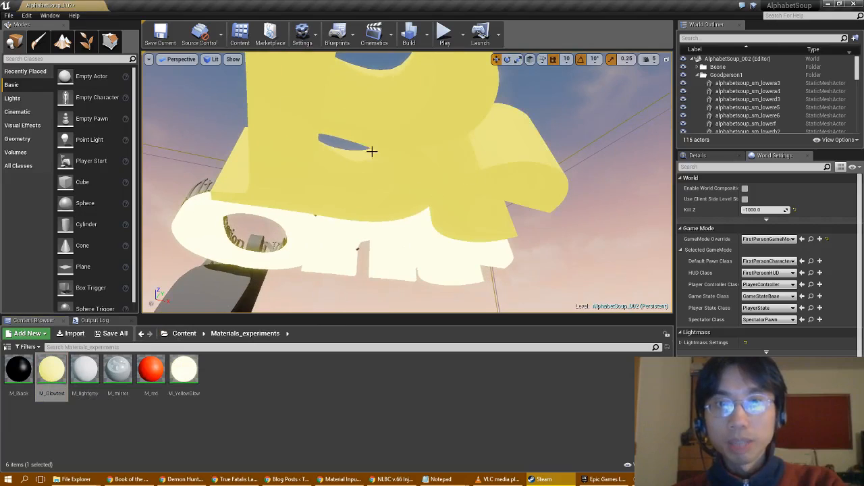
drag(52, 369, 279, 257)
drag(52, 369, 344, 233)
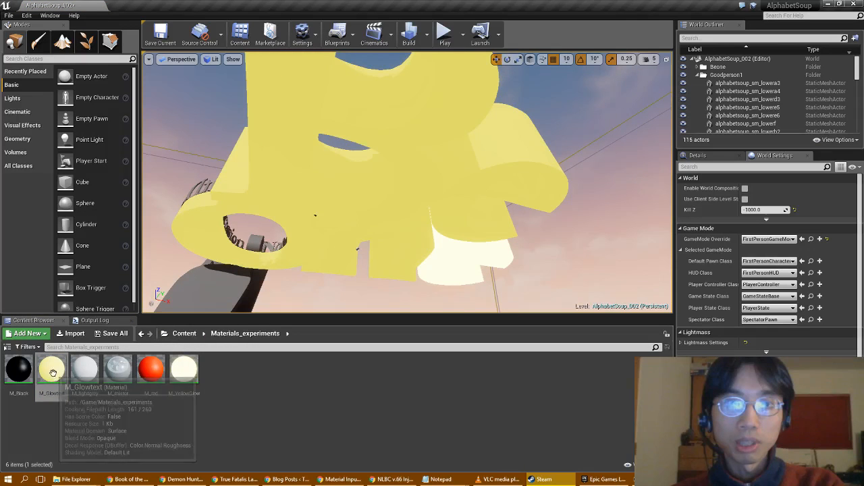
drag(52, 370, 422, 268)
right_drag(423, 268, 364, 322)
drag(48, 372, 453, 273)
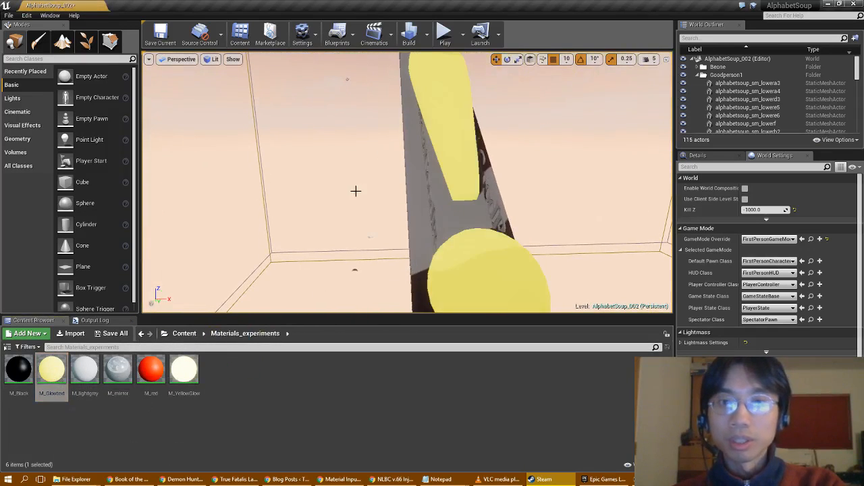
mouse_move(355, 191)
right_down()
mouse_move(471, 216)
mouse_move(455, 222)
mouse_move(451, 213)
right_up()
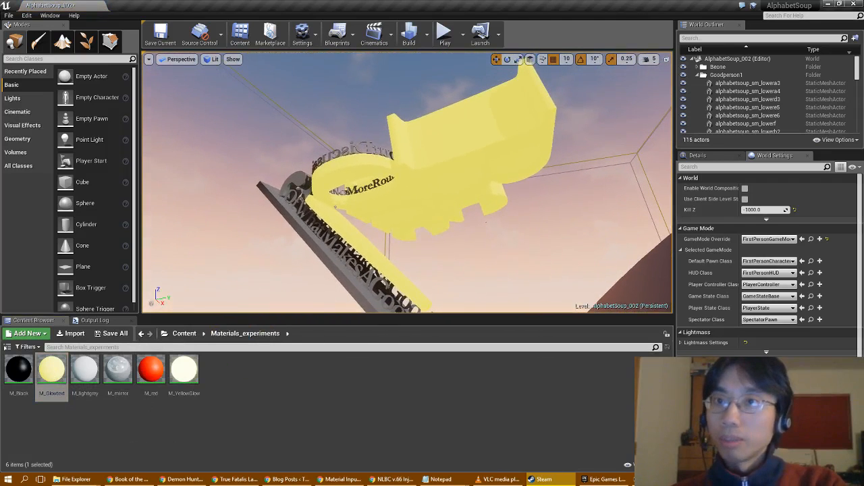
Collapse the Goodperson folders and examine the settings of the Light Source and SkyLight actors.
click(703, 75)
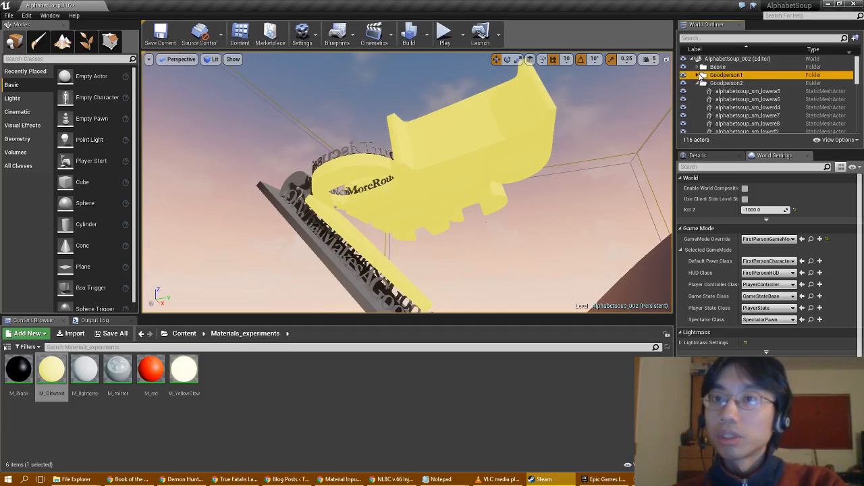
click(698, 75)
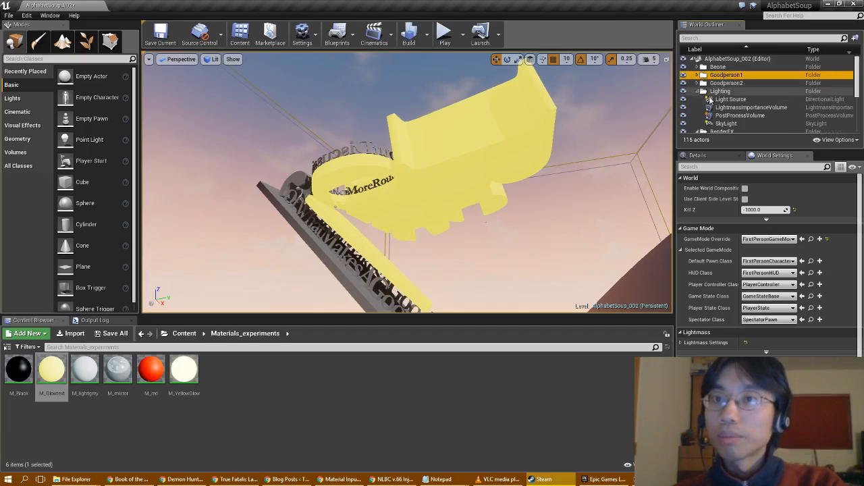
click(728, 100)
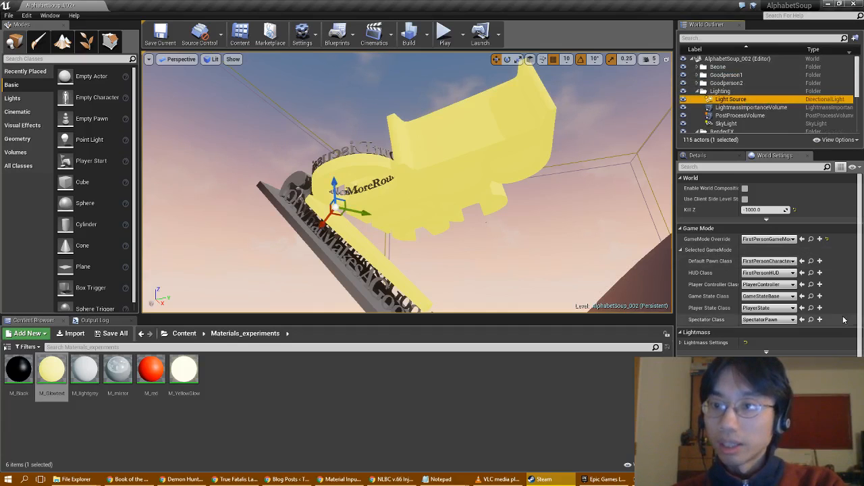
click(697, 156)
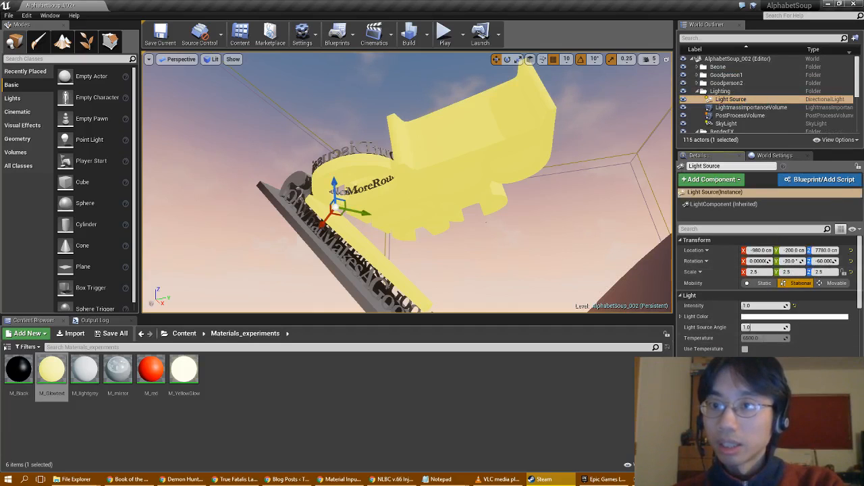
click(738, 123)
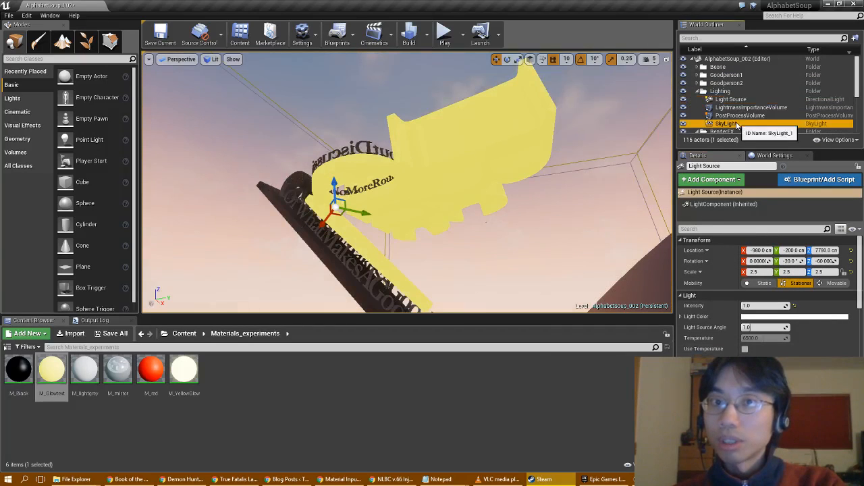
click(746, 407)
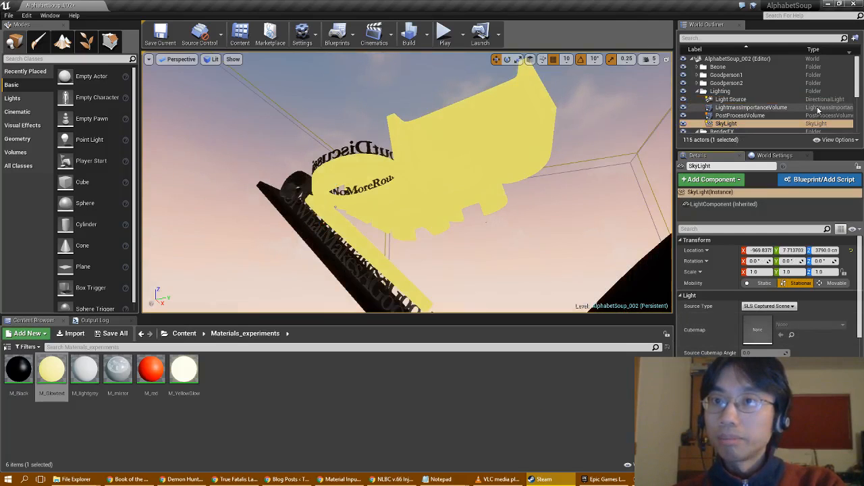
Examine the SkySphereBlueprint actor's sun, cloud and override colour settings.
drag(858, 80, 861, 128)
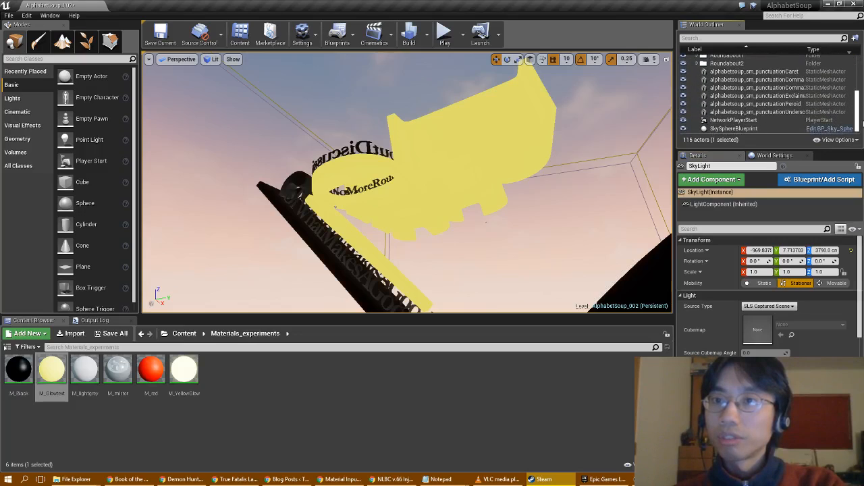
click(743, 129)
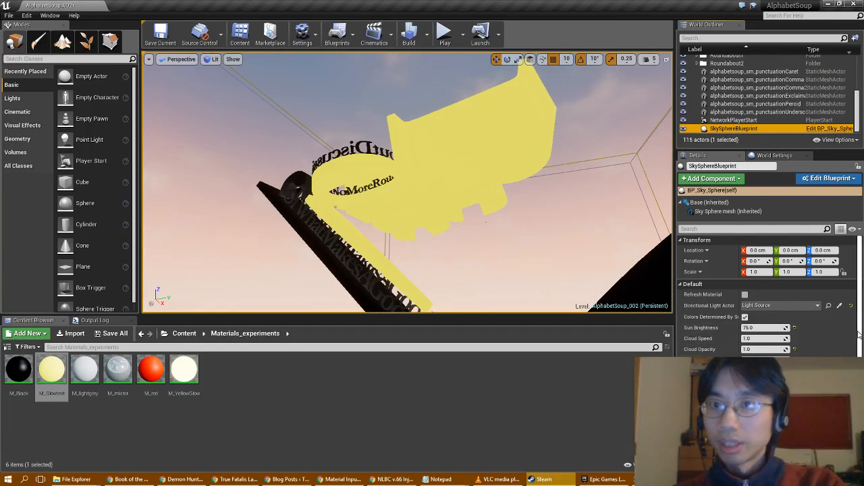
right_drag(513, 223, 452, 193)
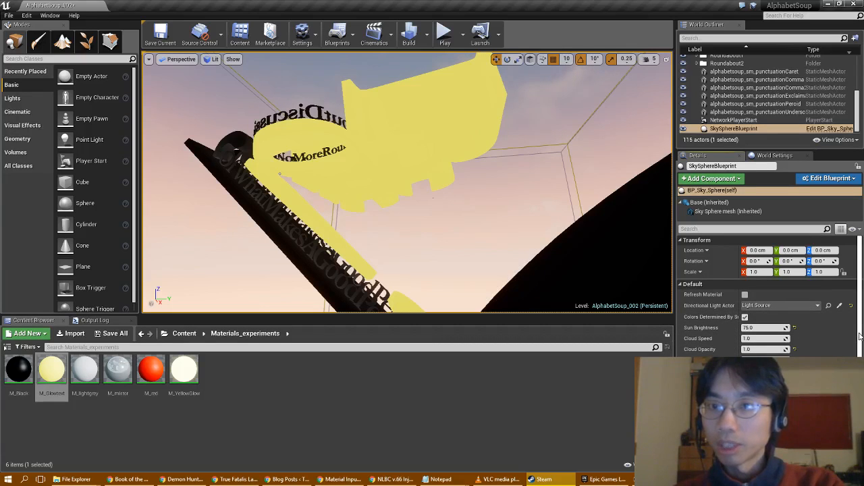
scroll(859, 335, down, 3)
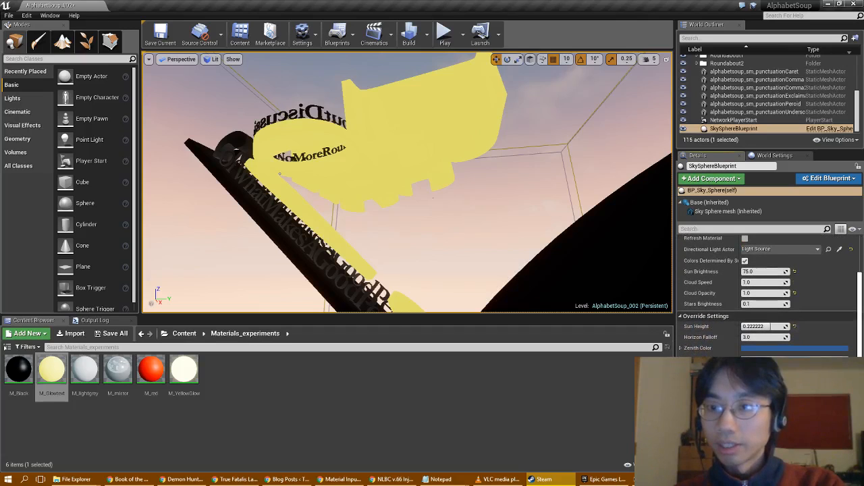
scroll(860, 335, down, 2)
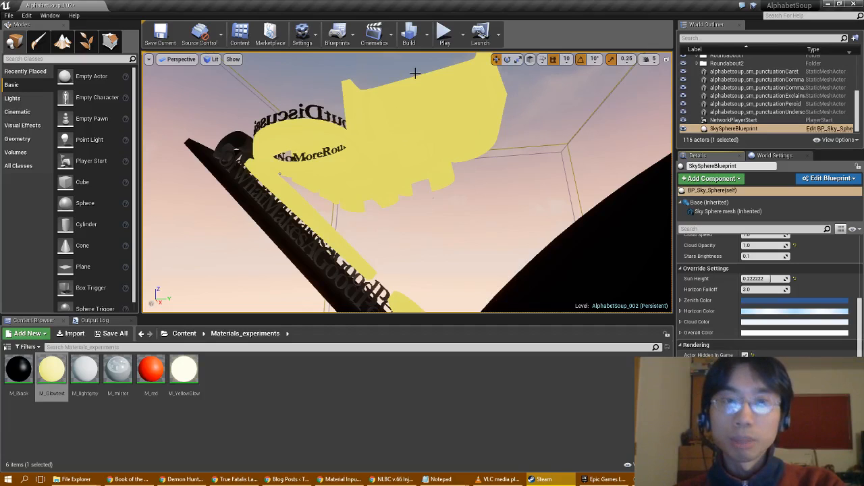
Save all project content and build the level.
click(8, 15)
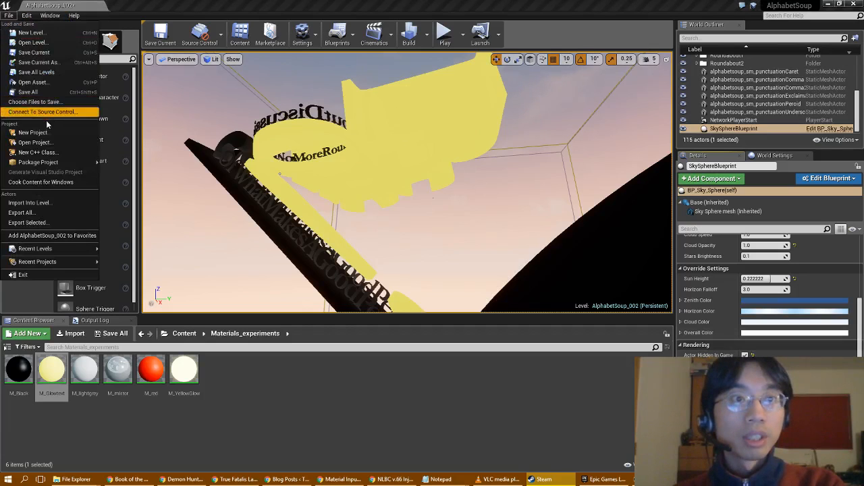
click(54, 93)
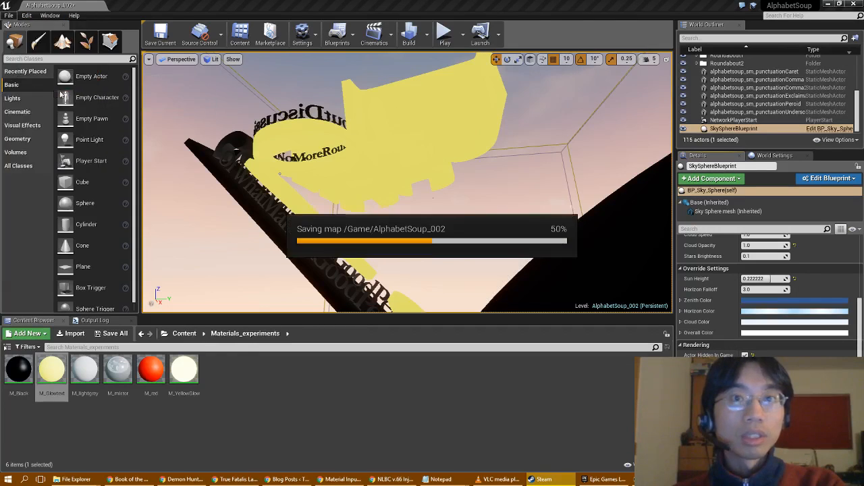
click(410, 35)
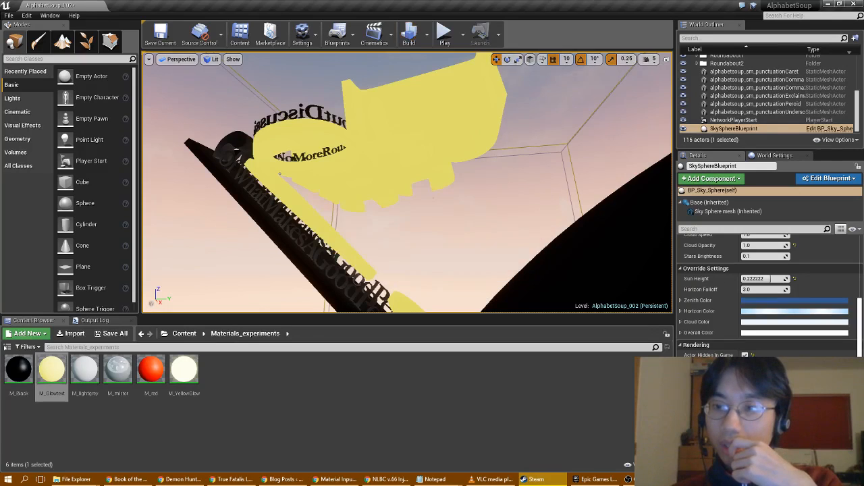
scroll(769, 290, down, 1)
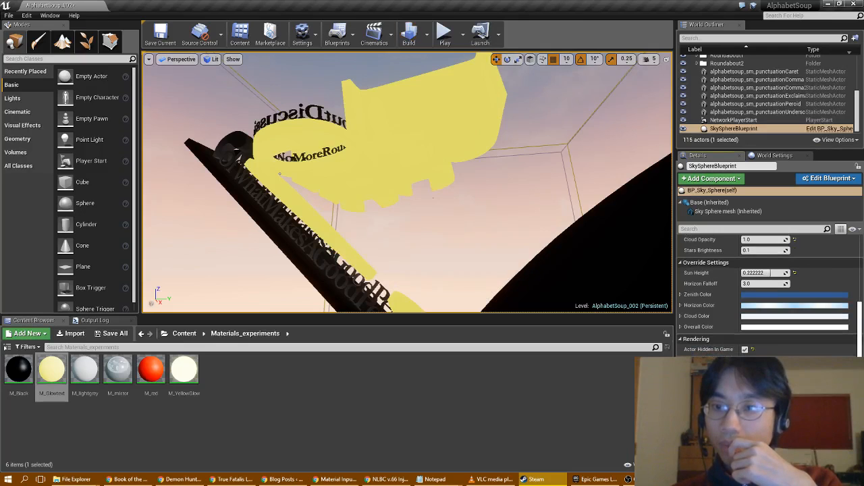
scroll(854, 291, up, 5)
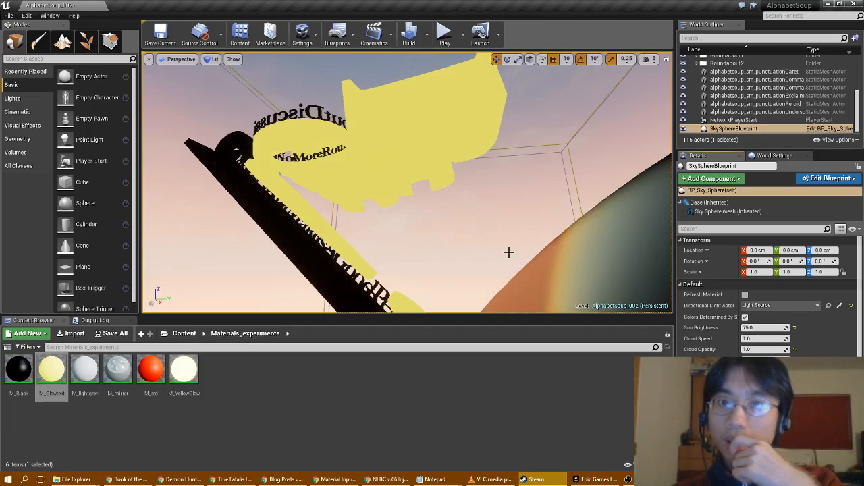
Launch the level as a standalone game, saving the AlphabetSoup_002 level and its AlphabetSoup_002_BuiltData.
mouse_move(508, 252)
right_down()
mouse_move(538, 255)
mouse_move(557, 291)
mouse_move(574, 265)
mouse_move(623, 257)
mouse_move(514, 260)
right_up()
key(w)
click(480, 33)
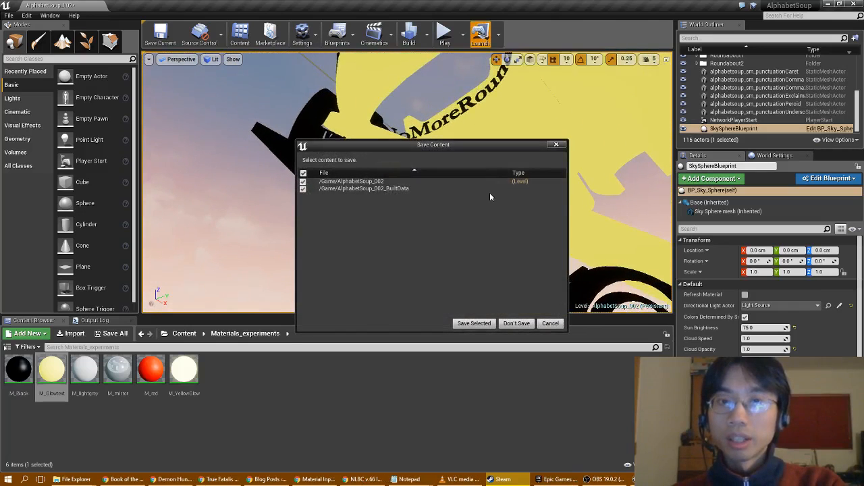
click(473, 322)
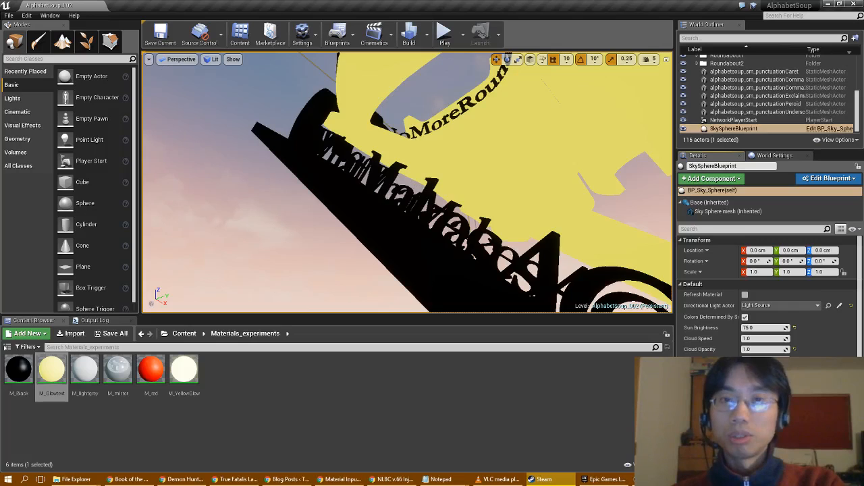
Inspect the mirror sphere's reflections and the glowing letters in the launched game, and exit the game.
right_drag(408, 182, 402, 227)
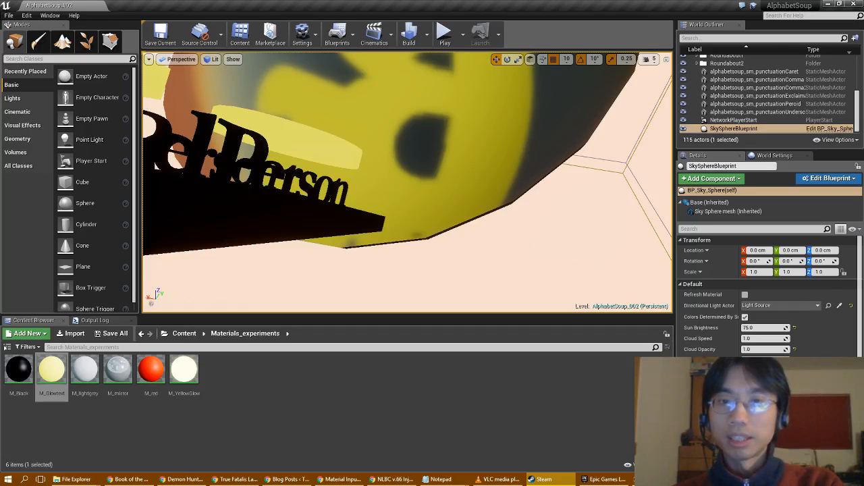
right_drag(402, 227, 426, 192)
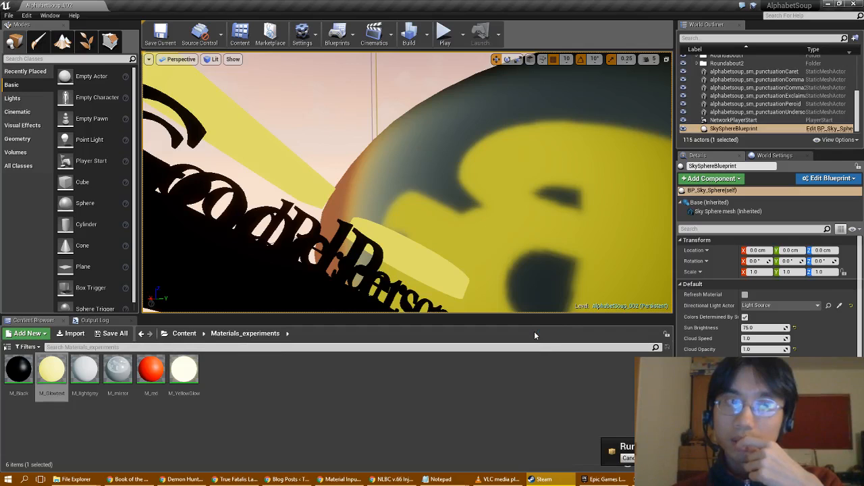
mouse_move(436, 199)
right_down()
mouse_move(516, 201)
mouse_move(544, 219)
mouse_move(597, 212)
mouse_move(444, 205)
right_up()
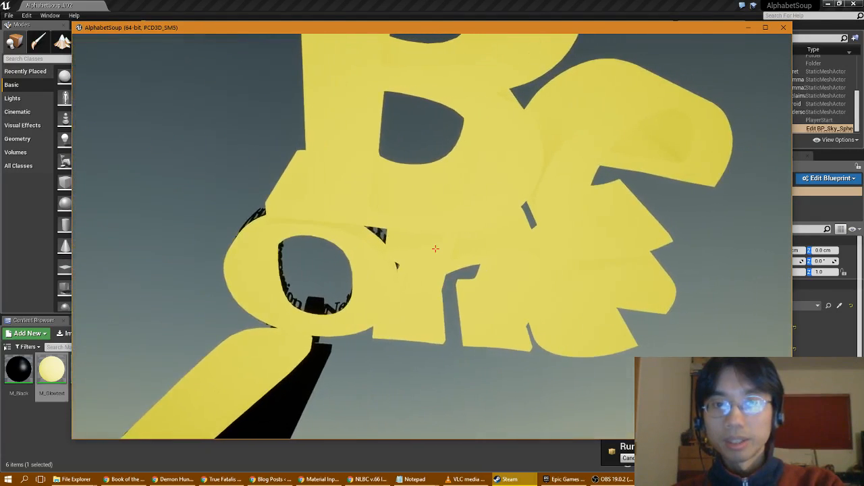
key(alt+Tab)
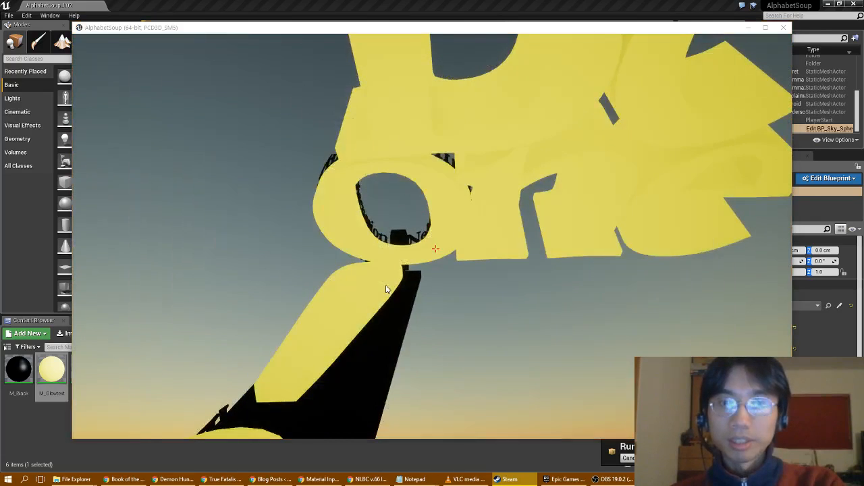
key(Escape)
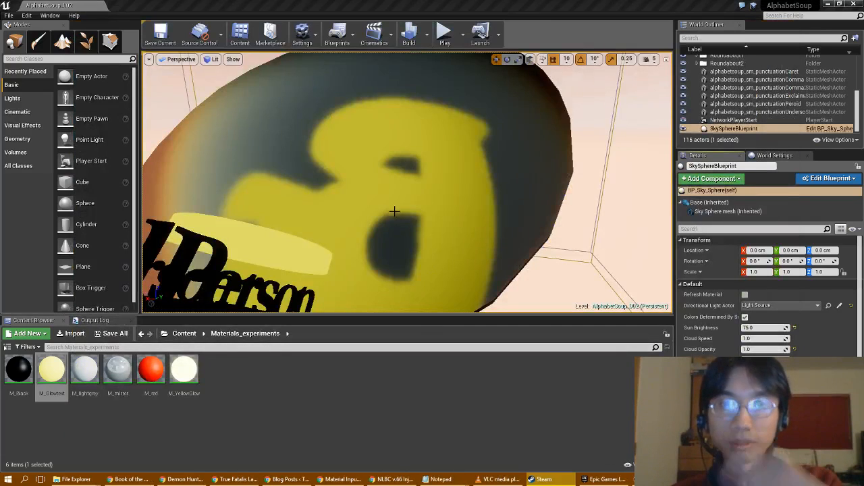
Create a new material named M_lightgreen in the Materials_experiments folder.
right_drag(412, 221, 304, 144)
key(s)
right_click(226, 389)
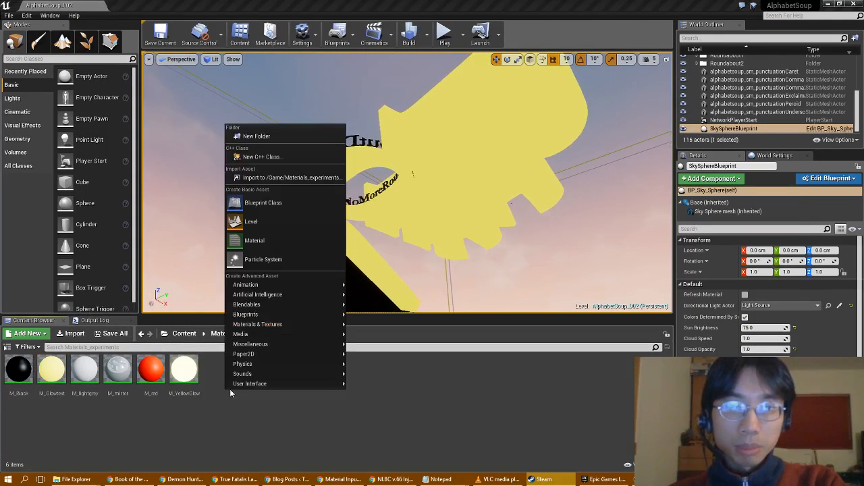
click(262, 240)
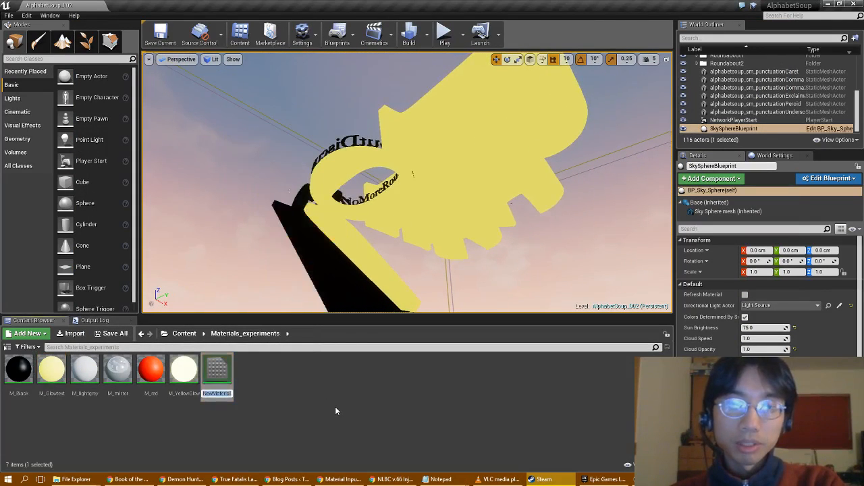
key(BackSpace)
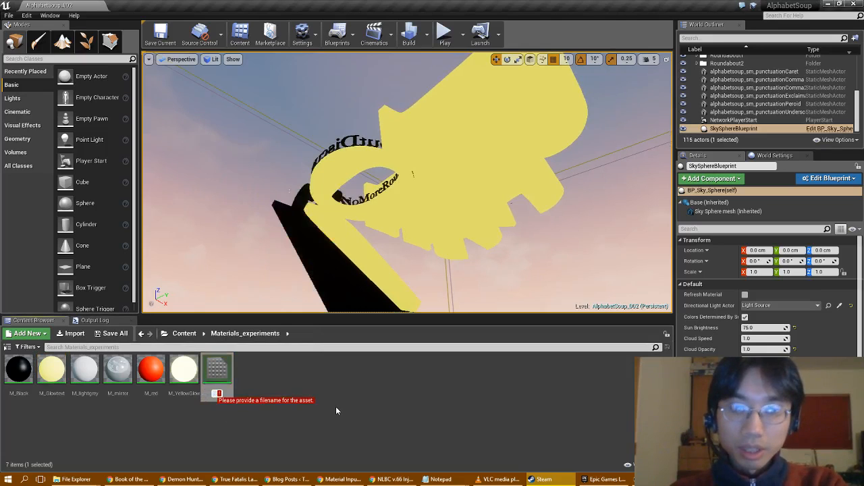
text(M_lightgreen)
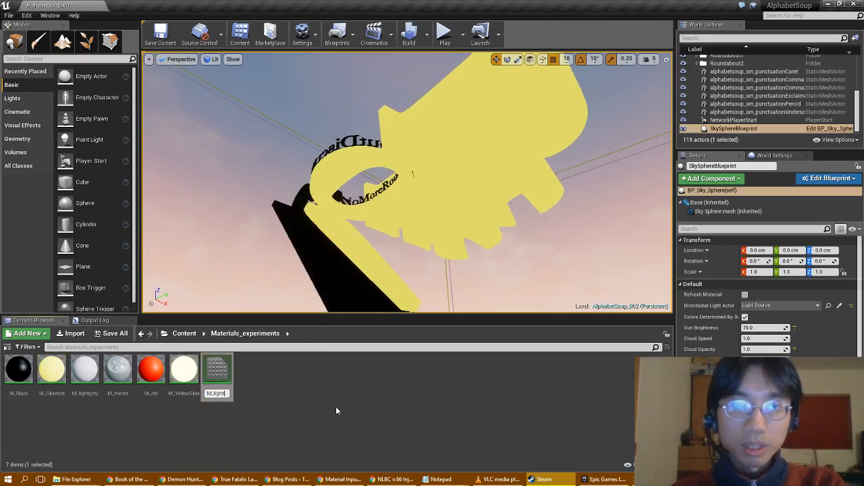
key(Return)
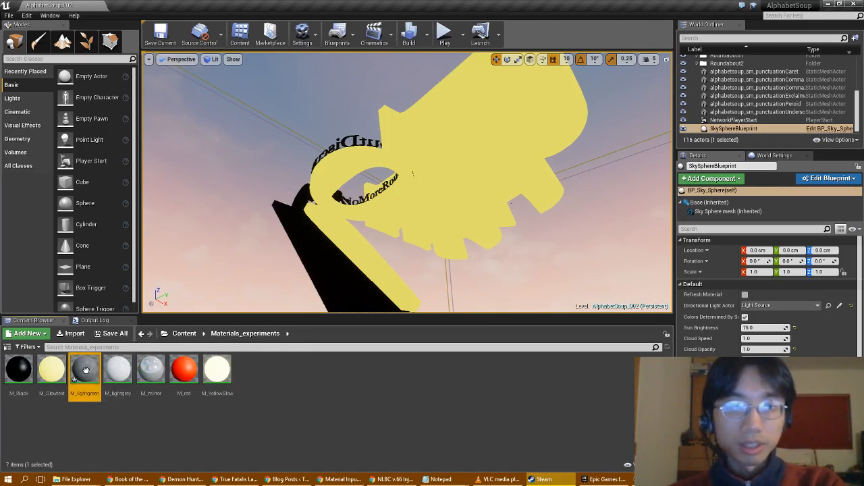
Open M_lightgreen for editing and add a Constant3Vector node connected to the material's Base Color.
double_click(85, 370)
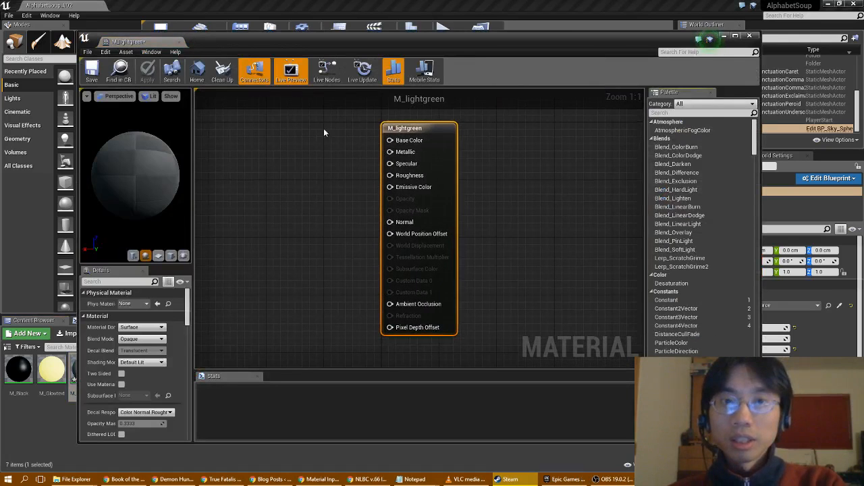
right_click(253, 191)
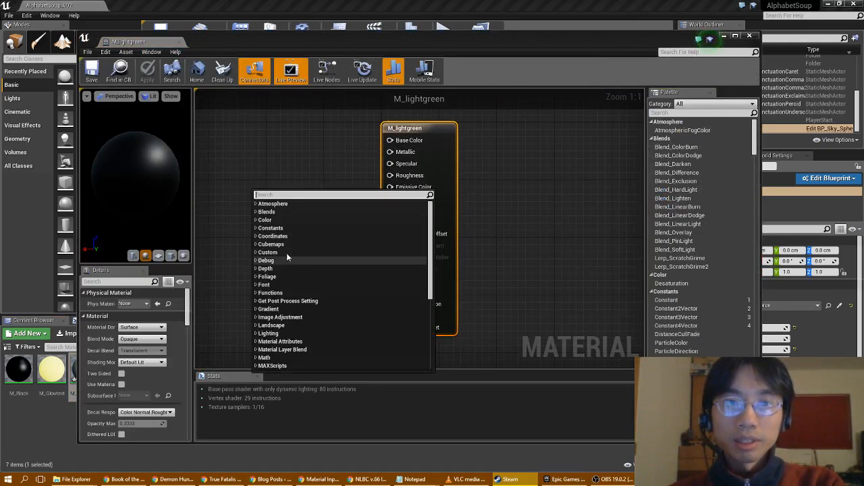
click(257, 229)
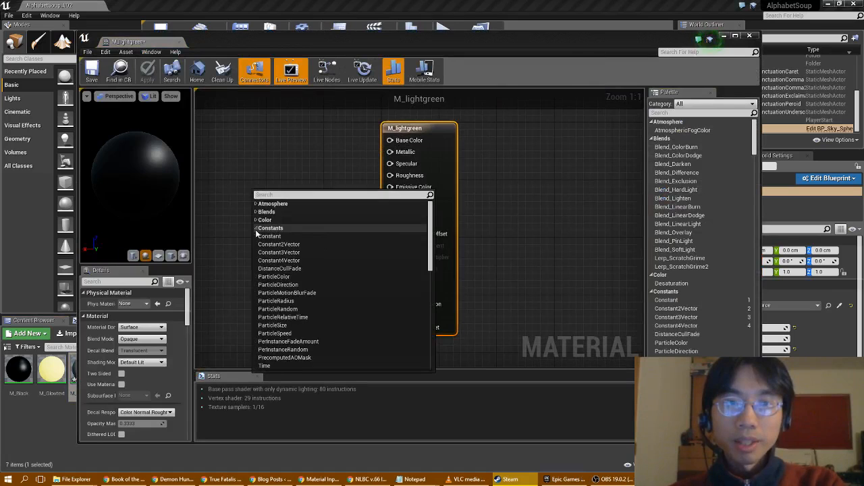
click(279, 252)
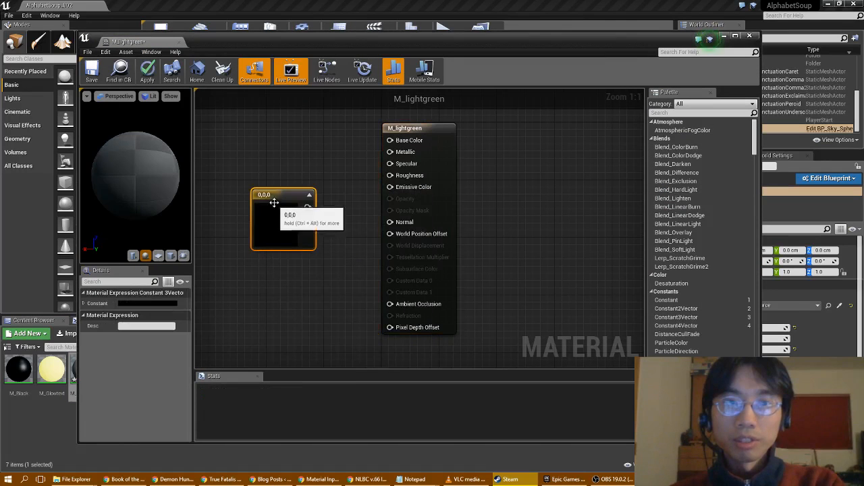
drag(274, 197, 392, 140)
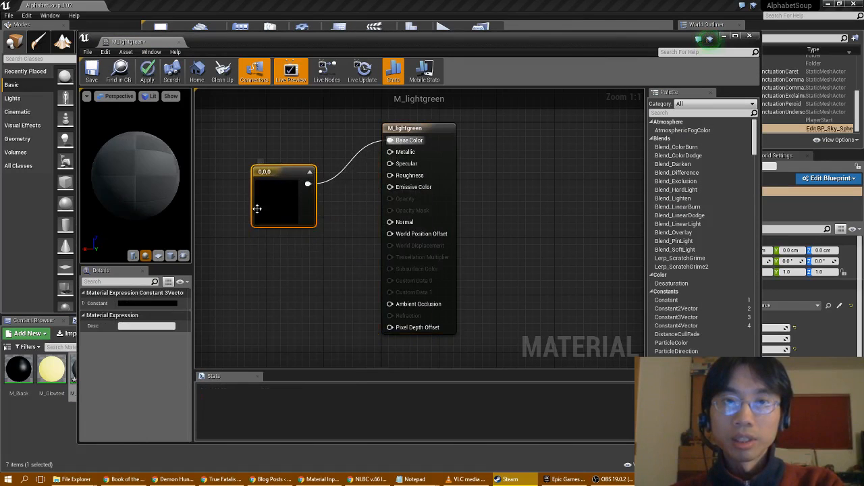
Set the Constant3Vector colour to a medium green with R about 0.094, G 0.41 and B 0.068.
double_click(280, 207)
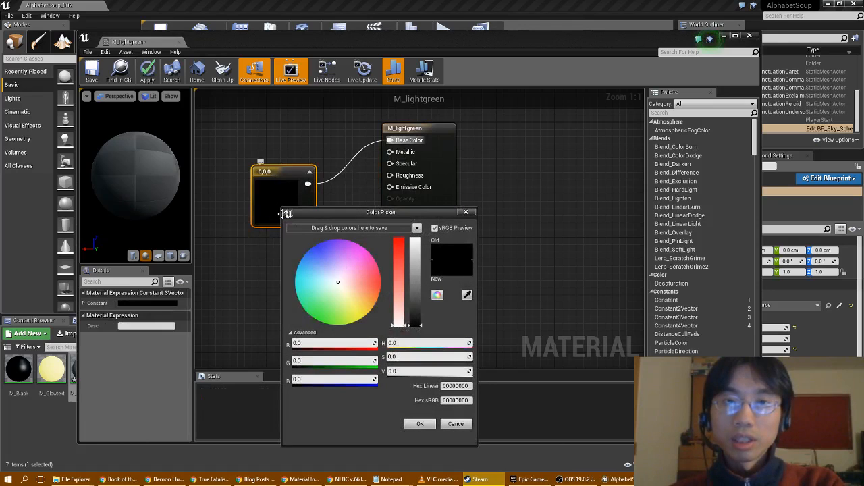
click(326, 305)
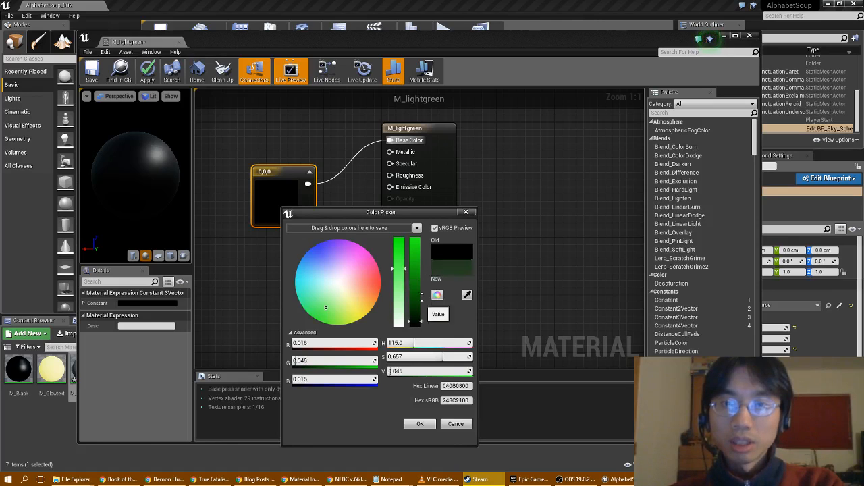
mouse_move(421, 294)
mouse_down()
mouse_move(423, 241)
mouse_move(406, 271)
mouse_up()
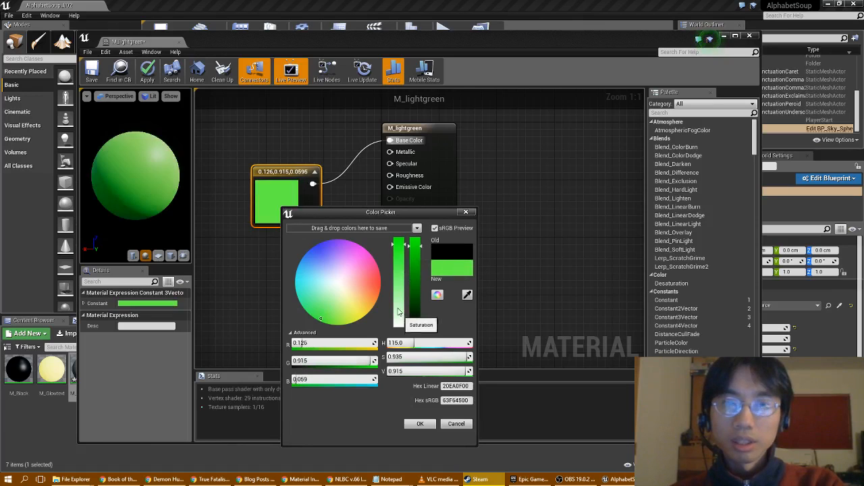
drag(422, 250, 425, 292)
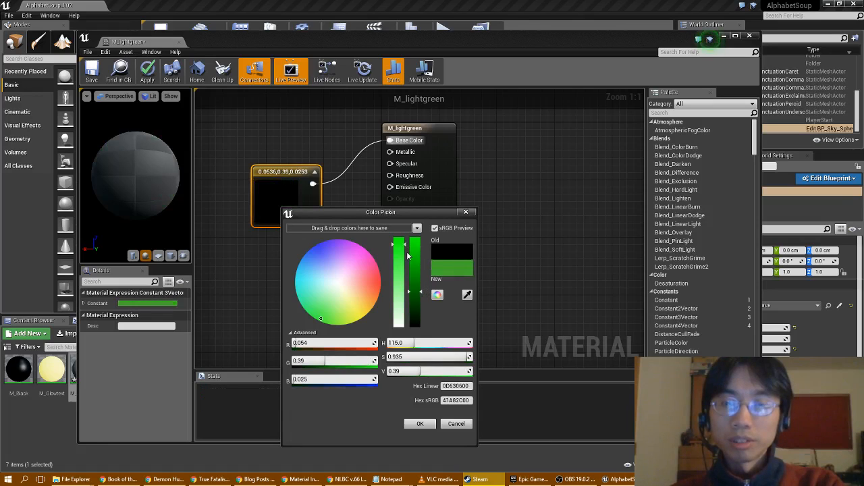
drag(405, 246, 408, 269)
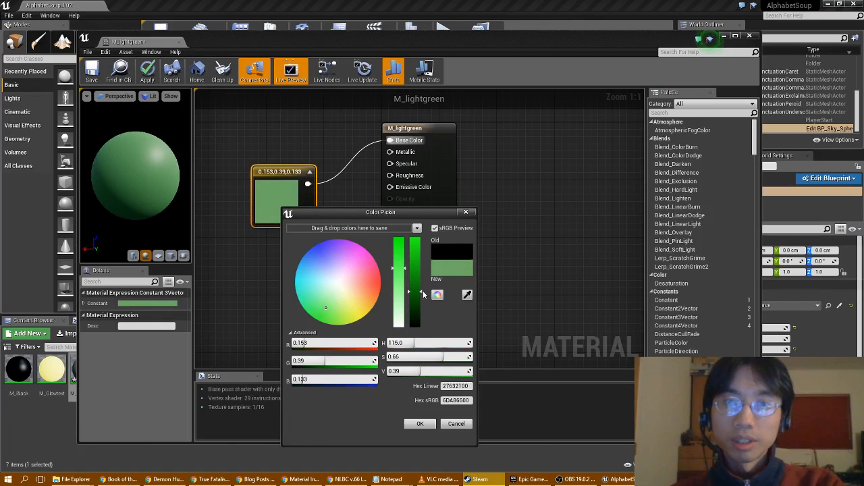
drag(422, 286, 421, 277)
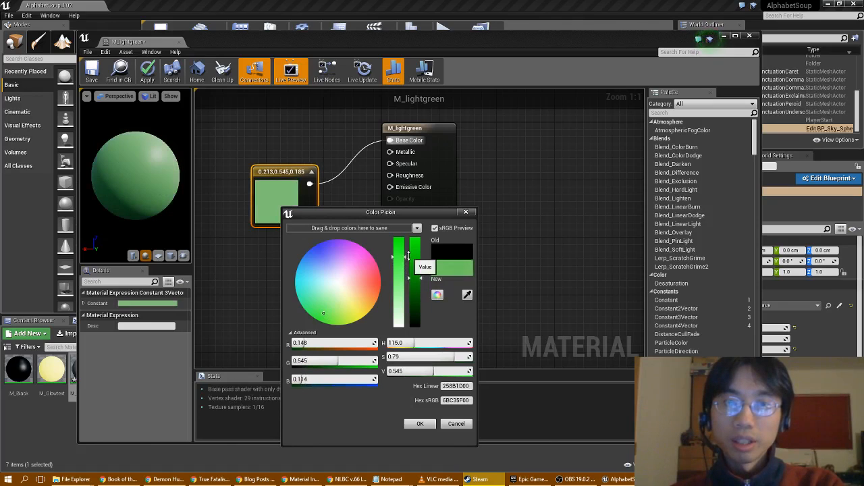
drag(422, 279, 422, 289)
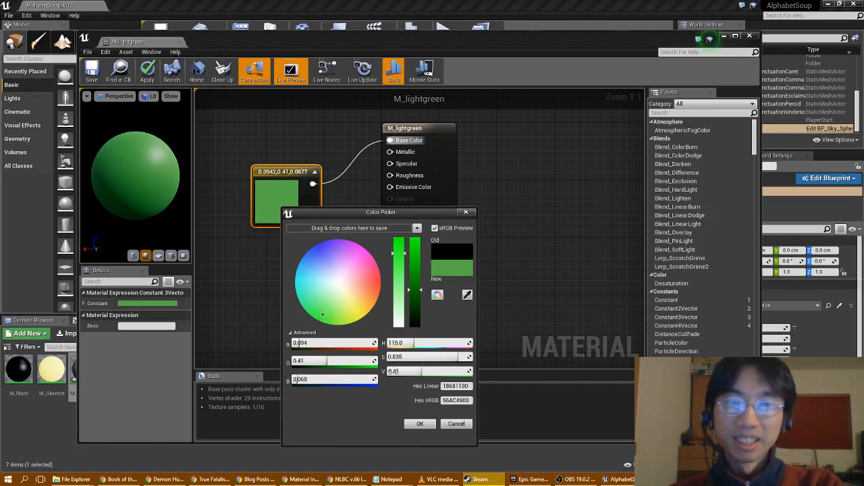
click(418, 423)
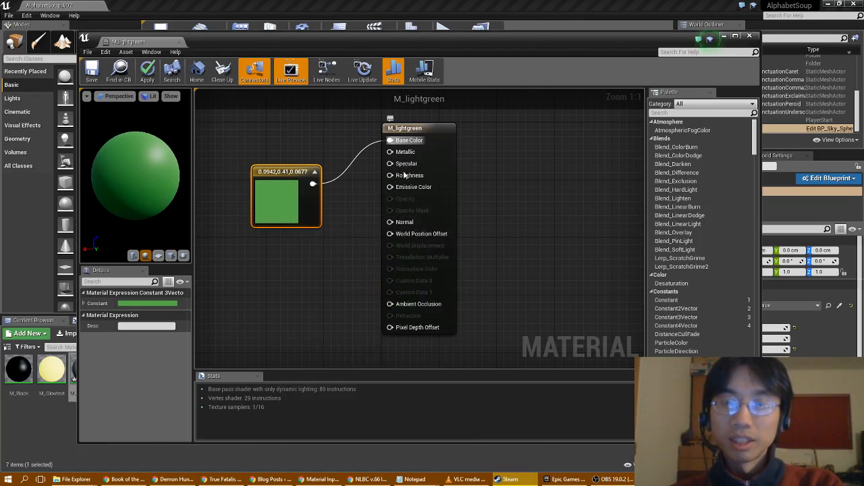
Line up the colour node with the M_lightgreen result node, save the material and close its editor.
drag(308, 179, 309, 150)
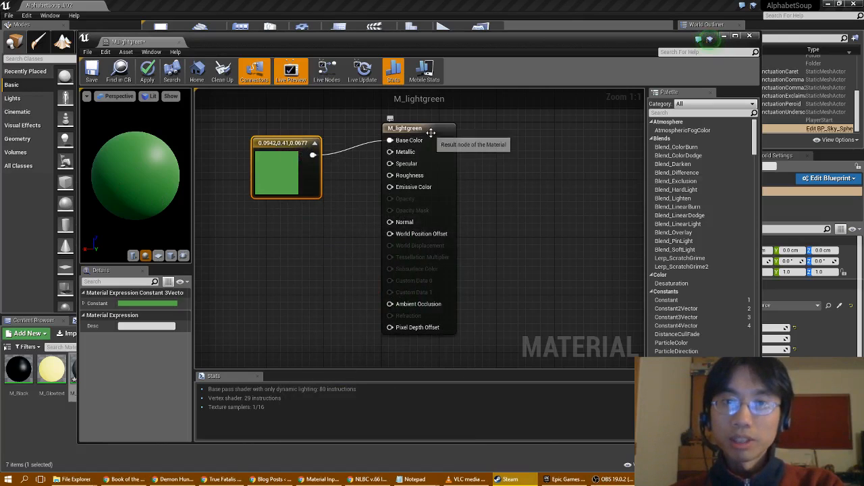
drag(431, 133, 445, 153)
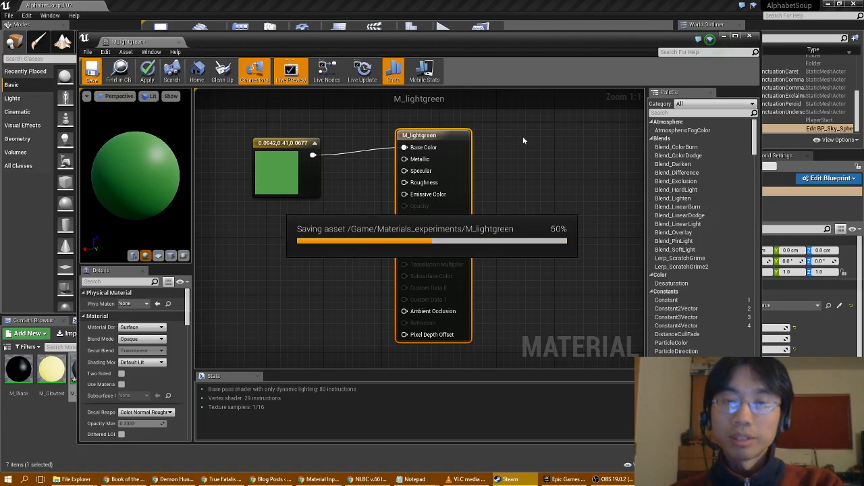
click(748, 36)
Apply the M_lightgreen material to the glowing yellow letter and underscore meshes in the level.
drag(79, 372, 413, 175)
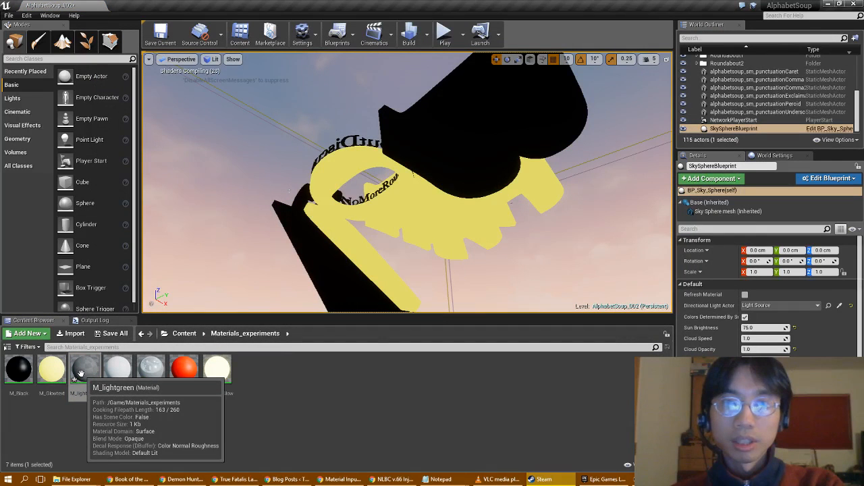
drag(117, 368, 534, 196)
drag(127, 363, 365, 184)
drag(80, 369, 439, 215)
drag(85, 370, 347, 241)
Turn on the Light Source directional light so it illuminates the letters, and view the SkyLight's settings.
drag(860, 120, 860, 85)
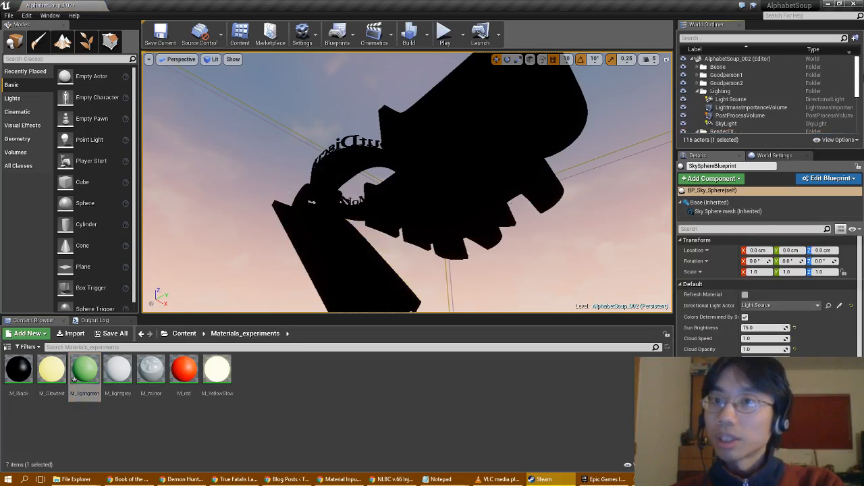
click(732, 99)
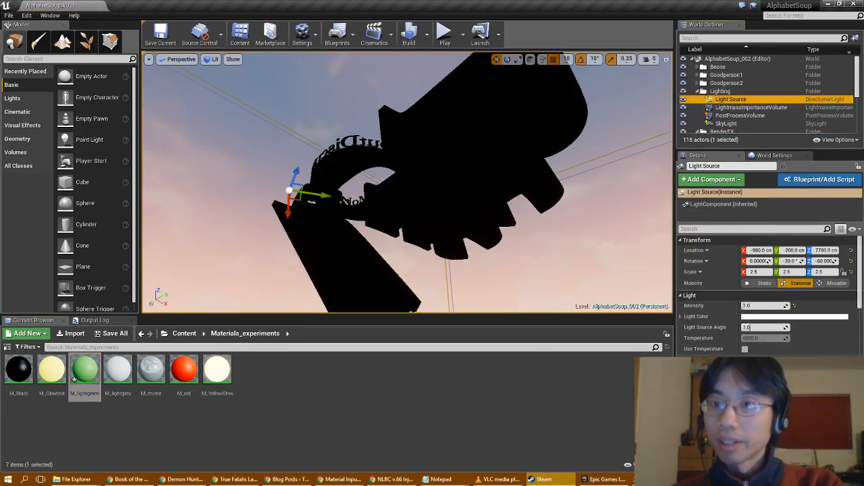
click(745, 360)
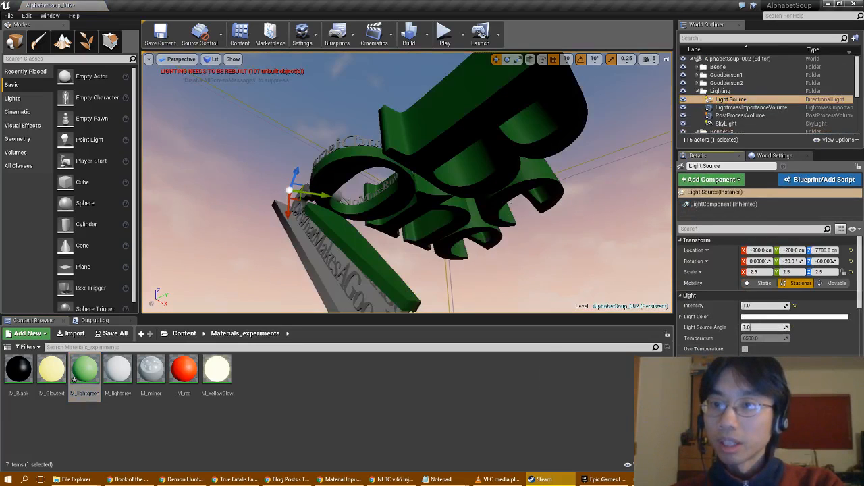
click(726, 123)
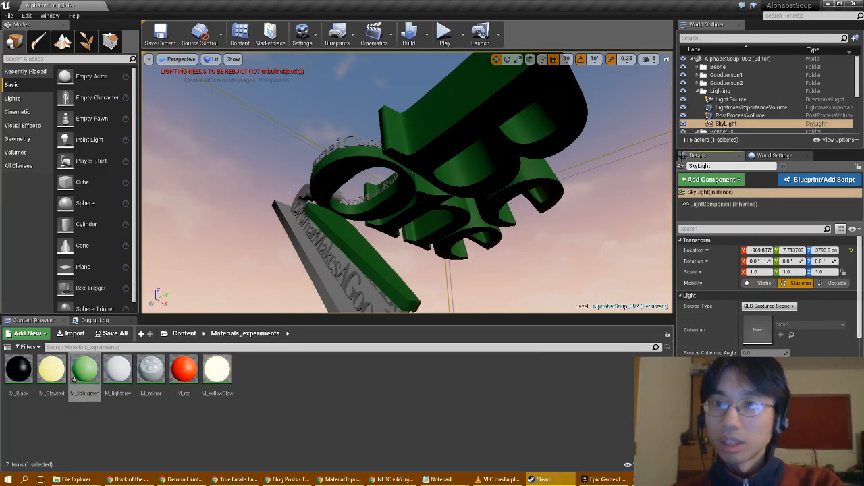
Focus on the Light Source directional light and reset its X, Y and Z rotation to 0.
double_click(732, 99)
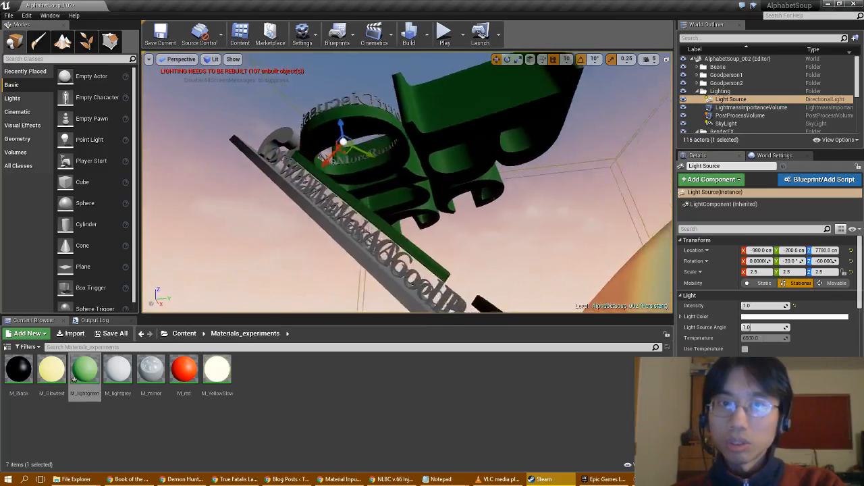
right_drag(407, 182, 517, 208)
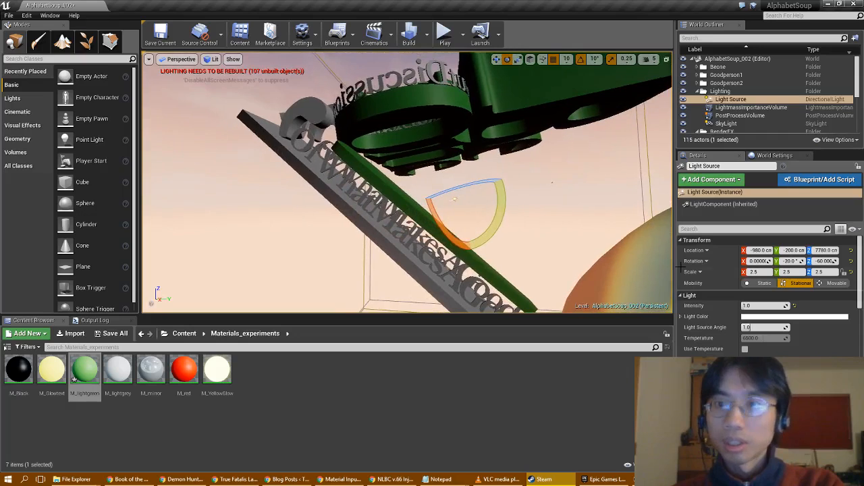
click(760, 261)
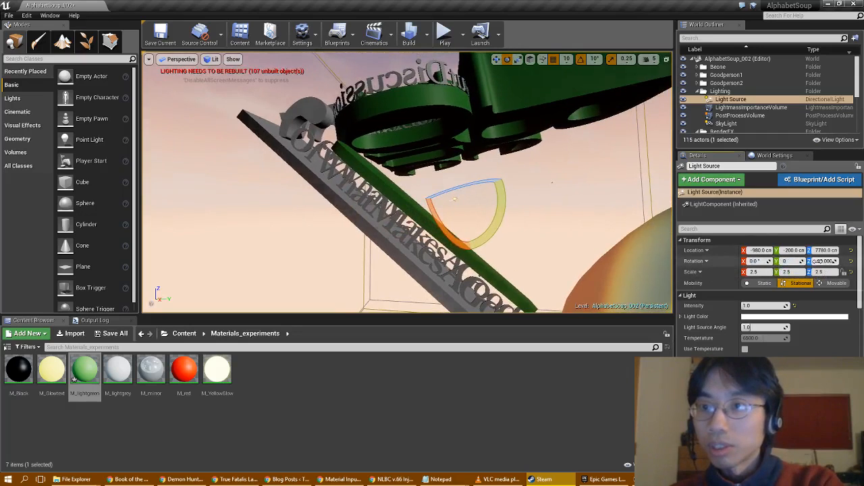
text(0)
click(768, 261)
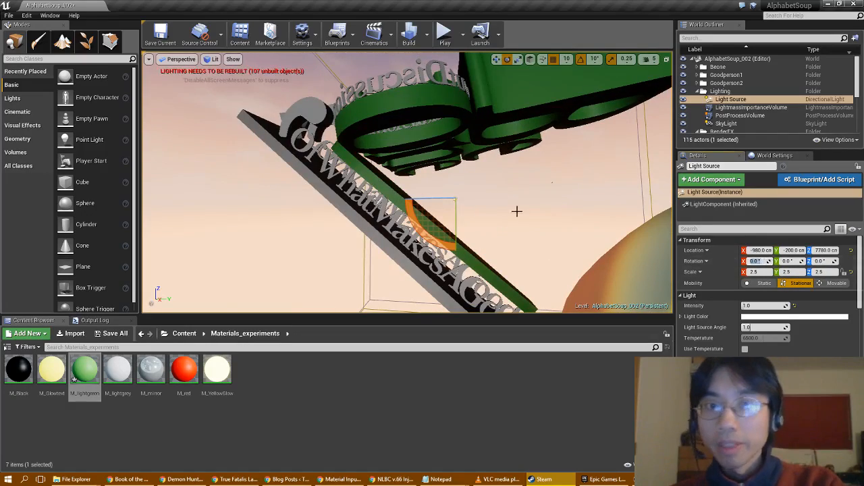
Rotate the Light Source freehand to about 11.2°, -28.0° and -22.8° in X, Y and Z.
right_drag(516, 211, 532, 242)
right_drag(407, 183, 491, 168)
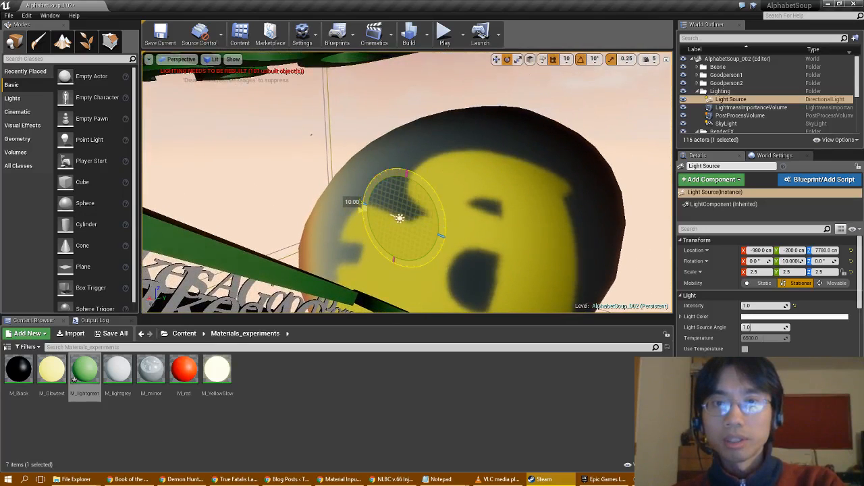
drag(365, 204, 366, 232)
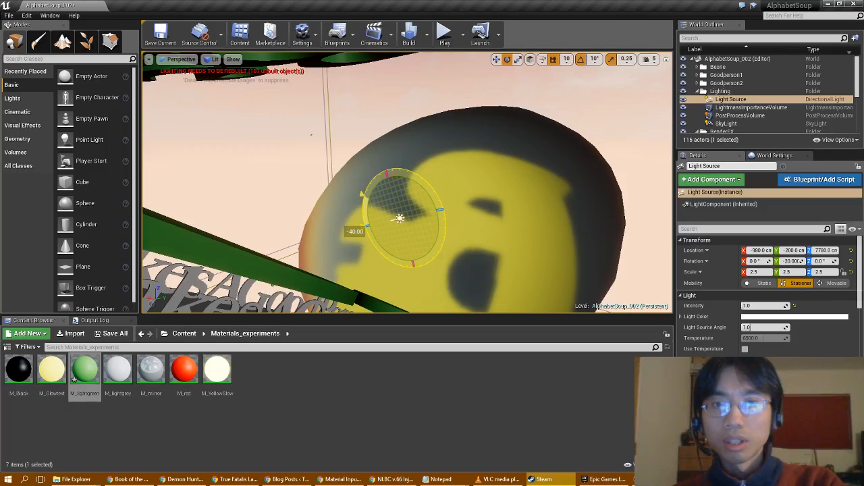
right_drag(501, 200, 470, 211)
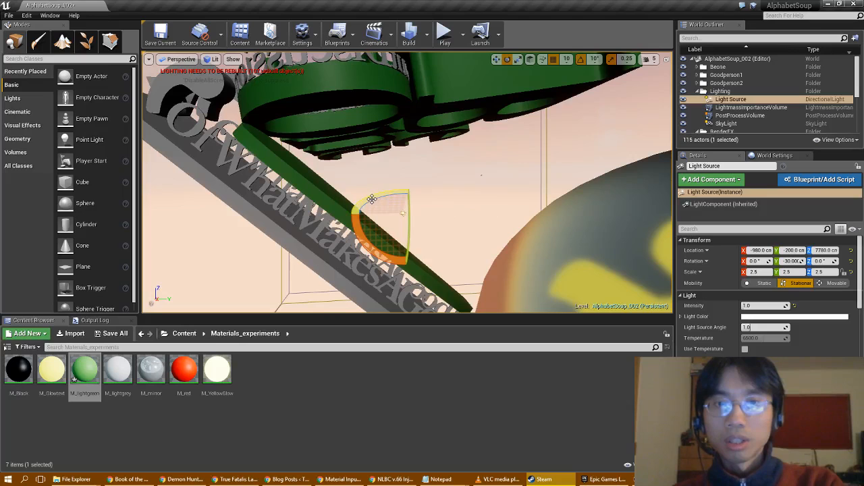
drag(371, 199, 371, 222)
right_drag(523, 213, 477, 217)
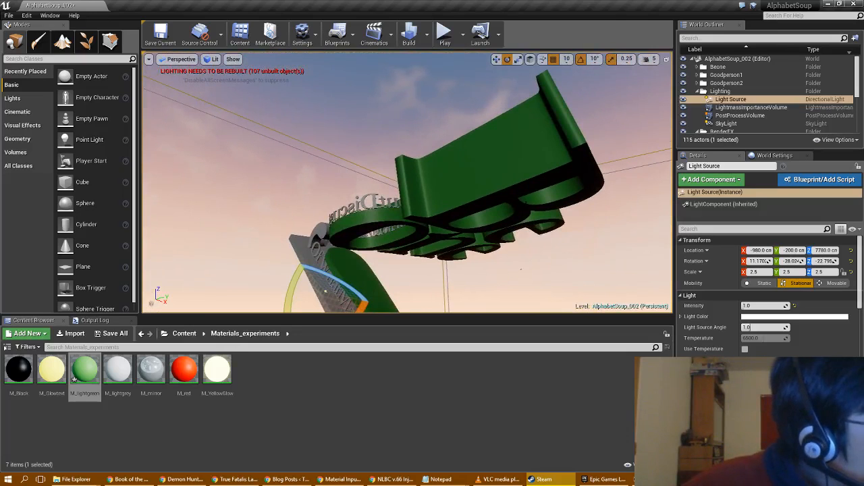
Set the constant feeding Metallic in the M_mirror material to 0.3.
right_drag(407, 182, 417, 223)
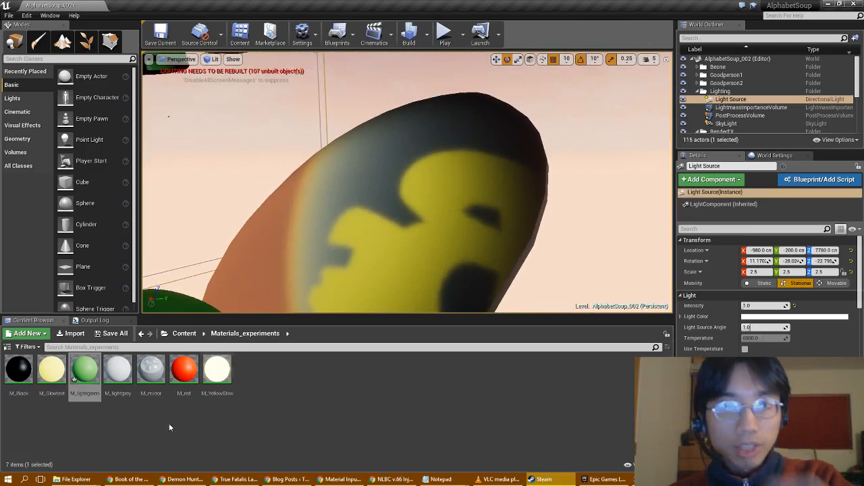
double_click(151, 370)
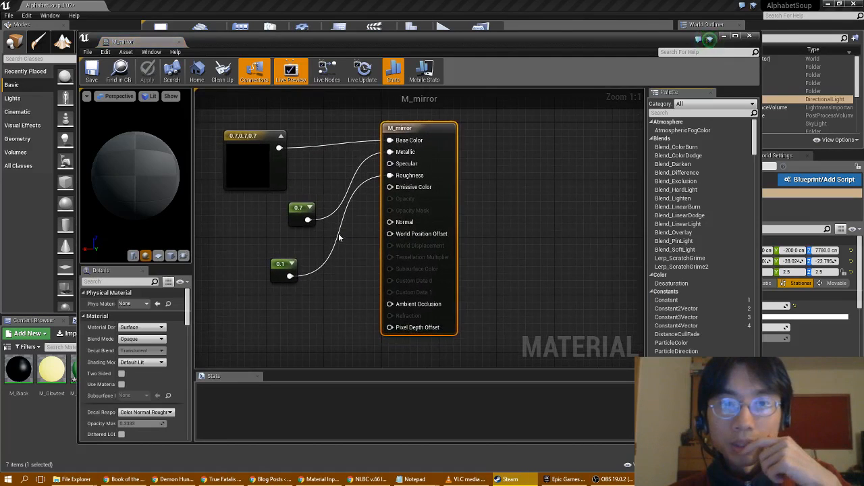
click(297, 207)
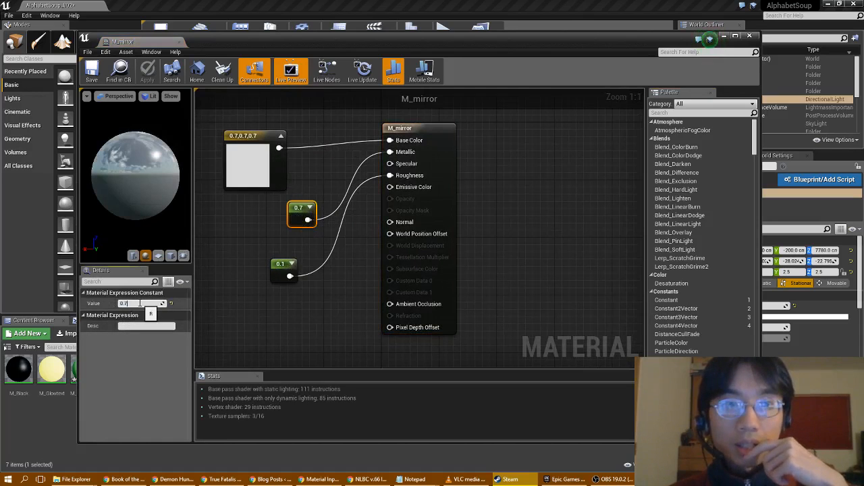
key(BackSpace)
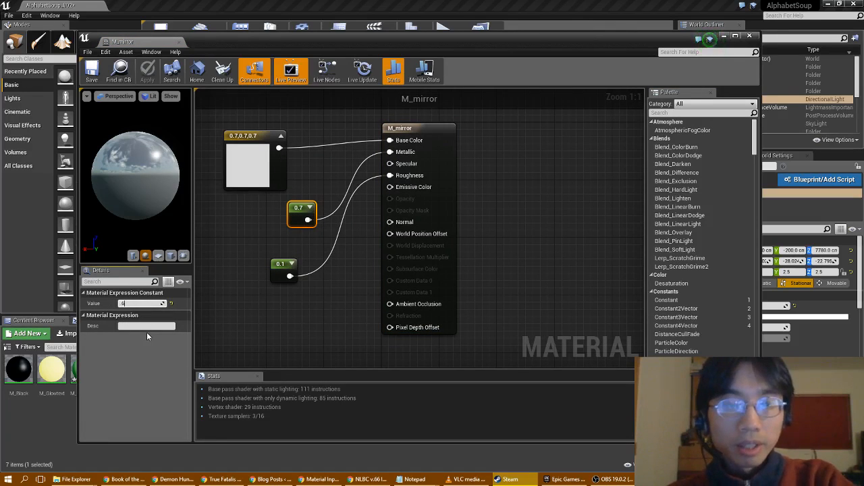
text(.3)
key(Return)
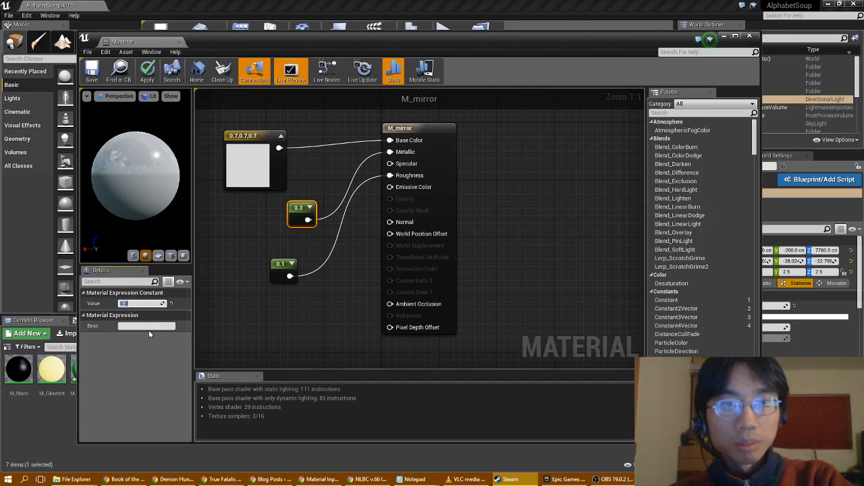
Set M_mirror's Metallic constant to 0.4, save the material and close its editor.
mouse_move(141, 175)
mouse_down()
mouse_move(141, 220)
mouse_move(141, 176)
mouse_move(141, 196)
mouse_move(142, 178)
mouse_move(142, 186)
mouse_up()
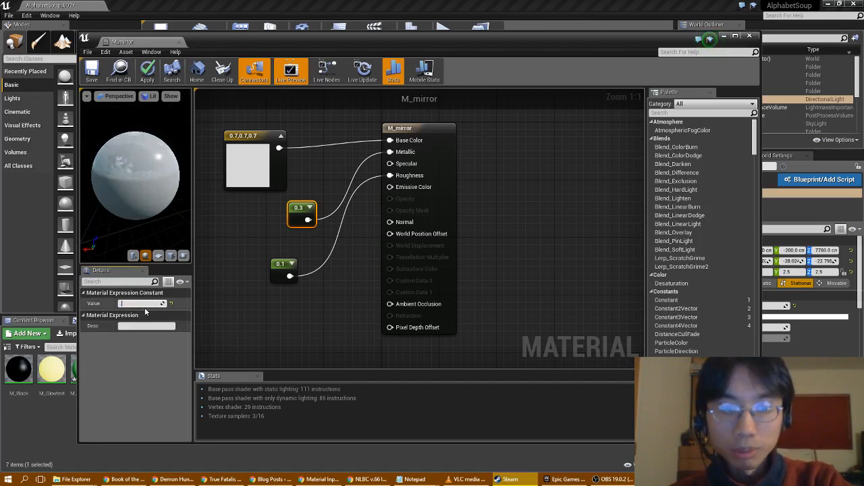
text(0.4)
key(Return)
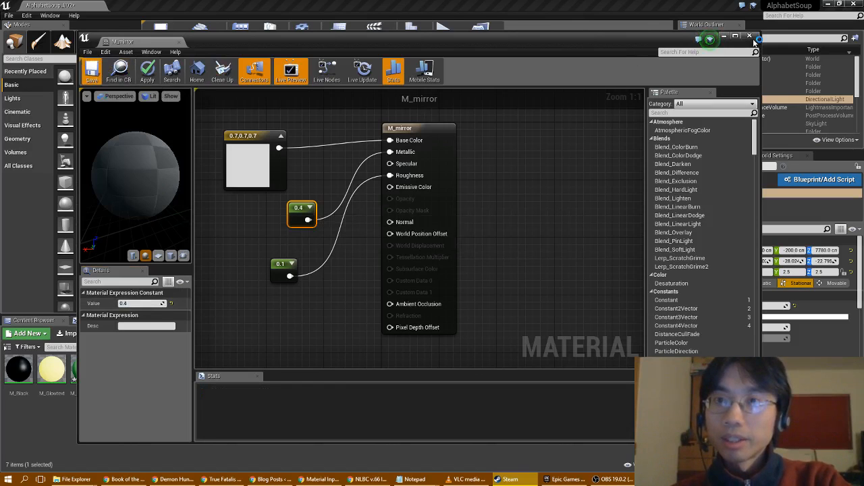
click(750, 36)
Apply the M_Black material to the grey block and the two curved grey shapes beside the green ring, with the Lighting folder collapsed.
right_drag(407, 182, 402, 235)
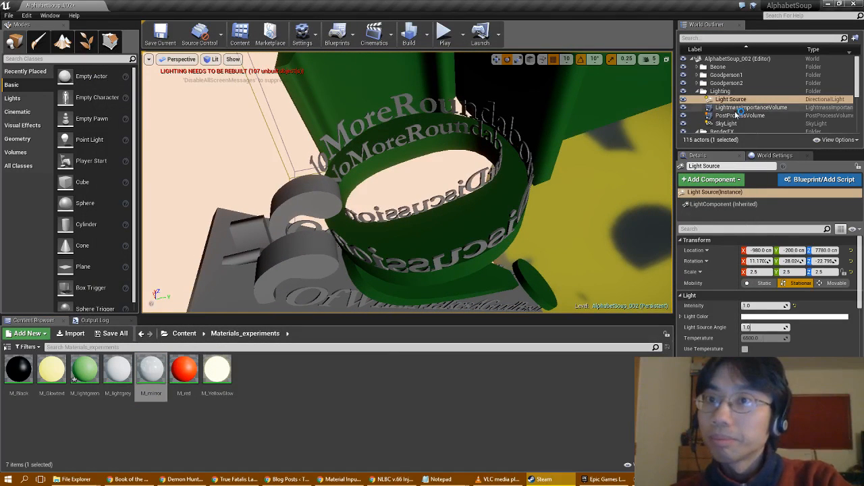
click(698, 91)
click(697, 100)
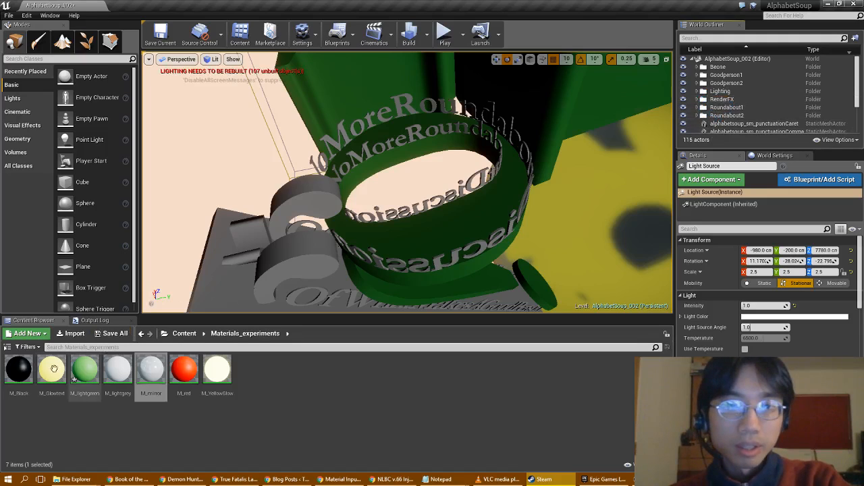
drag(19, 368, 243, 287)
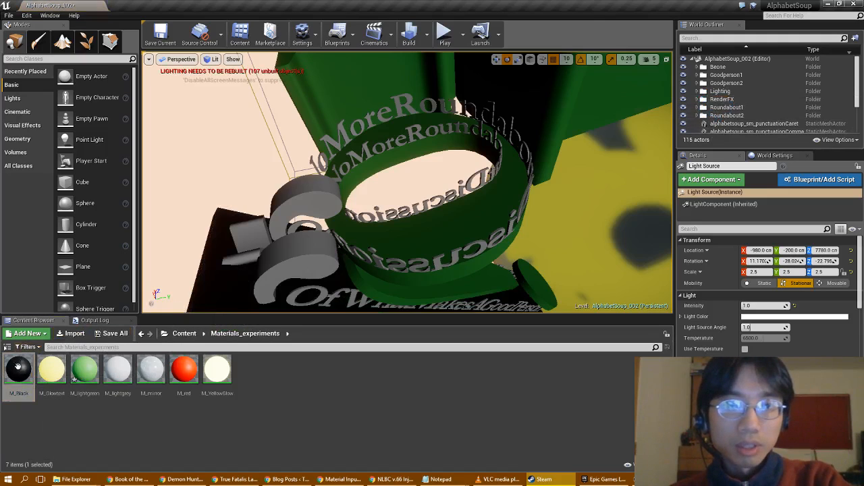
drag(18, 367, 277, 262)
drag(22, 367, 351, 216)
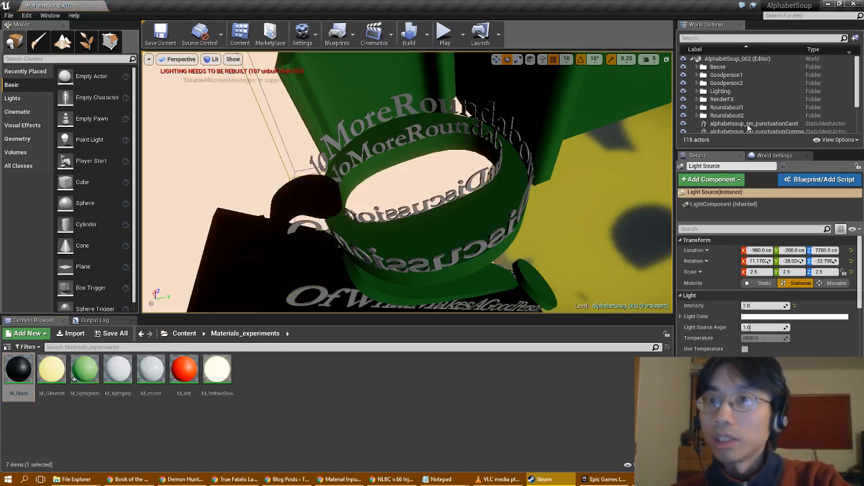
Select the letter meshes in the Goodperson1 folder and assign them the M_Glowtext material.
click(724, 75)
right_click(724, 79)
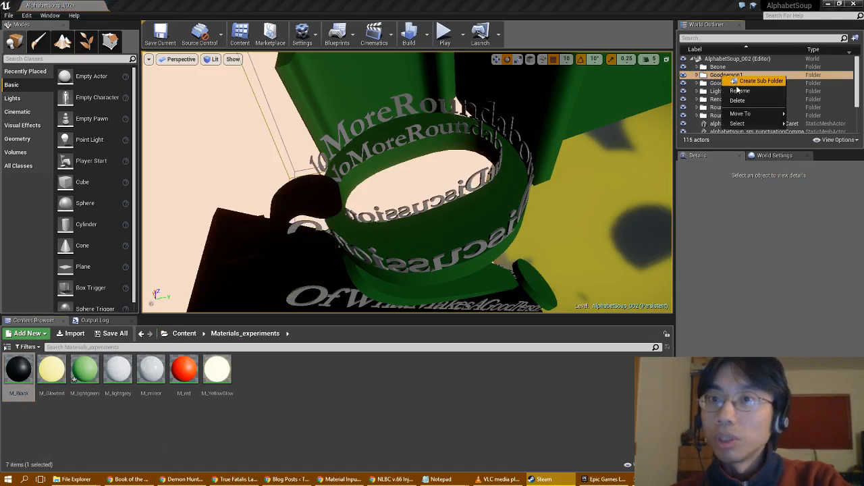
mouse_move(763, 124)
click(797, 124)
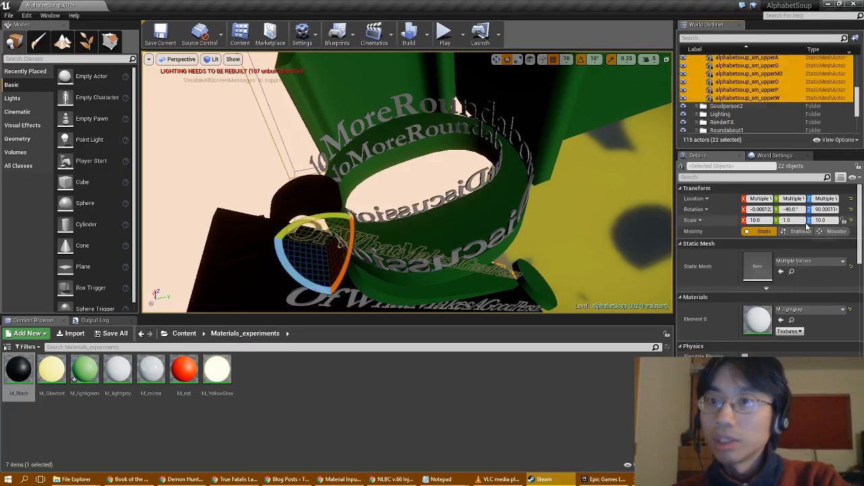
click(843, 312)
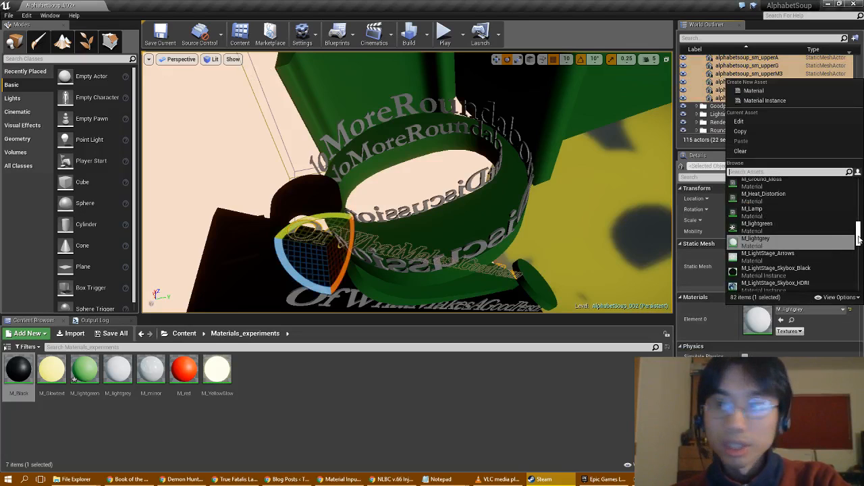
drag(859, 240, 858, 229)
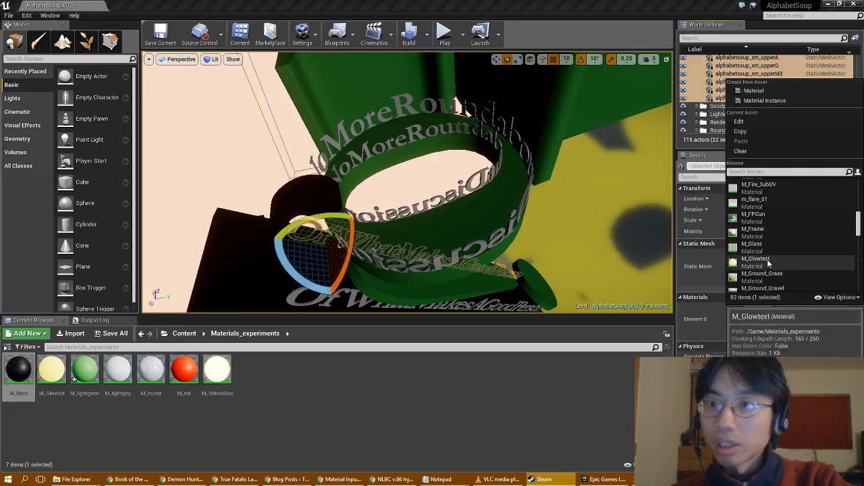
click(768, 260)
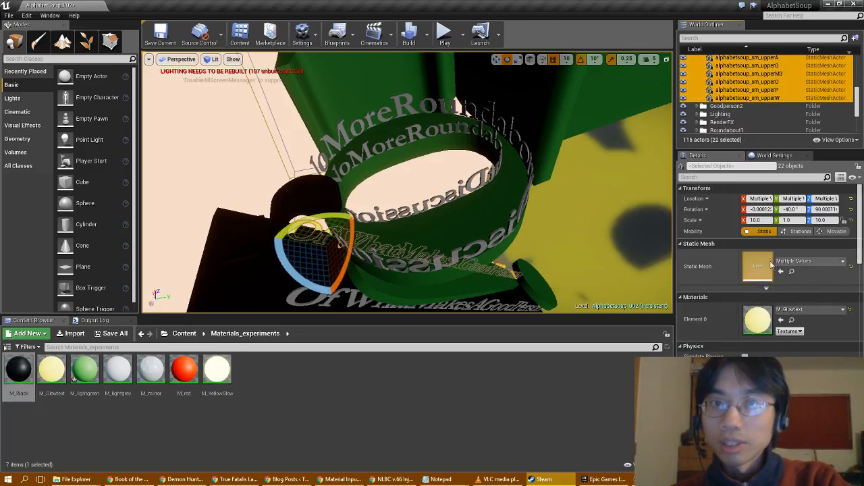
Select all descendants of the Goodperson2 folder and assign them the M_Glowtext material.
right_click(732, 107)
mouse_move(757, 155)
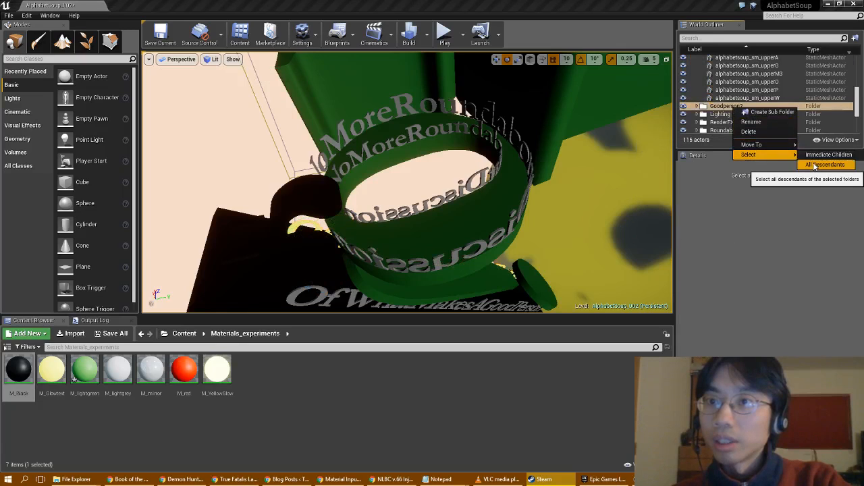
click(815, 166)
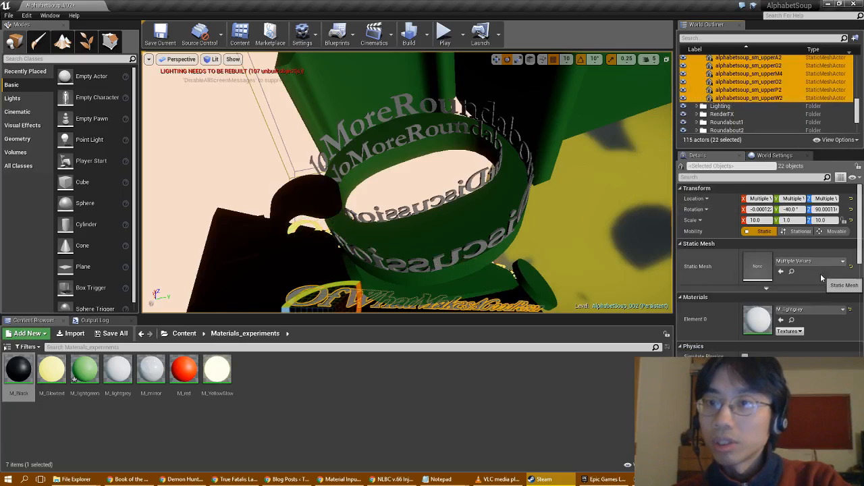
click(810, 310)
scroll(777, 236, up, 3)
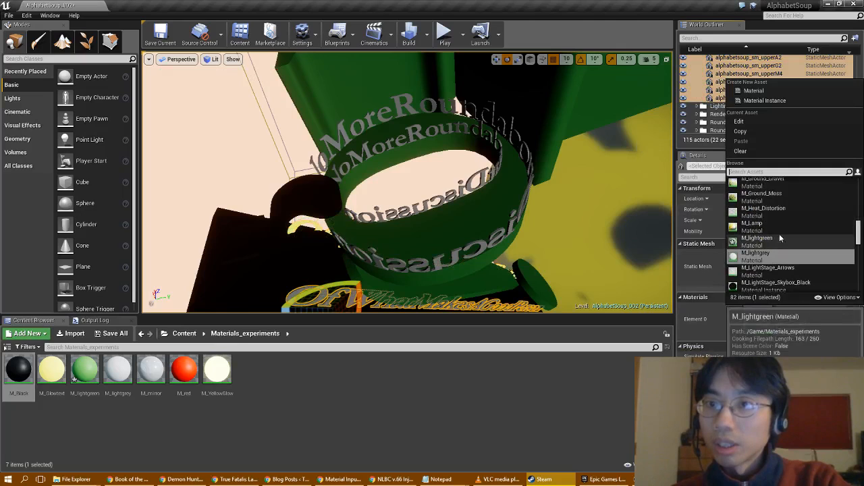
scroll(778, 203, up, 1)
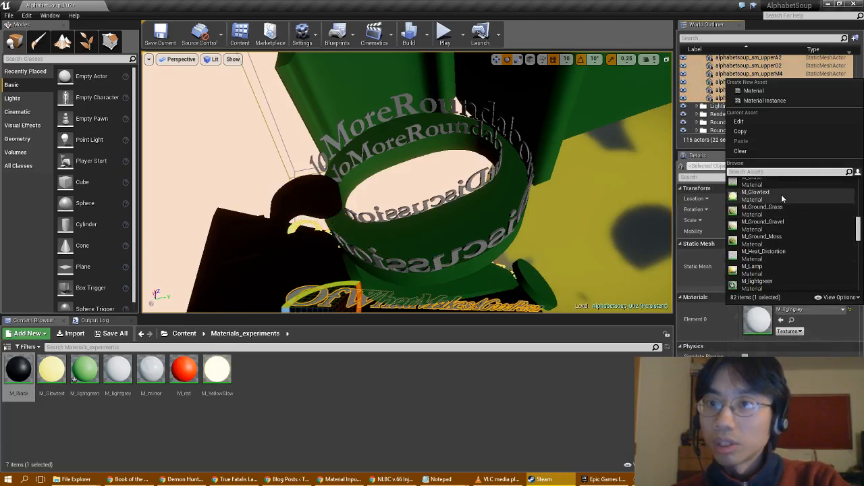
click(781, 194)
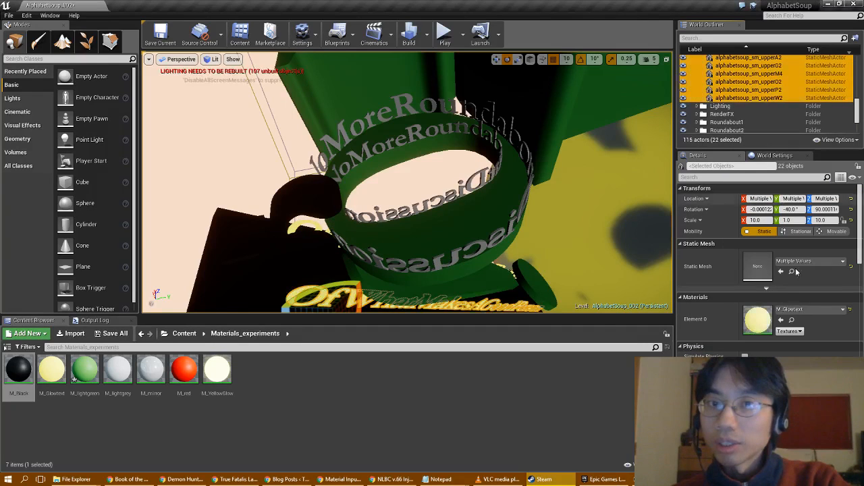
Select all descendants of the Roundabout1 folder and assign them the M_Glowtext material.
right_click(731, 122)
mouse_move(748, 167)
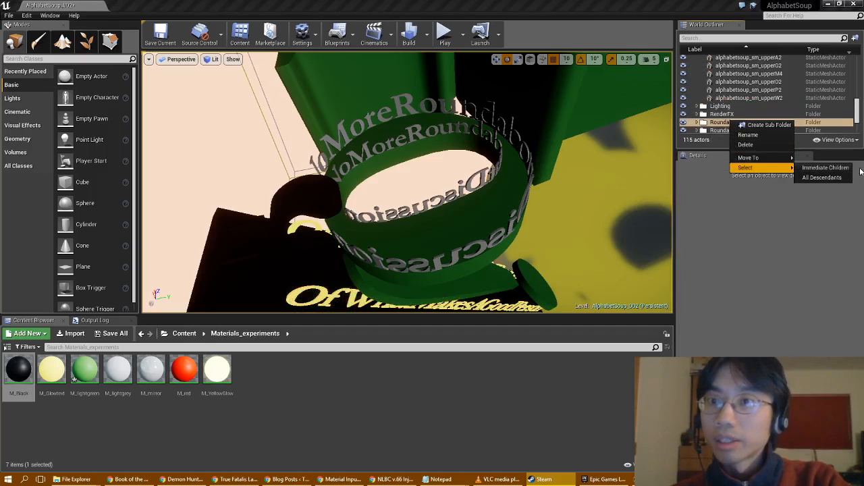
click(822, 178)
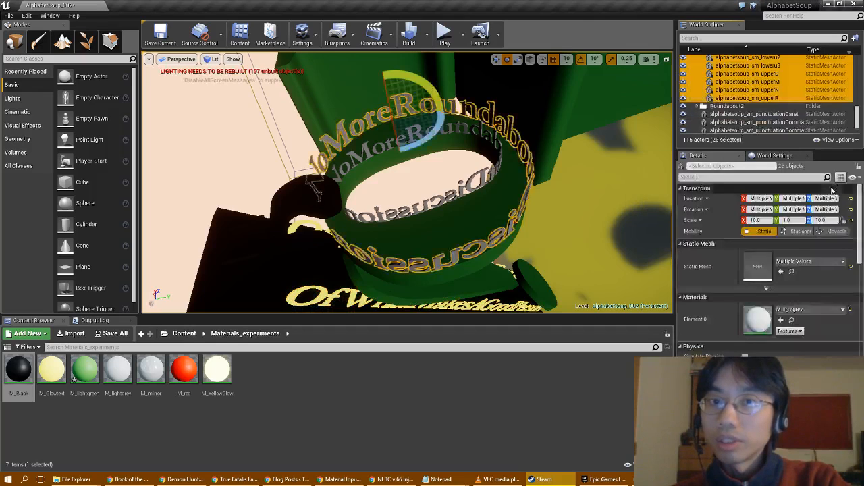
click(807, 309)
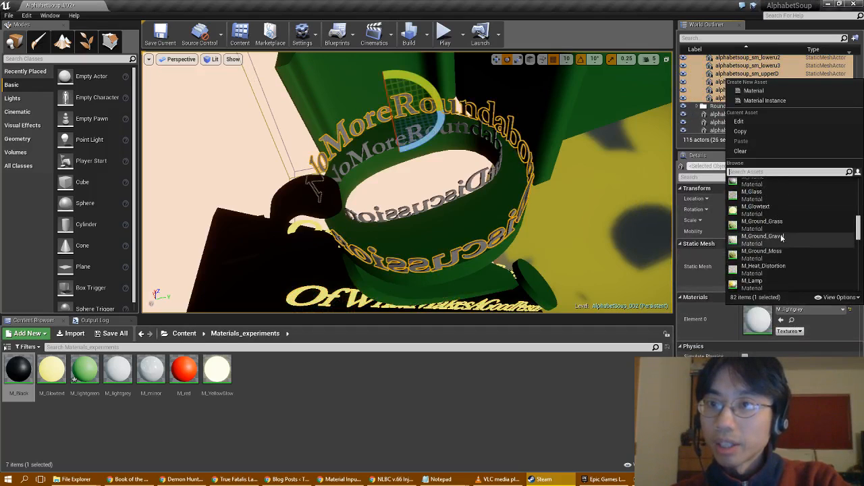
click(782, 210)
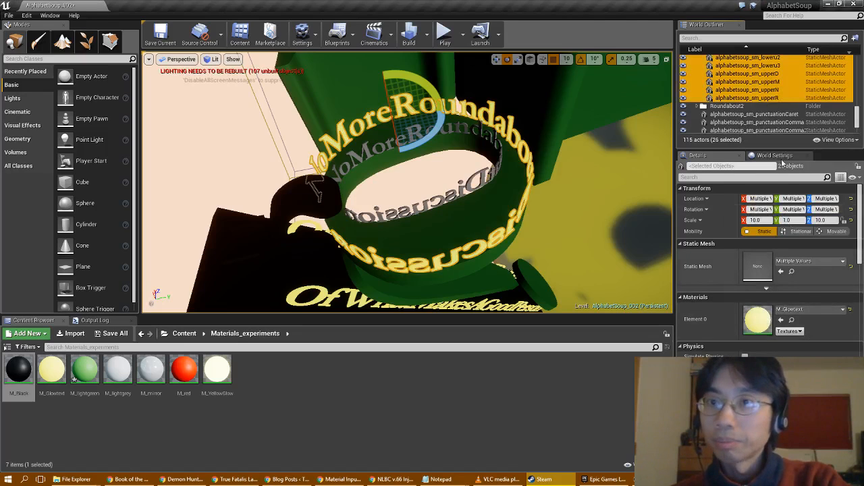
Select the letter meshes in the Roundabout2 folder and assign them the M_Glowtext material.
right_click(729, 108)
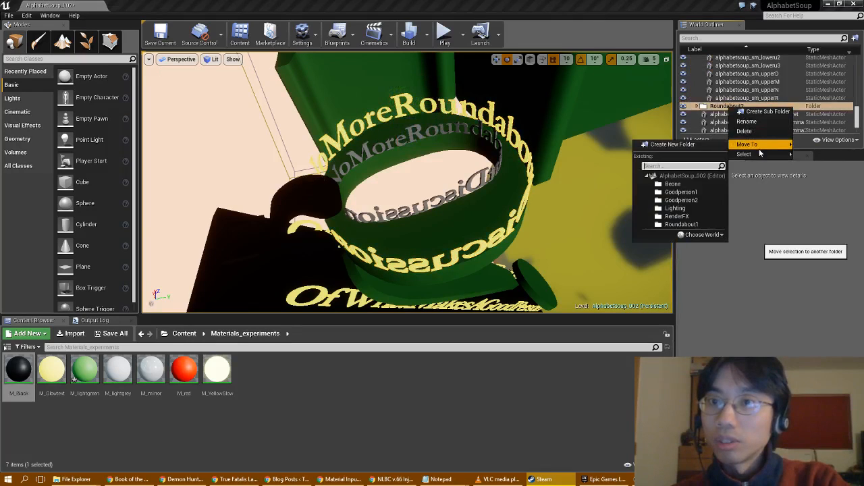
click(836, 166)
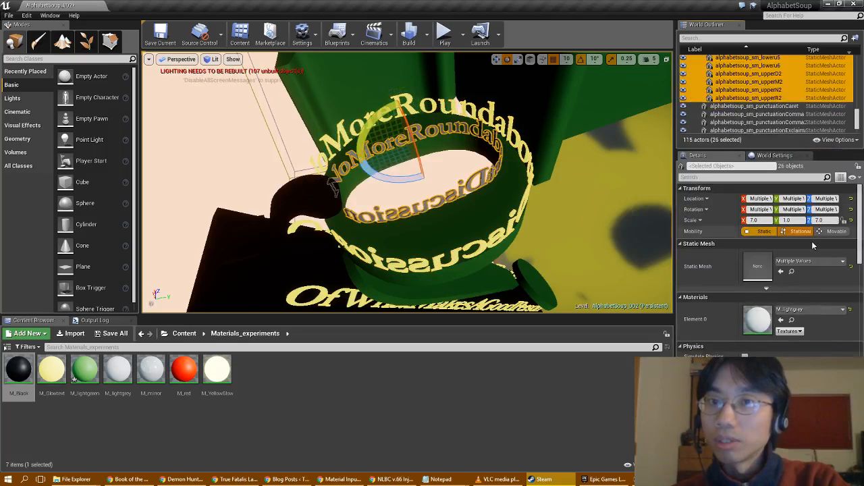
click(813, 311)
scroll(784, 235, up, 2)
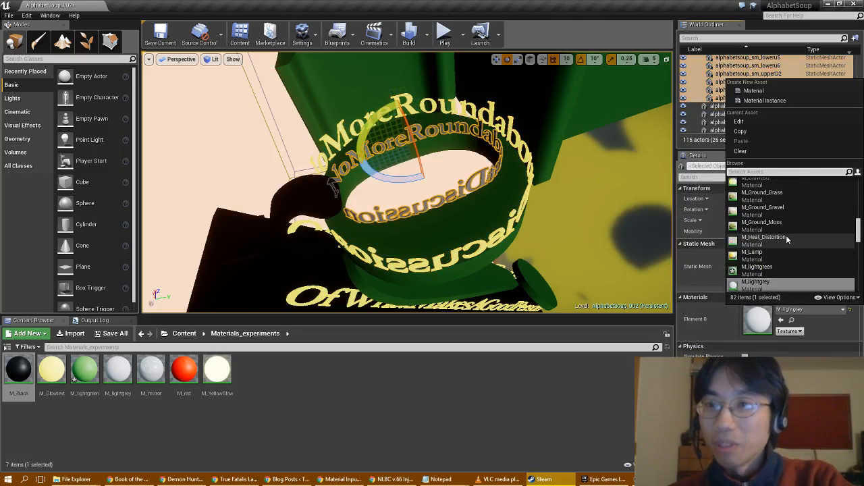
click(778, 215)
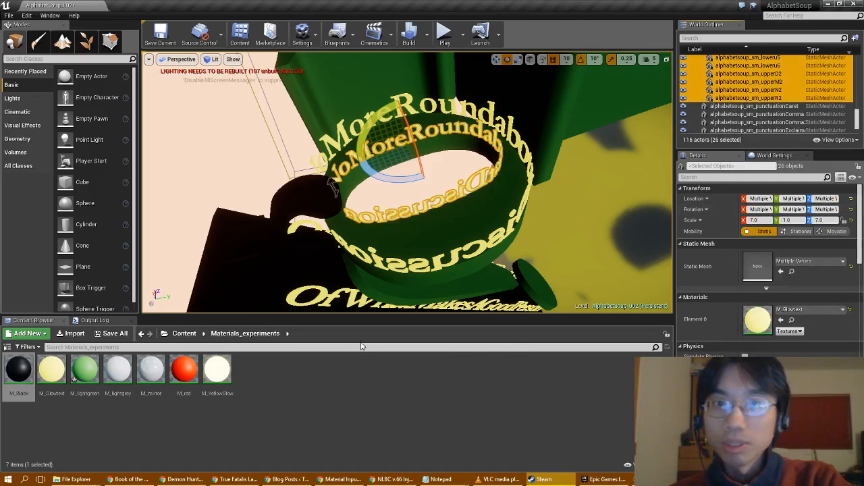
Set the constant multiplying M_Glowtext's emissive color to 10, save the material and close its editor.
click(83, 375)
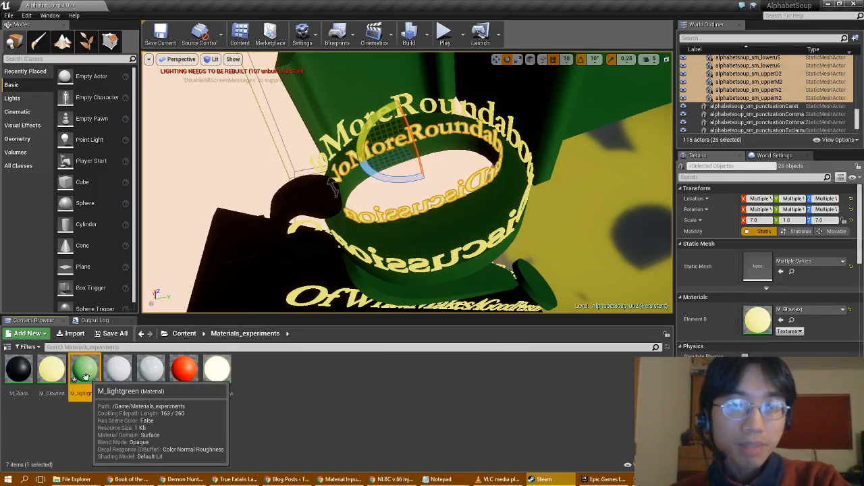
double_click(52, 370)
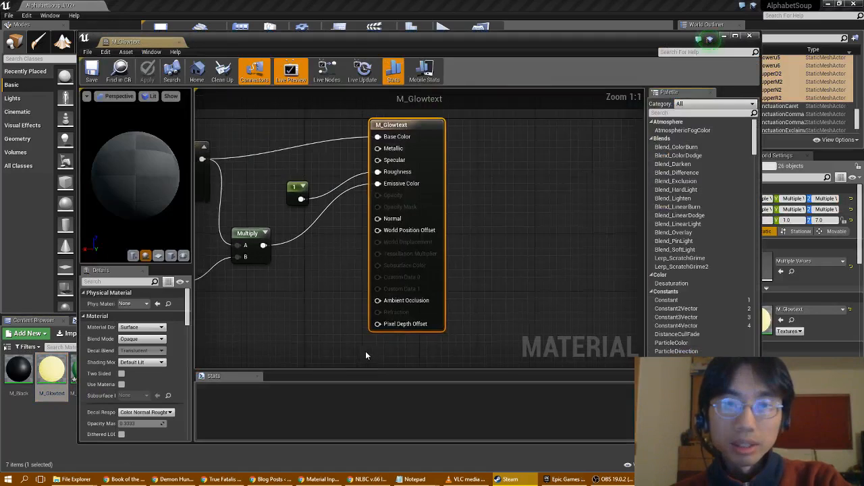
right_drag(273, 295, 398, 293)
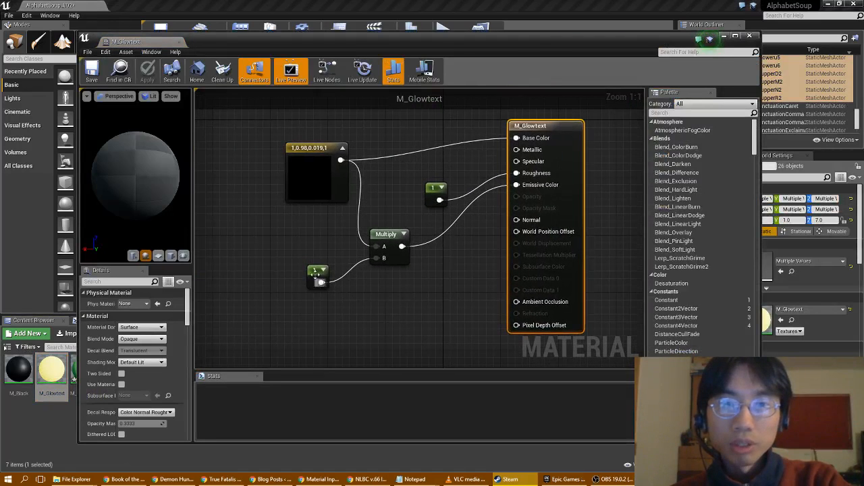
click(316, 272)
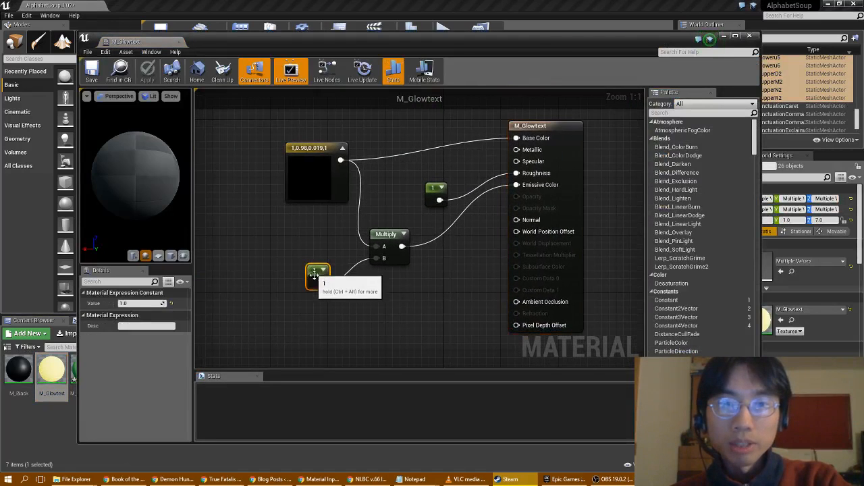
click(130, 304)
text(10)
key(Return)
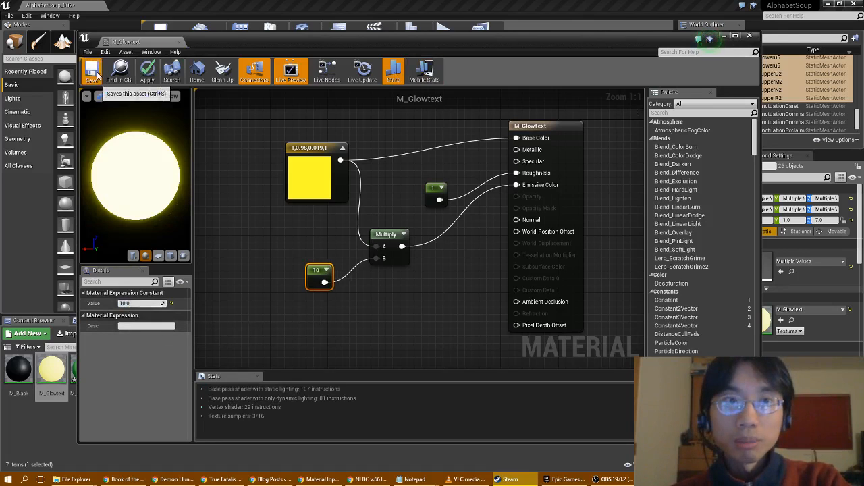
click(749, 37)
right_drag(407, 182, 449, 206)
drag(856, 120, 857, 66)
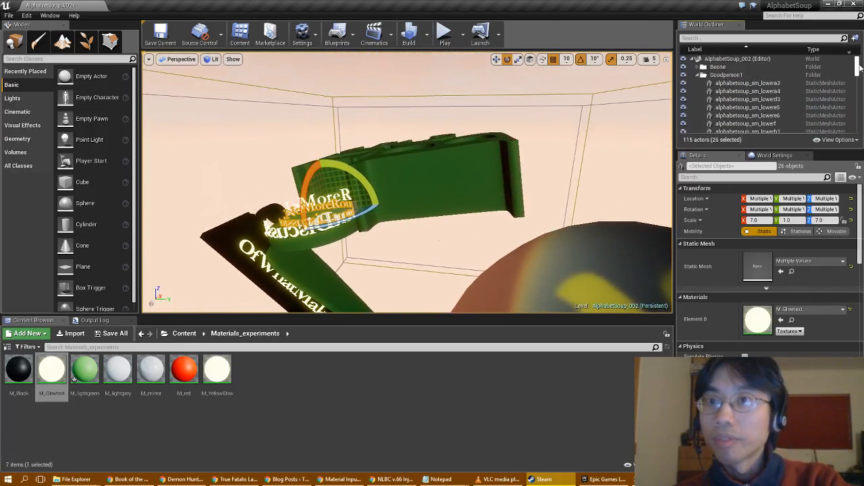
Collapse the expanded letter folders in the World Outliner and delete SphereReflectionCapture from the RenderFX folder.
click(698, 67)
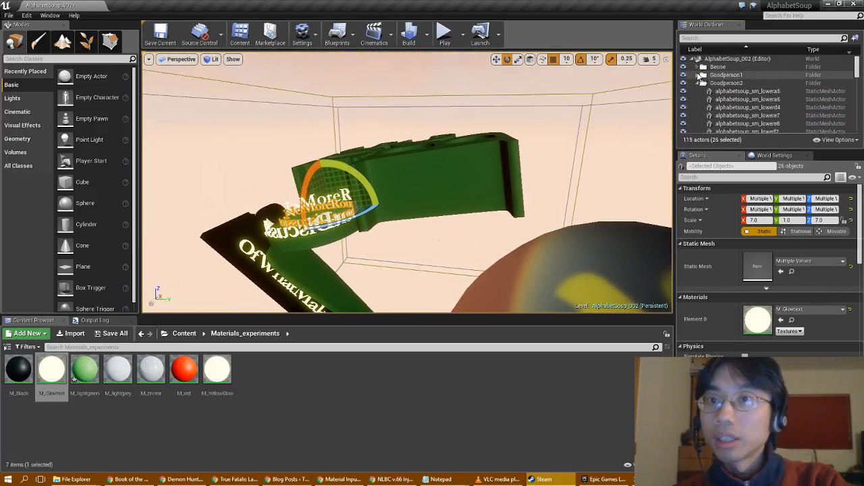
click(697, 75)
click(704, 84)
click(697, 83)
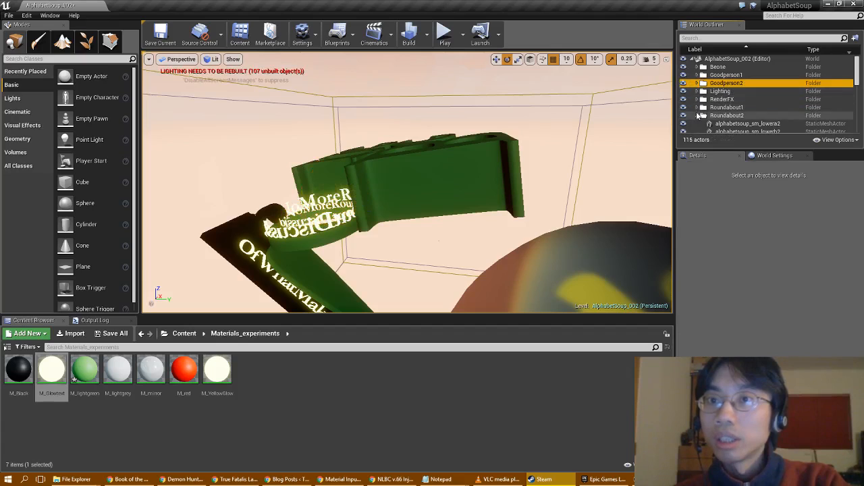
click(696, 116)
click(698, 99)
click(743, 115)
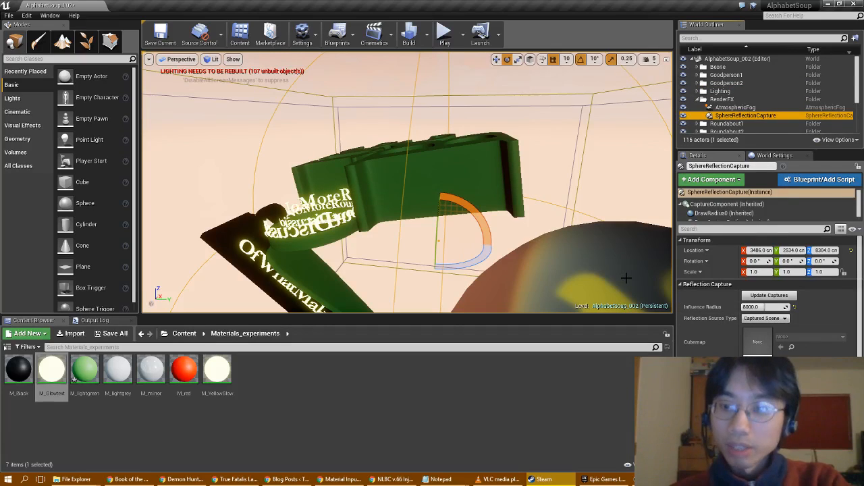
key(Delete)
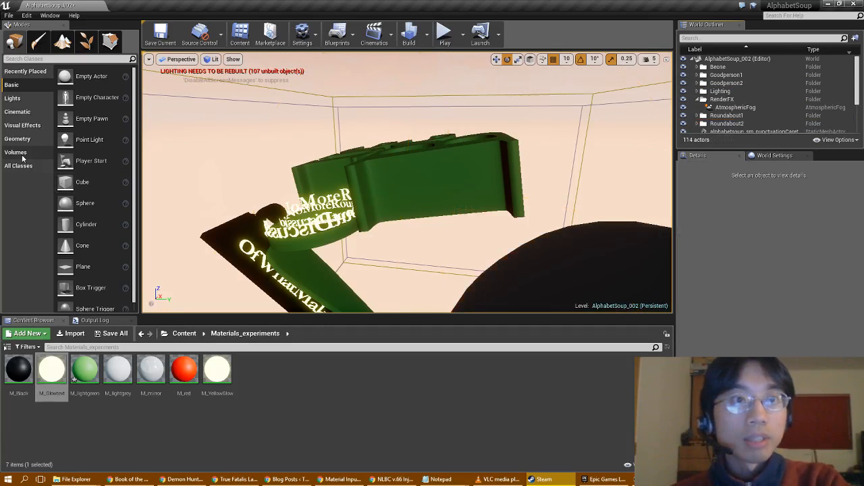
Place a Box Reflection Capture from the Visual Effects actors into the level near the green letter meshes.
click(23, 126)
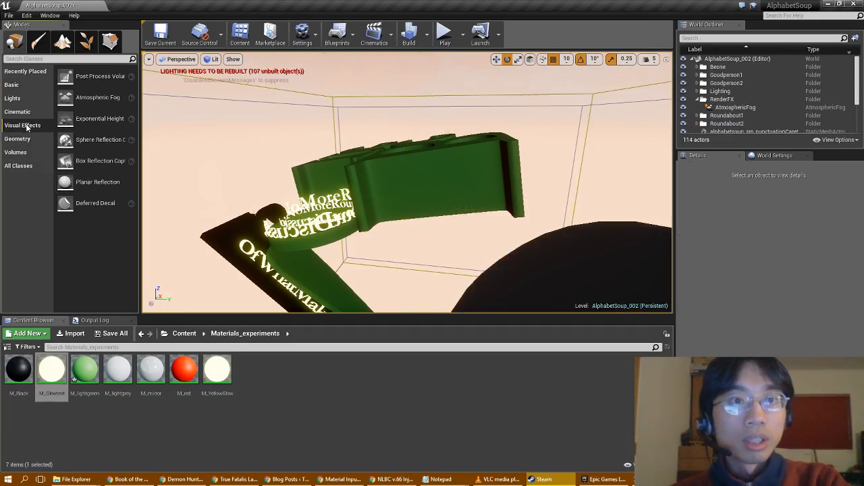
drag(103, 166, 465, 243)
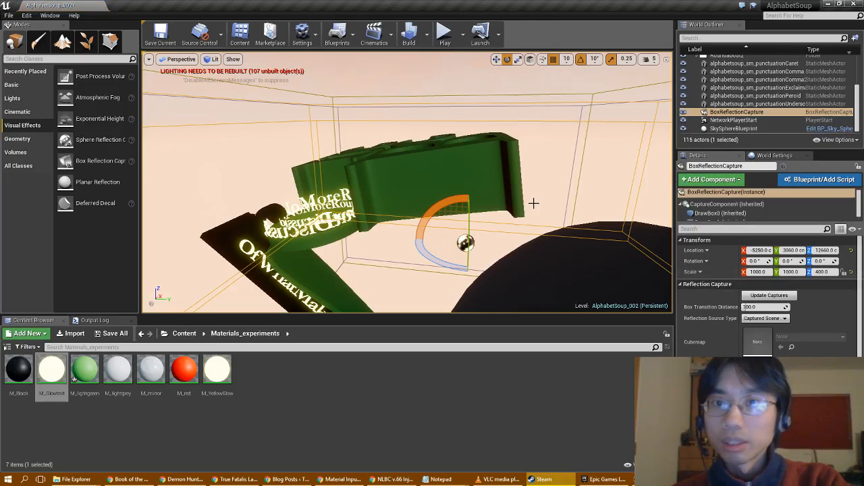
key(d)
right_drag(535, 202, 360, 173)
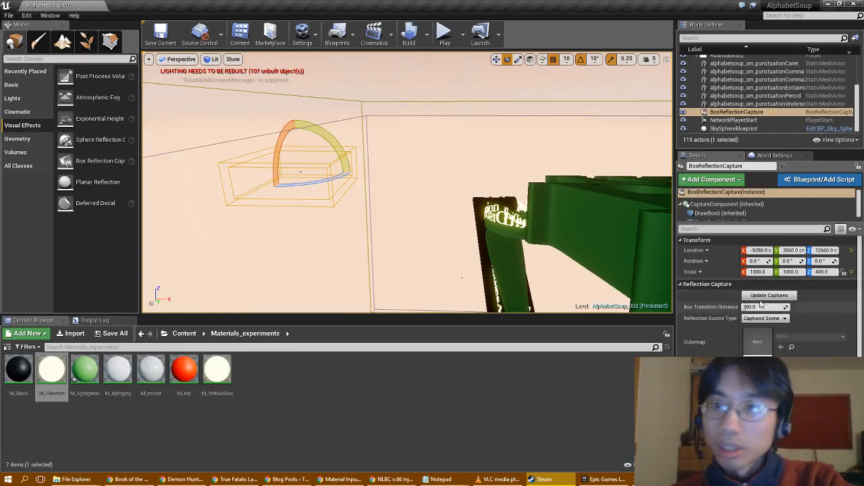
In the four-view layout, move the box reflection capture to the middle of the letters, about X 4000, Y 2960, Z 8130 cm.
click(666, 60)
key(f)
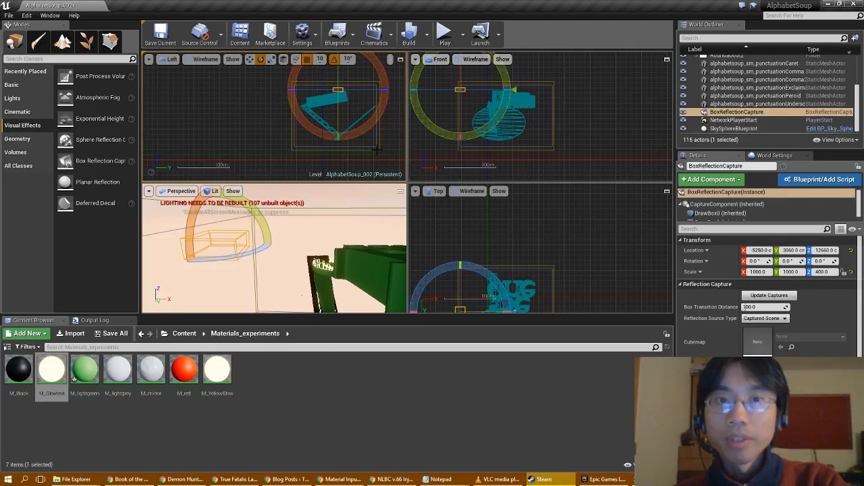
click(250, 59)
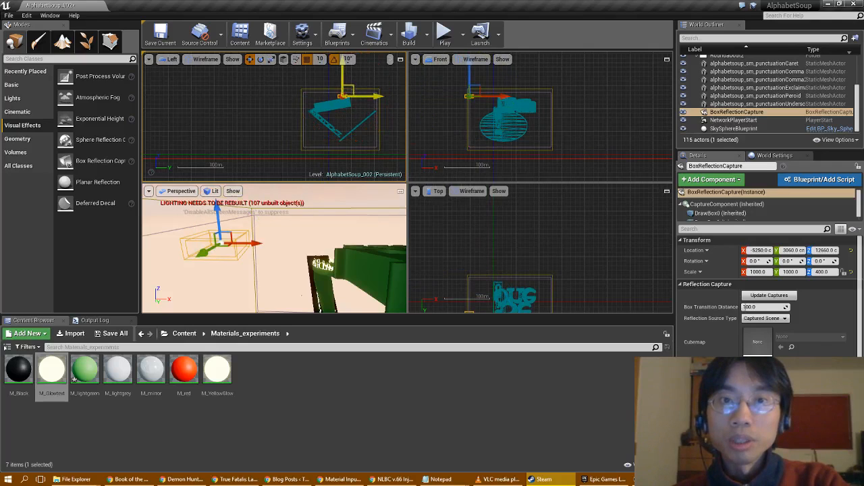
drag(350, 90, 351, 110)
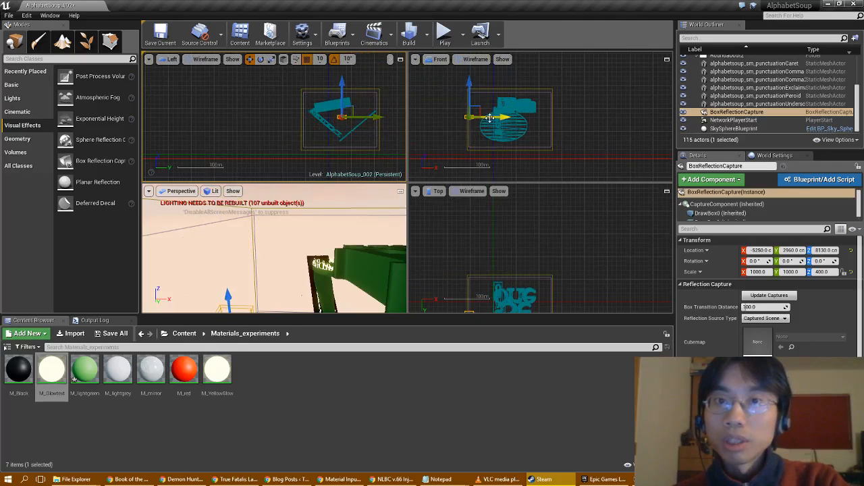
drag(492, 120, 535, 133)
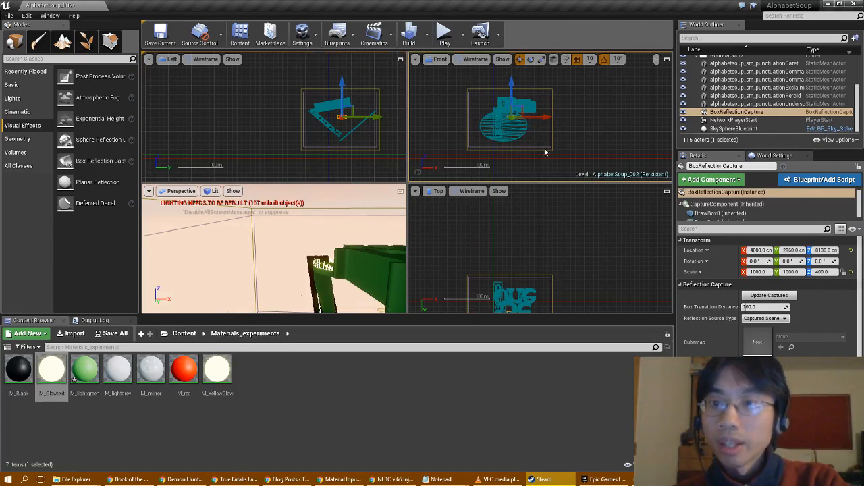
Set the box reflection capture's scale to X 10000, Y 10000 and Z 4000.
click(758, 271)
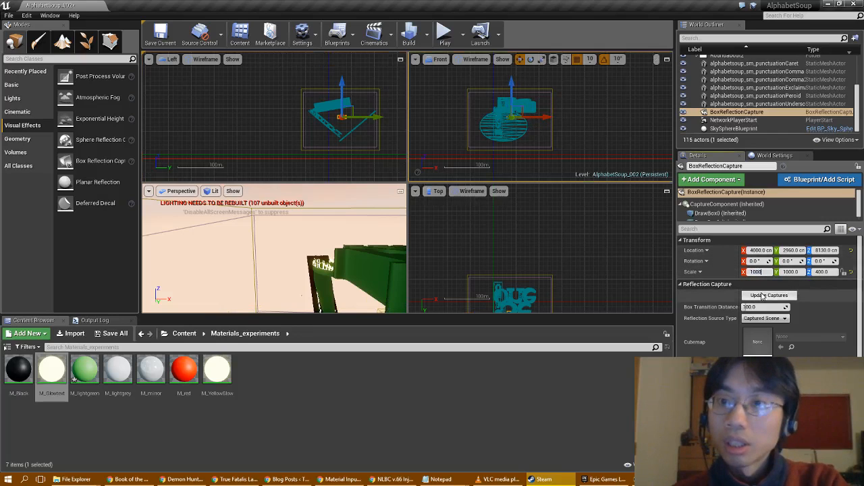
click(791, 272)
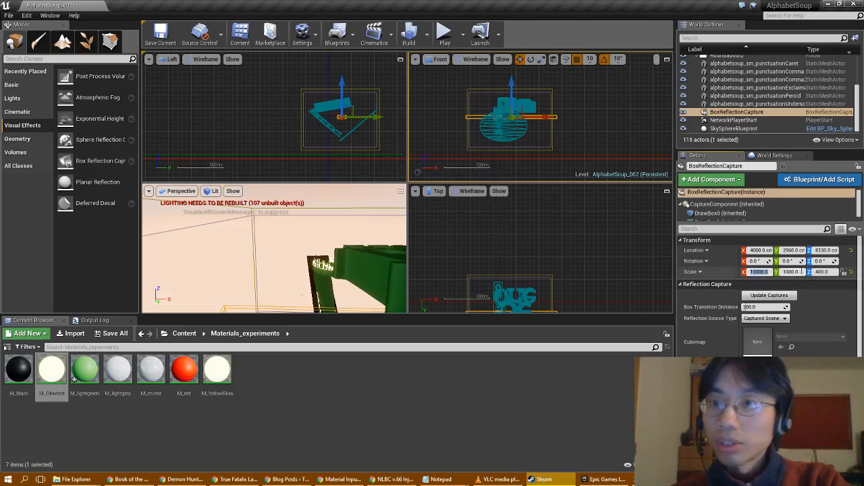
text(0)
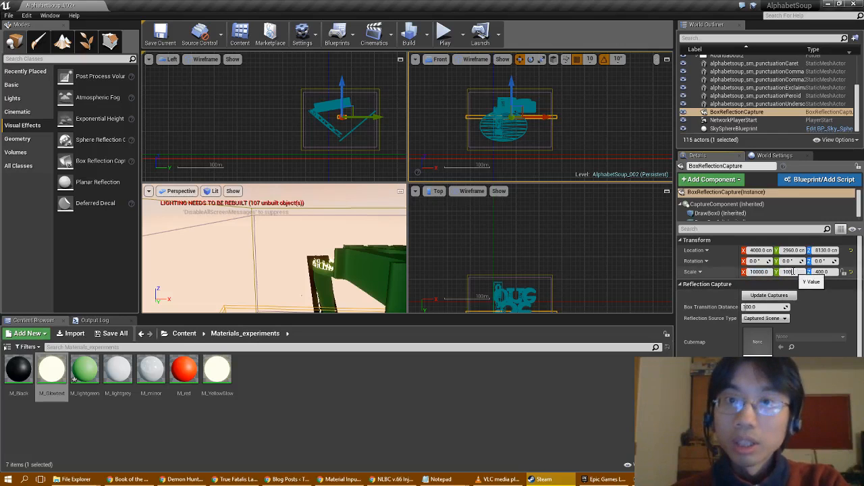
key(Return)
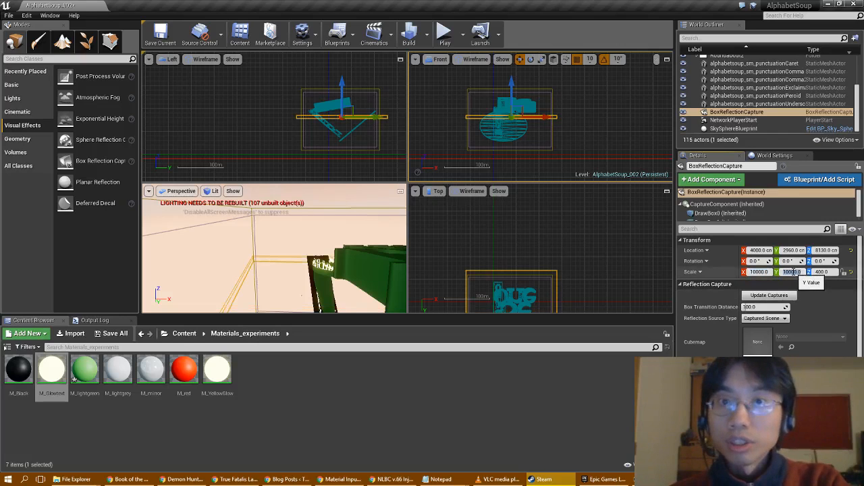
key(Tab)
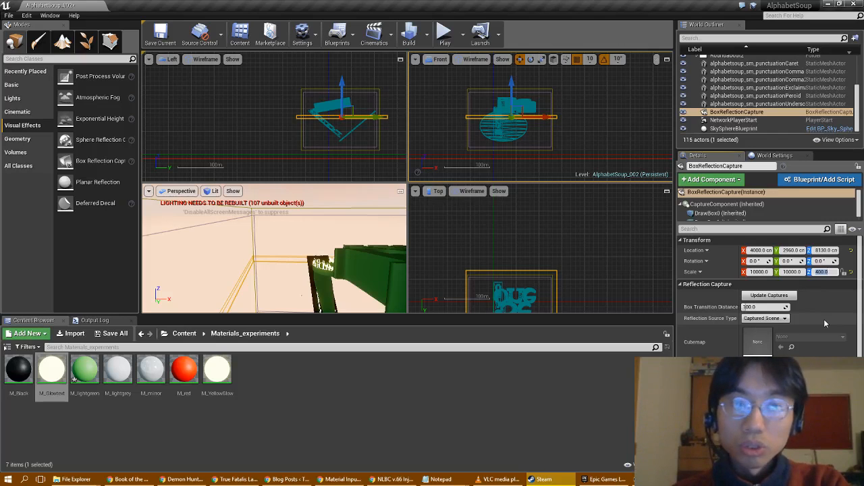
text(4000)
key(Return)
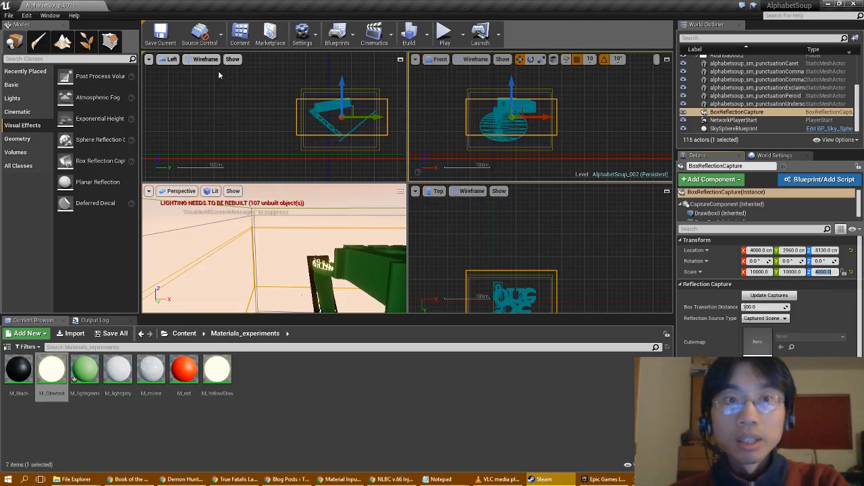
Rotate the box reflection capture to -40 degrees about the X axis in the Left view.
click(531, 60)
click(346, 118)
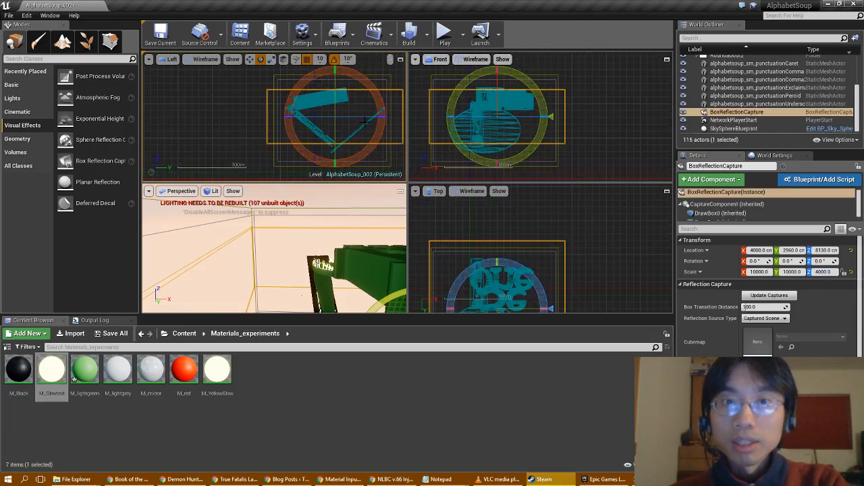
drag(379, 108, 363, 146)
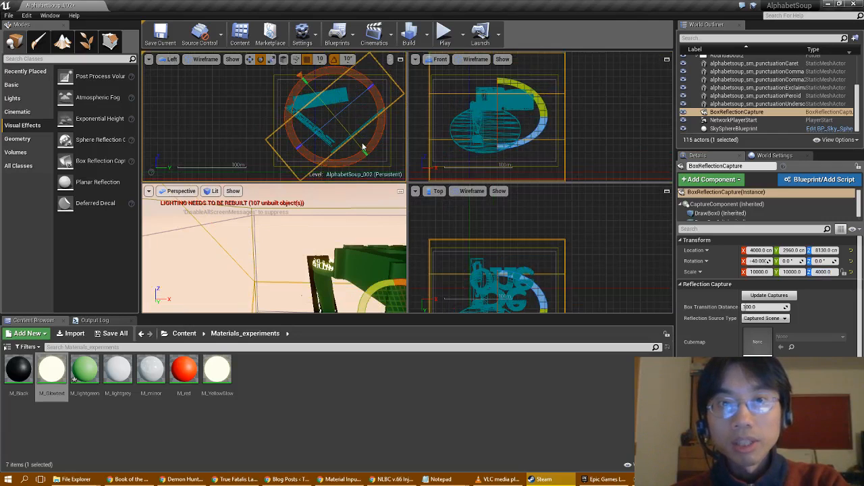
Set the capture's Z scale to 5000 and shift it along its tilted Z axis to about Y 2343, Z 8865 cm.
click(824, 272)
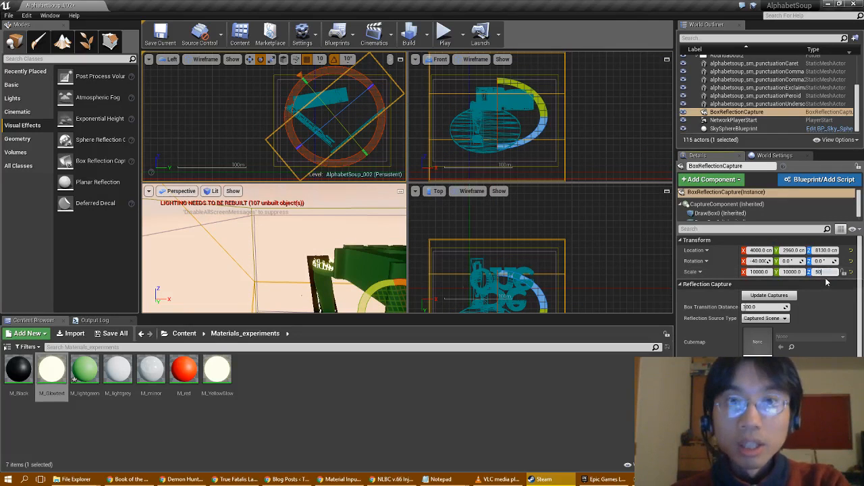
text(5000)
key(Return)
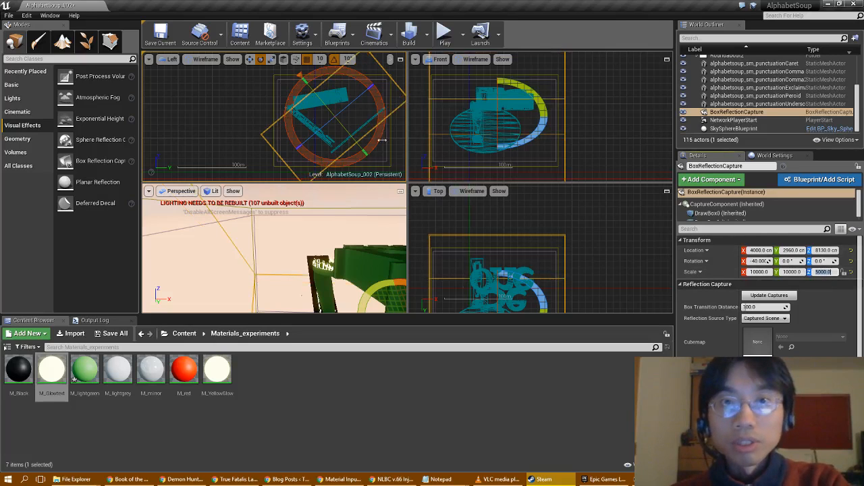
click(250, 59)
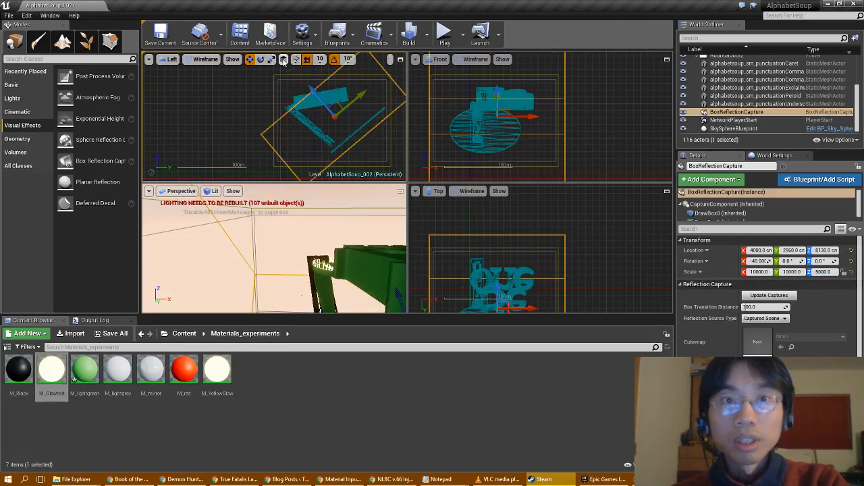
mouse_move(320, 96)
mouse_down()
mouse_move(307, 86)
mouse_move(315, 93)
mouse_up()
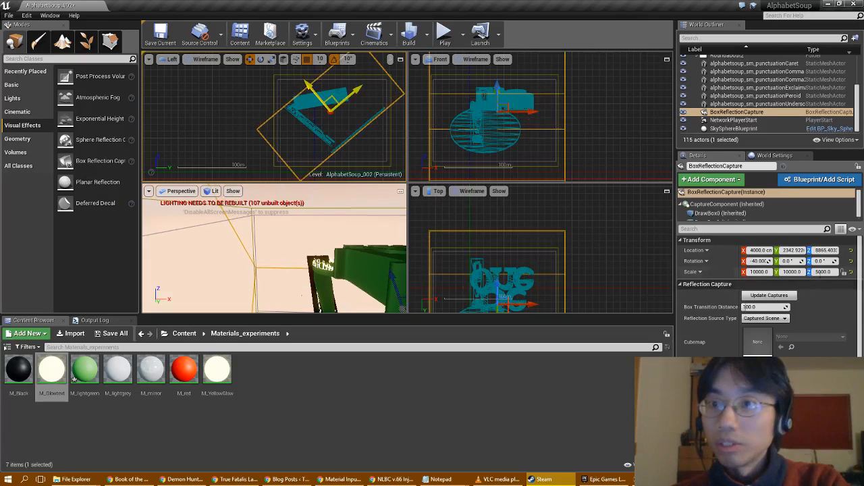
Raise the capture's Z scale to 6000 and shift it along its tilted Z axis to about Y 1739, Z 9585 cm.
click(825, 272)
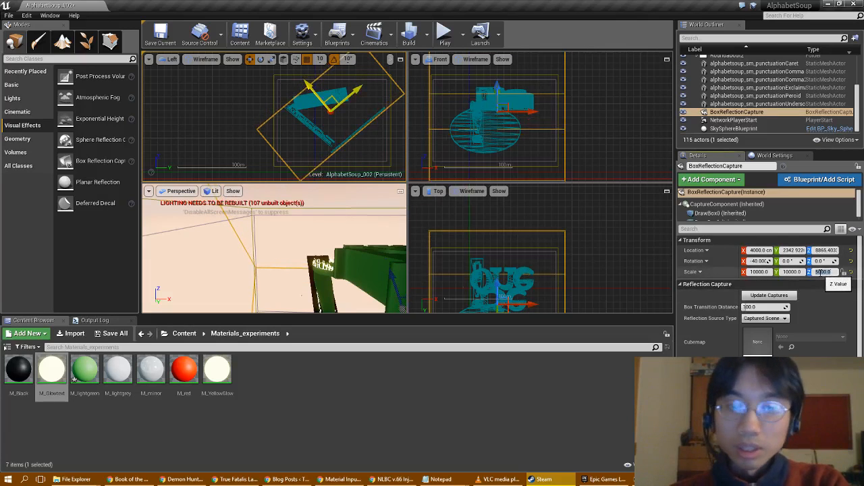
text(80)
key(Return)
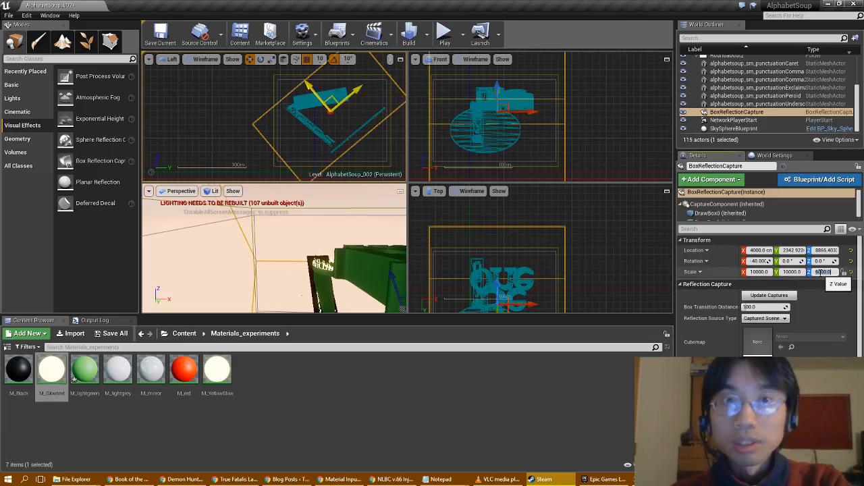
drag(312, 92, 306, 82)
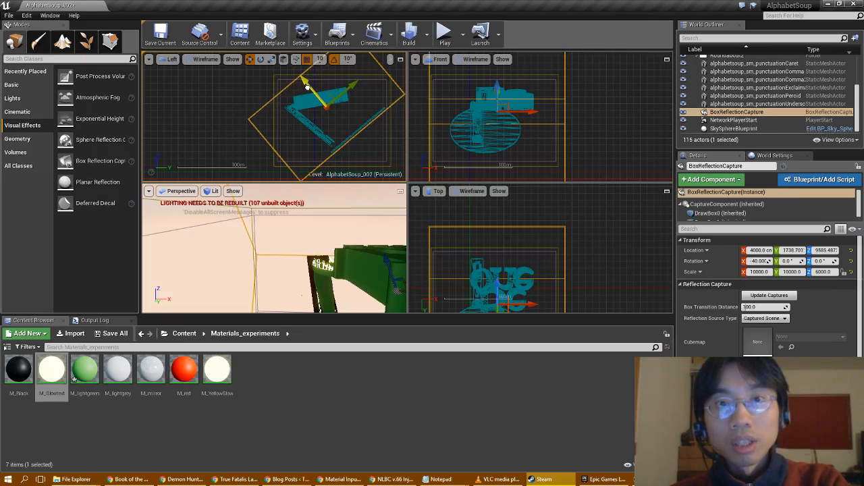
Set the capture's Z scale to 5500 and move it back along its tilted Z axis to about Y 2298, Z 8919 cm.
click(823, 272)
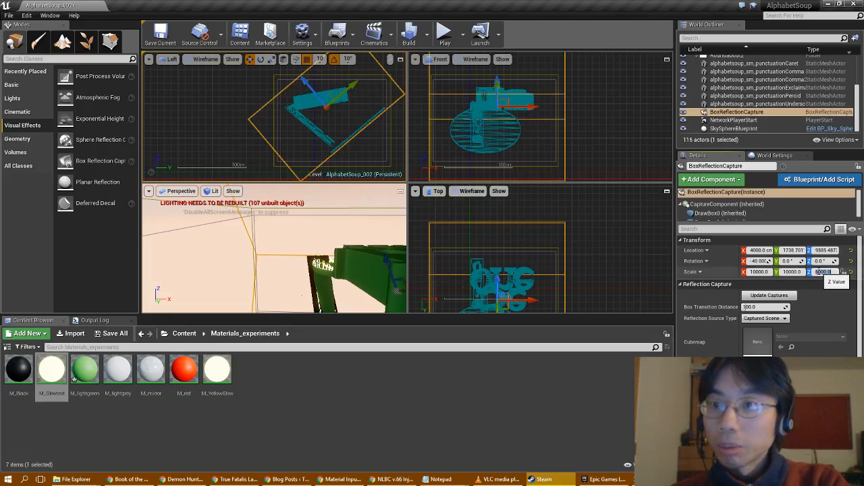
text(5500)
key(Return)
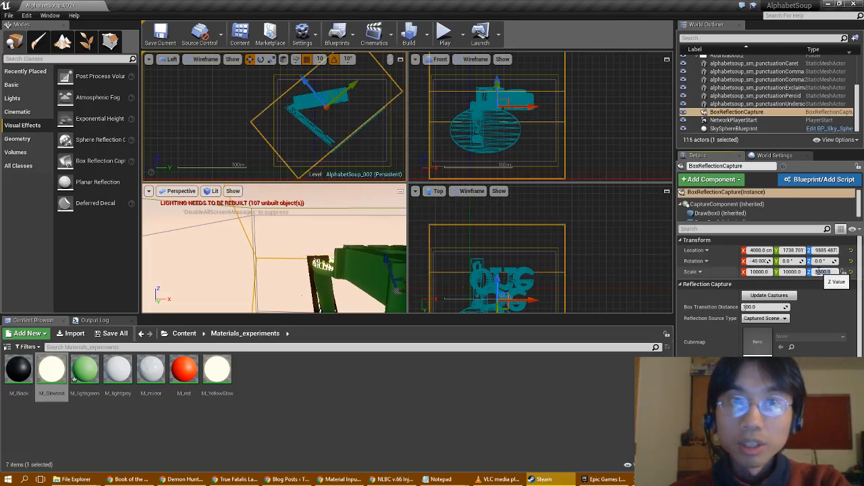
drag(314, 87, 318, 92)
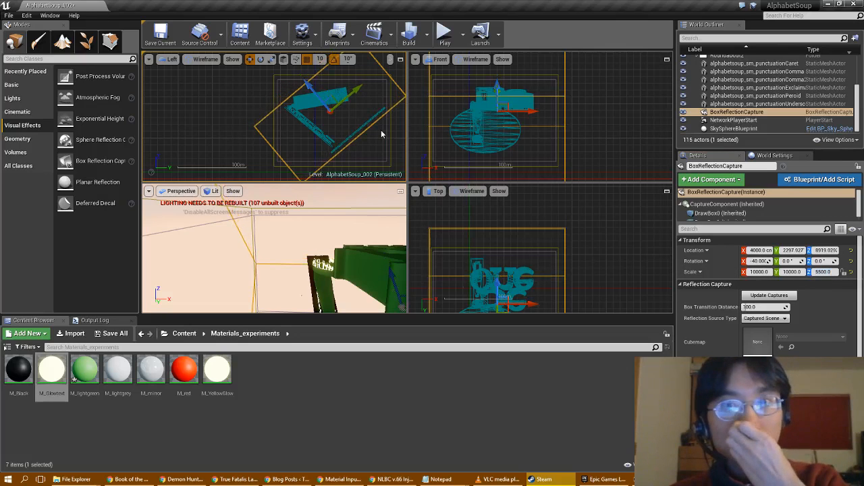
Set the capture's Y scale to 6000 and shift it along its tilted Y axis to about Y 2949, Z 9465 cm.
click(793, 271)
text(5)
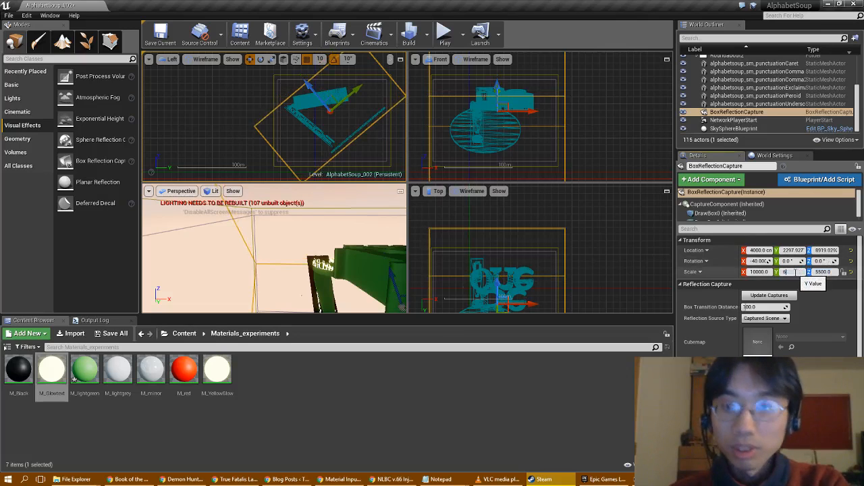
text(000)
key(Return)
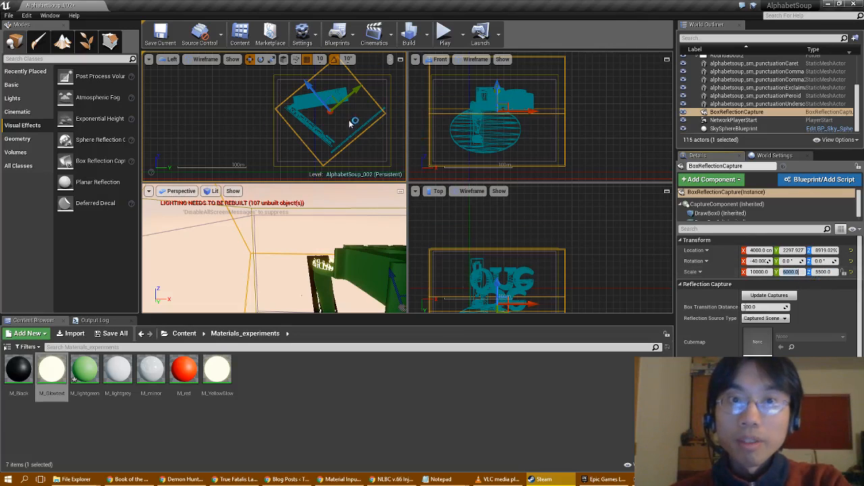
drag(345, 99, 359, 87)
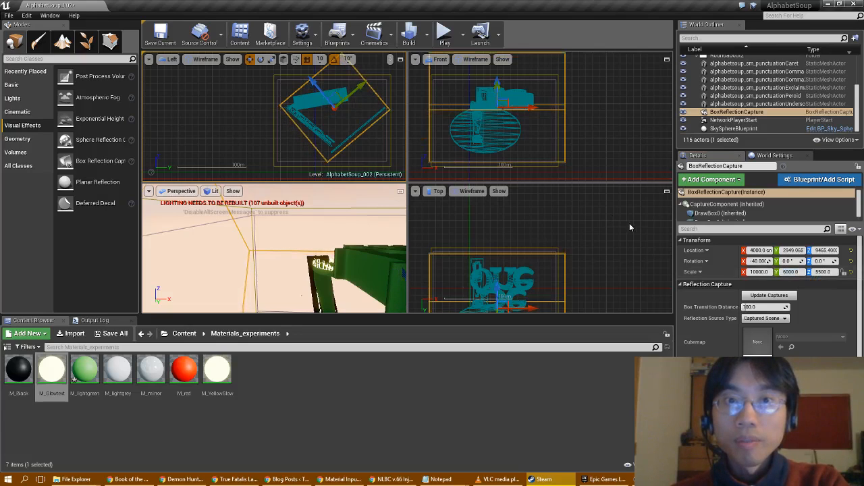
Narrow the box reflection capture by trying an X scale of 6000, settling on 6500.
click(761, 271)
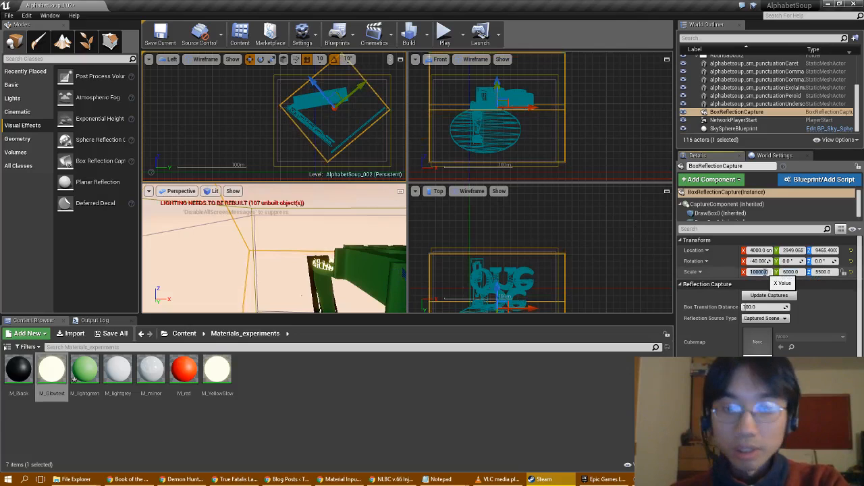
text(6000)
key(Return)
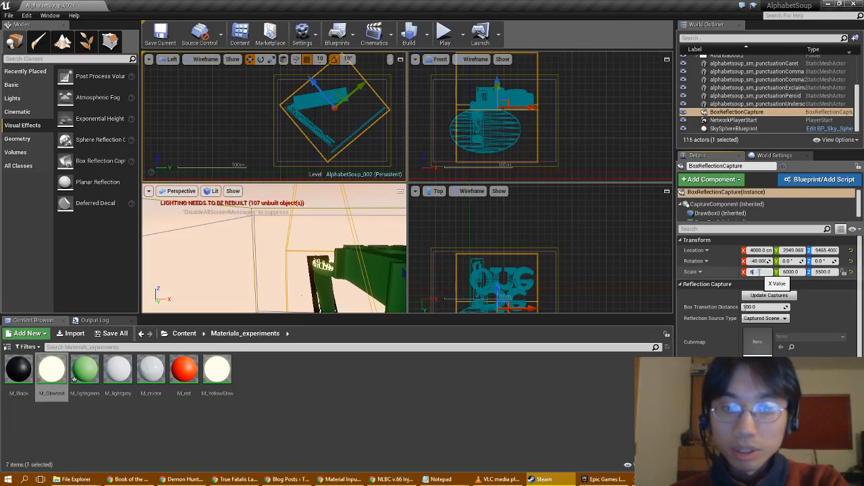
text(6500)
key(Return)
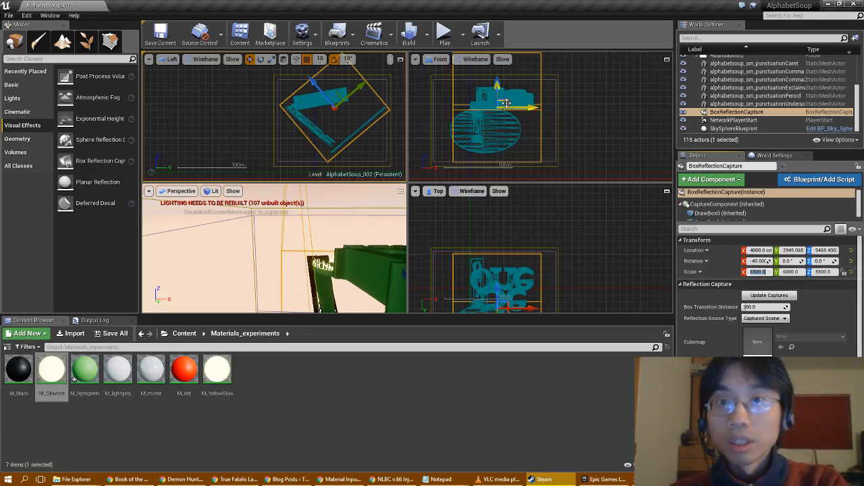
Shift the box reflection capture along X to 3270 cm and move it into the RenderFX folder.
drag(531, 108, 525, 109)
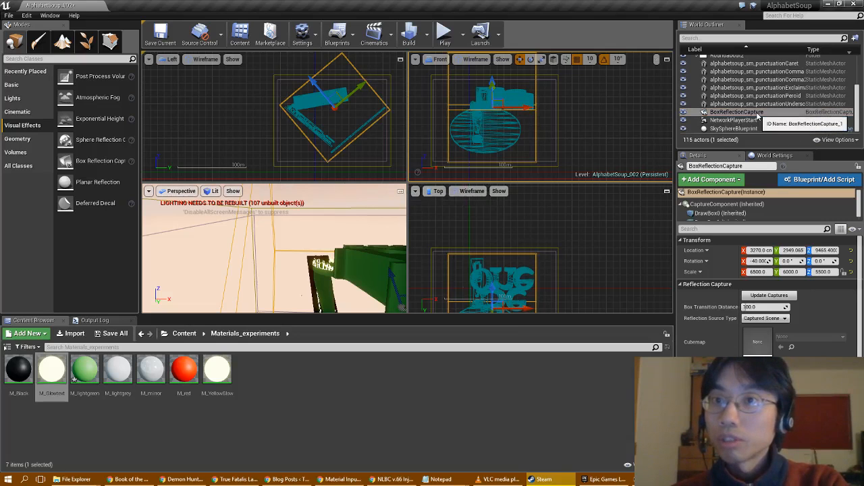
mouse_move(757, 116)
mouse_down()
mouse_move(753, 39)
mouse_move(748, 110)
mouse_up()
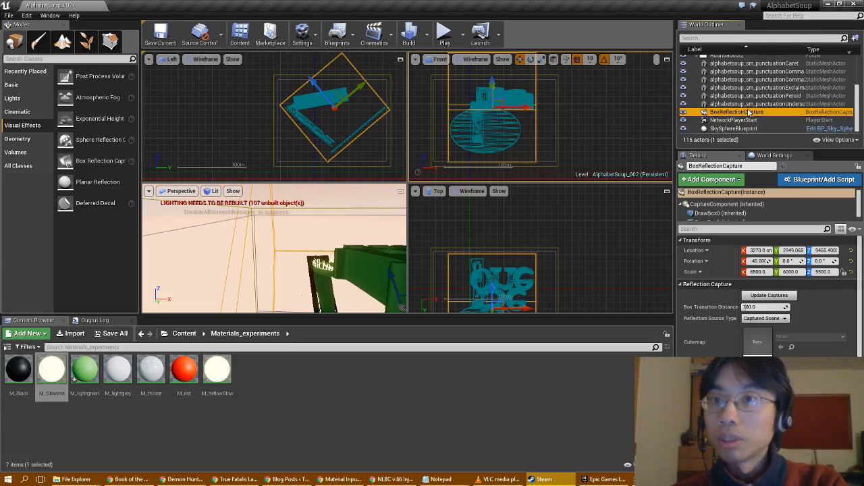
right_click(747, 113)
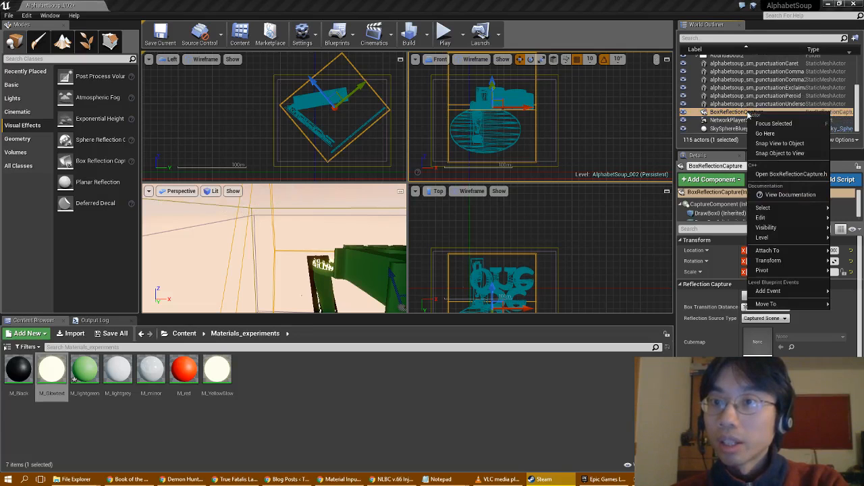
mouse_move(786, 217)
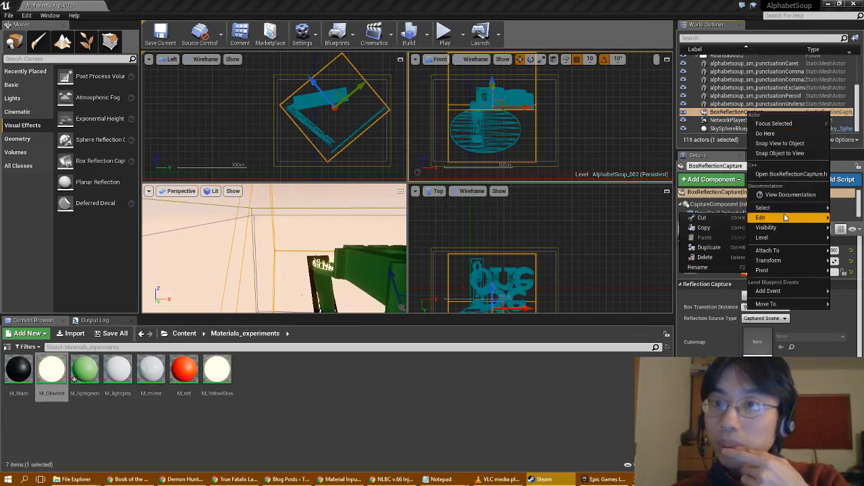
mouse_move(803, 230)
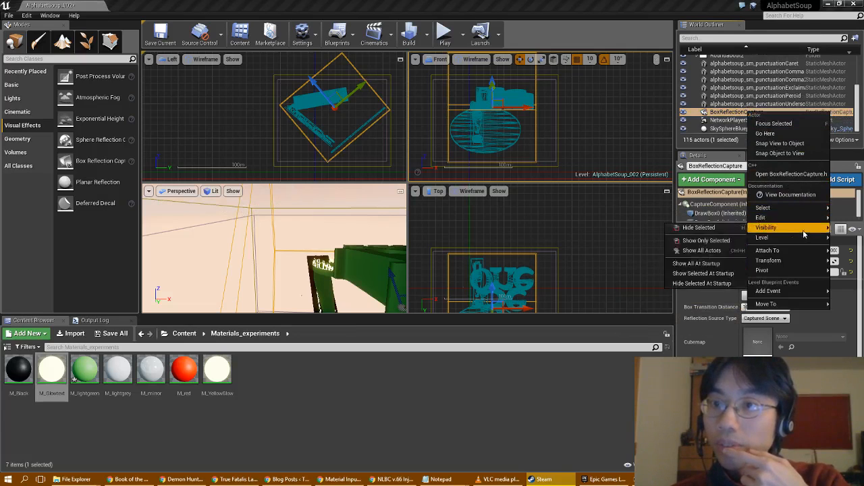
mouse_move(785, 308)
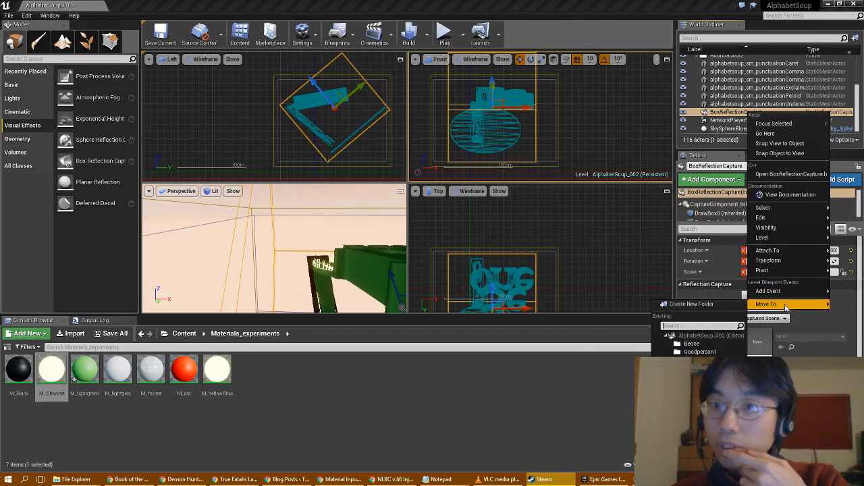
click(699, 377)
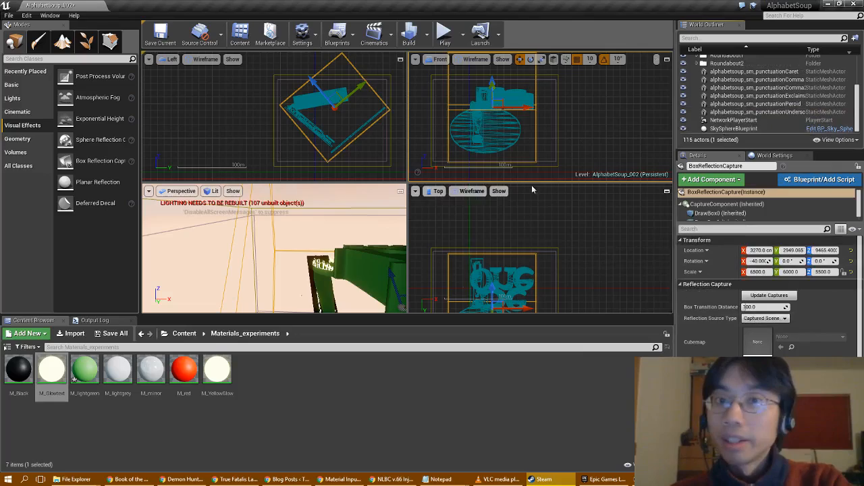
Maximize the perspective view and build the level to update its lighting with the resized reflection capture.
click(400, 191)
right_drag(404, 200, 374, 181)
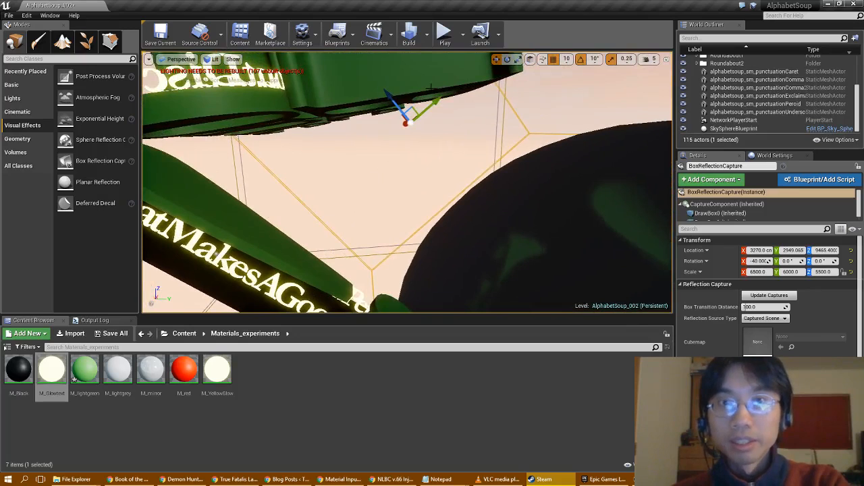
click(408, 34)
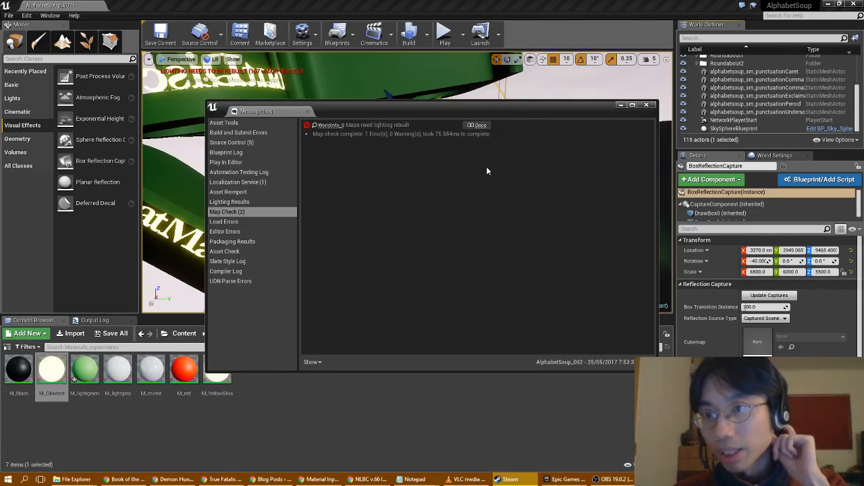
Examine SkySphereBlueprint's directional light actor, sun brightness, cloud, stars and override settings.
click(743, 128)
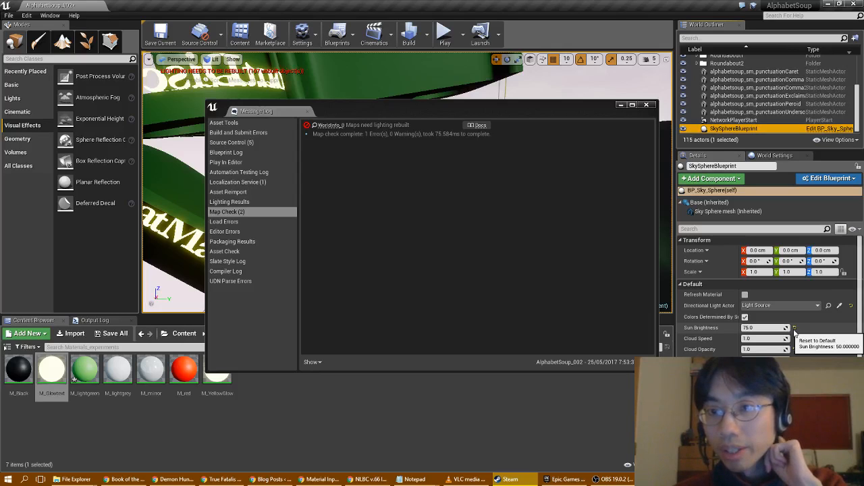
scroll(795, 332, down, 1)
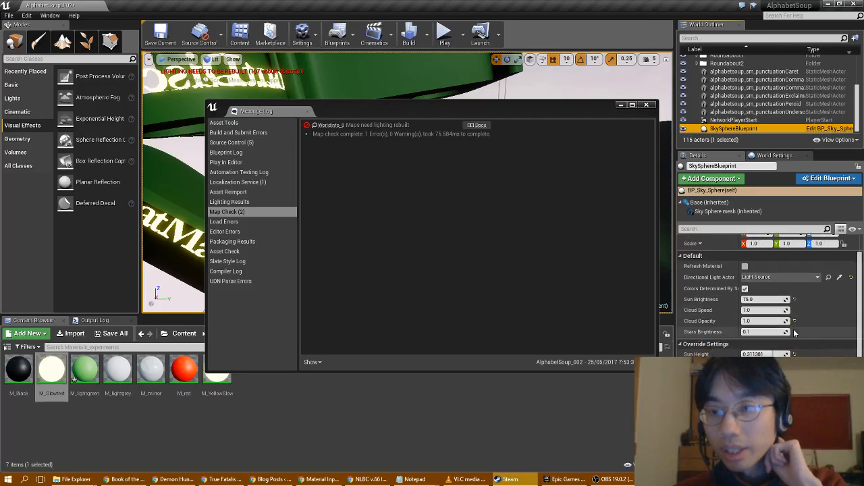
scroll(794, 332, down, 1)
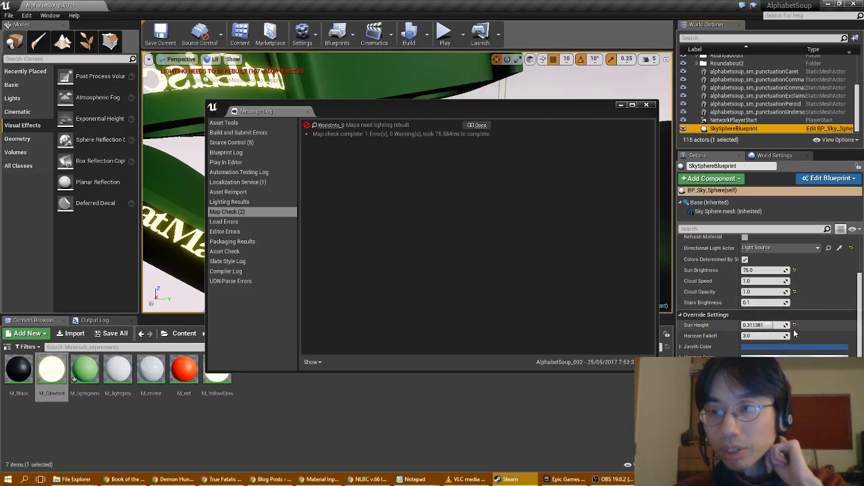
scroll(794, 333, up, 2)
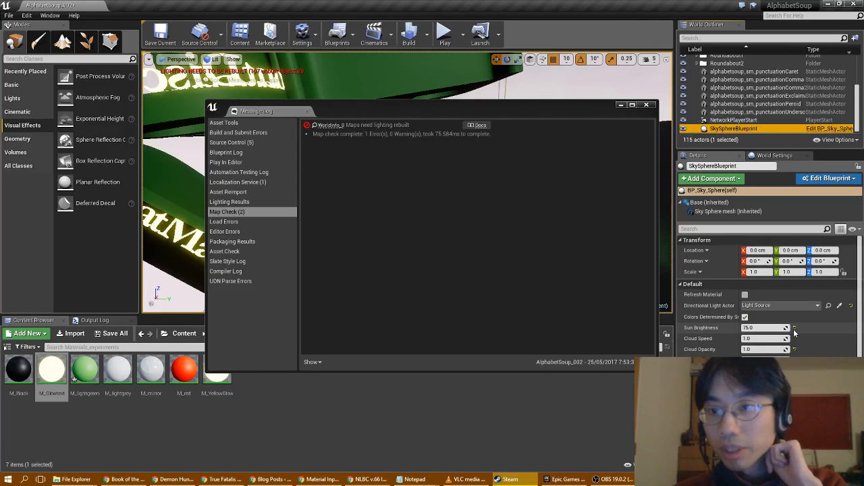
scroll(794, 332, down, 4)
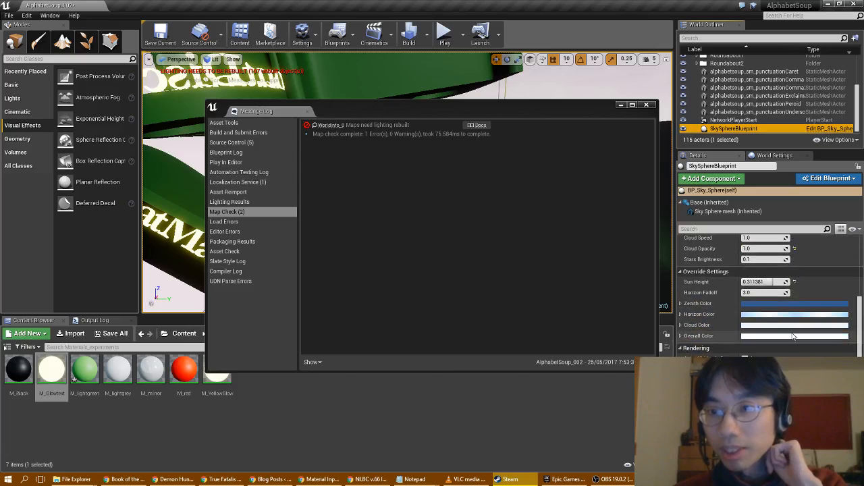
scroll(794, 332, up, 3)
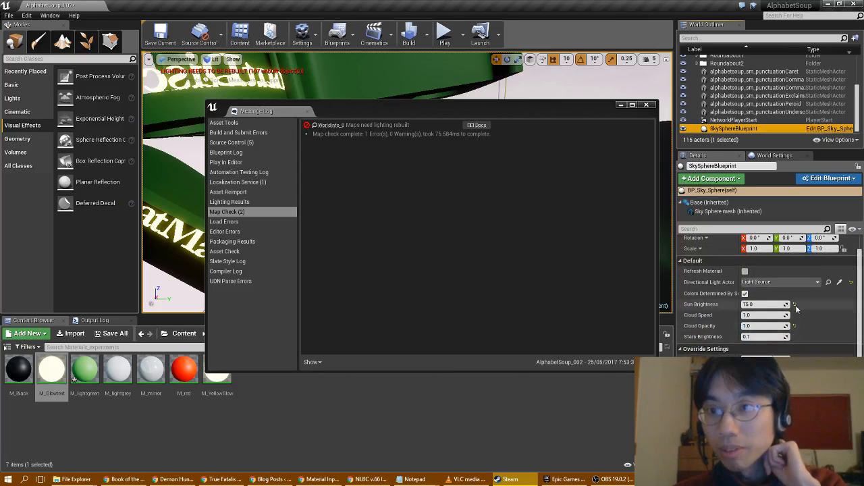
click(810, 283)
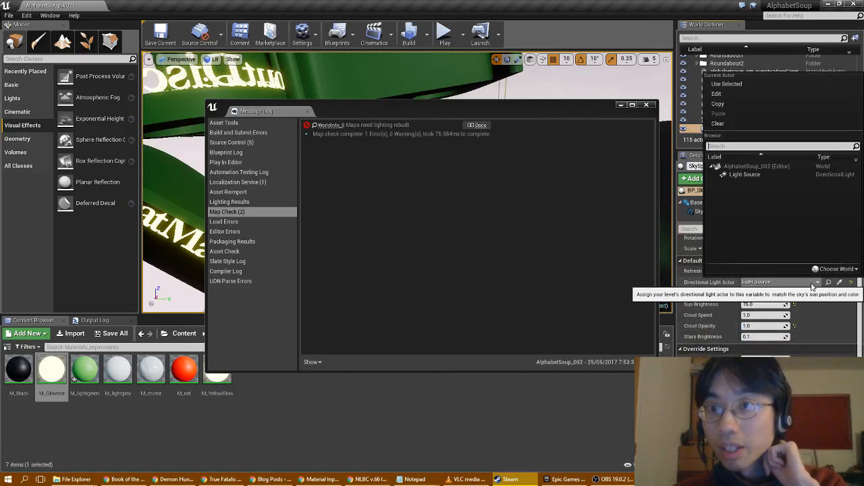
click(813, 283)
click(813, 283)
click(814, 284)
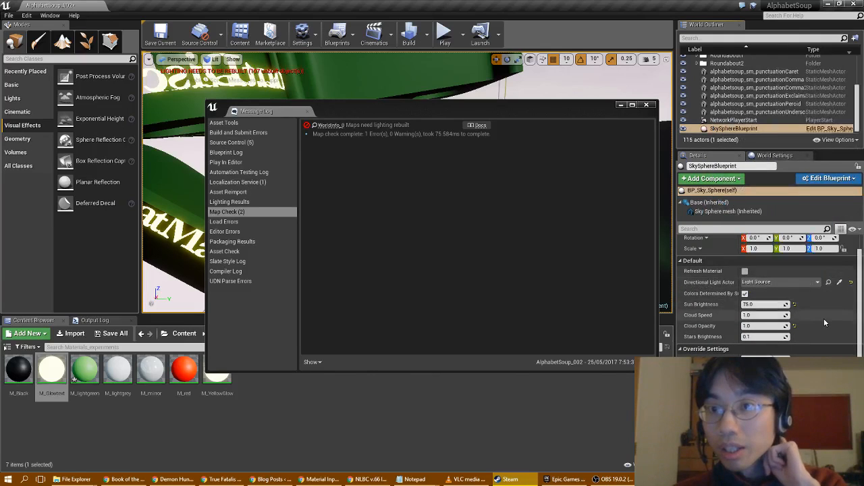
scroll(824, 322, down, 1)
scroll(823, 335, down, 1)
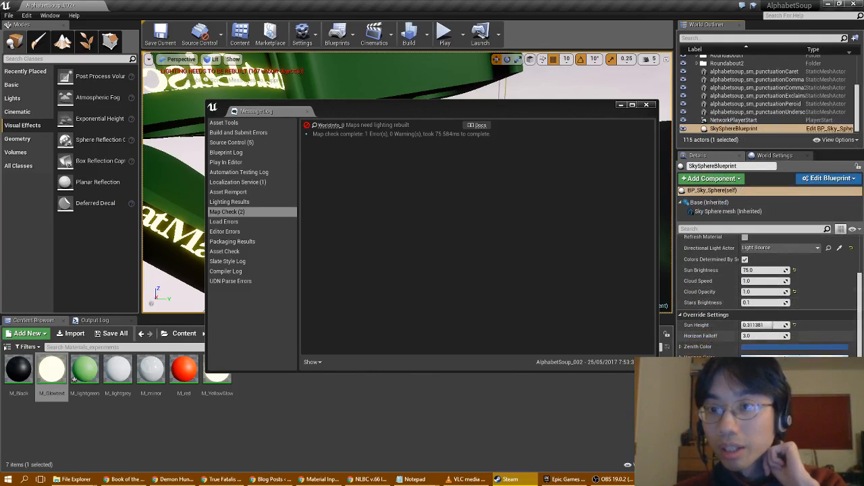
click(681, 348)
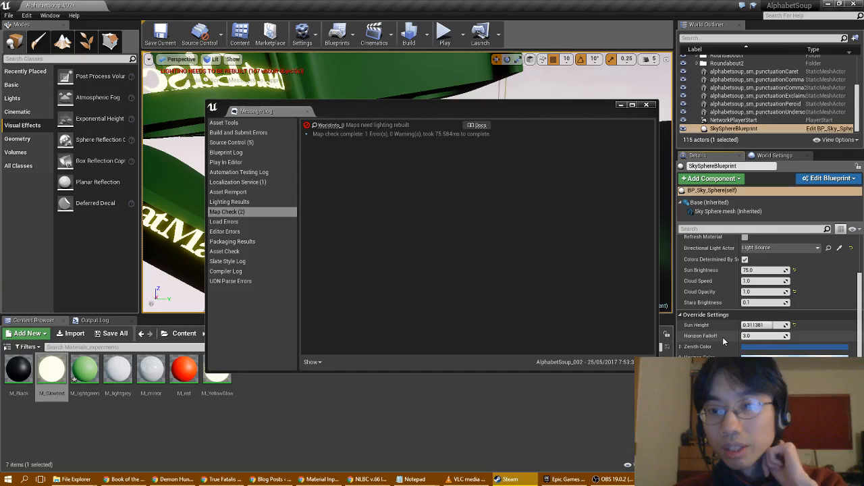
scroll(723, 337, down, 1)
scroll(723, 338, up, 2)
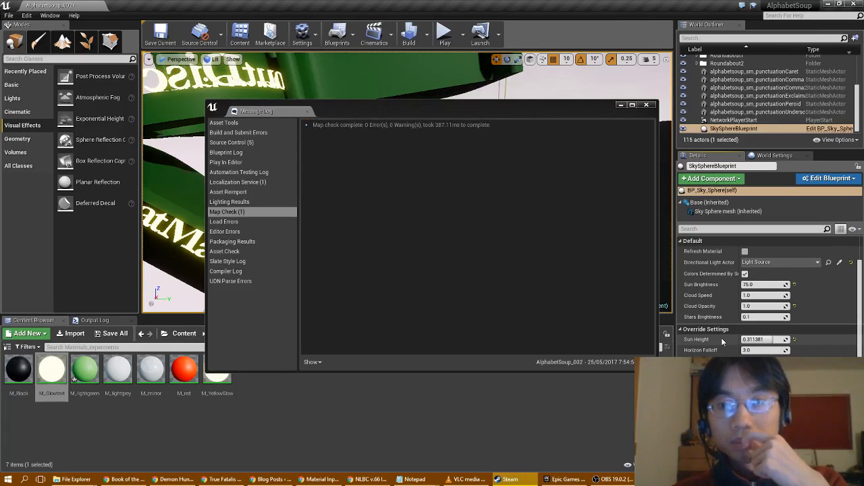
Close the message log and inspect the reflections on the dark surfaces between and beneath the glowing letter meshes.
click(647, 106)
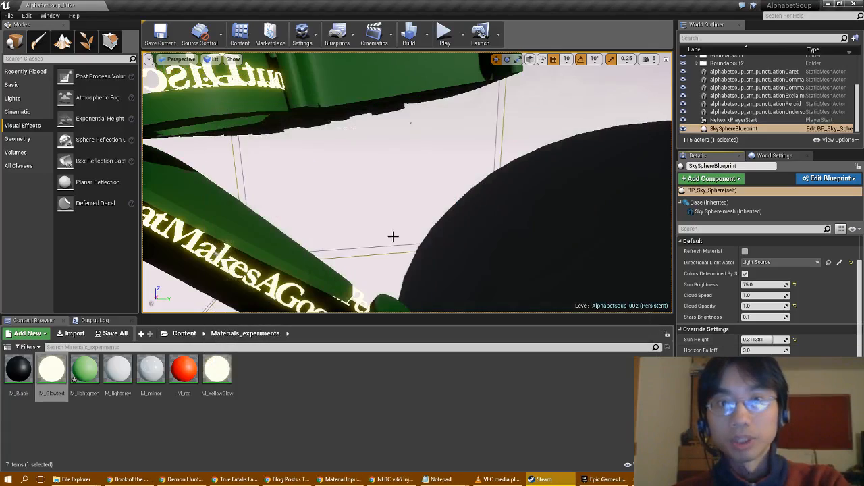
right_drag(393, 237, 270, 195)
key(w)
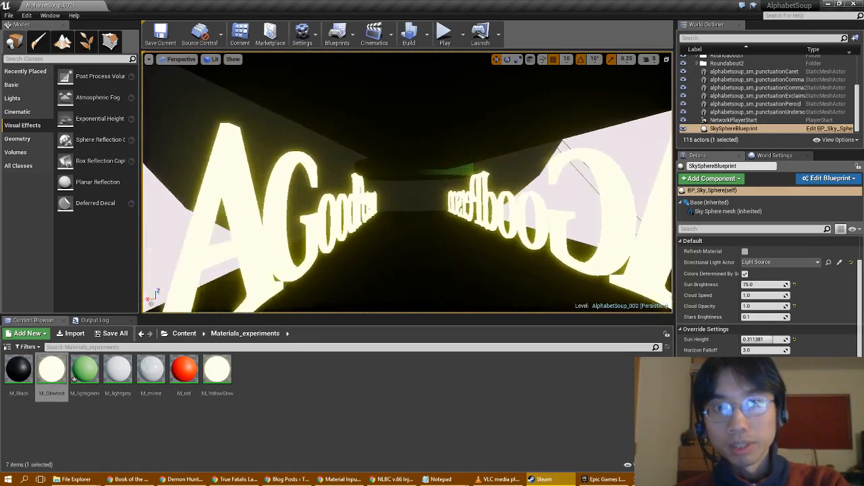
right_drag(408, 196, 405, 129)
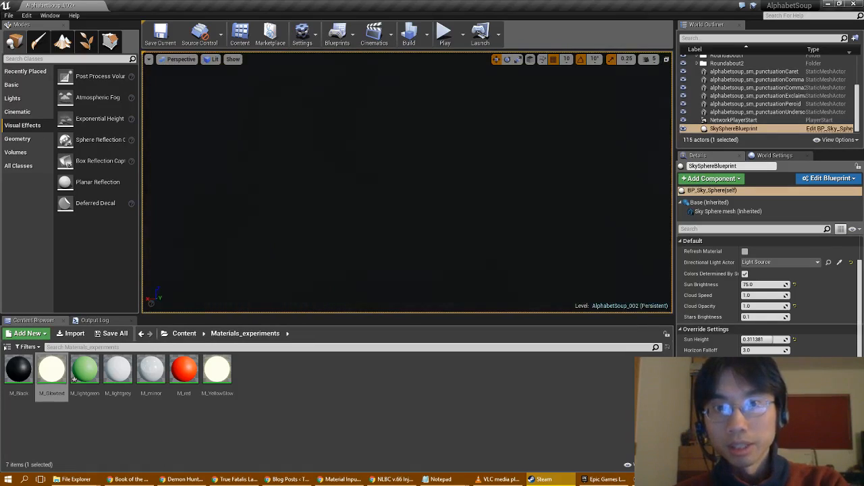
mouse_move(408, 182)
right_down()
mouse_move(406, 156)
mouse_move(418, 142)
mouse_move(398, 163)
mouse_move(405, 196)
mouse_move(384, 189)
mouse_move(432, 186)
mouse_move(422, 182)
mouse_move(415, 145)
mouse_move(425, 142)
mouse_move(406, 176)
mouse_move(422, 159)
mouse_move(412, 169)
right_up()
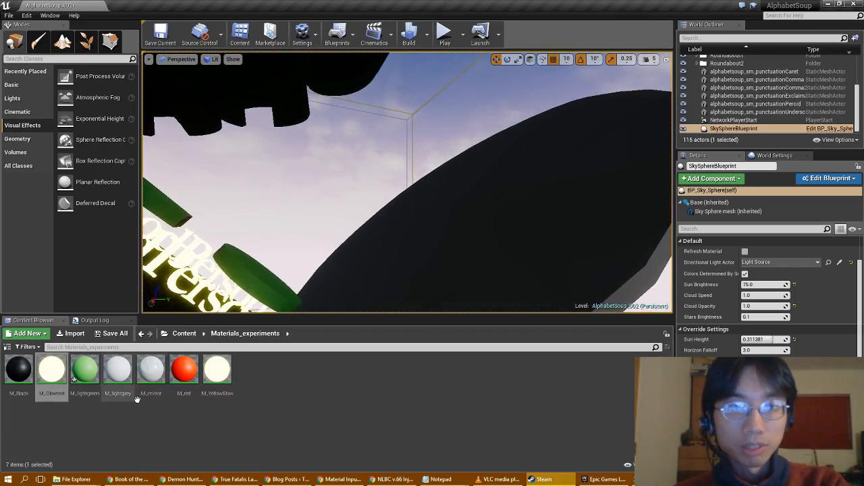
Save all modified content: the AlphabetSoup_002 level, its built data and the M_lightgreen material.
click(112, 334)
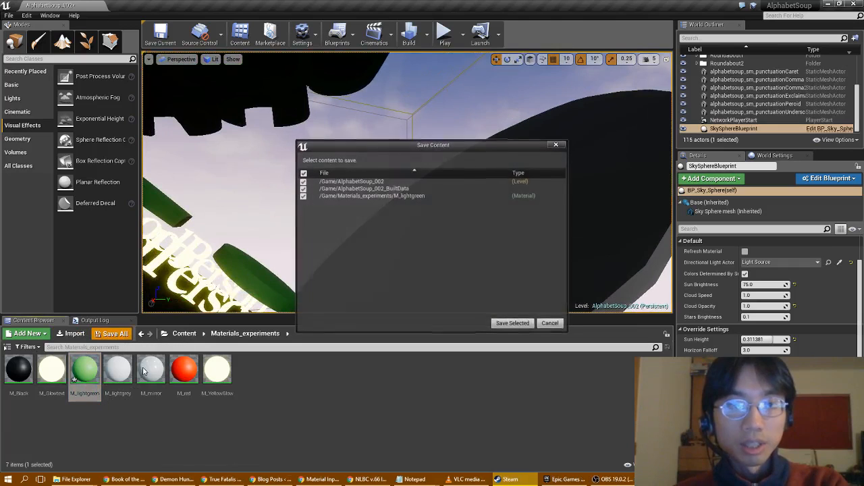
click(511, 324)
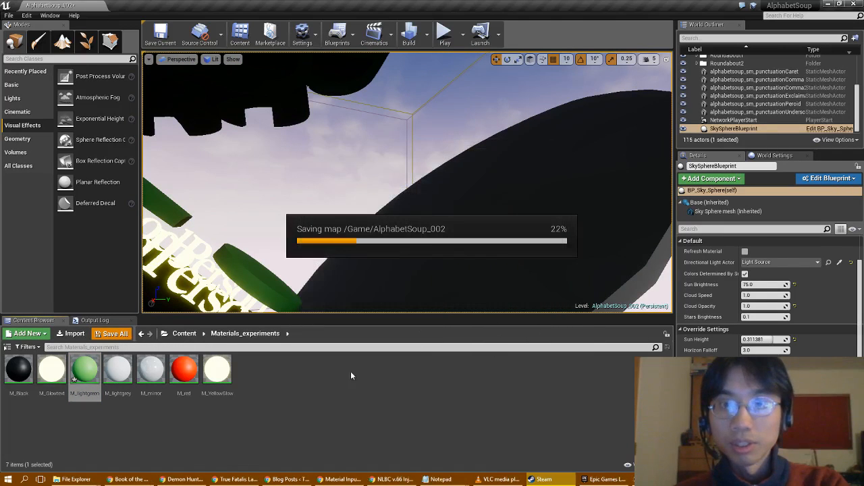
Set M_mirror's Metallic constant to 0.7, then save and close the material.
click(162, 373)
double_click(164, 372)
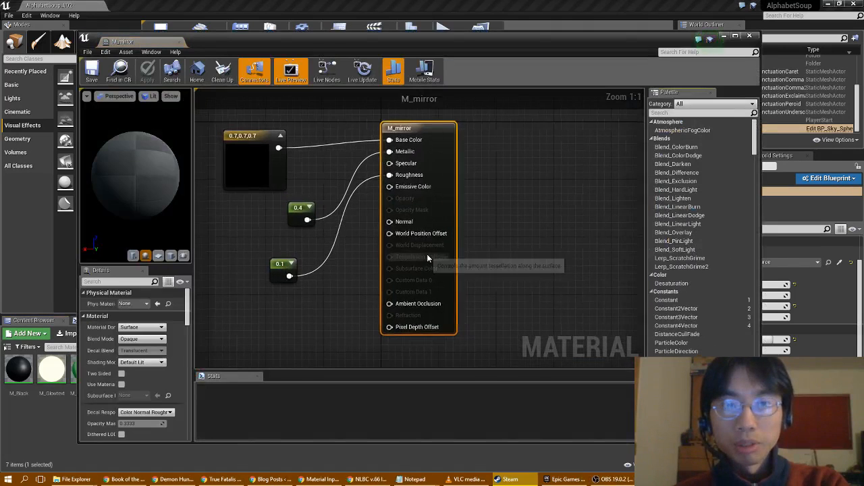
click(299, 208)
click(137, 303)
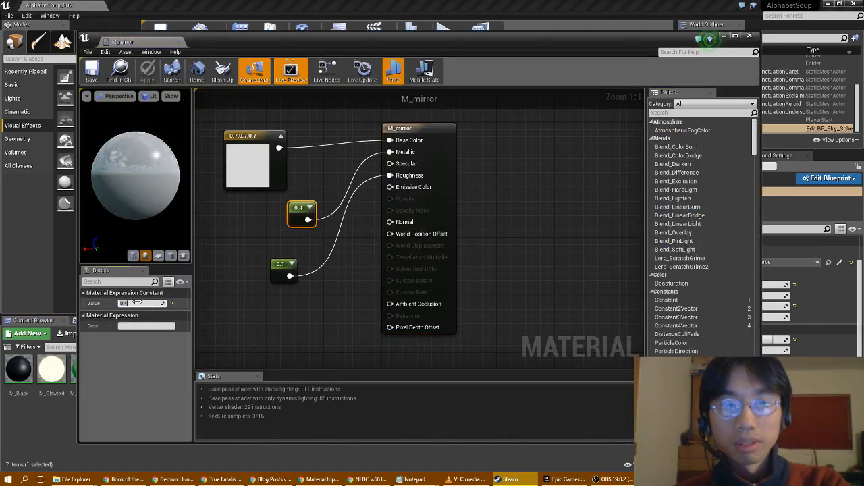
text(0.7)
key(Return)
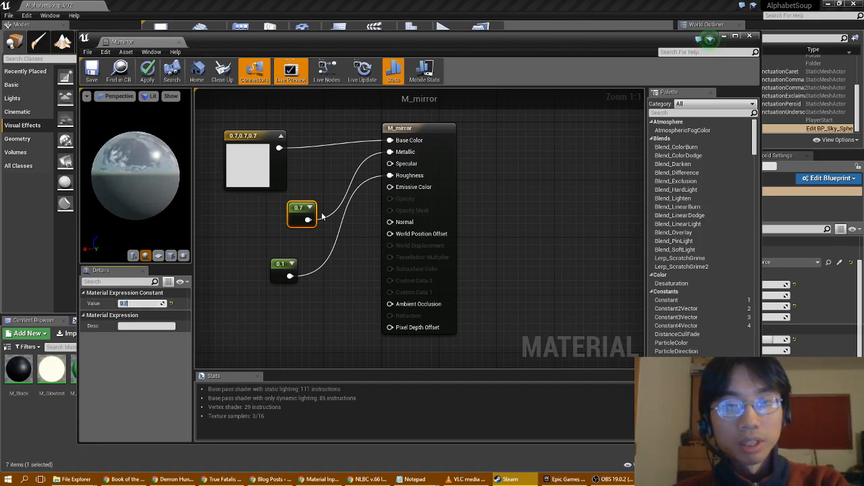
click(91, 71)
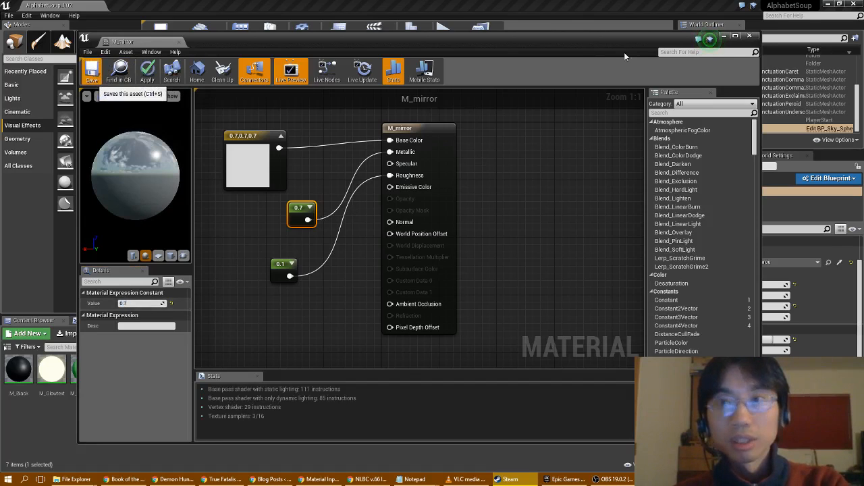
click(754, 37)
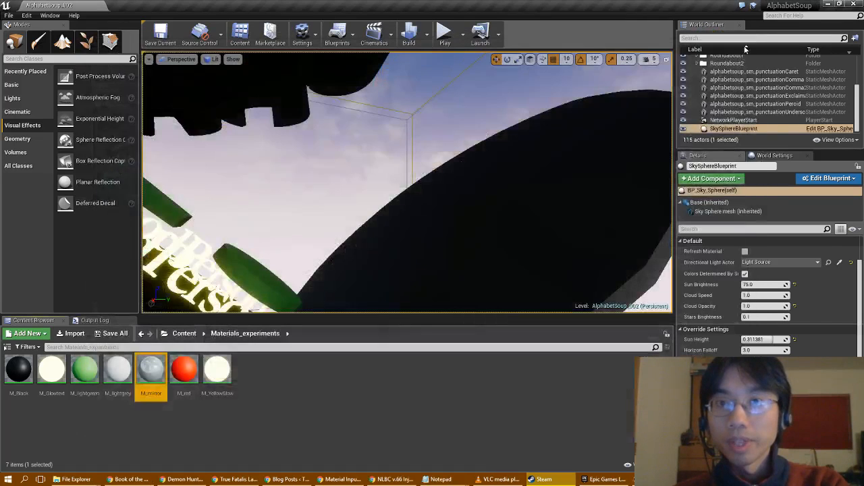
Select the box reflection capture in RenderFX and inspect the mirror surfaces around and under the letter meshes.
mouse_move(441, 213)
right_down()
mouse_move(456, 203)
mouse_move(473, 220)
mouse_move(452, 226)
mouse_move(433, 216)
mouse_move(452, 233)
mouse_move(439, 247)
mouse_move(455, 240)
mouse_move(449, 220)
mouse_move(459, 226)
mouse_move(440, 212)
right_up()
scroll(859, 83, up, 3)
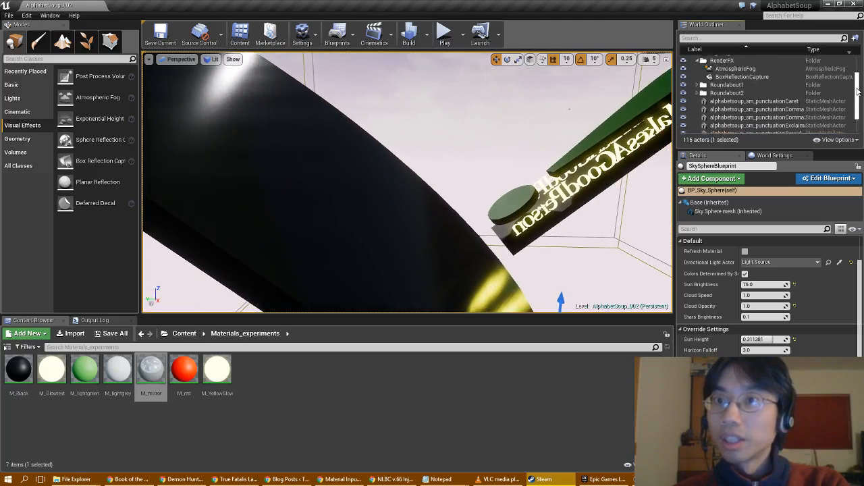
scroll(860, 83, up, 1)
click(742, 101)
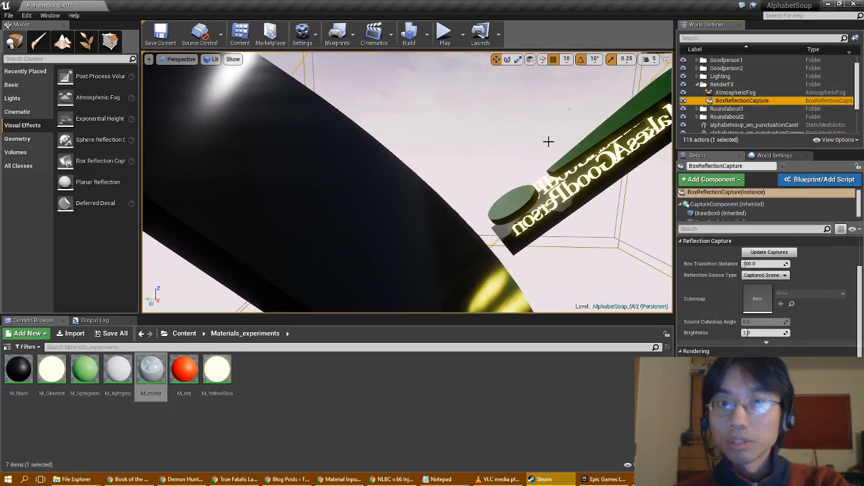
right_drag(459, 147, 201, 203)
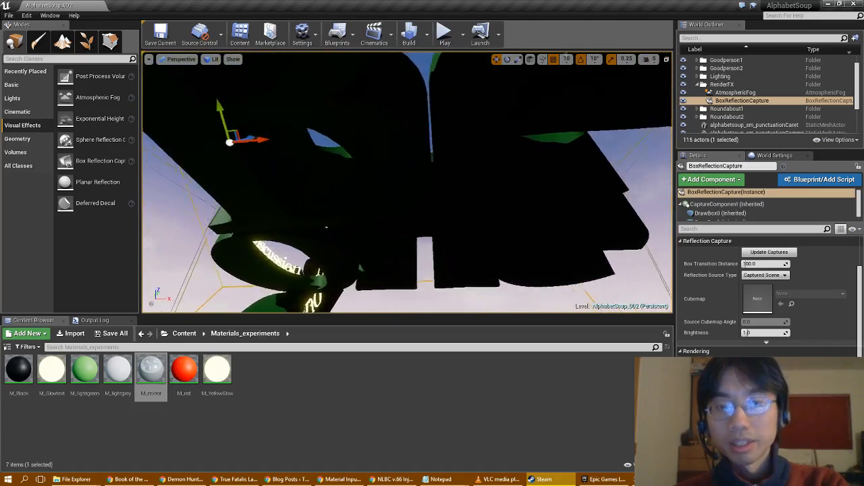
right_drag(405, 182, 392, 172)
right_drag(439, 233, 297, 274)
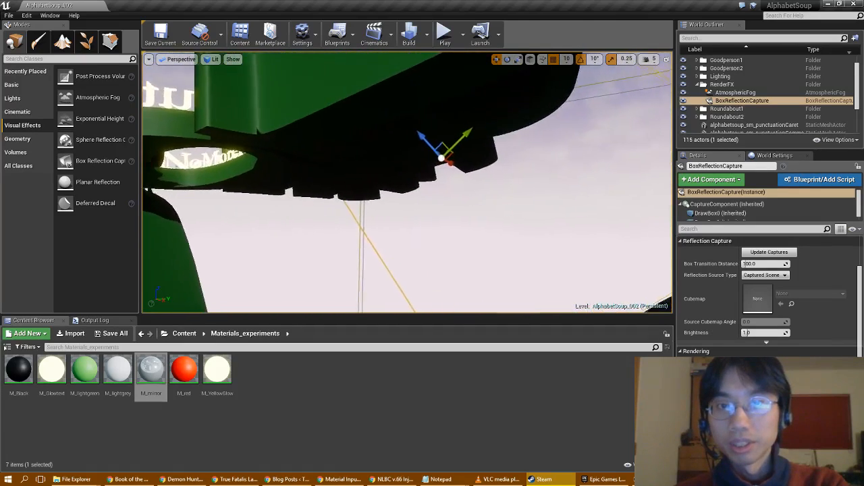
Select the directional light and rotate it about several axes to light the undersides of the letter meshes.
right_drag(407, 182, 460, 212)
mouse_move(407, 182)
right_down()
mouse_move(459, 209)
mouse_move(520, 203)
mouse_move(466, 203)
mouse_move(405, 186)
mouse_move(338, 189)
mouse_move(284, 149)
mouse_move(297, 135)
mouse_move(419, 196)
mouse_move(379, 176)
mouse_move(418, 189)
mouse_move(390, 182)
mouse_move(422, 177)
mouse_move(392, 175)
right_up()
click(429, 194)
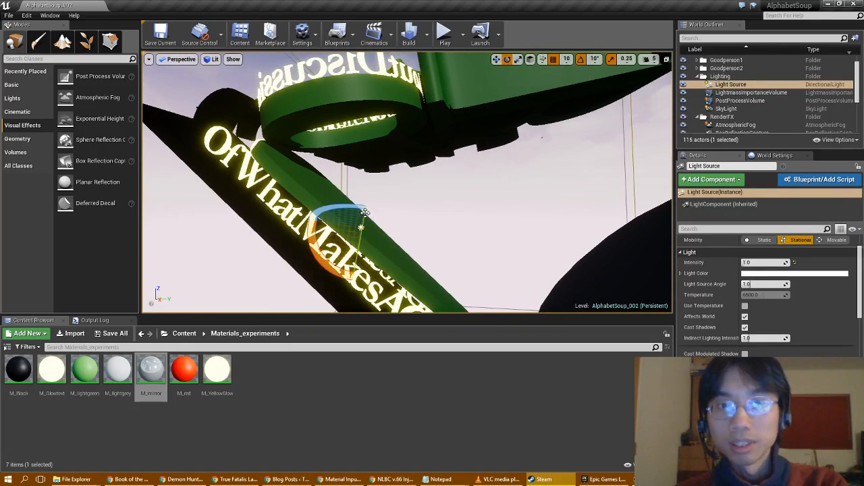
drag(356, 251, 361, 247)
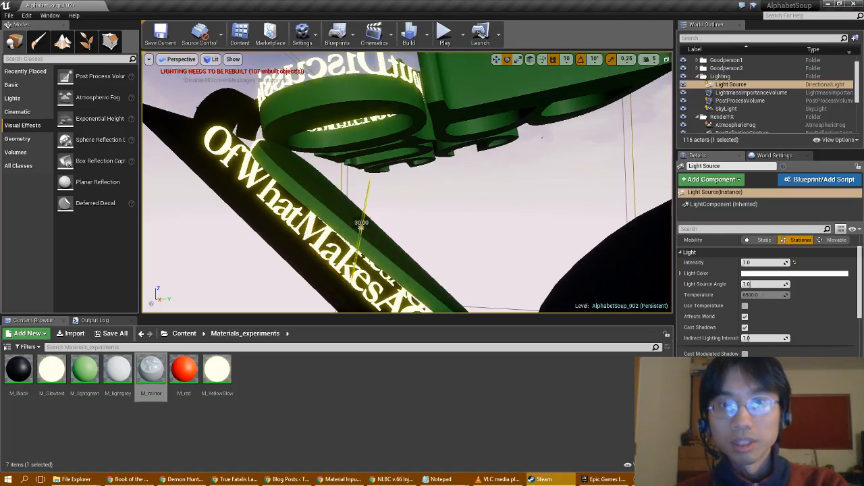
drag(361, 225, 365, 205)
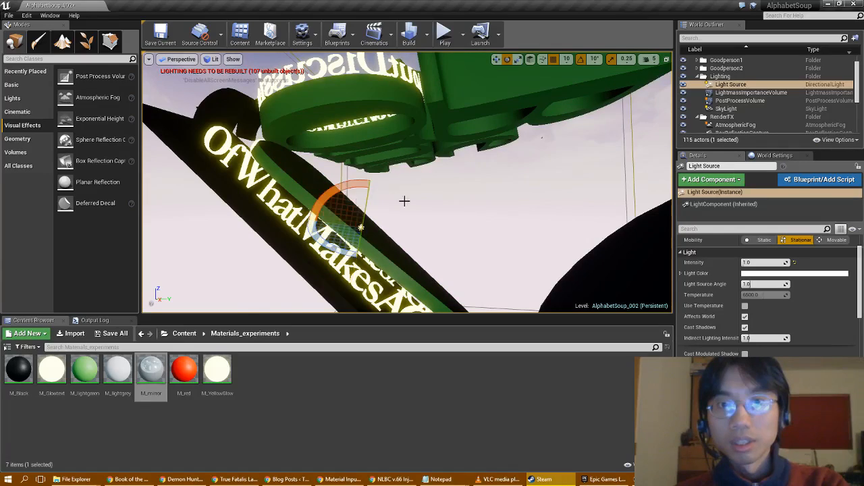
right_drag(405, 201, 395, 174)
key(w)
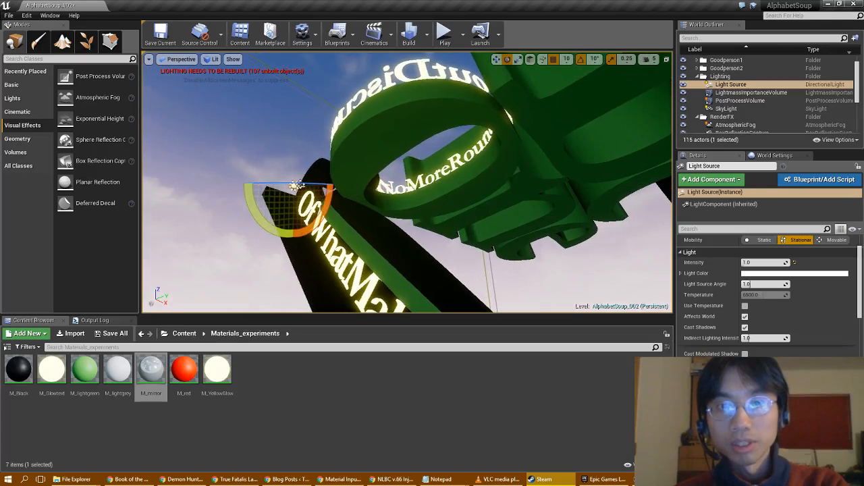
mouse_move(310, 189)
mouse_down()
mouse_move(323, 189)
mouse_move(312, 189)
mouse_up()
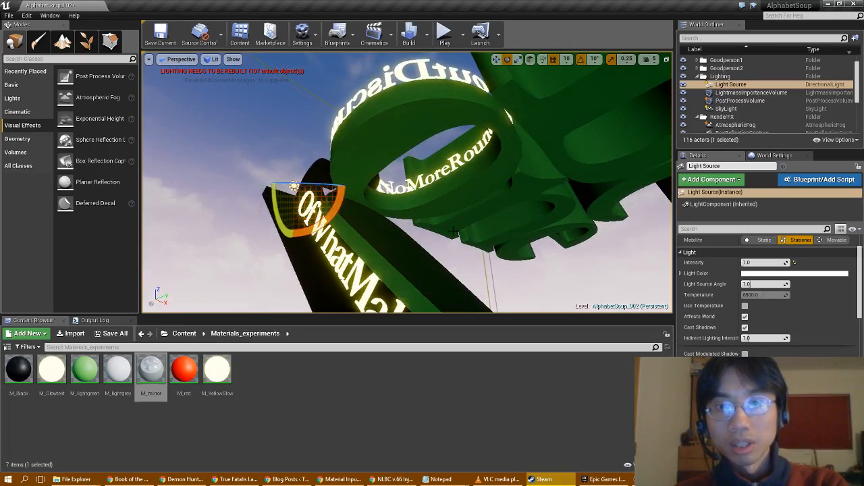
right_drag(454, 232, 291, 126)
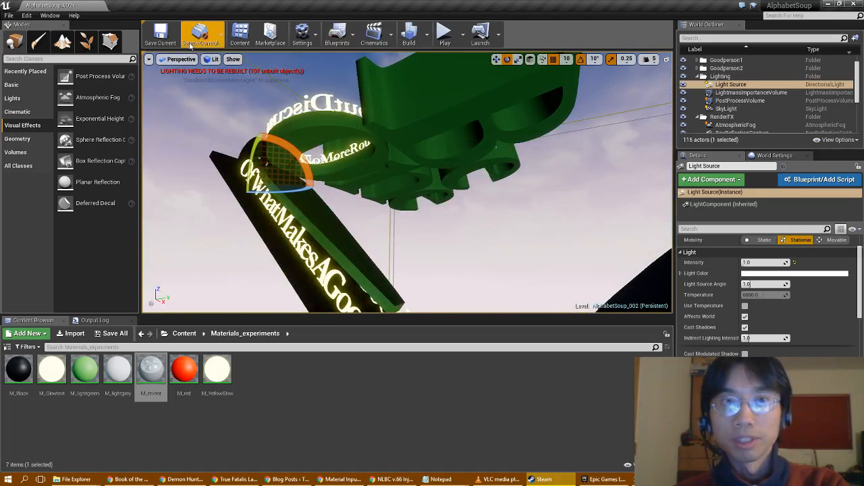
Save the modified content and build the level with the new light direction, closing the message log.
click(9, 14)
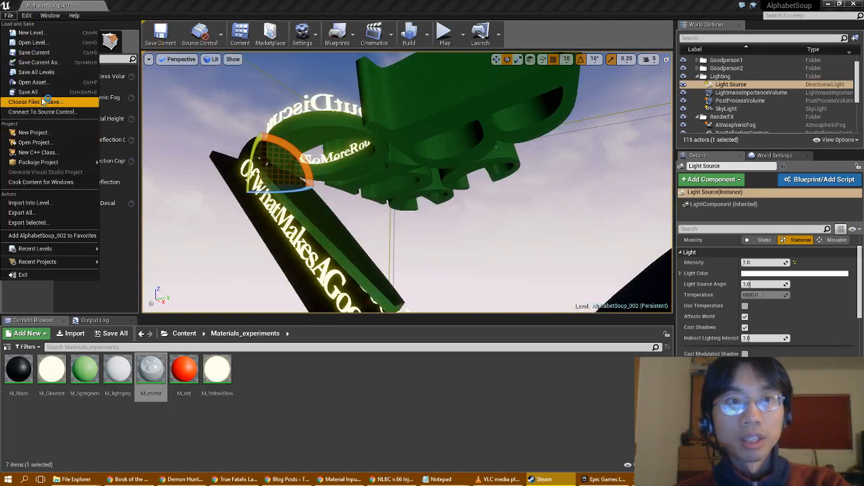
click(43, 100)
click(408, 33)
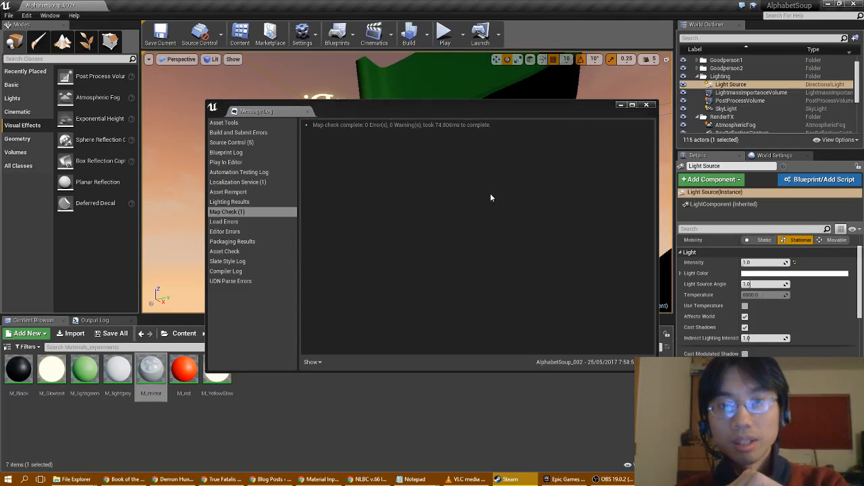
click(645, 106)
Inspect the built lighting around the letters, select the box reflection capture in RenderFX and update its captures.
right_drag(599, 224, 399, 276)
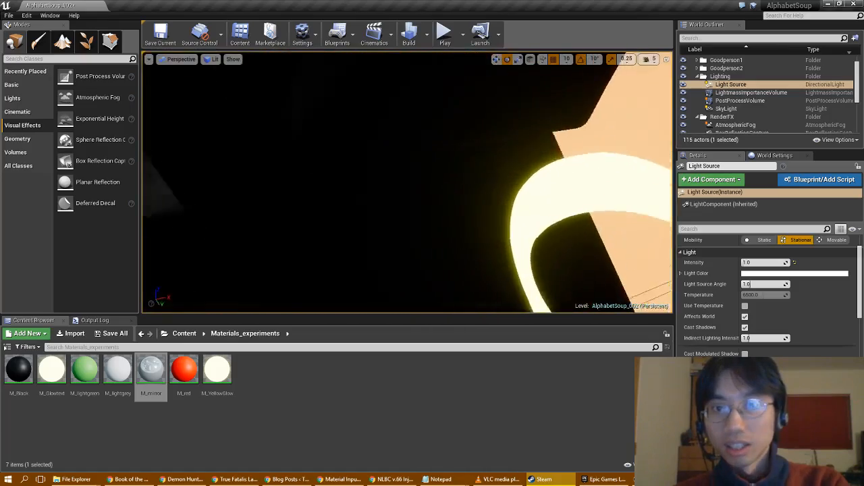
right_drag(407, 182, 407, 101)
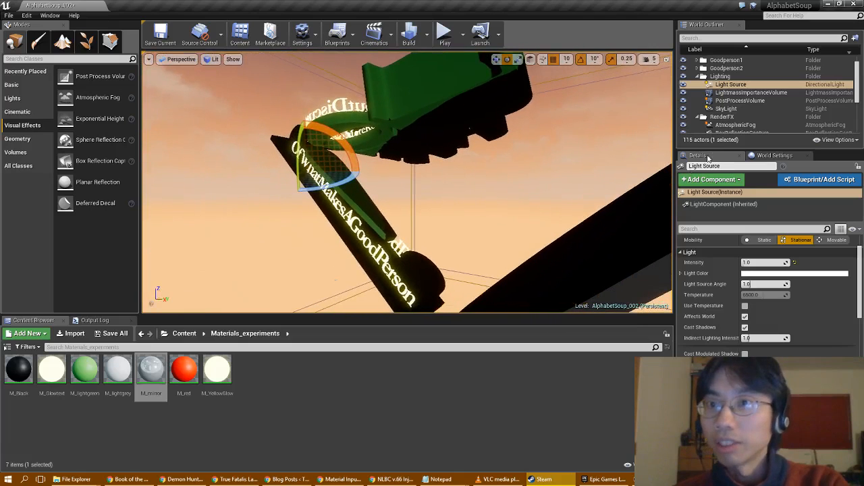
scroll(751, 107, down, 1)
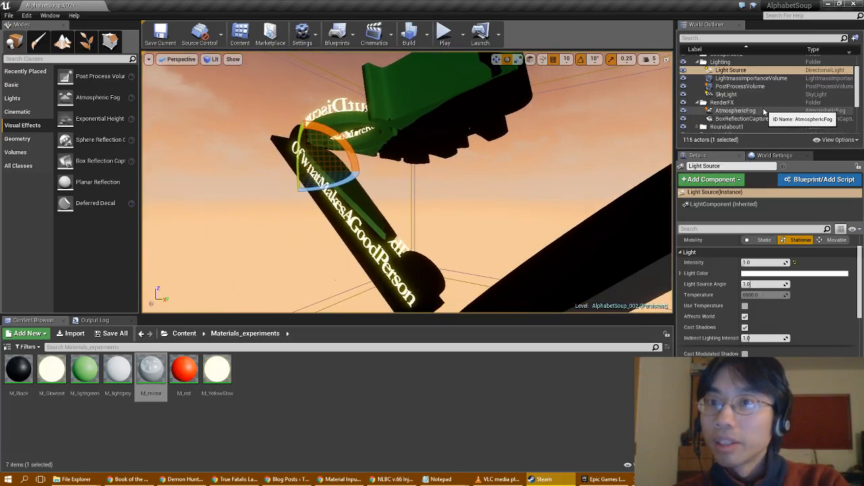
click(749, 118)
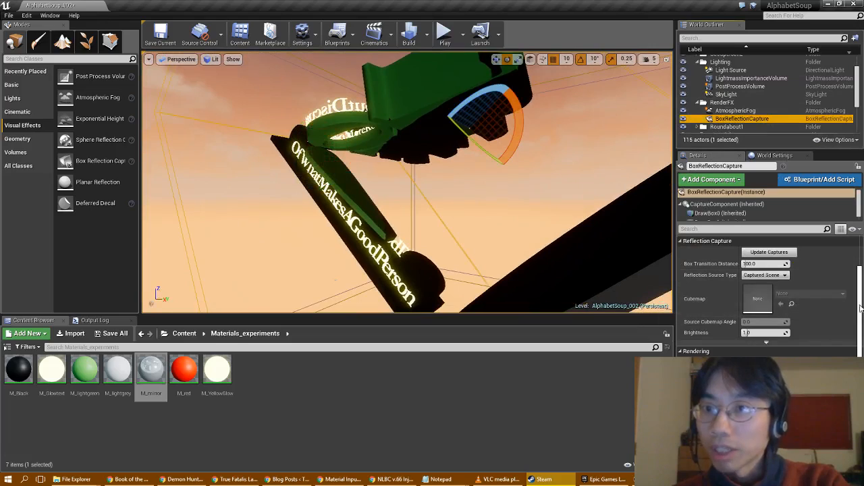
mouse_move(620, 233)
right_down()
mouse_move(634, 240)
mouse_move(615, 230)
mouse_move(646, 229)
mouse_move(609, 219)
mouse_move(634, 238)
mouse_move(608, 227)
mouse_move(616, 223)
mouse_move(623, 234)
mouse_move(615, 231)
mouse_move(623, 226)
mouse_move(615, 230)
mouse_move(623, 226)
mouse_move(607, 230)
right_up()
click(765, 253)
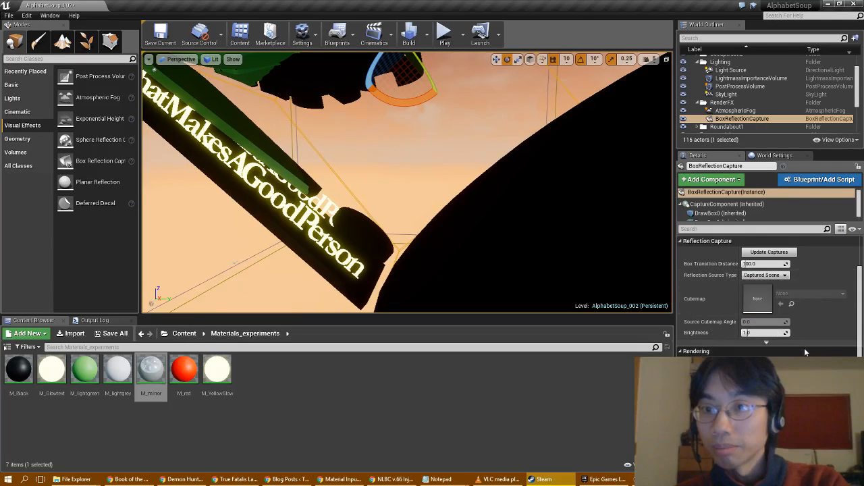
scroll(804, 352, down, 1)
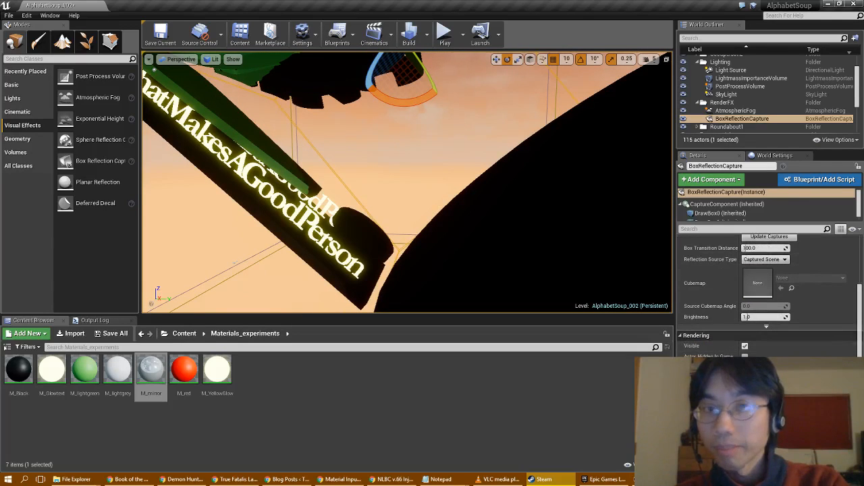
Select the directional light near the glowing text and rotate it 30° about the vertical axis.
right_drag(581, 223, 405, 216)
click(347, 244)
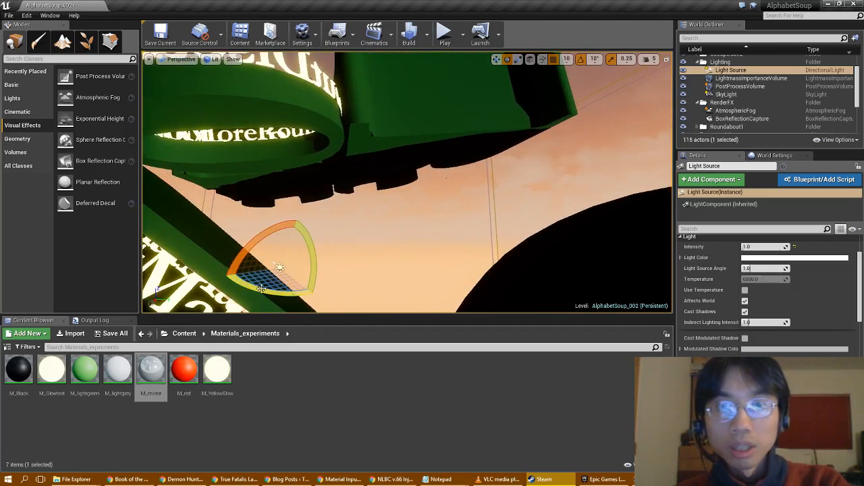
drag(288, 294, 302, 305)
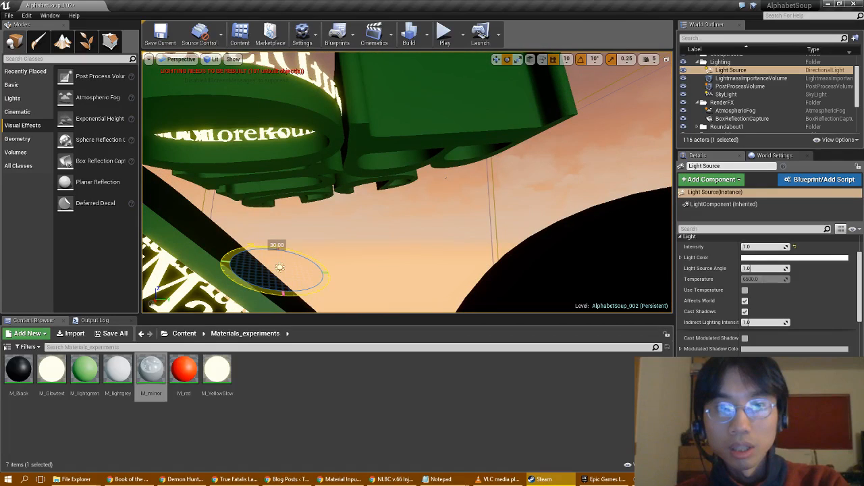
Rebuild the level with the rotated directional light and dismiss the message log.
right_drag(378, 228, 407, 159)
right_drag(407, 183, 280, 204)
click(408, 34)
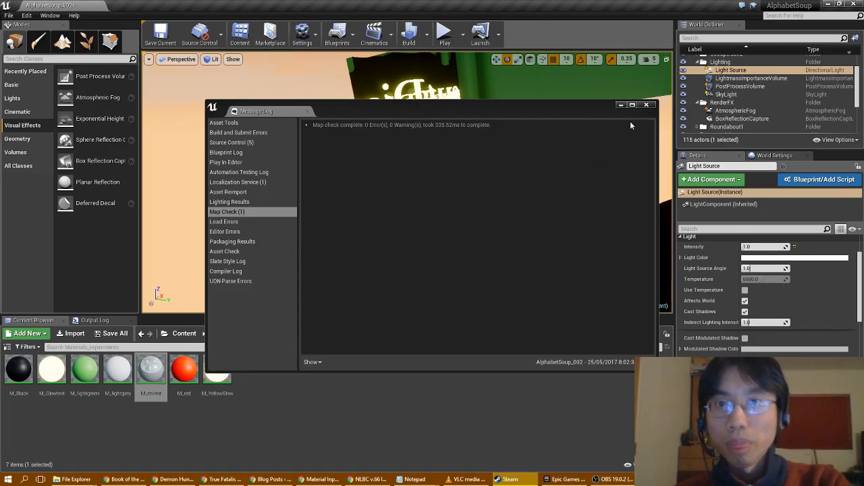
click(647, 104)
Launch the game, saving the AlphabetSoup_002 level and its built data, and exit after viewing the lit scene.
right_drag(407, 182, 426, 182)
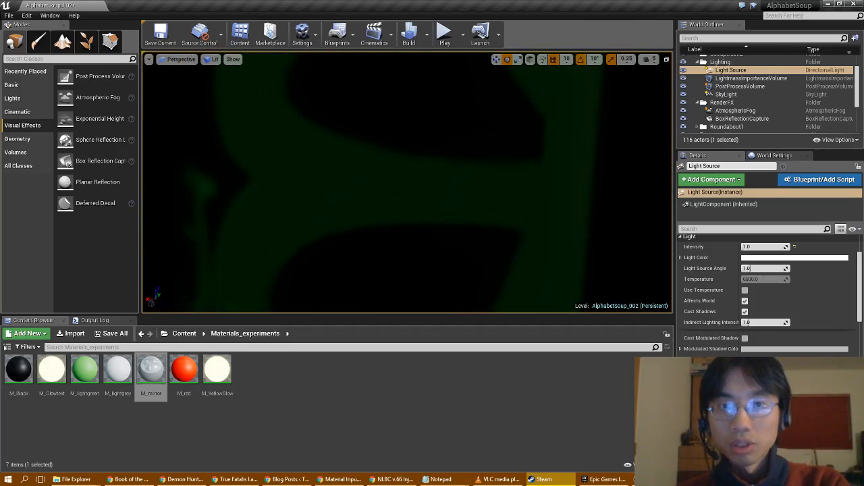
key(s)
key(w)
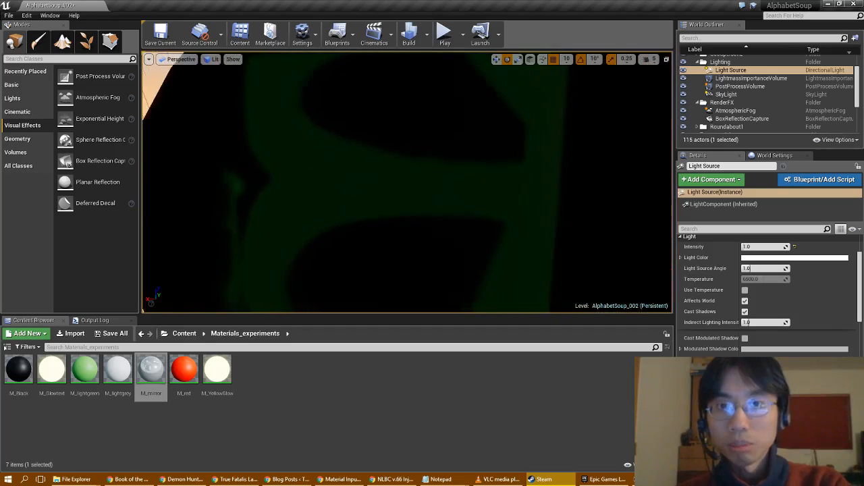
right_drag(425, 182, 560, 145)
click(477, 38)
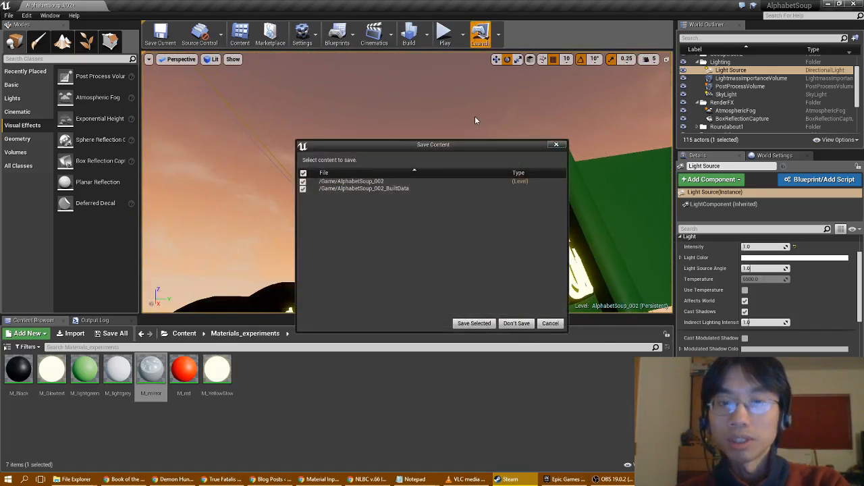
click(459, 326)
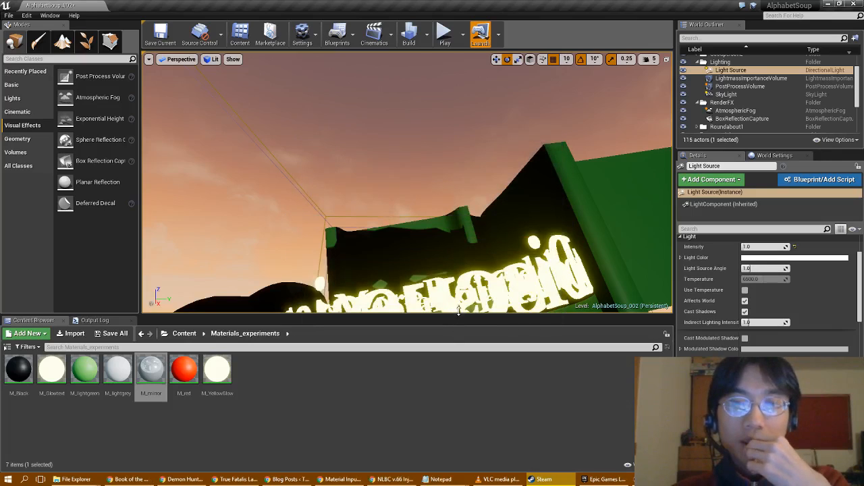
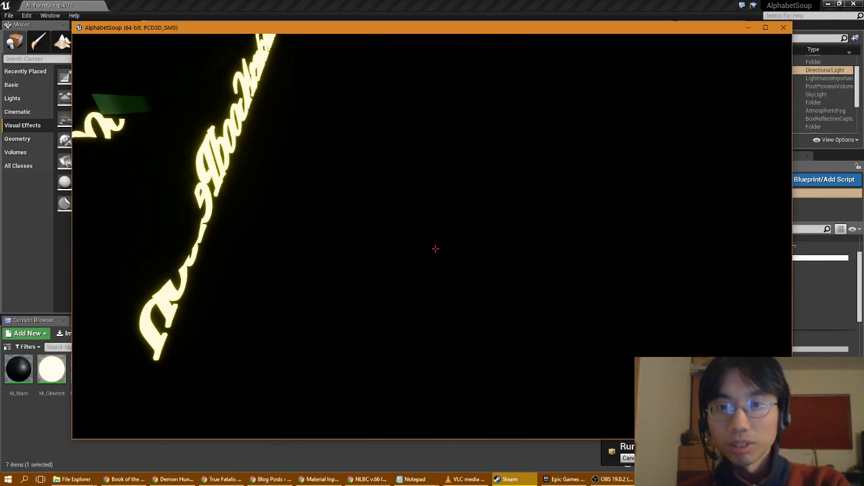
key(Escape)
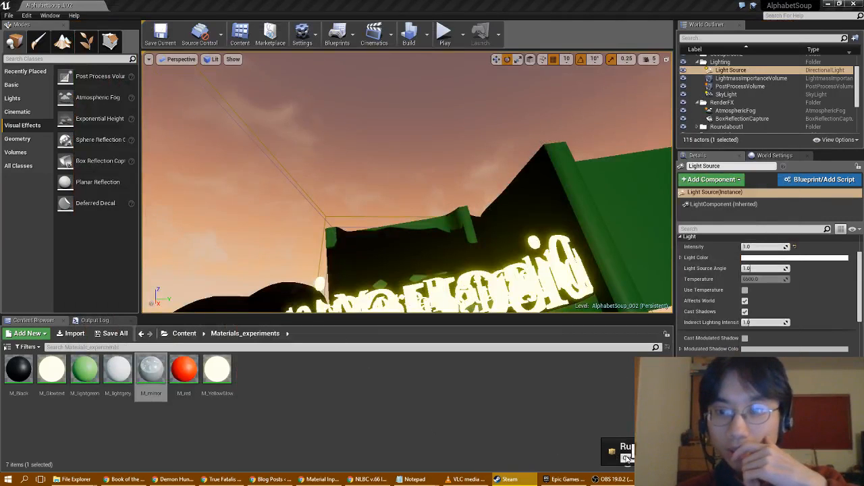
Select the sky sphere and review its sun, cloud, star and override colour settings.
click(329, 133)
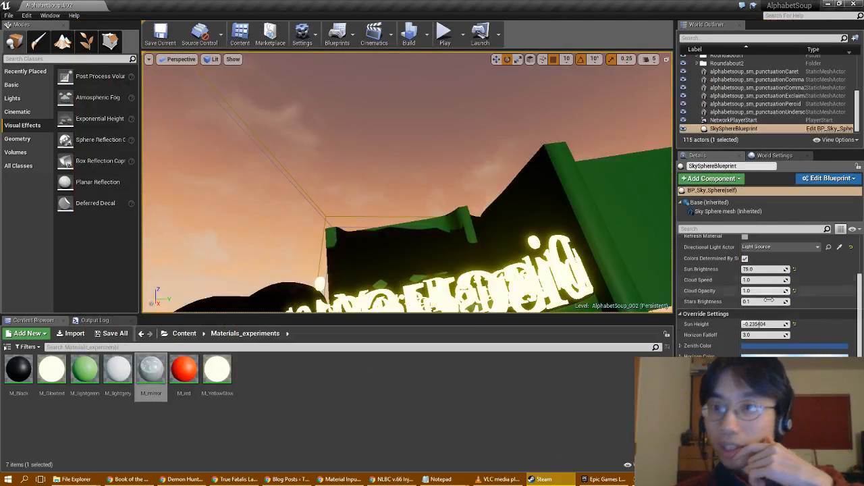
scroll(812, 329, up, 1)
scroll(811, 327, down, 3)
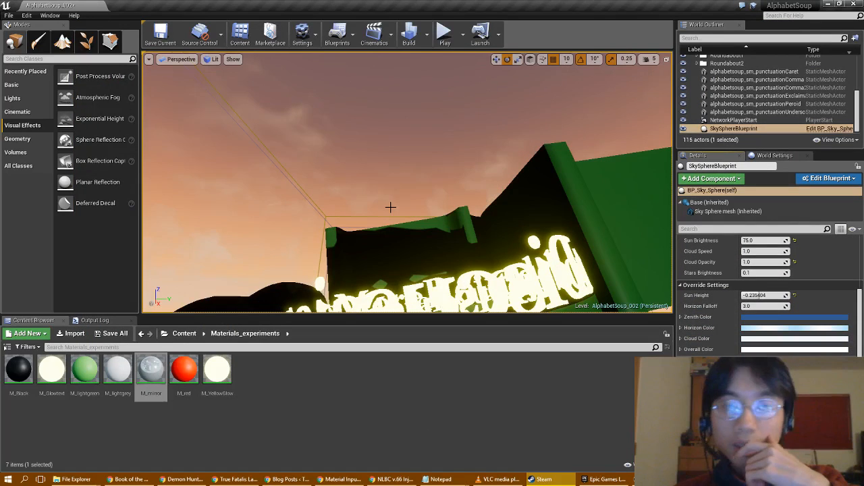
Open the M_lightgreen material and lighten its base colour constant to 0.425, 0.65, 0.406.
double_click(84, 369)
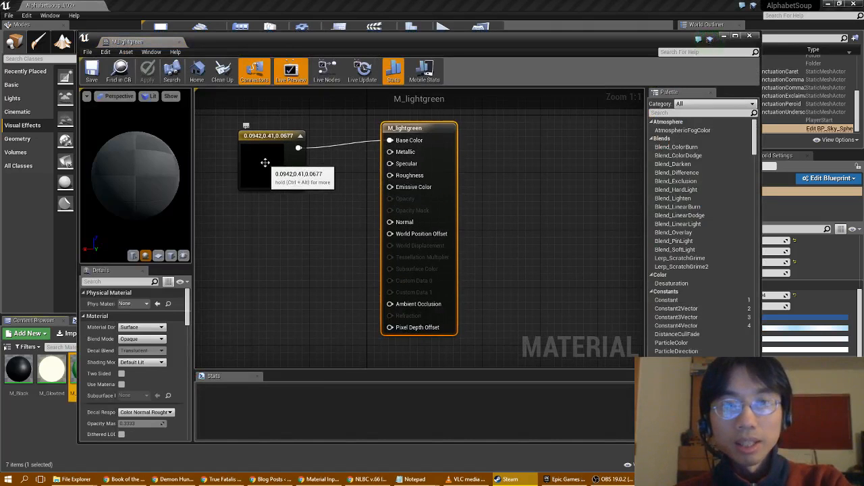
click(266, 163)
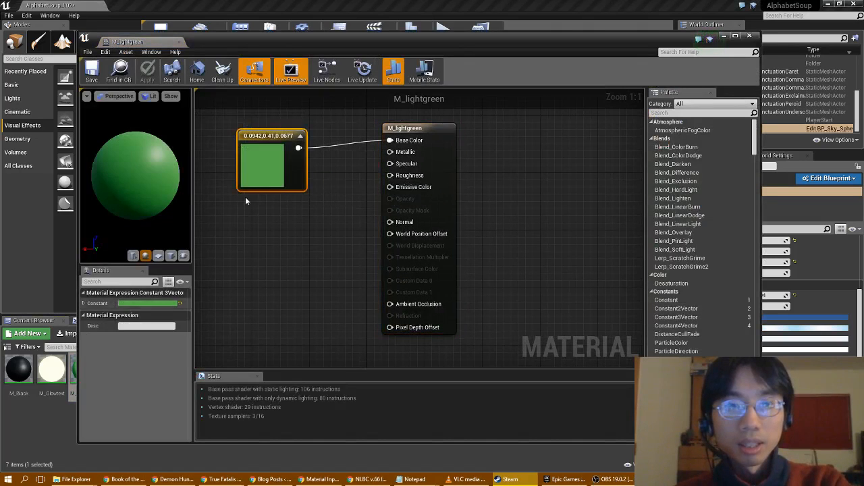
double_click(264, 165)
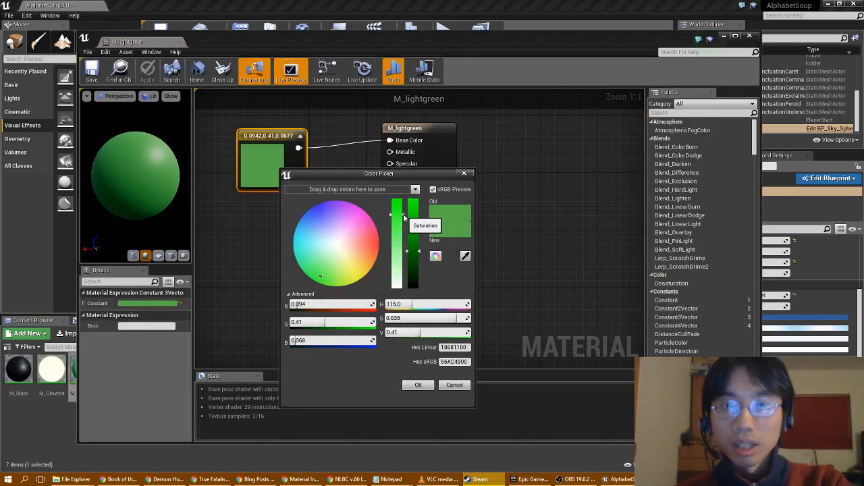
mouse_move(403, 216)
mouse_down()
mouse_move(409, 264)
mouse_move(415, 236)
mouse_move(406, 260)
mouse_up()
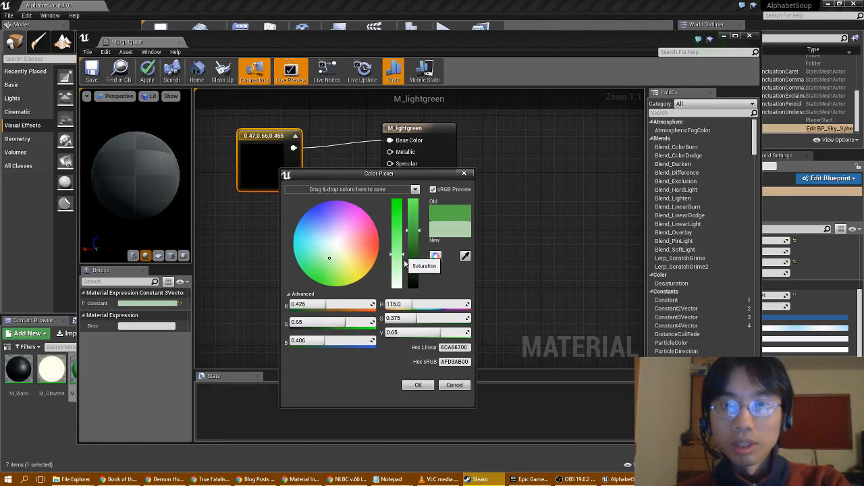
click(419, 385)
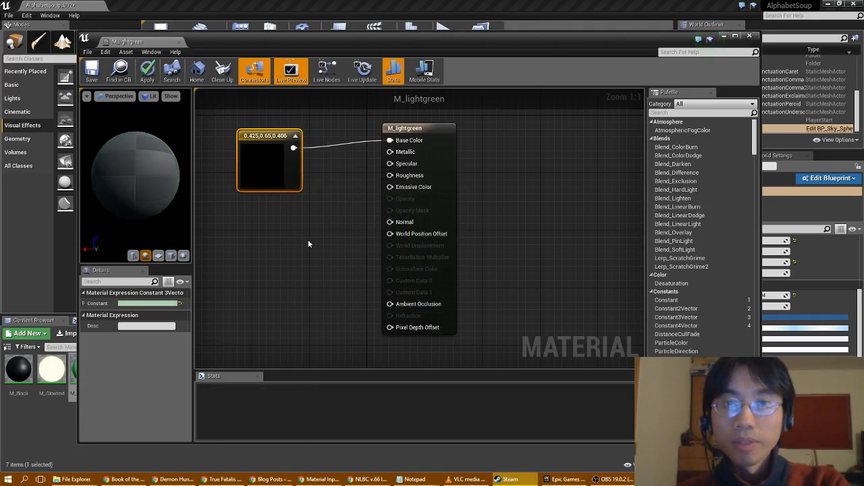
Add a Multiply node to M_lightgreen, feeding the colour constant into input A and the result into Emissive Color.
right_click(304, 264)
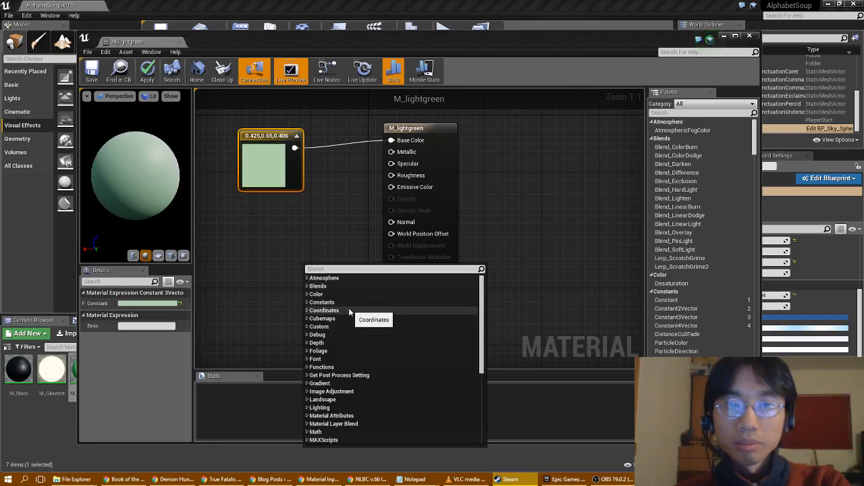
click(315, 433)
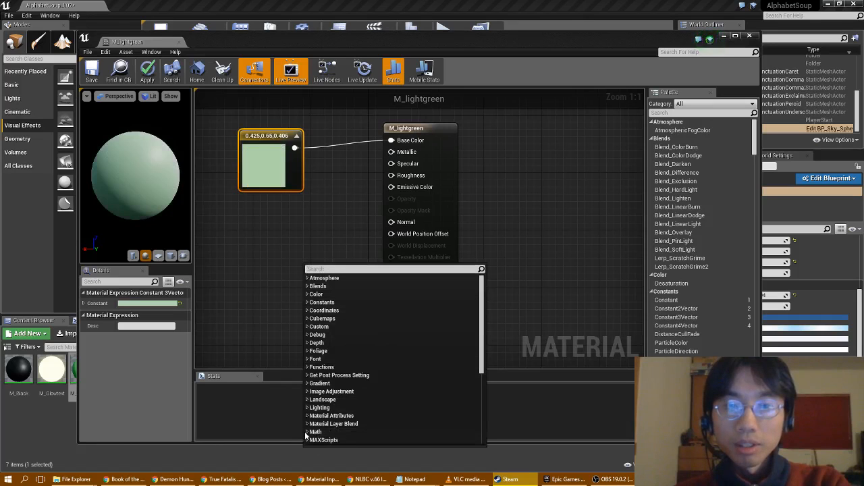
scroll(362, 398, down, 5)
scroll(345, 404, down, 6)
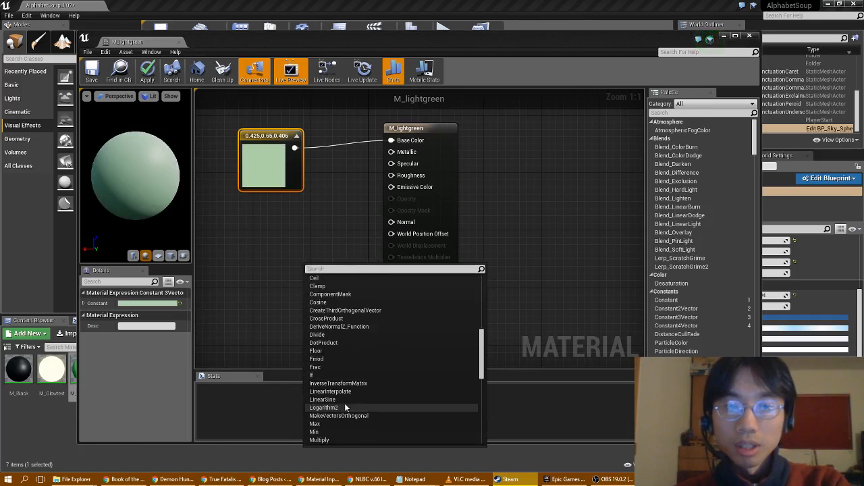
click(331, 385)
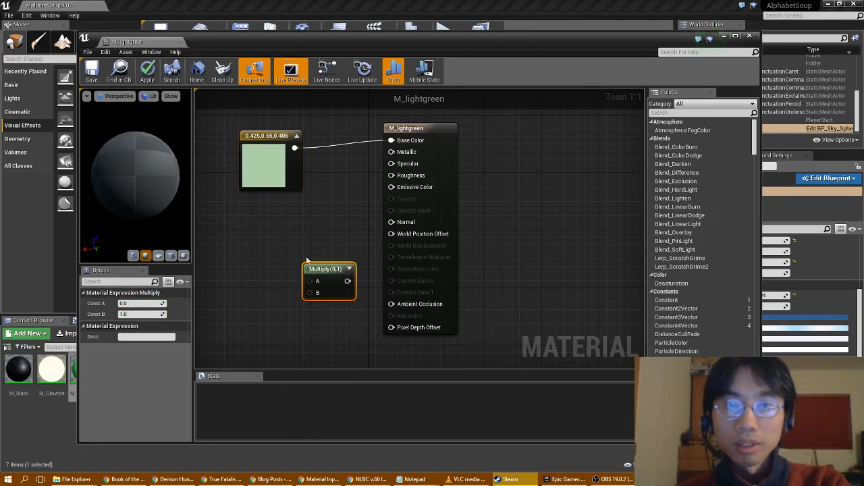
drag(315, 265, 315, 219)
drag(294, 148, 392, 189)
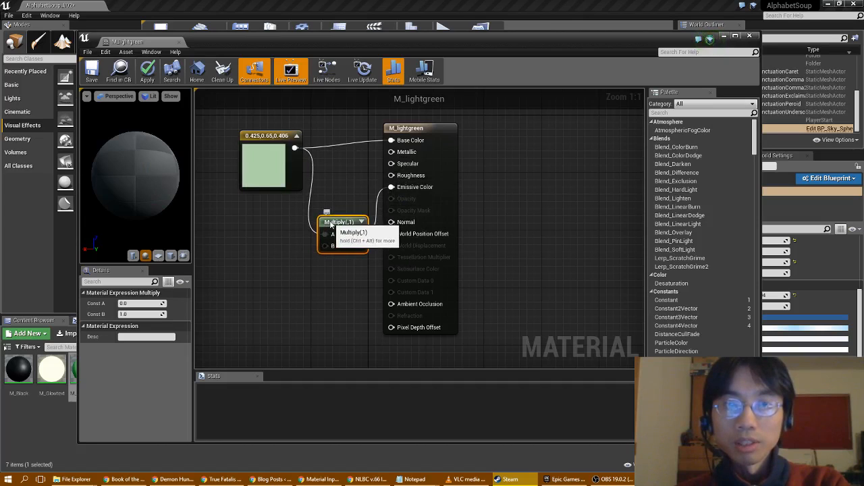
Add a Constant node to M_lightgreen, feed it into the Multiply node's input B and set its value to 0.2.
right_click(242, 303)
click(267, 158)
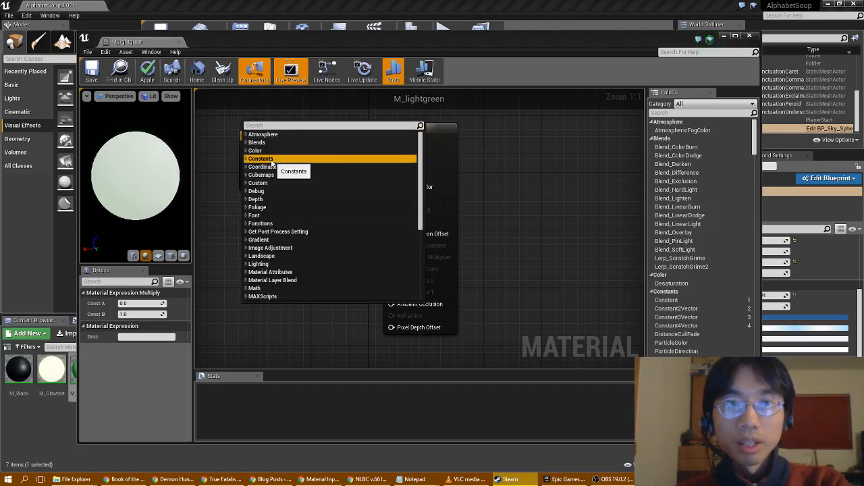
click(246, 158)
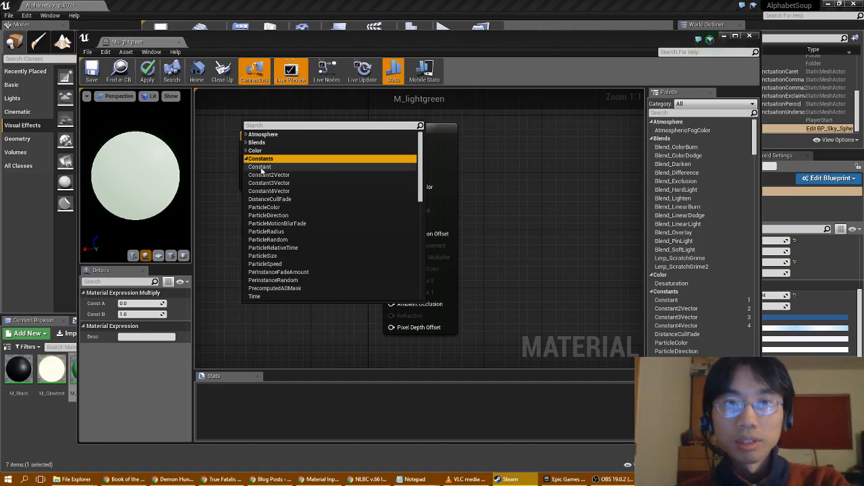
click(262, 167)
drag(258, 312, 325, 246)
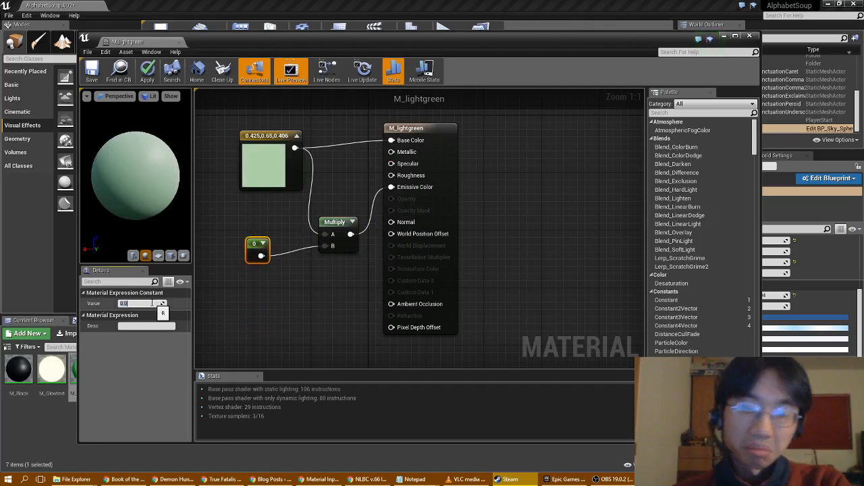
text(0.2)
key(Return)
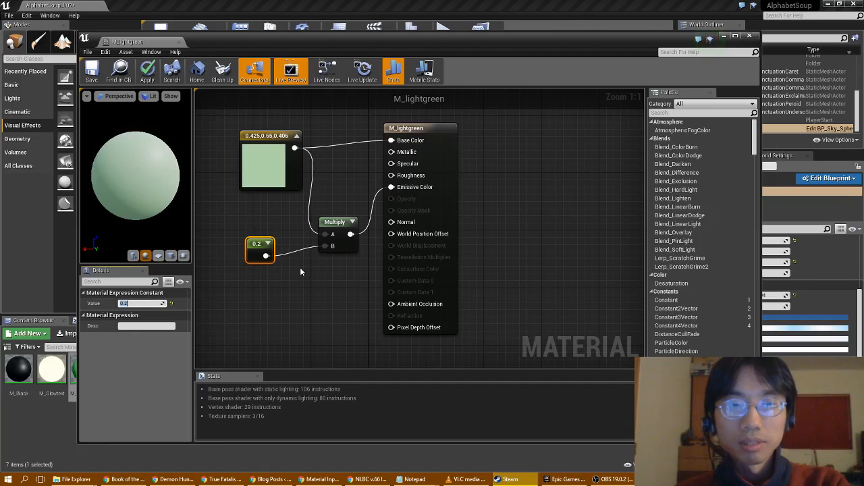
Break the Emissive Color link to compare the preview without emission, and reconnect the Multiply output to it.
right_click(390, 188)
click(419, 207)
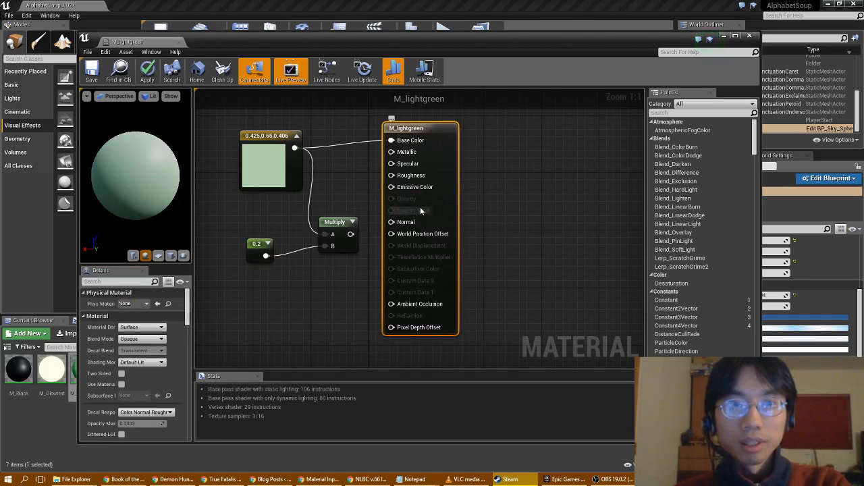
drag(350, 235, 391, 188)
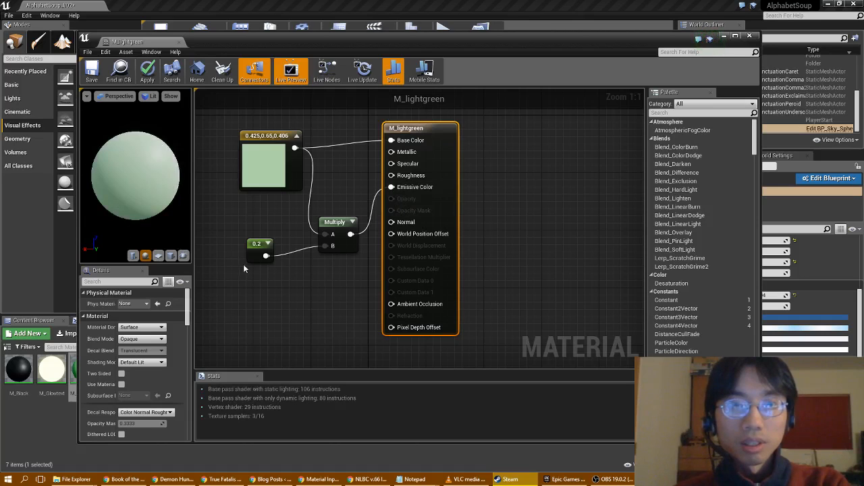
Set the constant multiplying the emissive colour of M_lightgreen to 0.05, trying 0.1 first, and apply the changes to the original material.
click(257, 246)
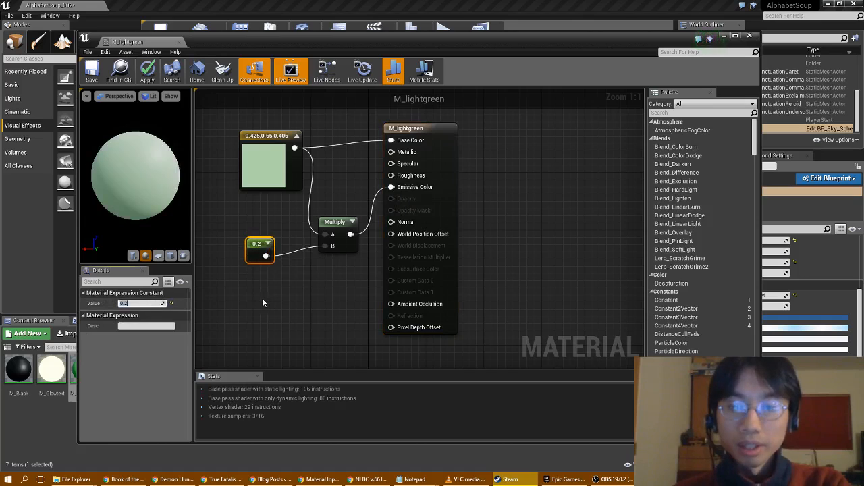
text(0.1)
key(Return)
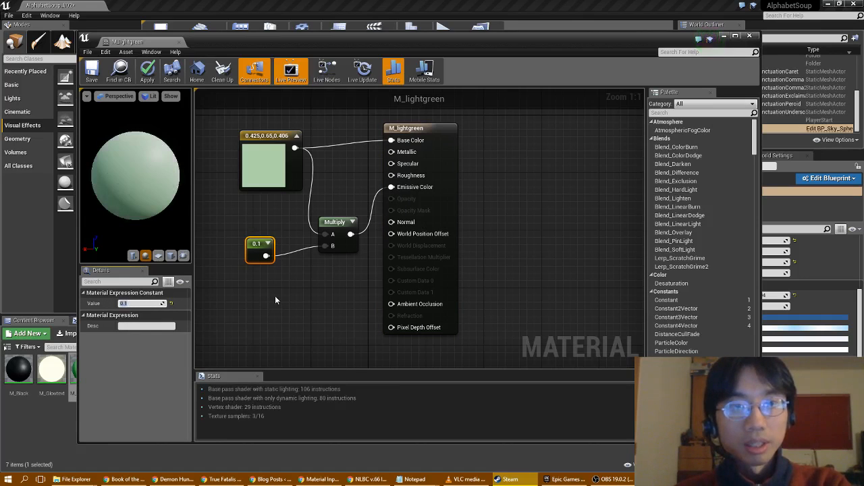
text(0)
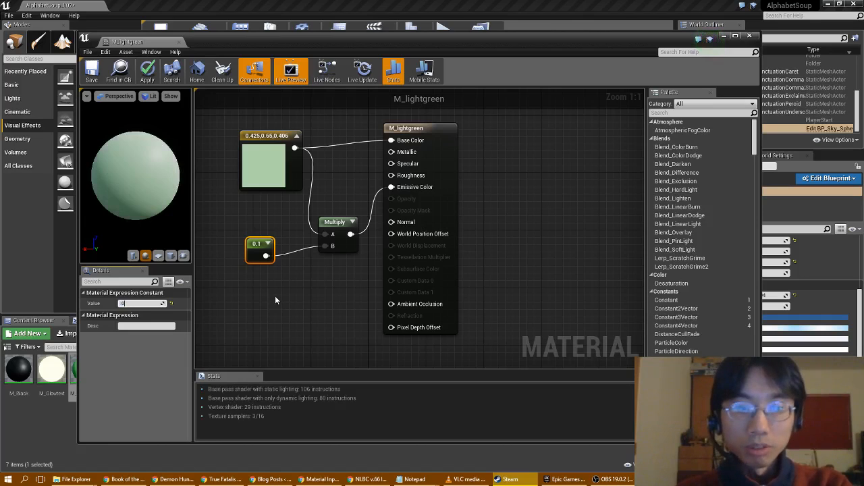
text(.05)
key(Return)
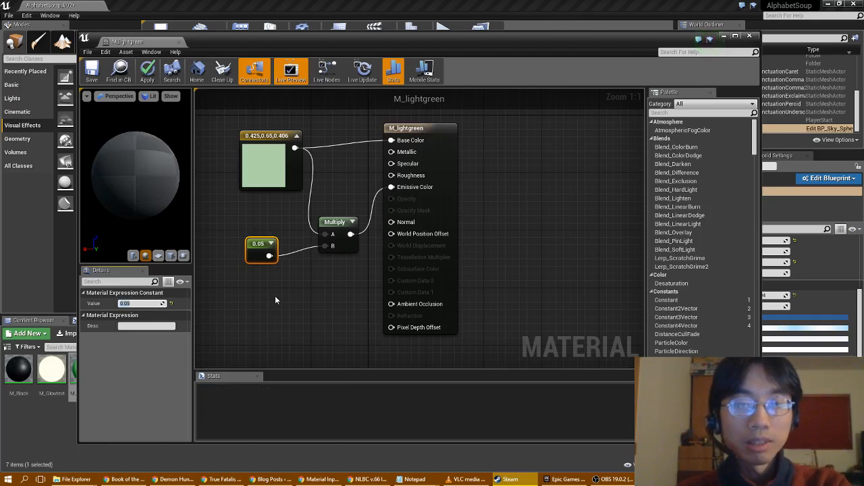
click(745, 36)
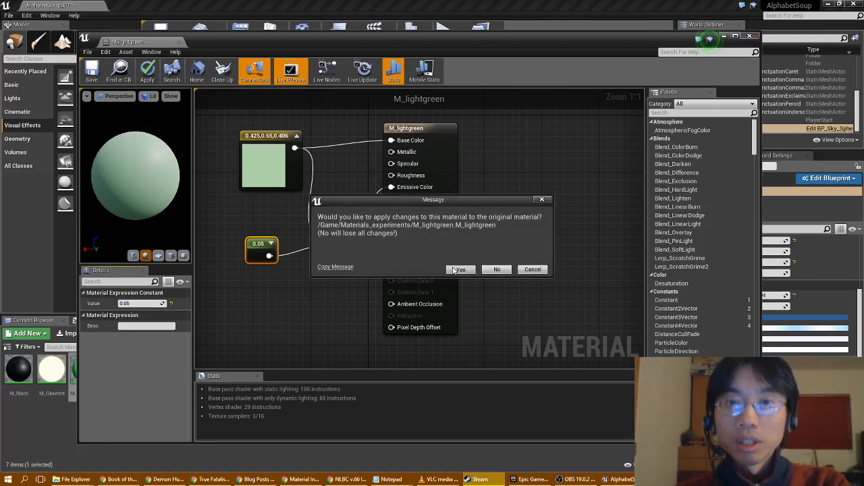
click(458, 269)
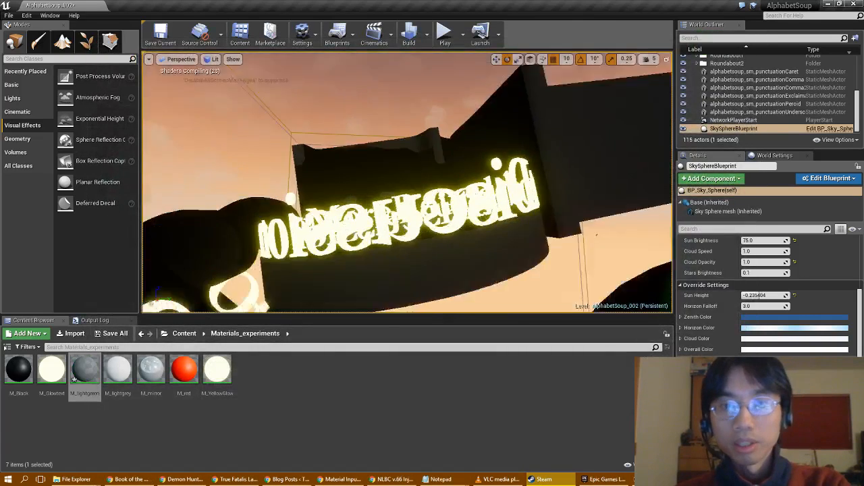
Save all modified content, including the edited material and the level map.
right_drag(407, 182, 466, 203)
right_drag(404, 207, 409, 161)
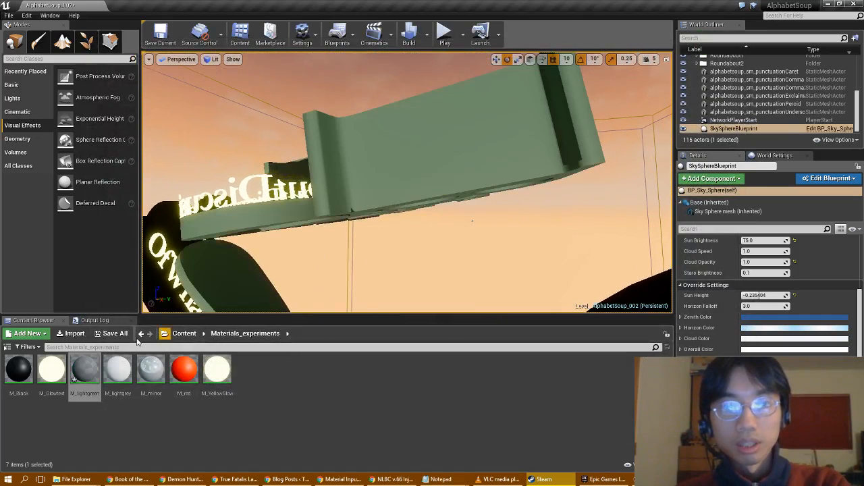
click(113, 334)
click(493, 323)
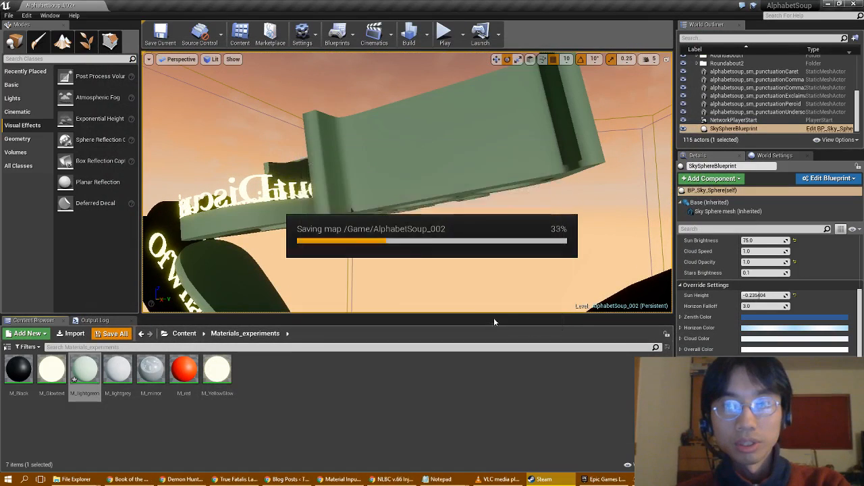
In the M_Glowtext material, set the constant feeding the emissive Multiply node to 20 and apply the changes to the original material.
right_drag(410, 241, 472, 242)
key(a)
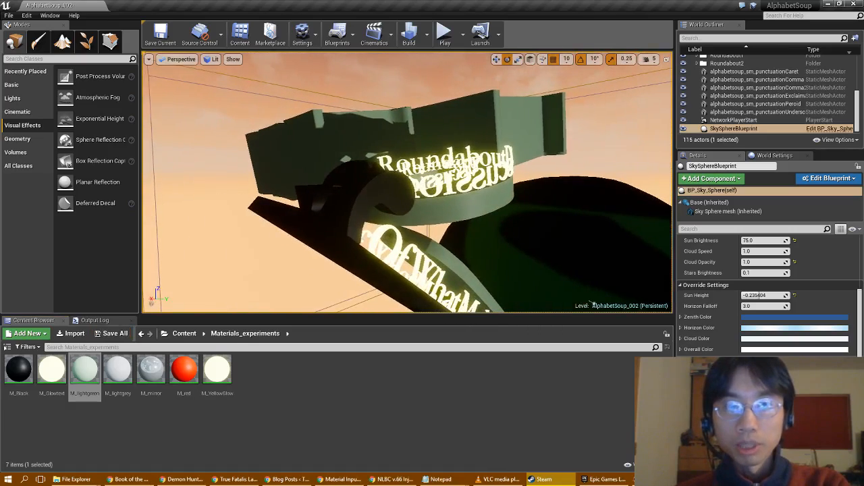
right_drag(593, 304, 456, 246)
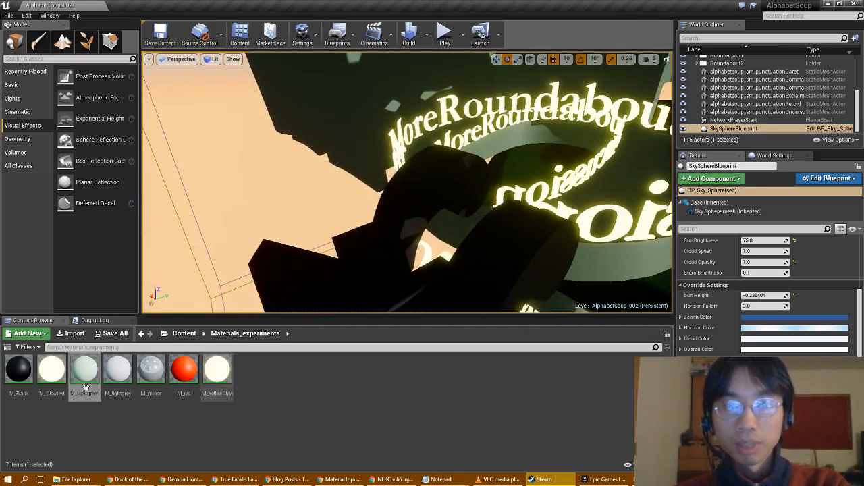
drag(52, 371, 454, 237)
right_drag(454, 238, 303, 303)
double_click(63, 378)
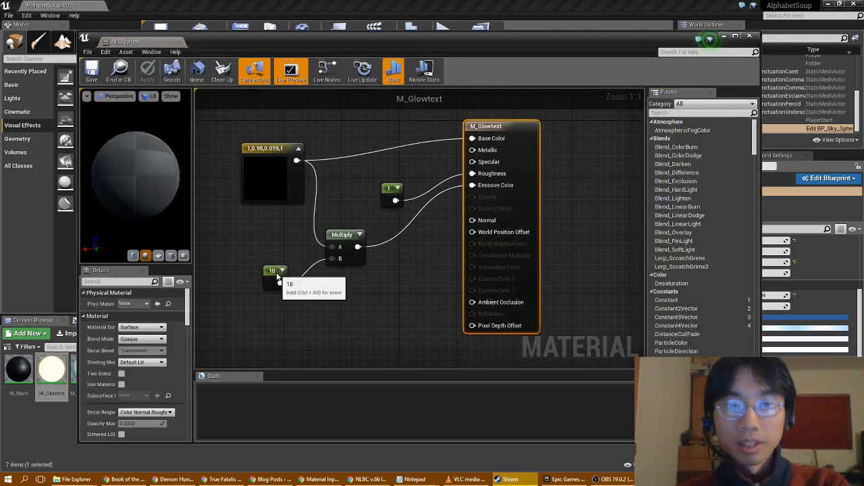
click(274, 277)
click(123, 303)
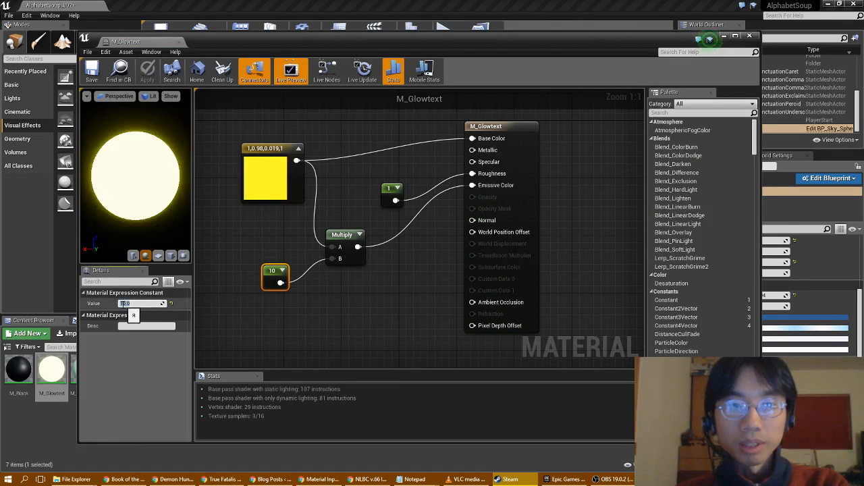
text(20)
key(Return)
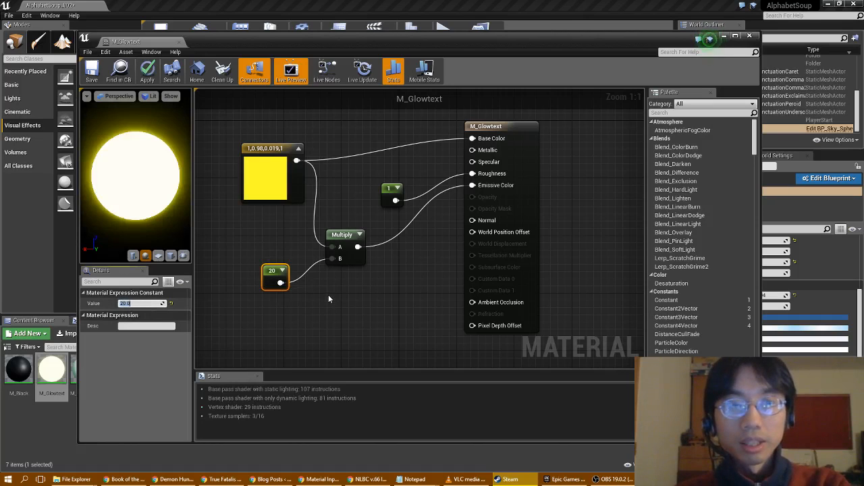
click(751, 36)
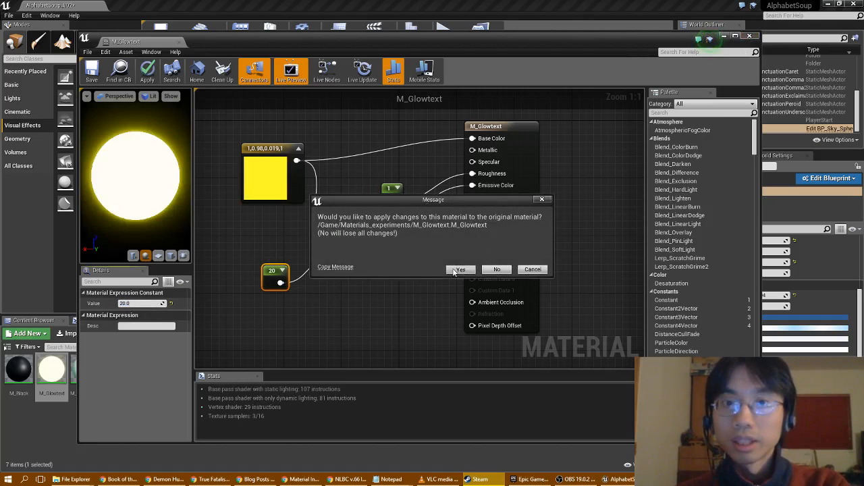
click(460, 269)
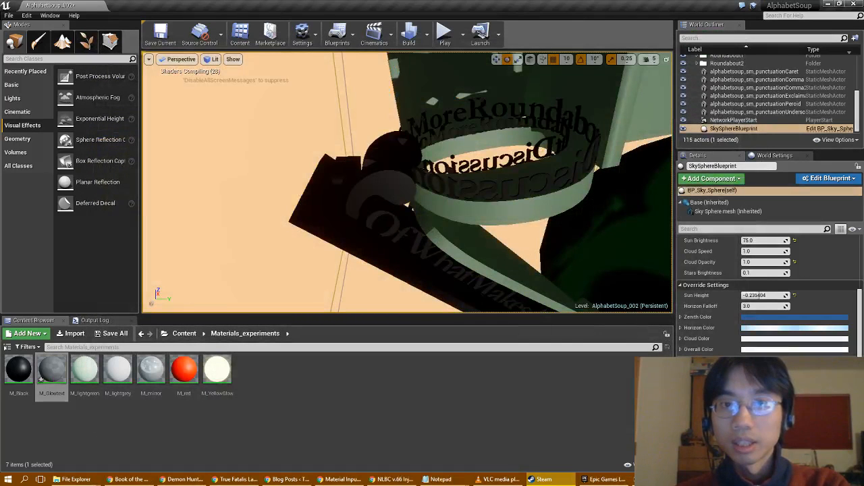
Set the BoxReflectionCapture's scale to 10000 on the X, Y and Z axes.
right_drag(405, 183, 451, 185)
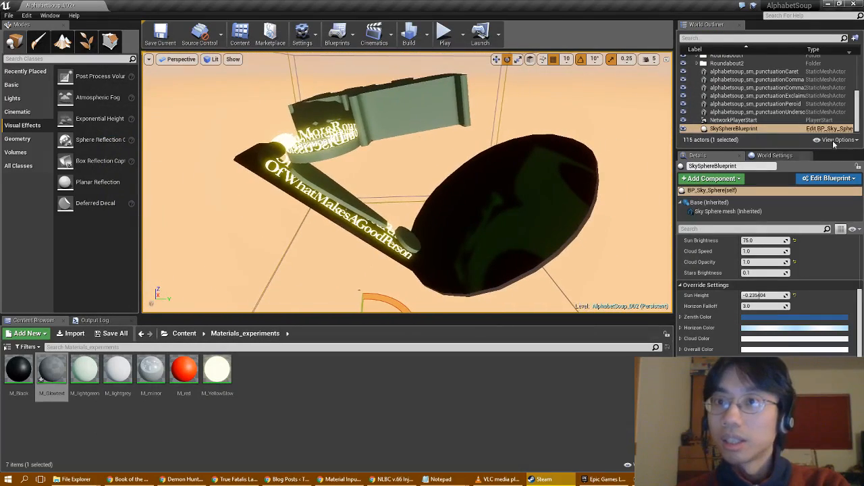
scroll(819, 115, up, 4)
click(756, 120)
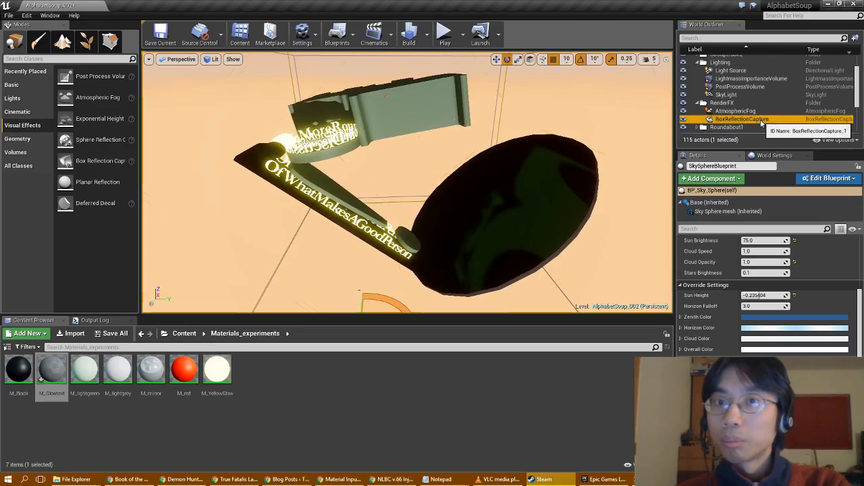
scroll(824, 290, down, 3)
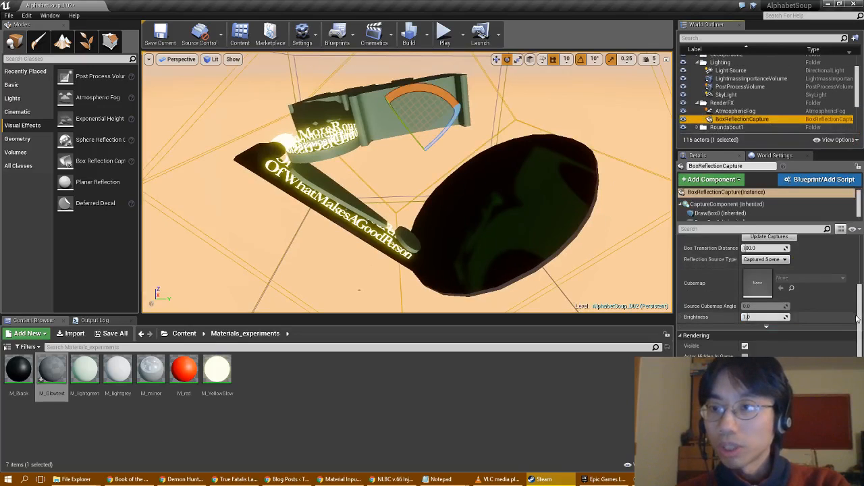
scroll(811, 288, up, 3)
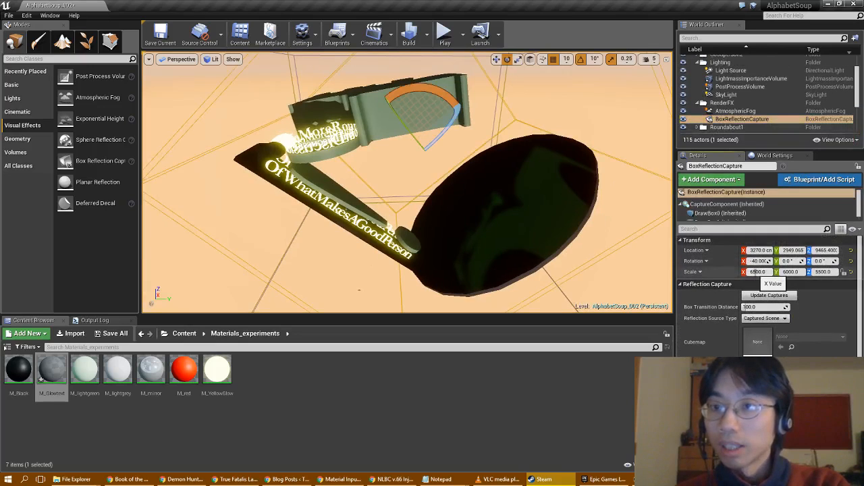
click(758, 272)
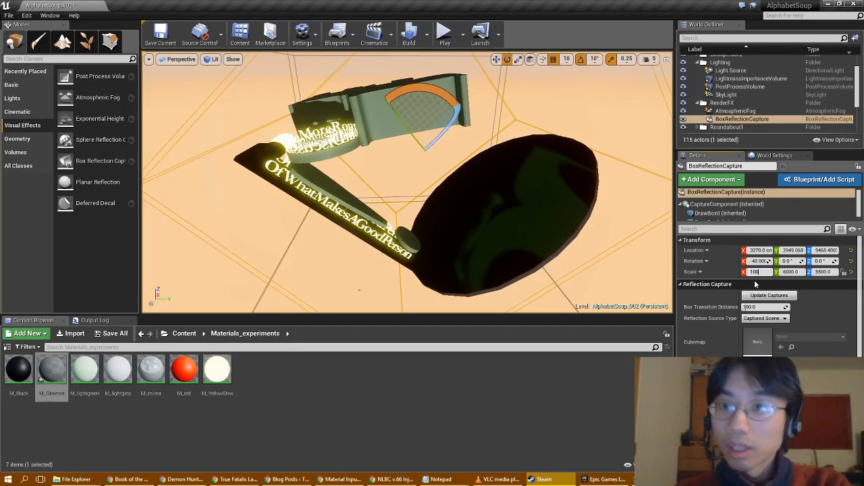
text(10000)
key(Tab)
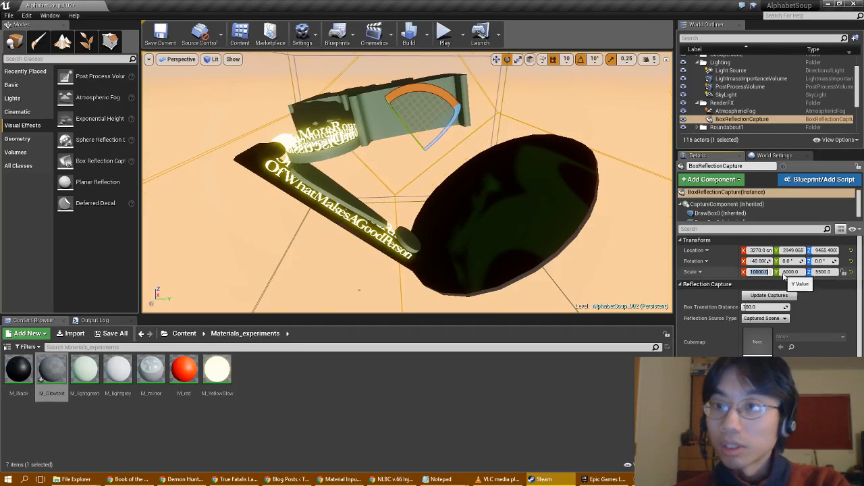
text(1000)
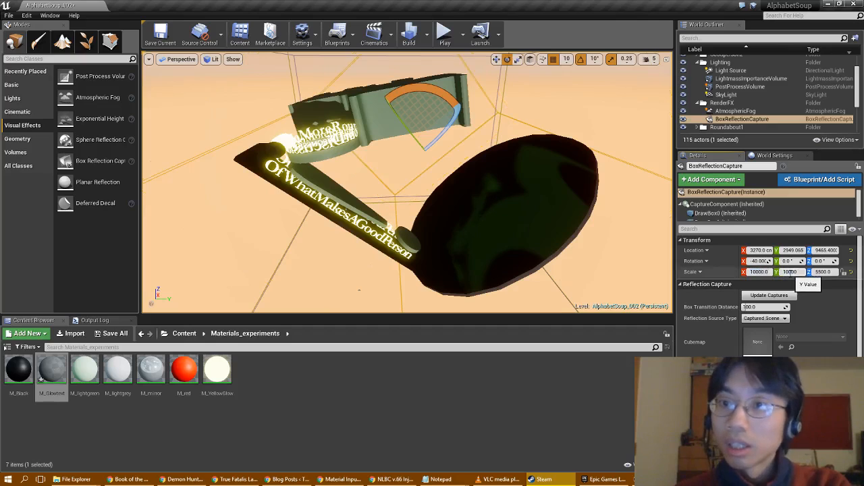
text(0)
key(Return)
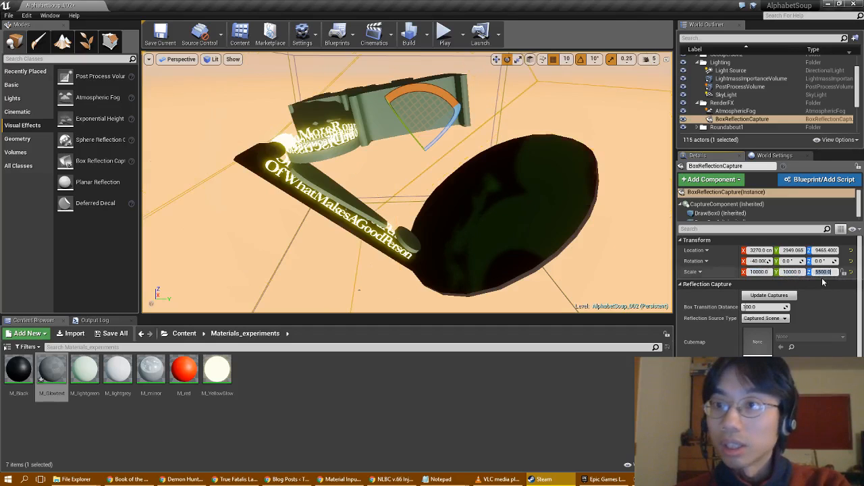
key(Return)
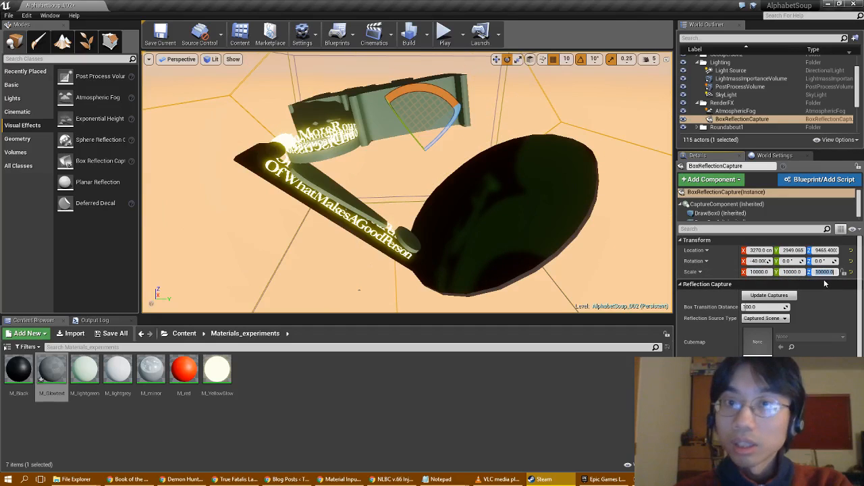
Update the reflection captures from the BoxReflectionCapture and check the large dark disc.
right_drag(594, 182, 665, 186)
right_drag(473, 182, 395, 193)
click(755, 299)
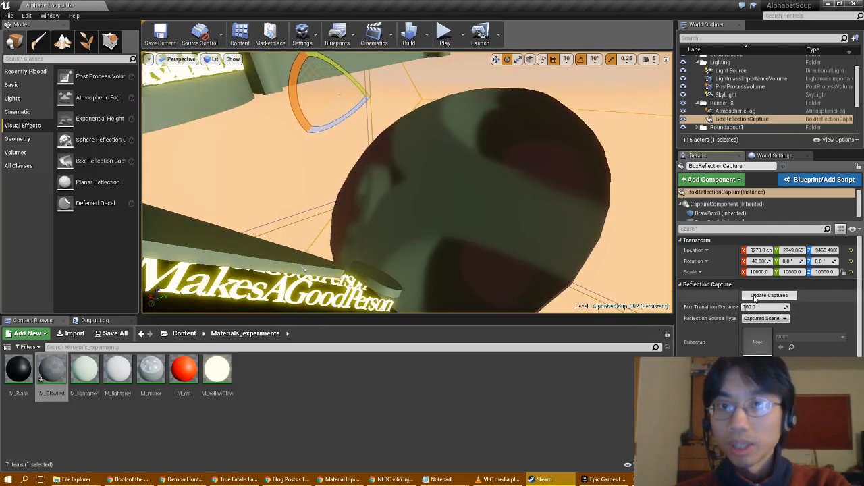
Enable the light map resolution override on the large period mesh and set it to 256.
right_drag(486, 207, 402, 189)
click(434, 182)
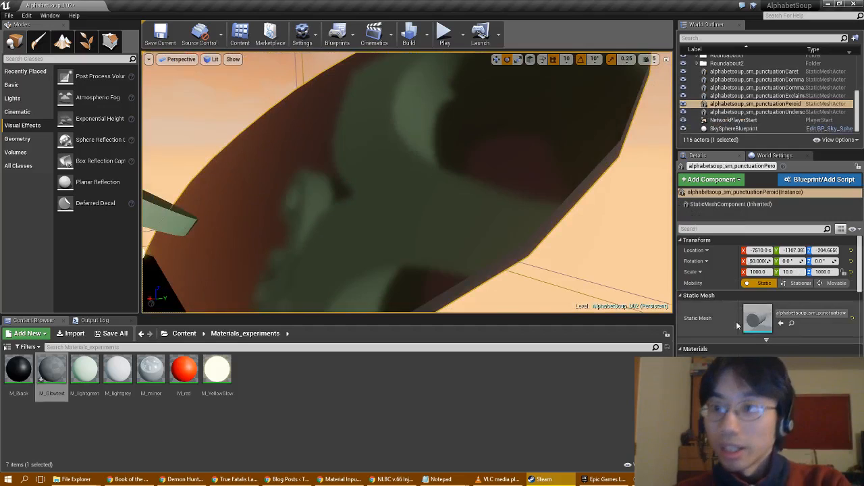
scroll(770, 295, down, 4)
scroll(771, 295, down, 6)
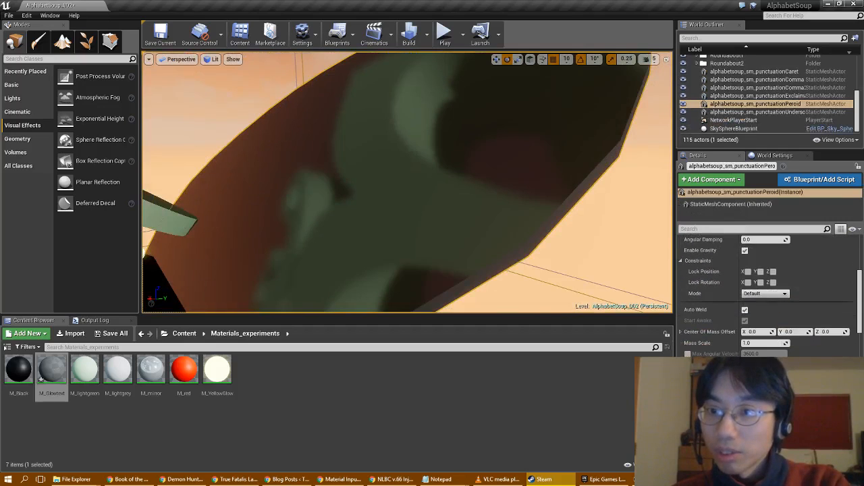
scroll(771, 296, down, 4)
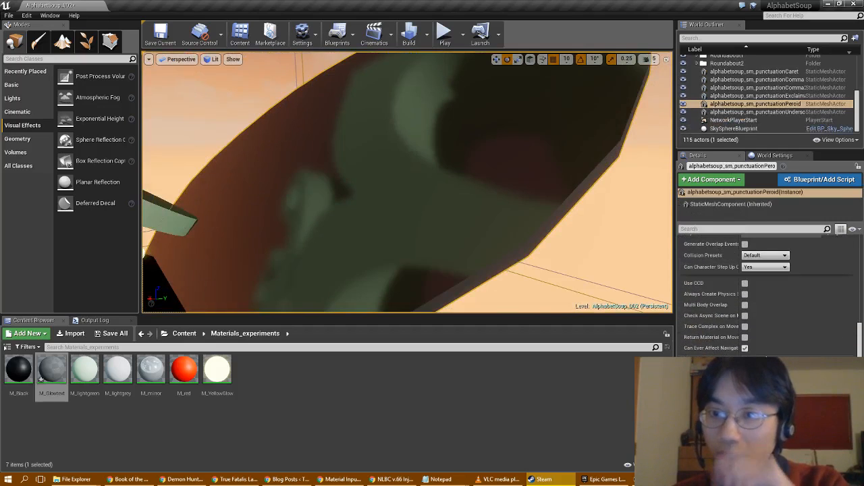
scroll(771, 295, down, 1)
click(688, 348)
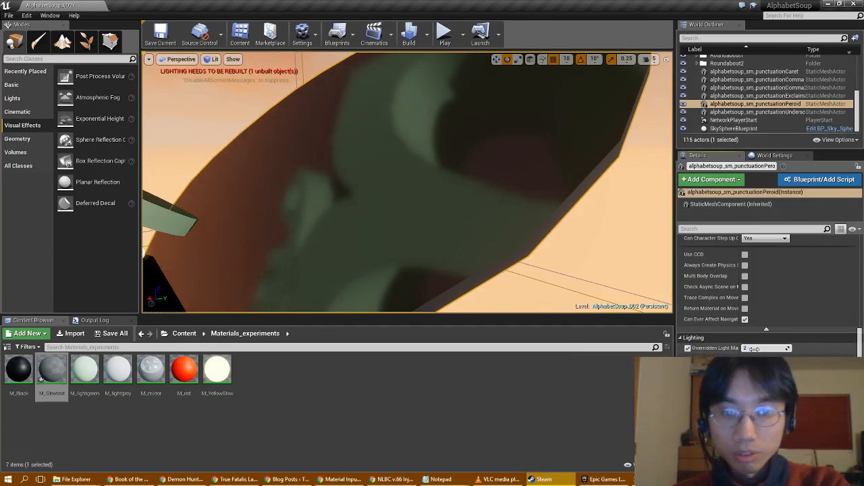
Enable the light map resolution override on the exclamation mark mesh and enter a new resolution.
right_drag(473, 183, 372, 185)
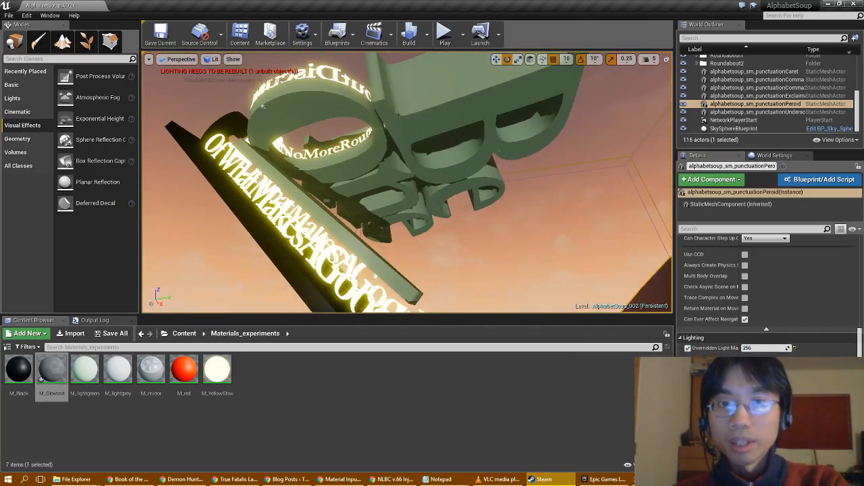
click(393, 271)
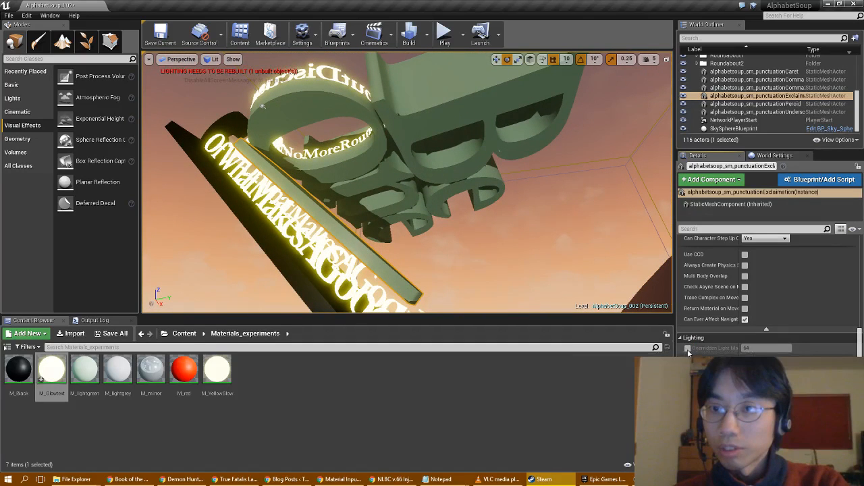
click(688, 348)
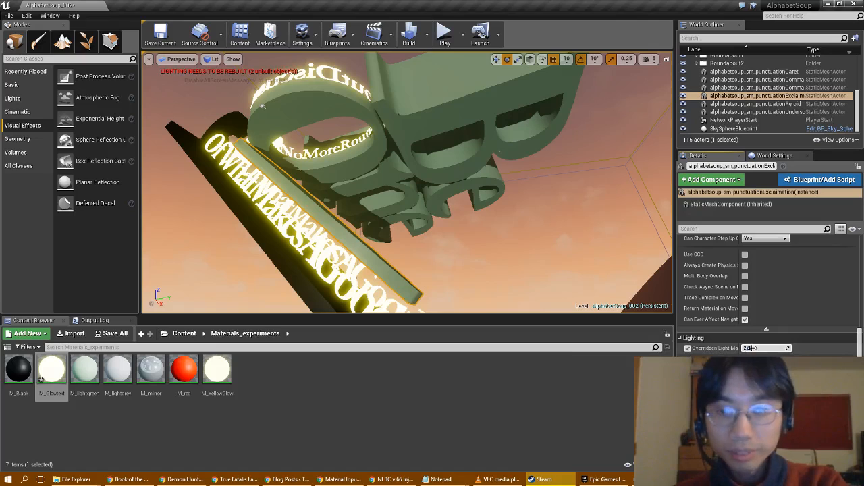
Enable the light map resolution override on the underscore mesh and enter a new resolution.
click(214, 179)
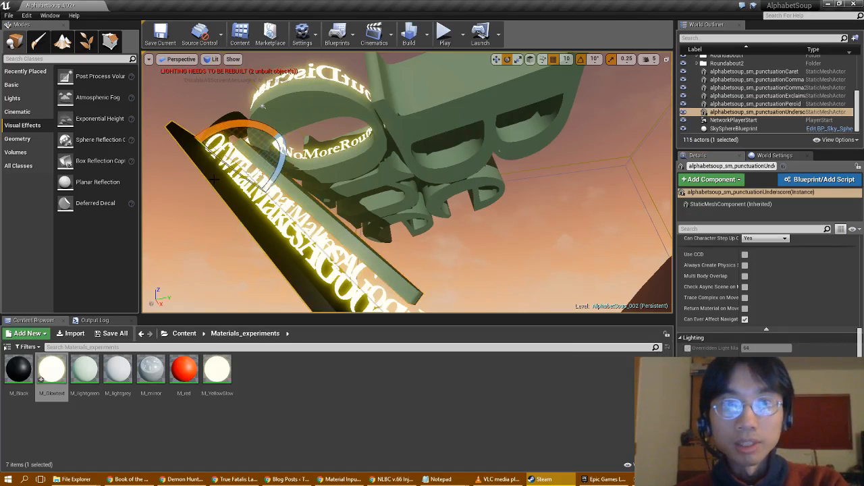
click(687, 348)
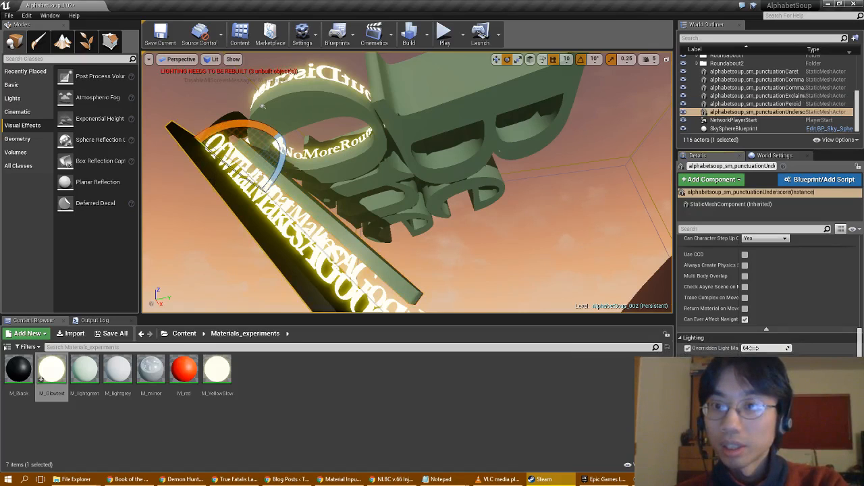
click(752, 348)
text(25)
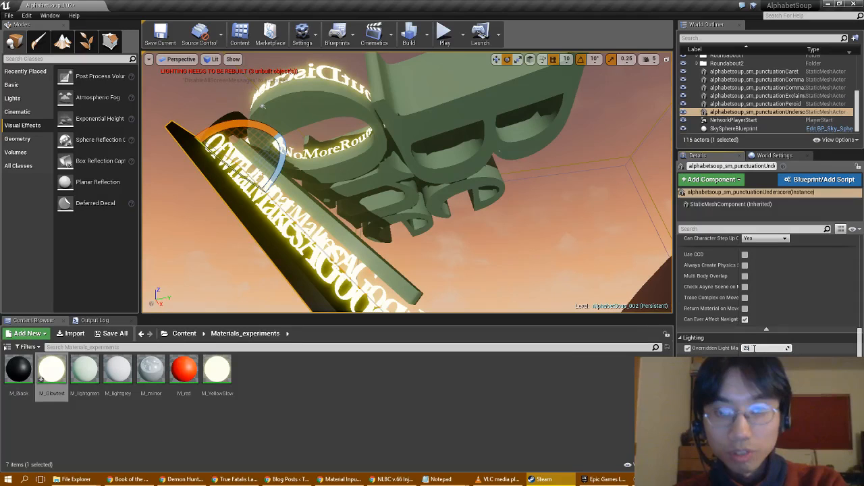
Enable the light map resolution override on the lowercase o mesh and set it to 256.
click(324, 100)
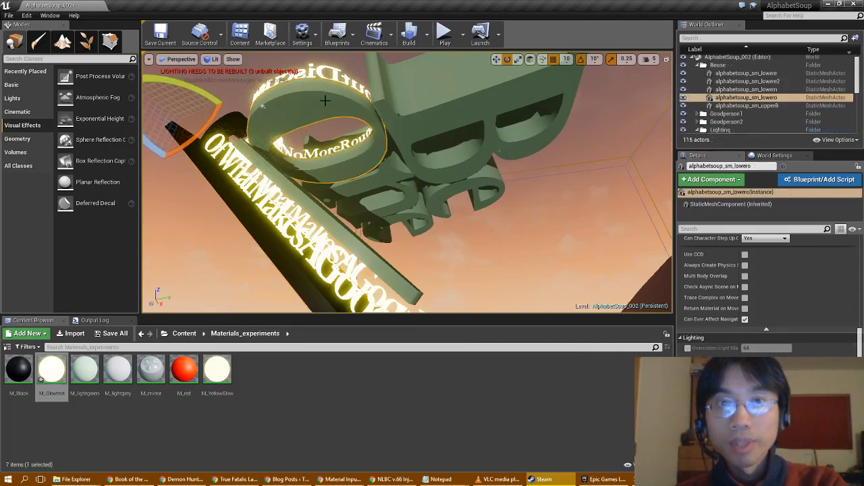
click(687, 348)
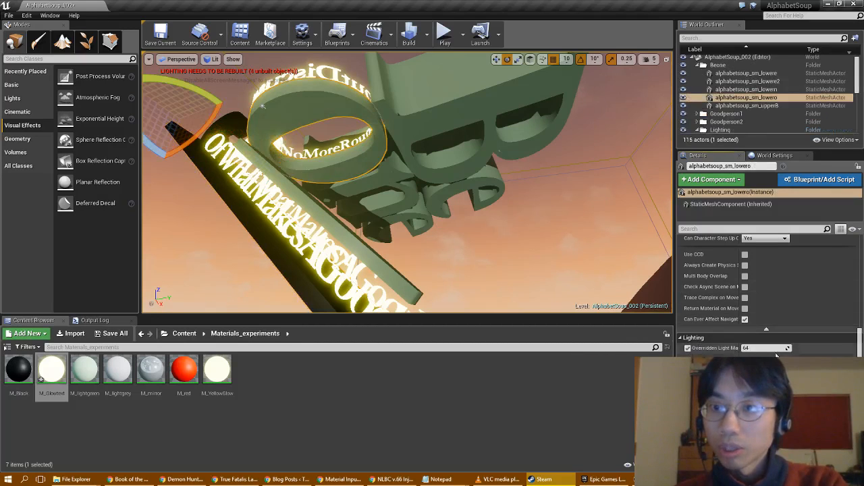
click(769, 348)
text(25)
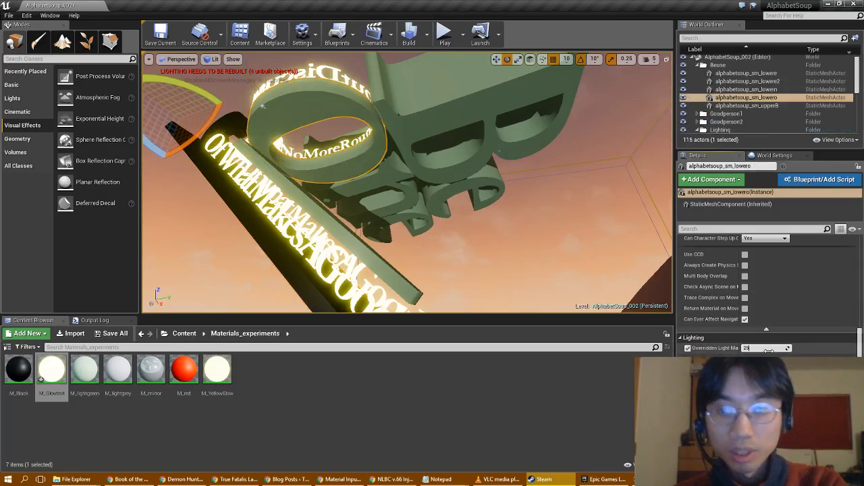
text(6)
key(Return)
Override the light map resolution of the uppercase B mesh with 256.
click(404, 140)
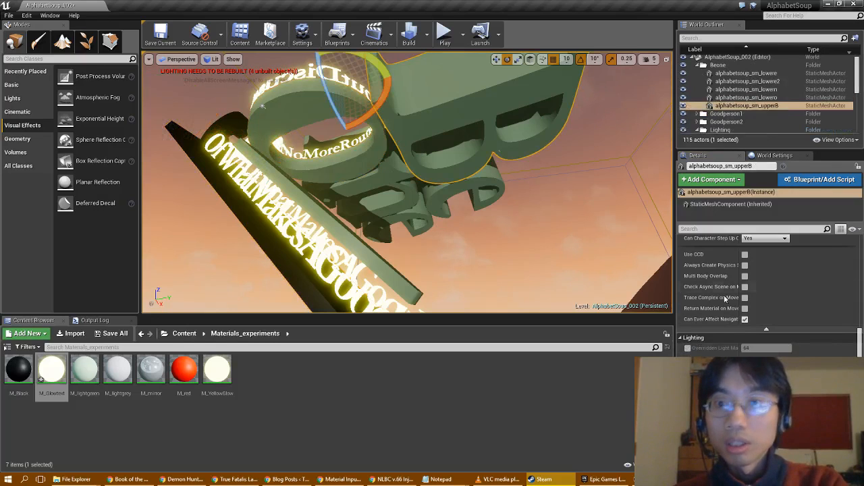
click(687, 349)
click(760, 349)
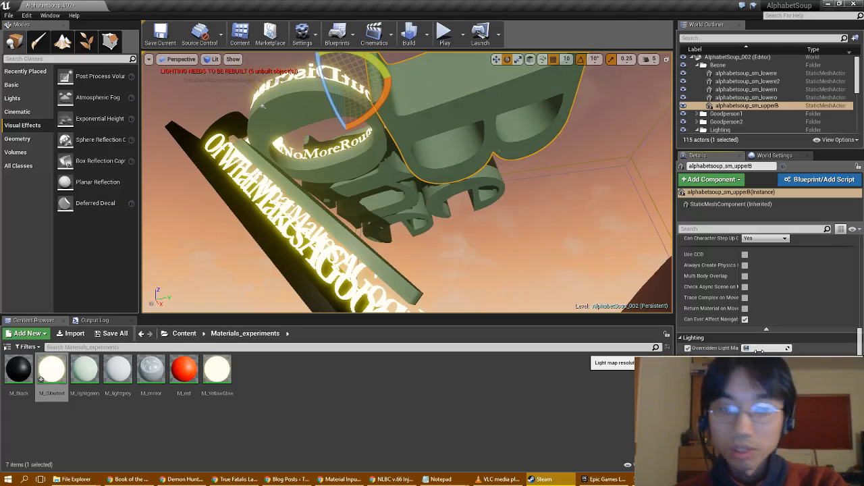
text(256)
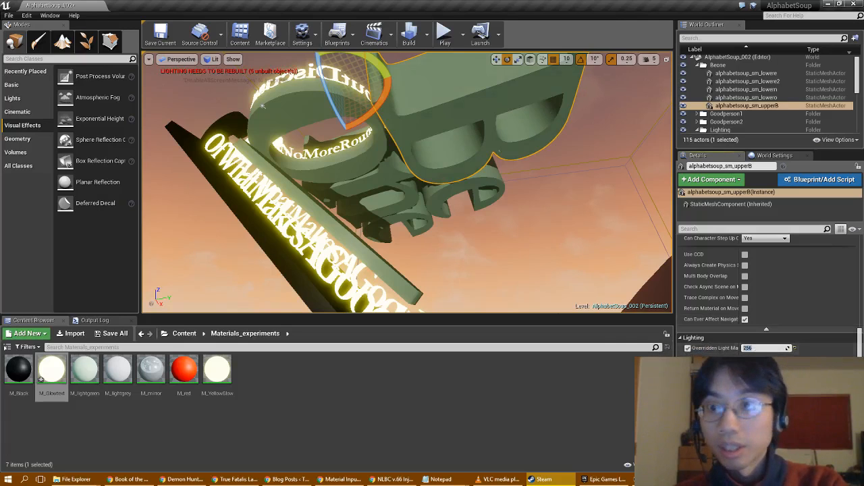
Enable the light map resolution override on the alphabetsoup_sm_lowern mesh and enter a new resolution.
click(746, 89)
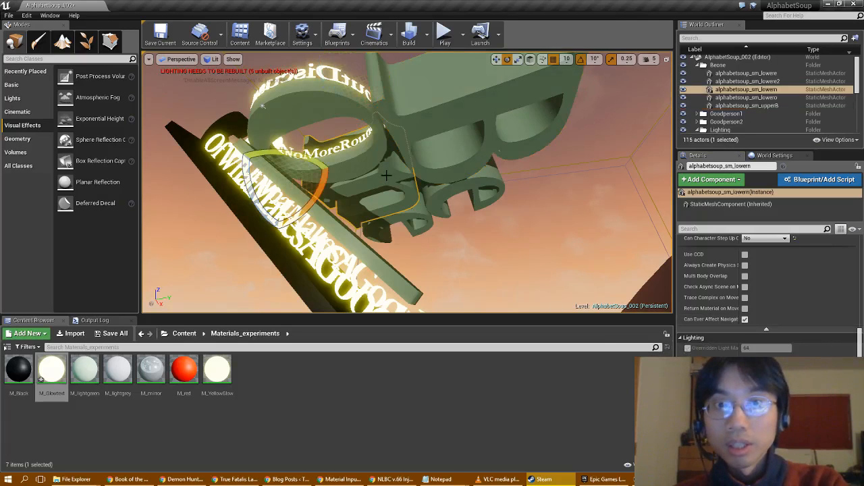
click(688, 349)
click(759, 349)
text(4)
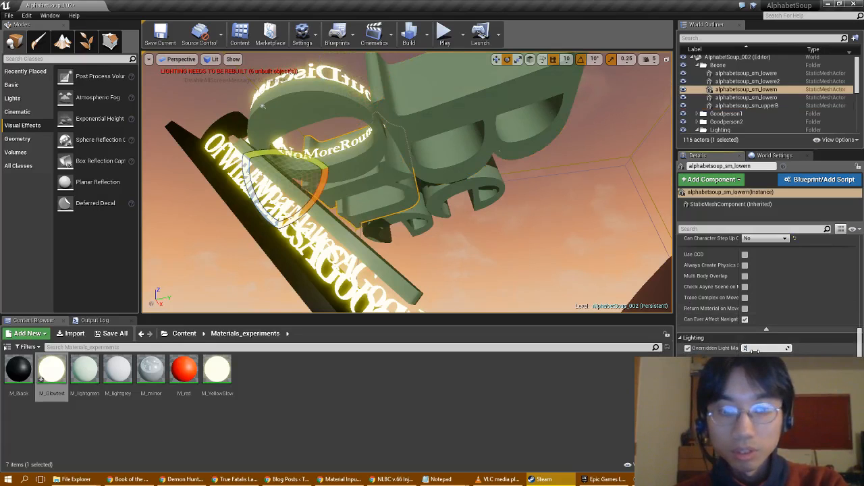
Enable the light map resolution override on the alphabetsoup_sm_lowere2 mesh and set it to 256.
click(469, 206)
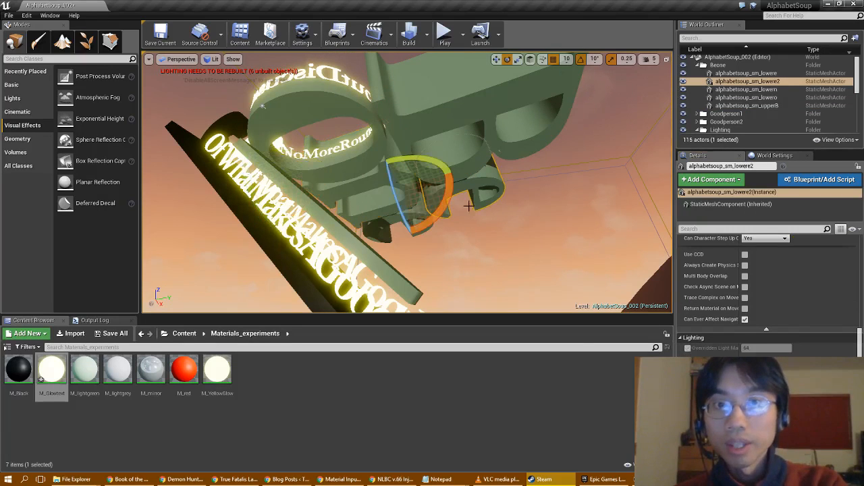
click(688, 348)
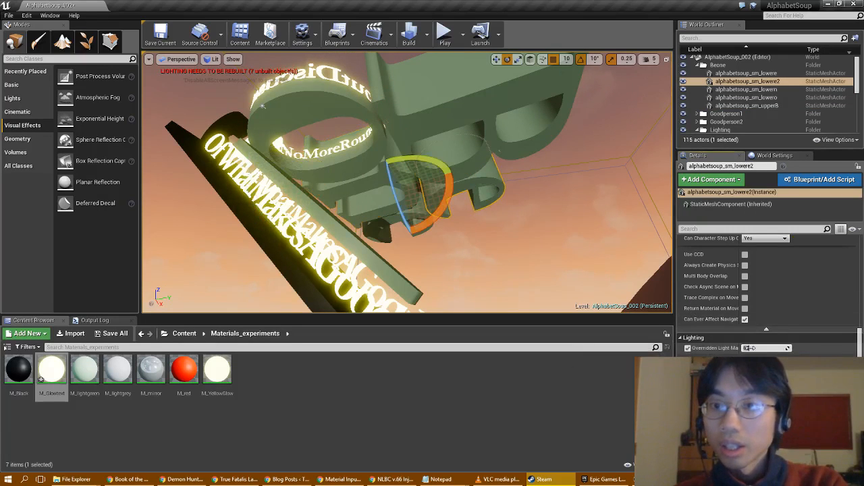
click(750, 349)
text(256)
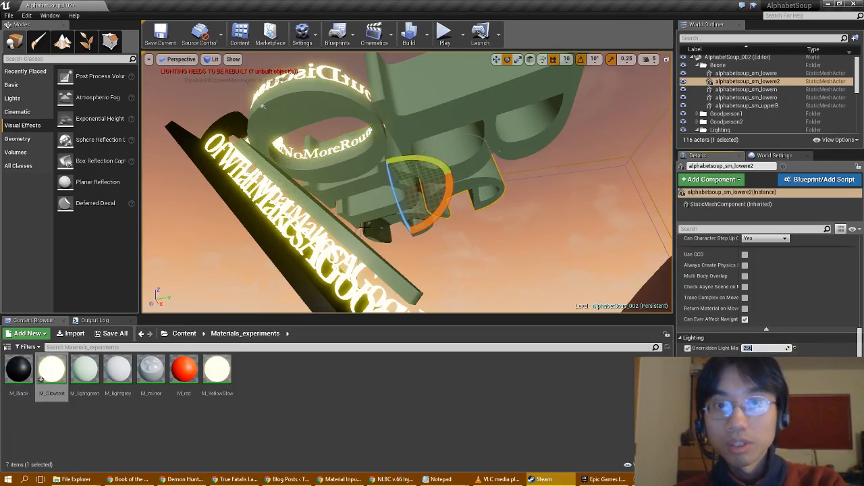
Override the light map resolution of the alphabetsoup_sm_lowere mesh with 256 and save the level.
click(368, 231)
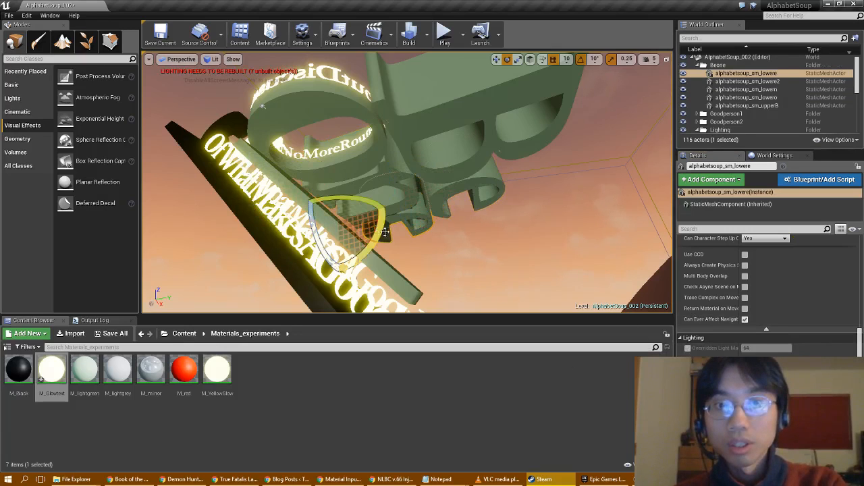
click(688, 349)
click(761, 348)
text(2)
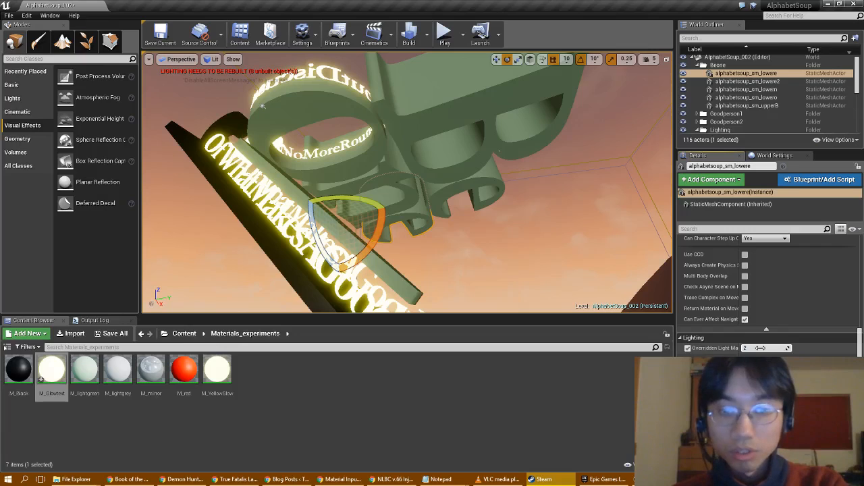
text(56)
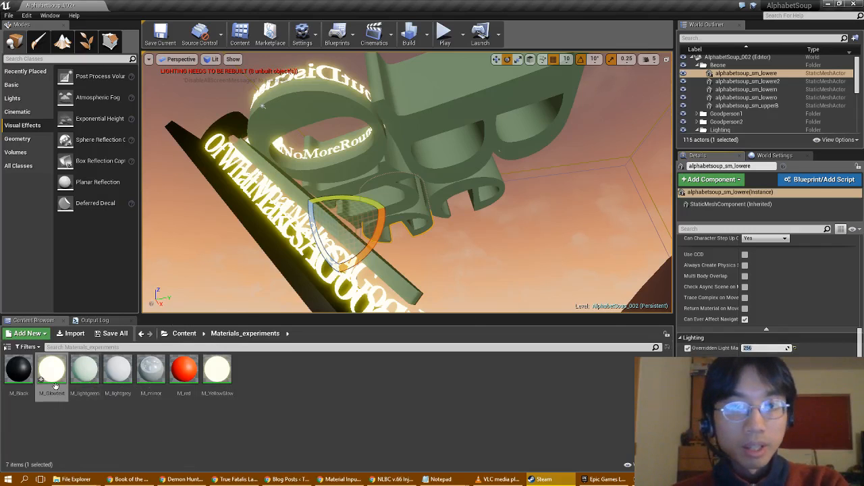
click(160, 35)
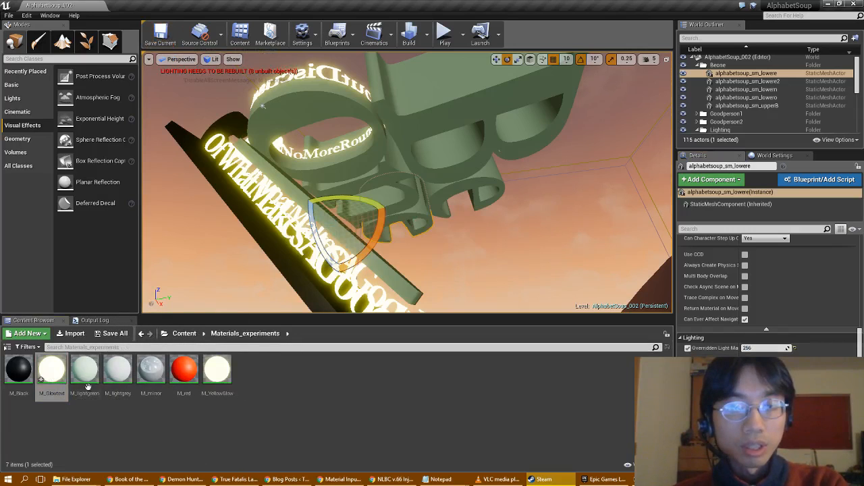
Change the base colour constant of the M_lightgreen material to a peach tone of 0.65, 0.397, 0.258.
double_click(86, 383)
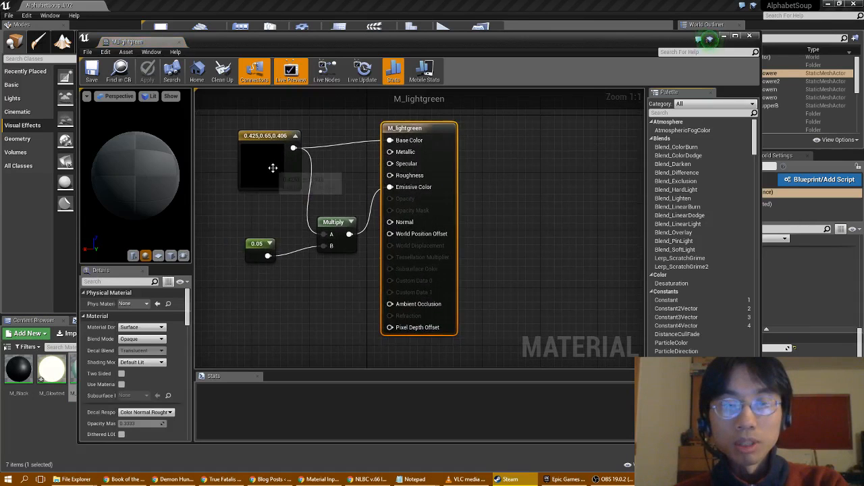
click(272, 167)
click(146, 305)
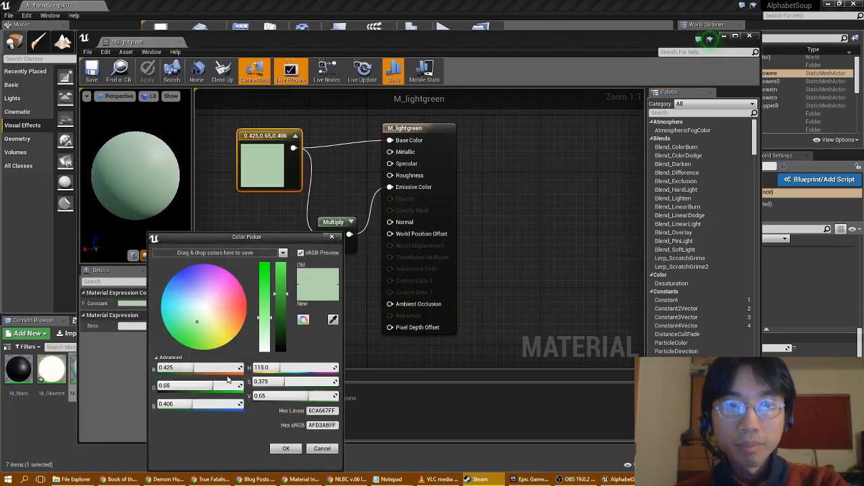
mouse_move(212, 323)
mouse_down()
mouse_move(231, 306)
mouse_move(226, 318)
mouse_up()
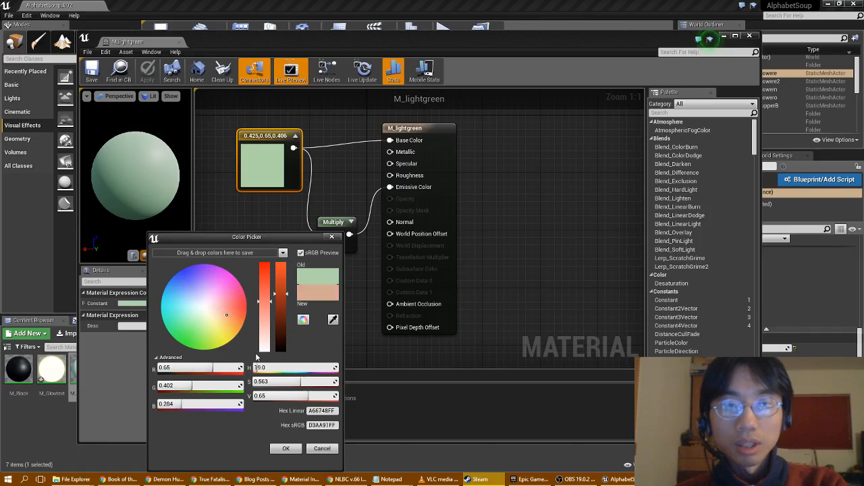
drag(227, 313, 231, 320)
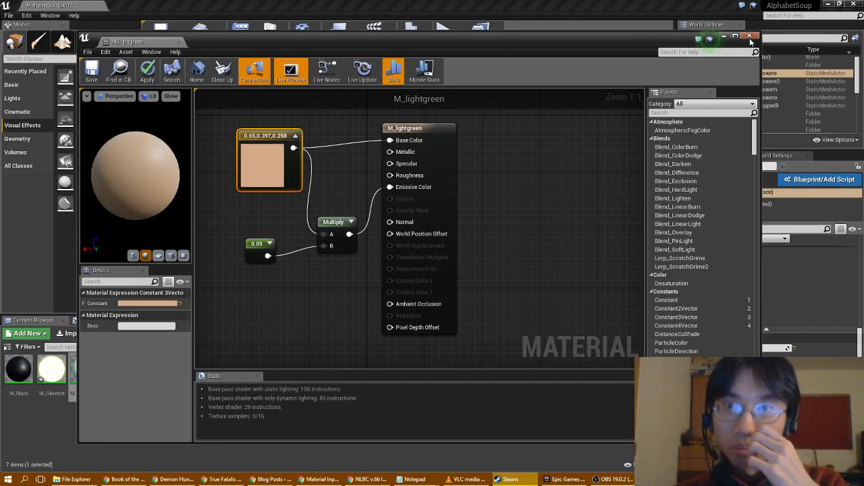
Save and close the M_lightgreen material, and save all remaining modified content.
click(94, 76)
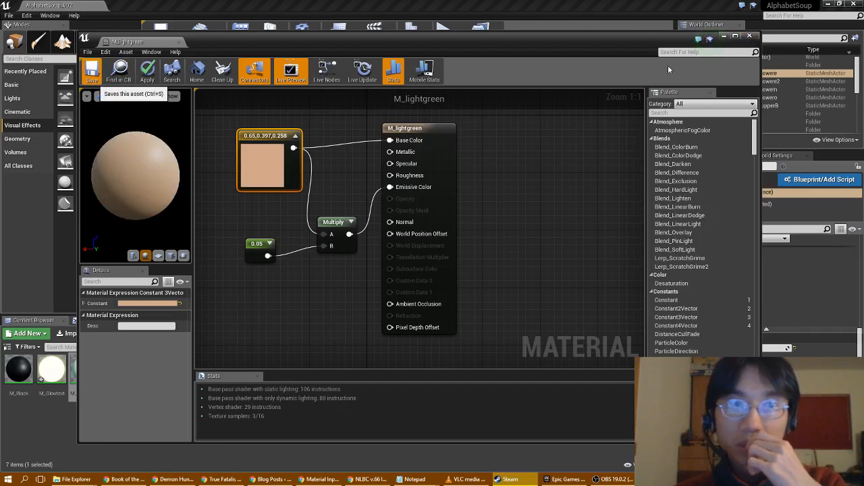
click(748, 38)
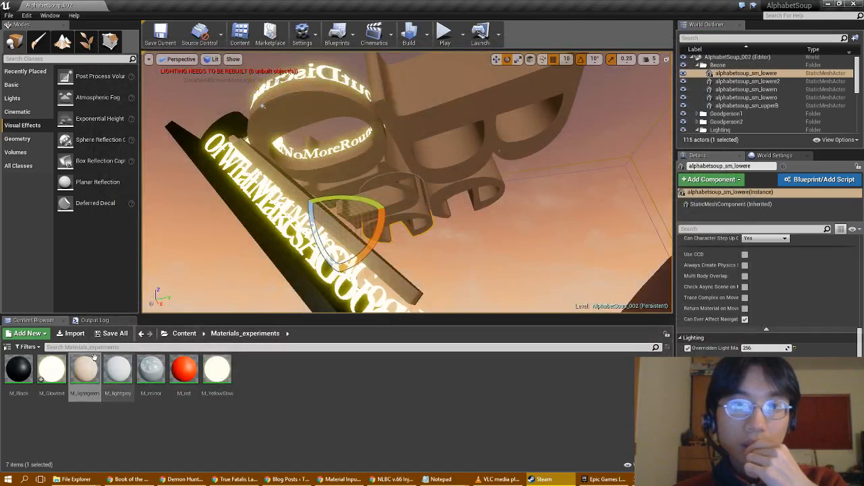
click(111, 333)
click(506, 322)
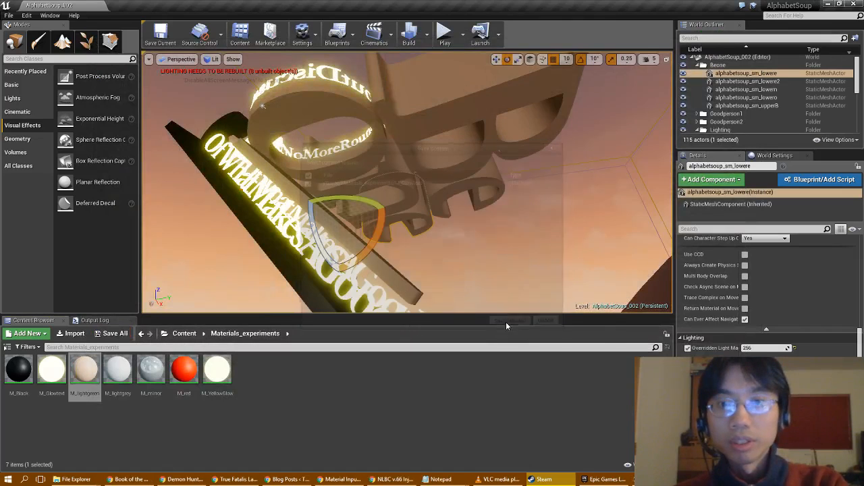
Update the BoxReflectionCapture to refresh the reflection on the large period mesh, and review its reflection settings.
right_drag(484, 224, 470, 197)
click(471, 197)
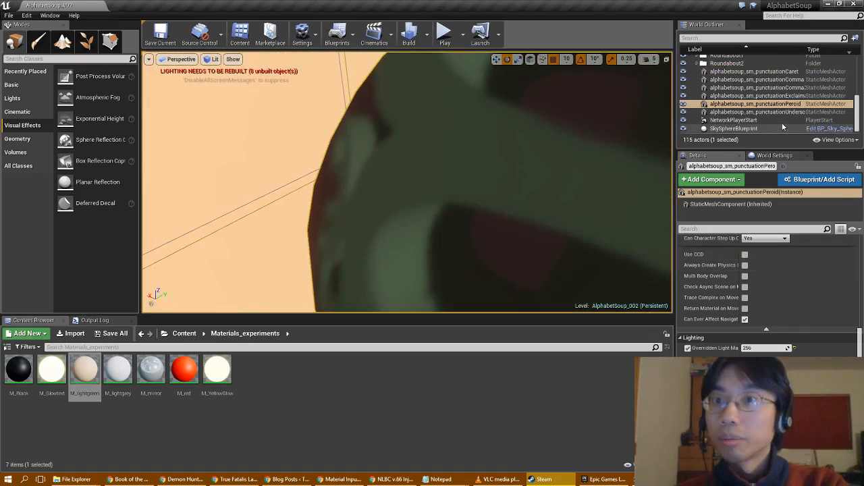
scroll(742, 110, up, 3)
click(743, 104)
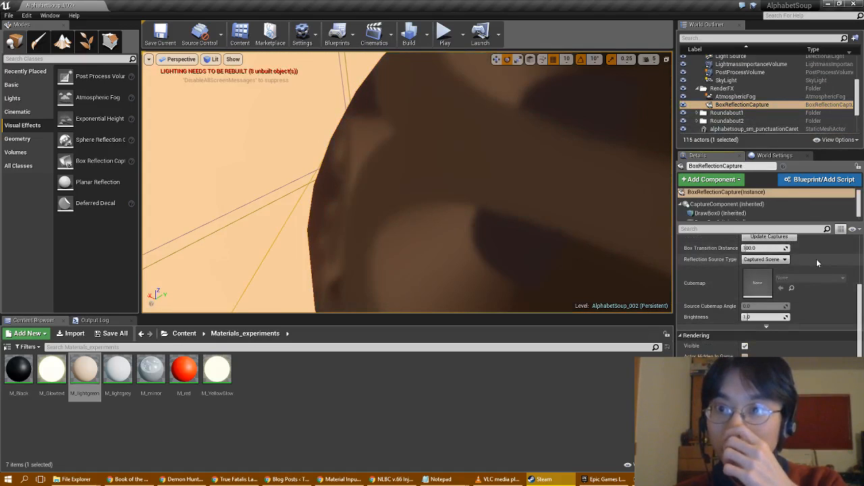
scroll(816, 259, up, 2)
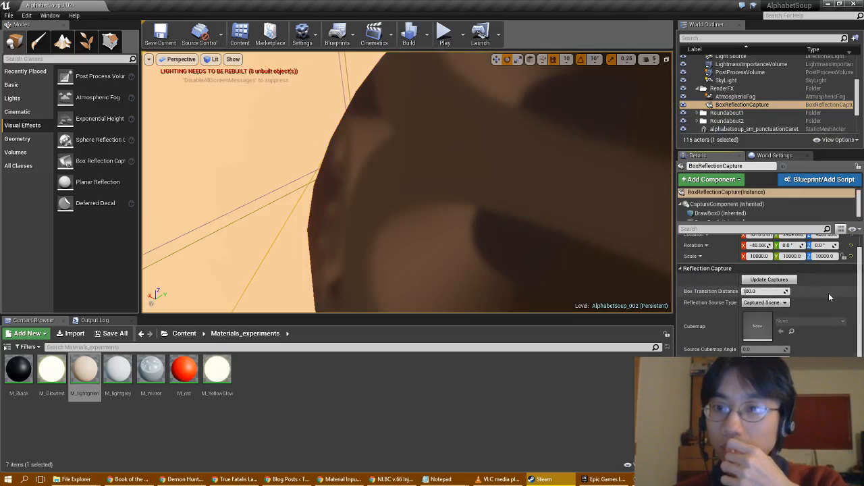
scroll(829, 297, down, 2)
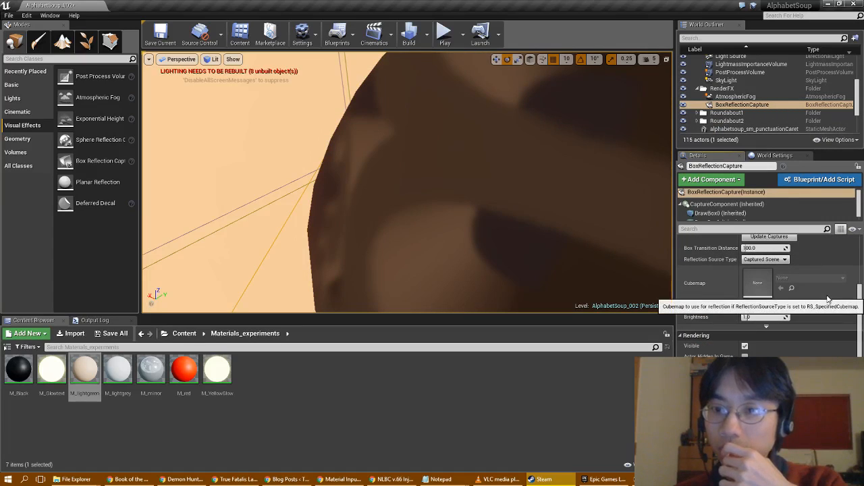
Look over the recoloured letter meshes and build the level's lighting.
right_drag(397, 194, 439, 208)
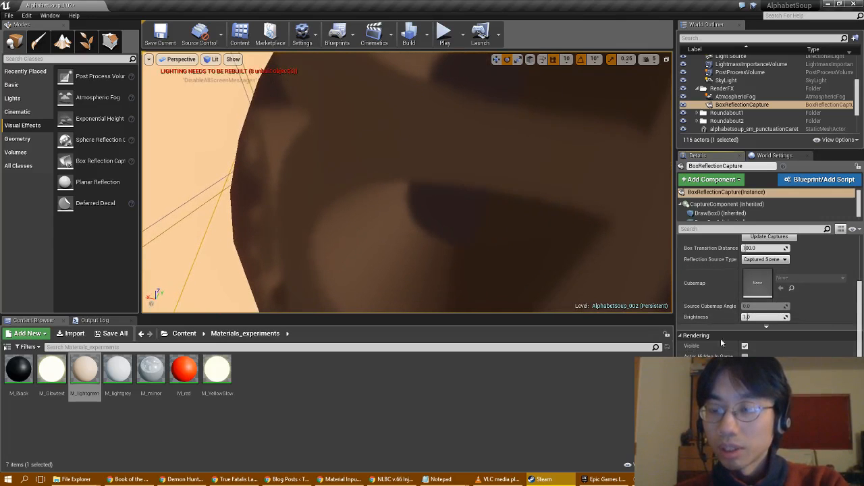
right_drag(477, 257, 435, 210)
click(457, 214)
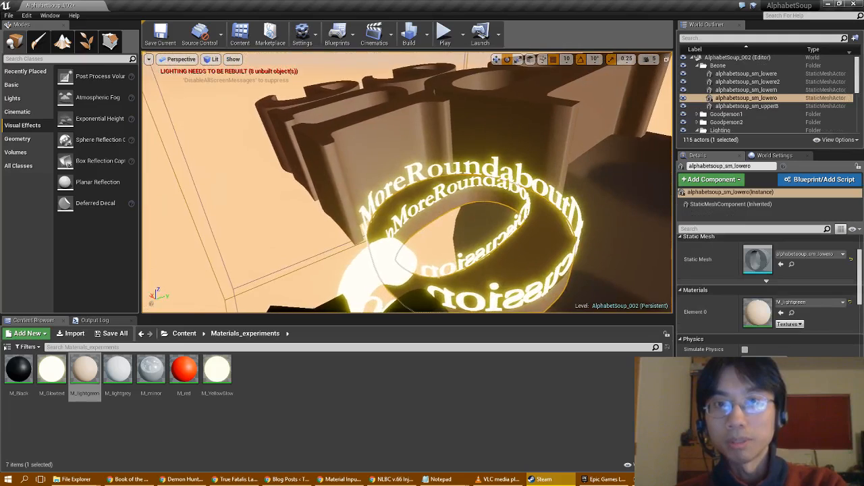
click(408, 37)
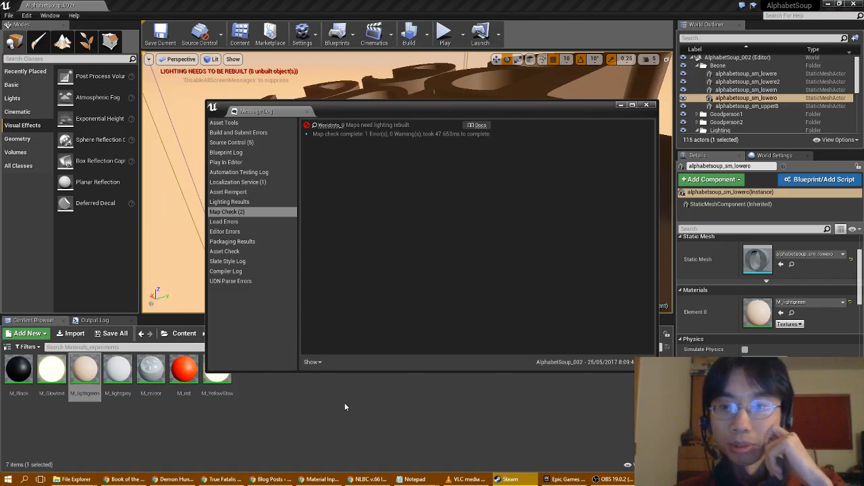
Switch to Chrome and search Google for "unreal export game" in a new tab.
click(319, 480)
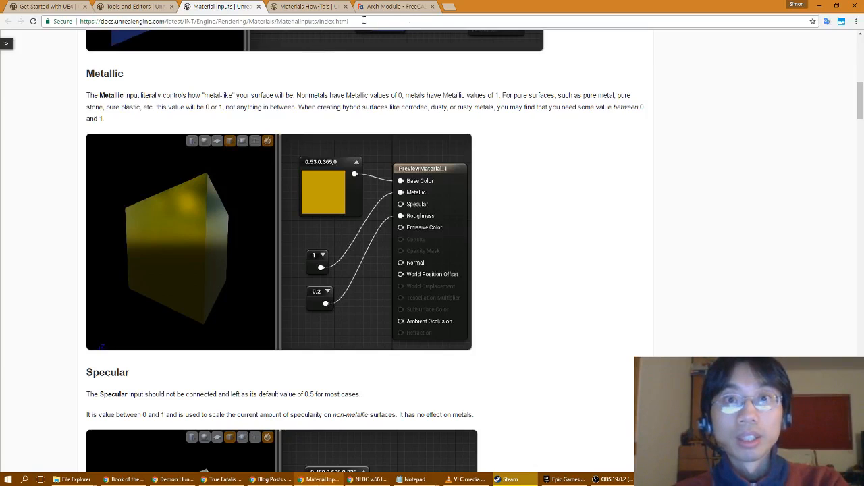
key(ctrl+t)
text(un)
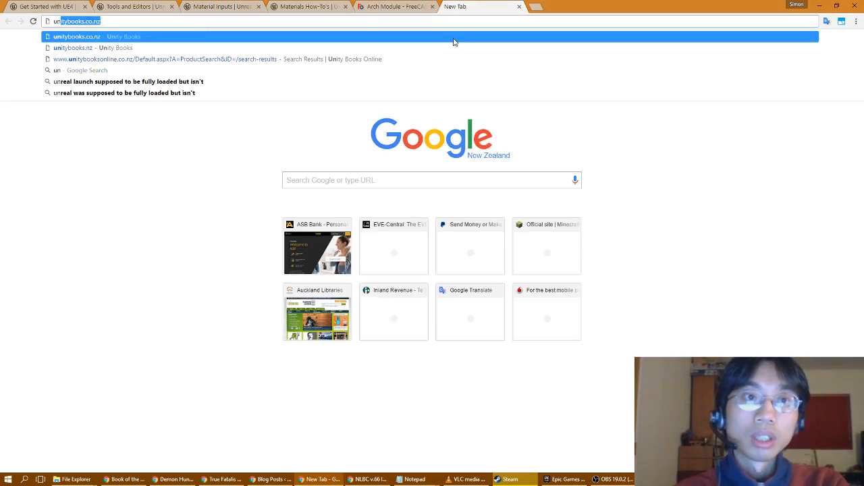
text(real export)
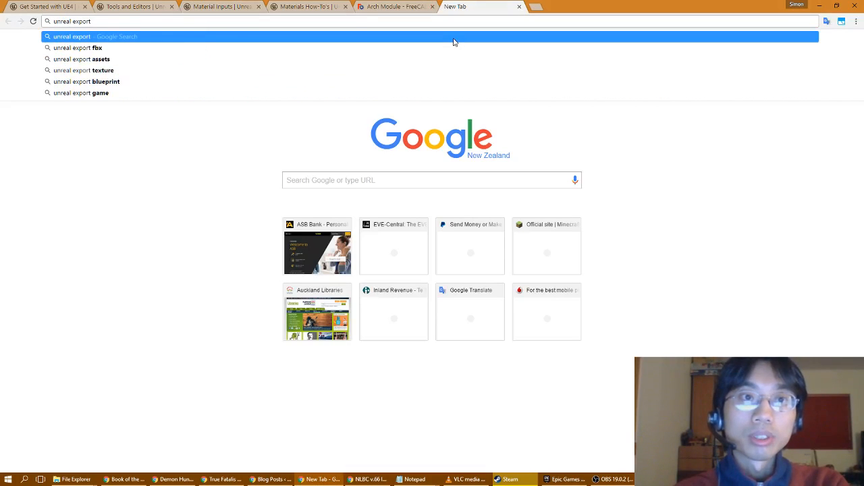
key(Down)
key(Down)
key(Down)
key(Down)
key(Down)
key(Return)
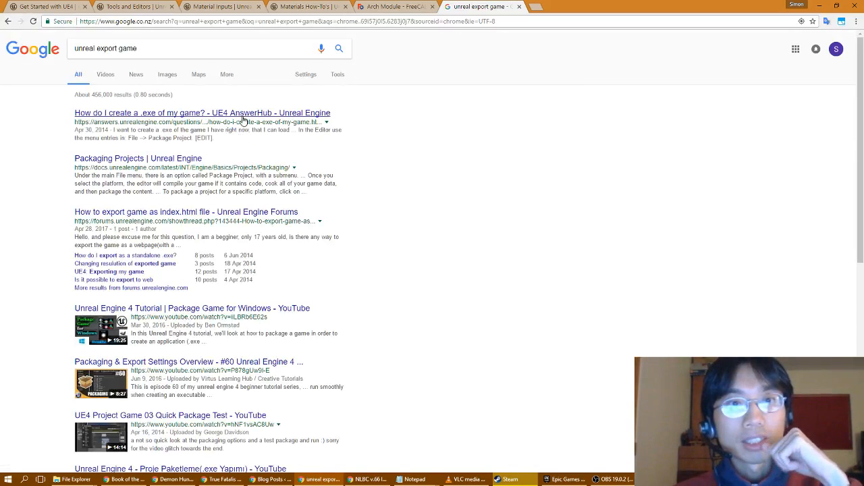
Check the AnswerHub question about creating an .exe of a game and follow its link to the Packaging Projects documentation.
middle_click(245, 116)
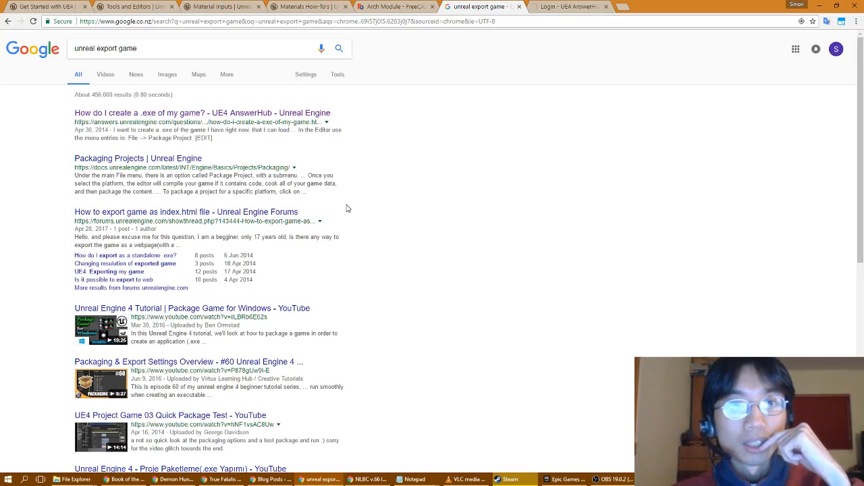
scroll(295, 218, down, 1)
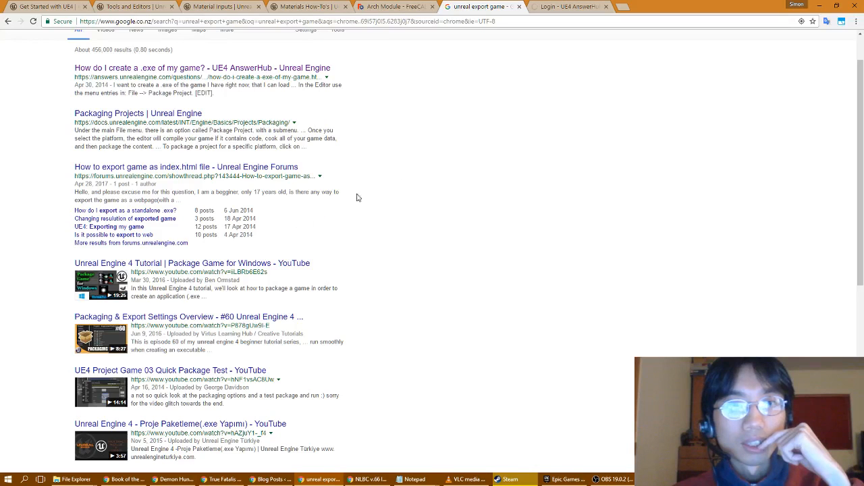
click(563, 8)
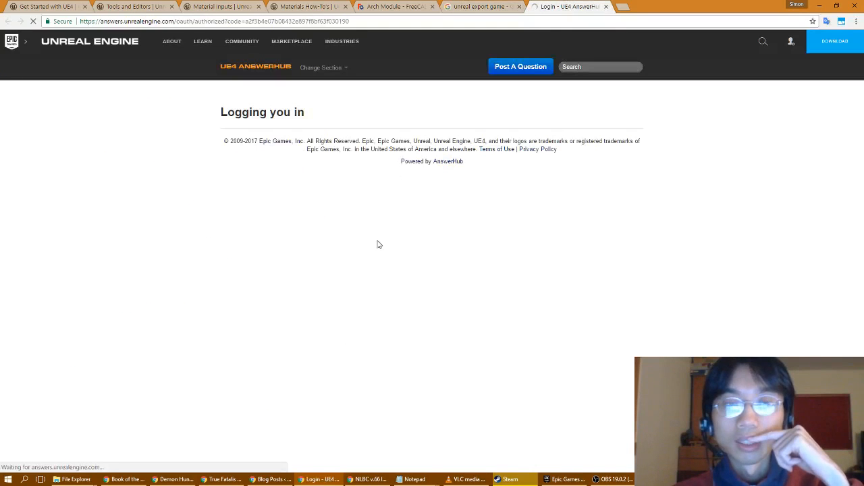
click(459, 11)
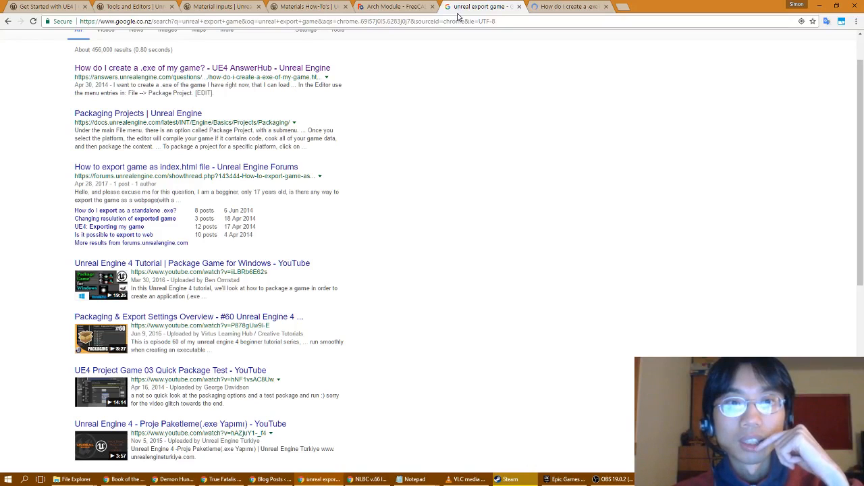
click(563, 7)
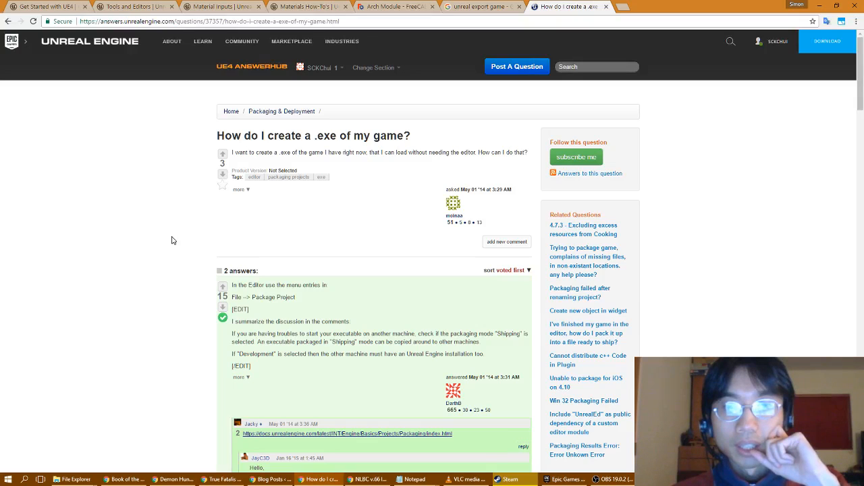
scroll(172, 241, down, 2)
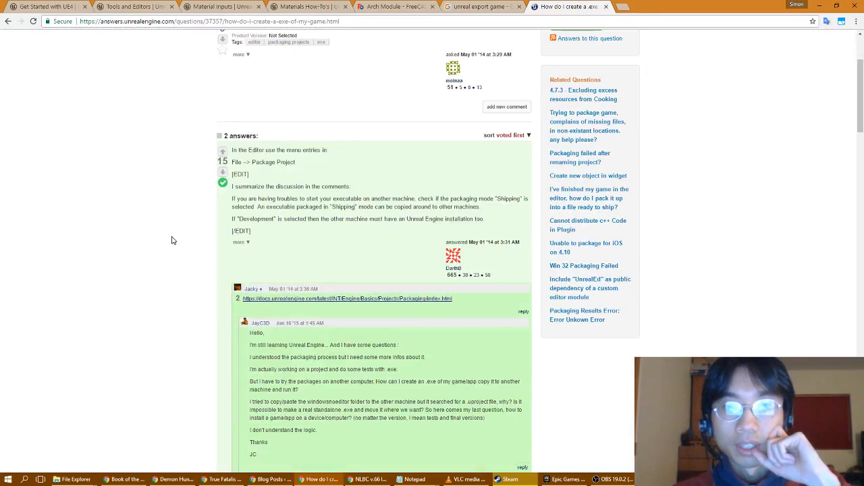
click(306, 300)
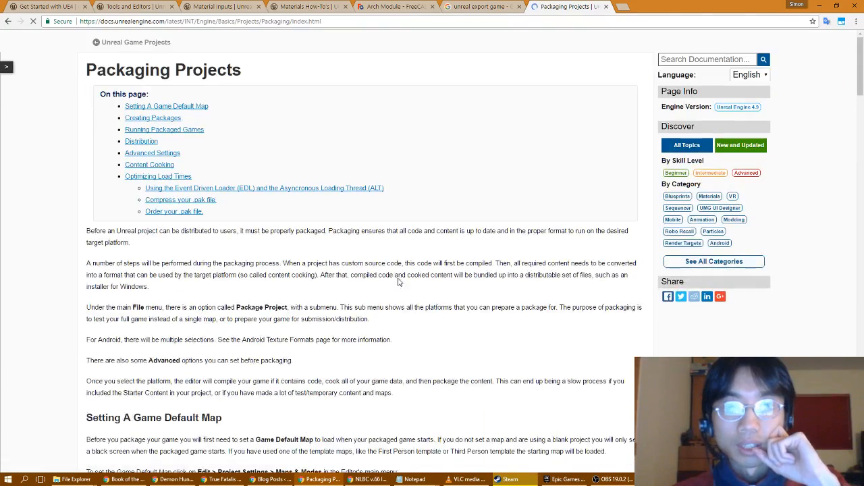
Read how to set a game default map, create packages for a platform and run packaged games.
scroll(398, 282, down, 3)
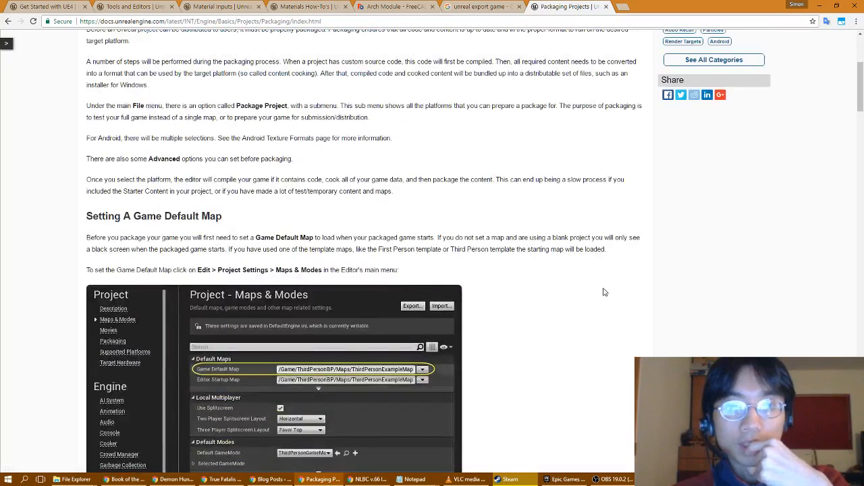
scroll(604, 292, down, 2)
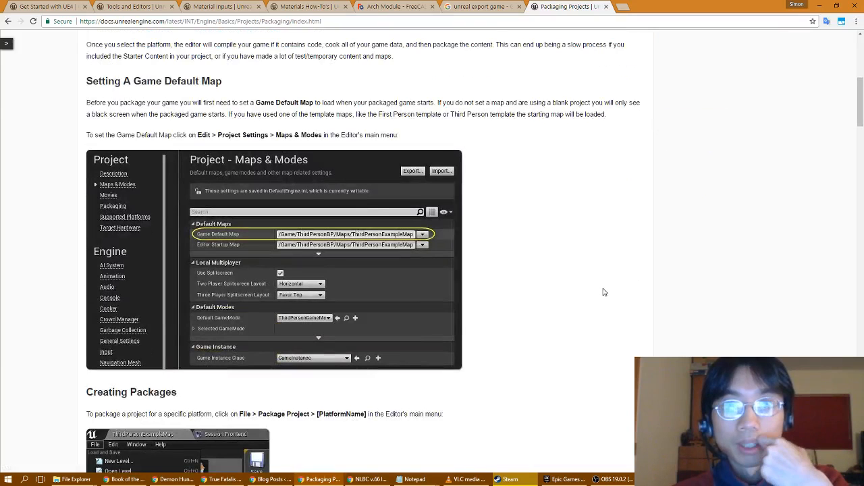
scroll(604, 291, down, 4)
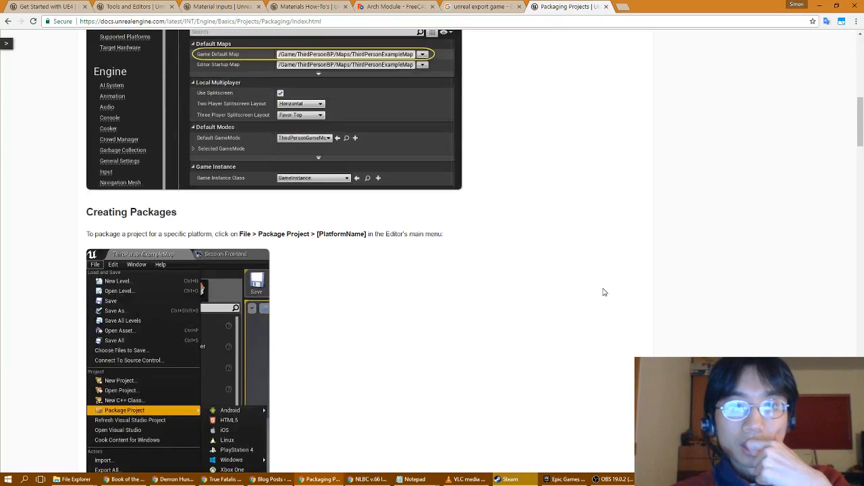
scroll(605, 292, down, 4)
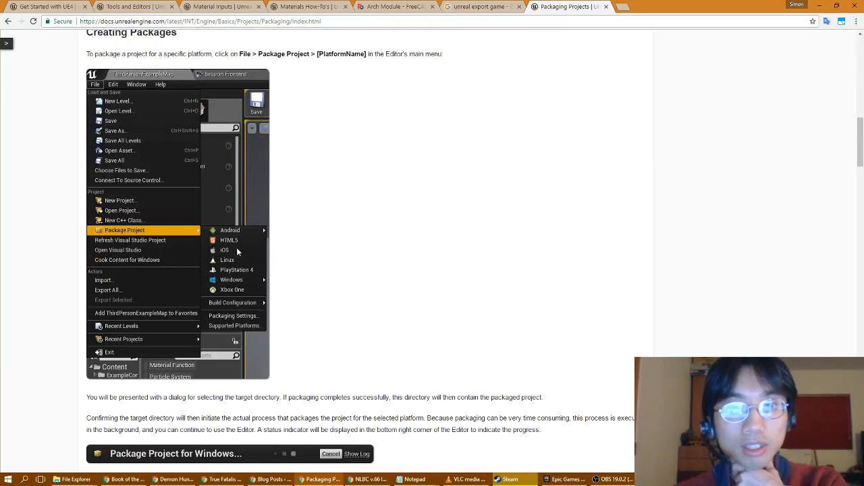
scroll(445, 287, down, 3)
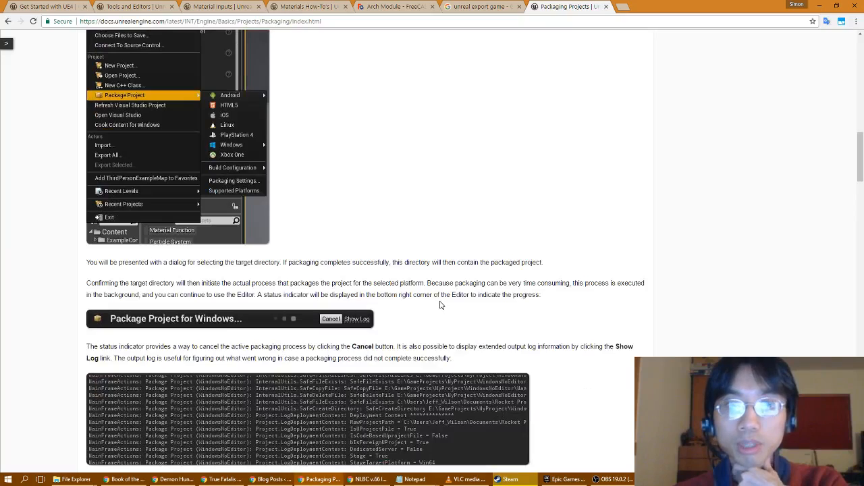
scroll(439, 305, down, 3)
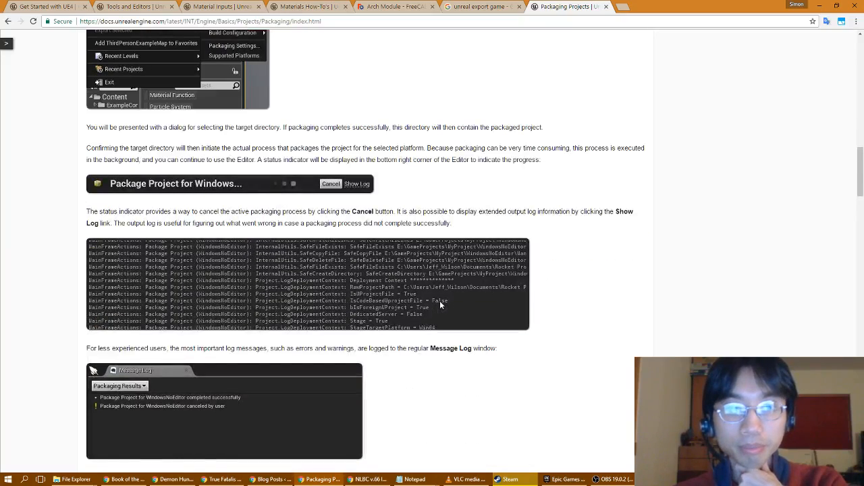
scroll(440, 305, down, 6)
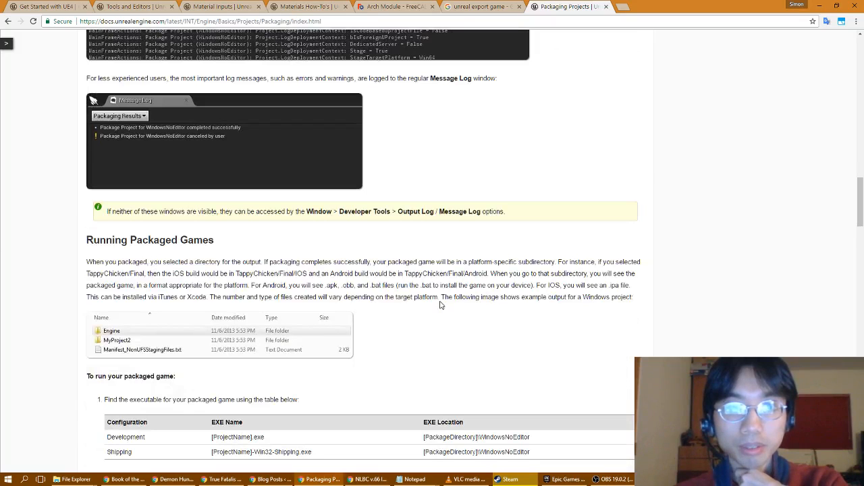
scroll(439, 306, down, 2)
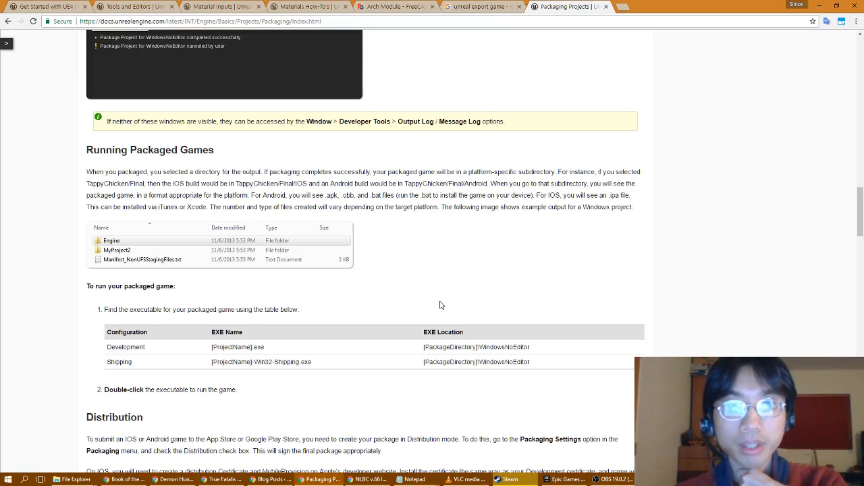
scroll(440, 305, up, 3)
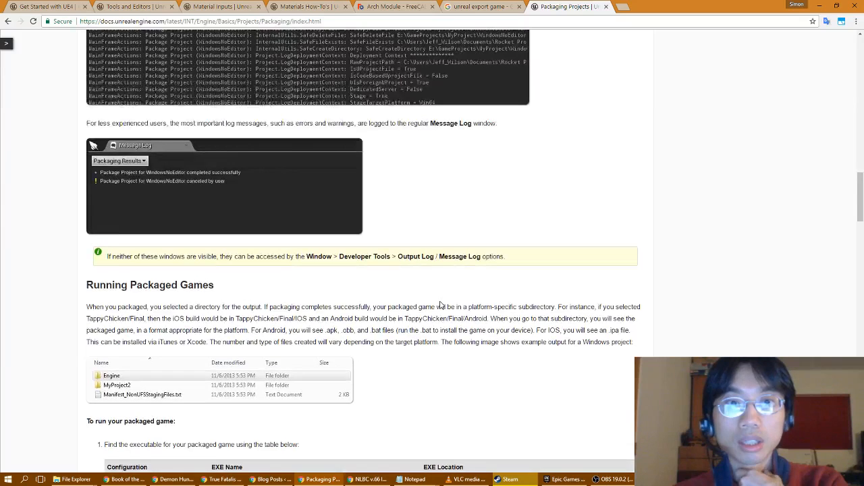
scroll(439, 305, down, 4)
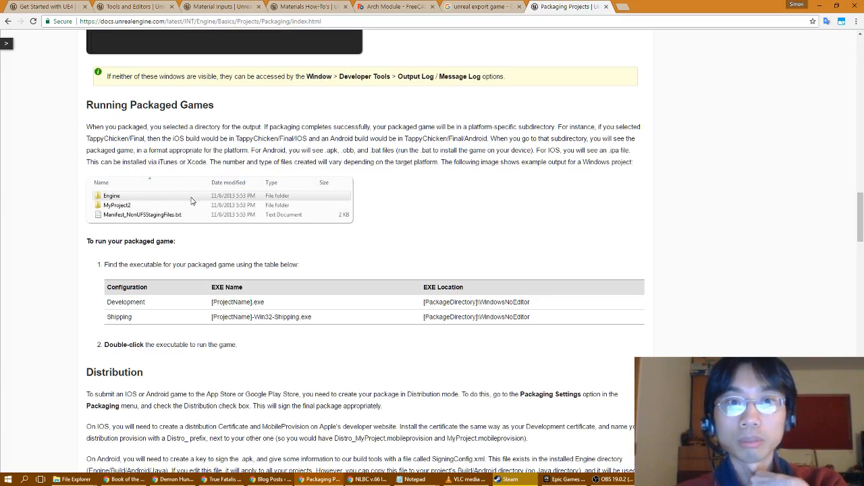
Review the documentation on advanced packaging settings, content cooking, load time optimization and .pak file compression.
scroll(191, 200, down, 5)
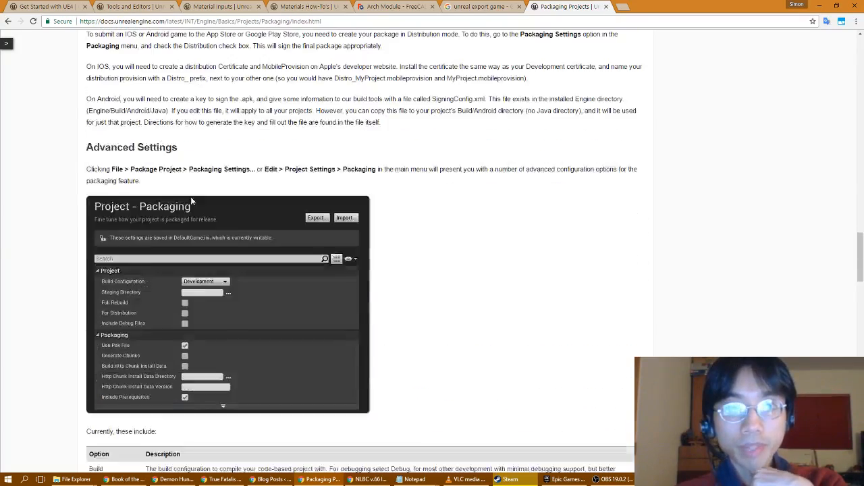
scroll(191, 200, down, 7)
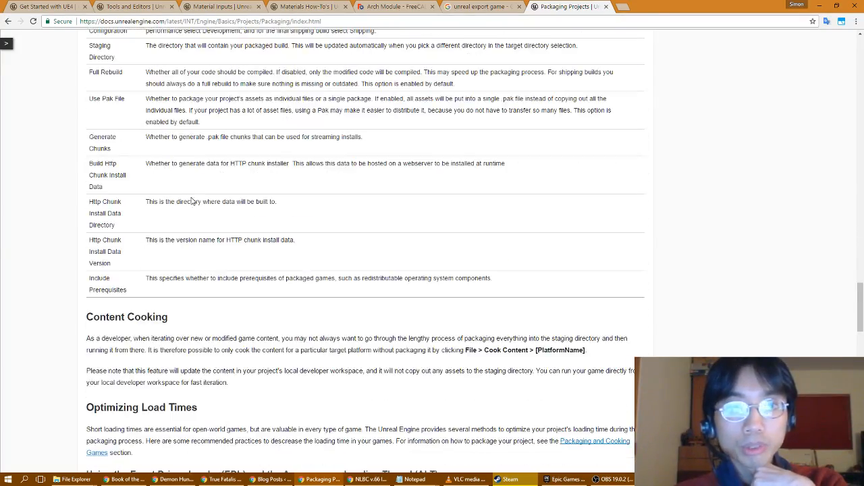
scroll(191, 200, down, 2)
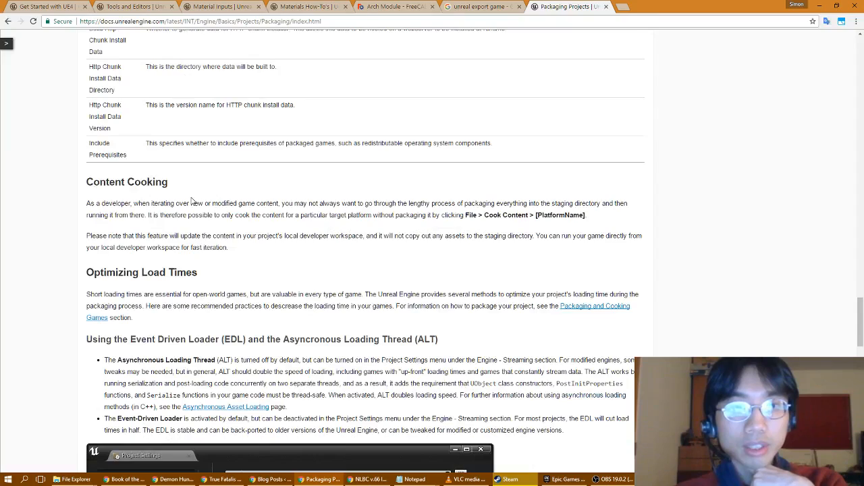
scroll(192, 201, down, 3)
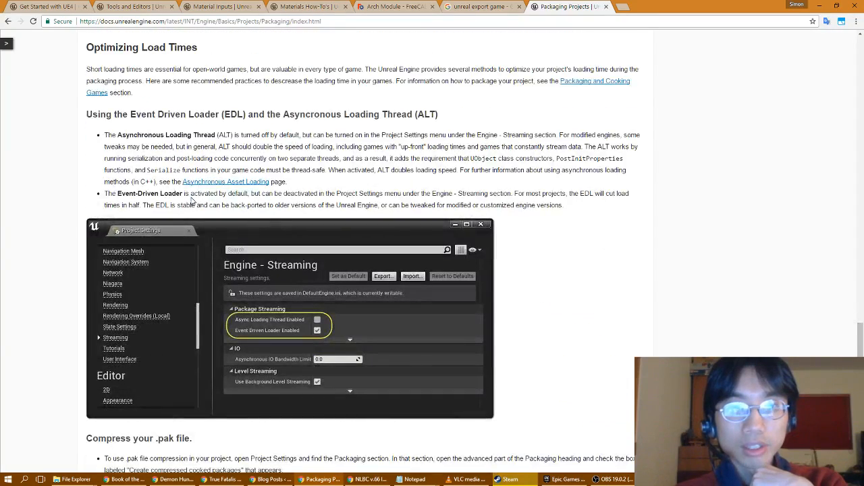
scroll(191, 200, down, 9)
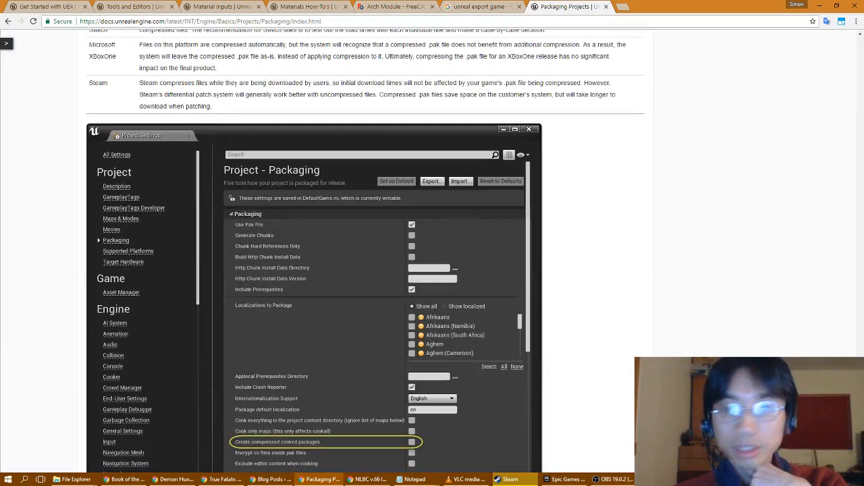
Switch back to the Unreal Editor, close the Message Log and inspect the rebuilt lighting around the glowing text.
key(alt+Tab)
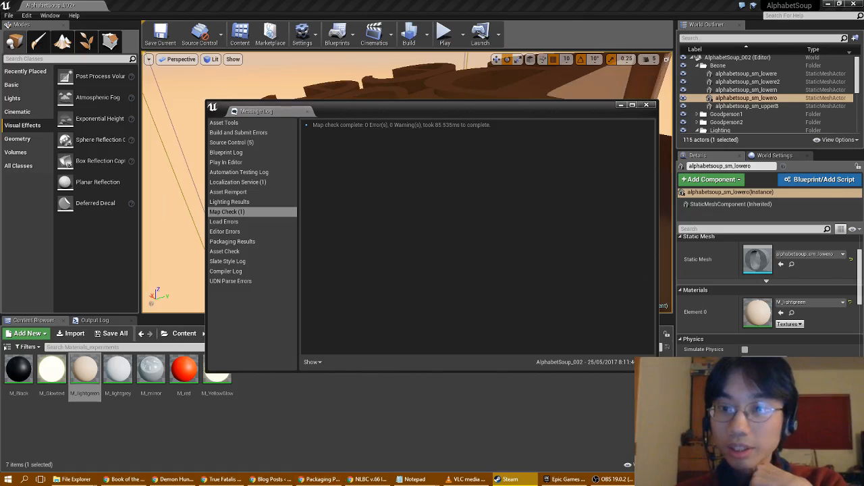
click(646, 105)
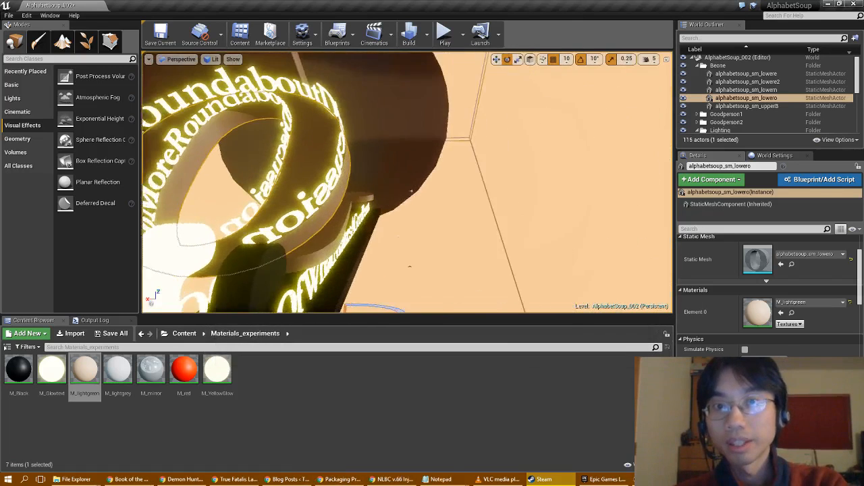
right_drag(410, 203, 363, 100)
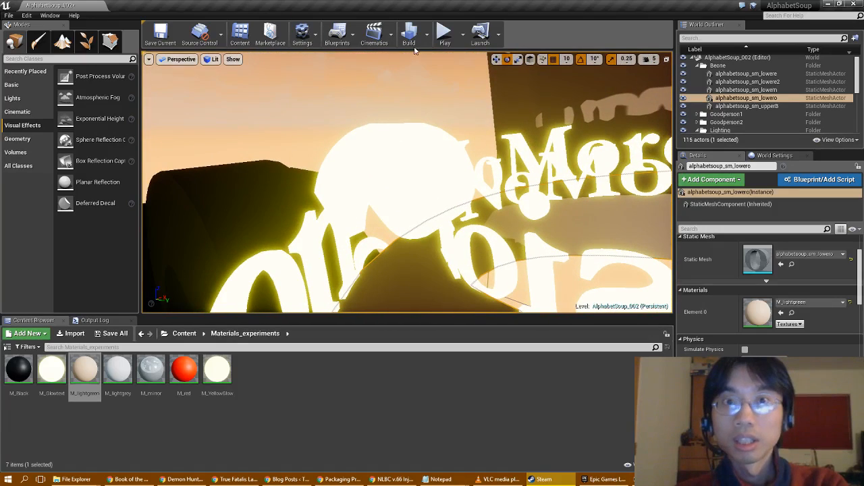
Launch the project as a standalone game, saving the AlphabetSoup_002 level and AlphabetSoup_002_BuiltData.
click(480, 34)
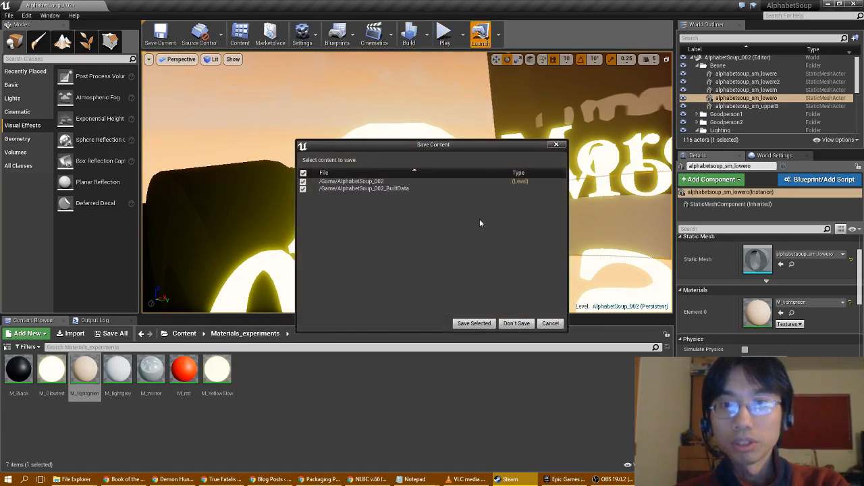
click(483, 324)
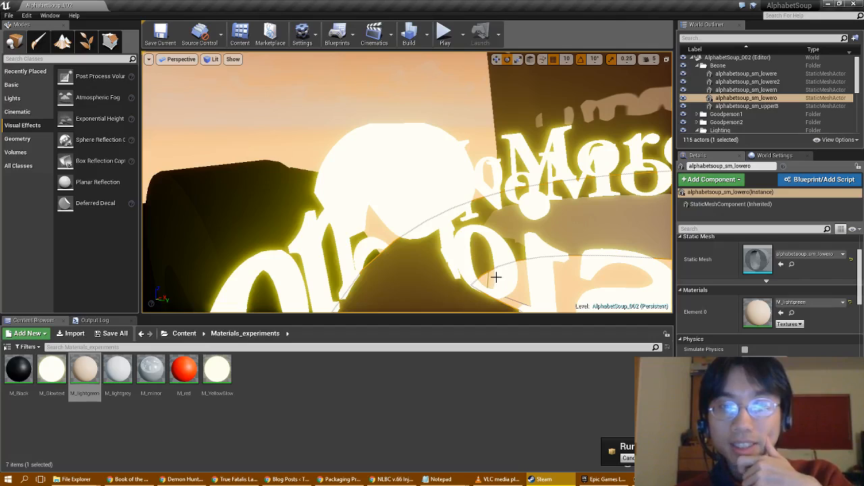
right_drag(385, 195, 503, 98)
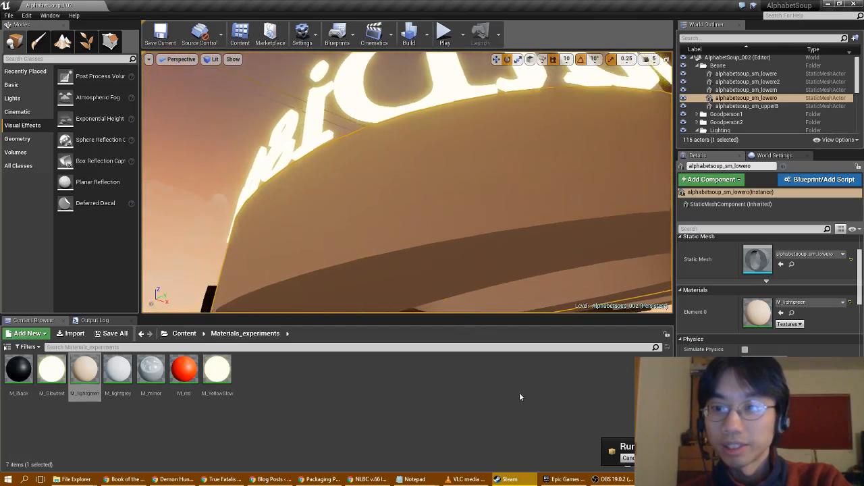
Bring up the launched AlphabetSoup game window and move through the level to inspect the letters and glowing text.
click(665, 479)
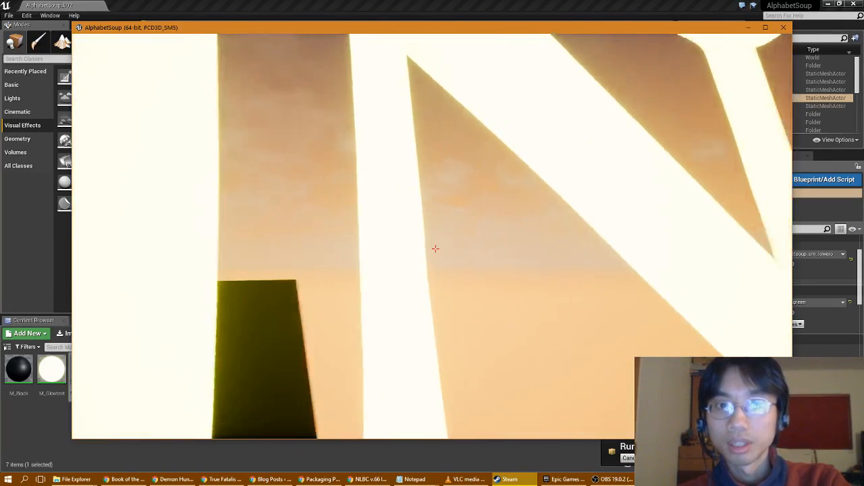
key(w)
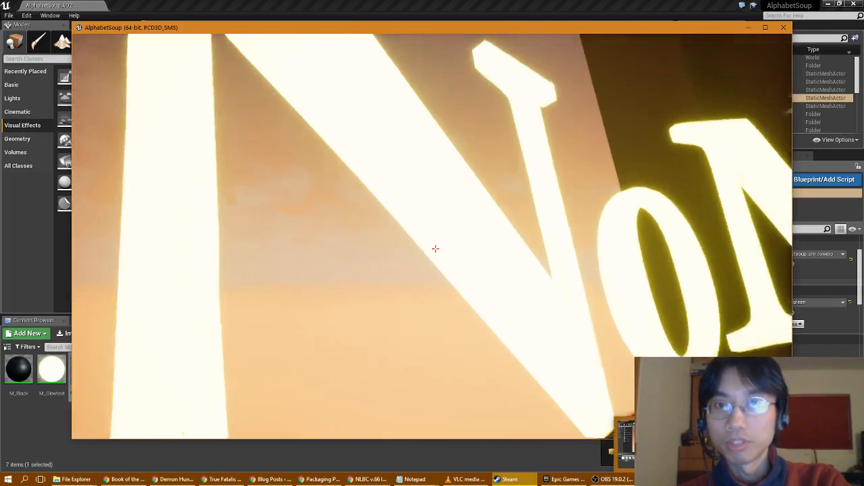
key(Escape)
click(753, 444)
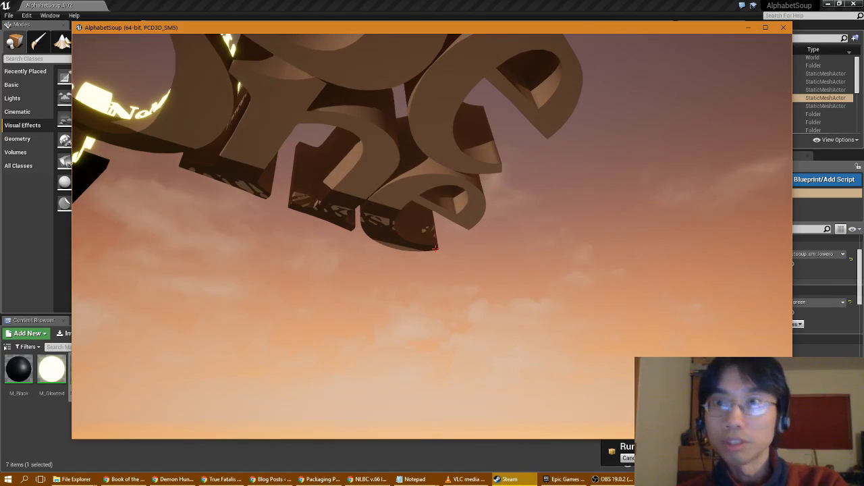
Close the standalone game and check the lighting quality options for the level build.
key(Escape)
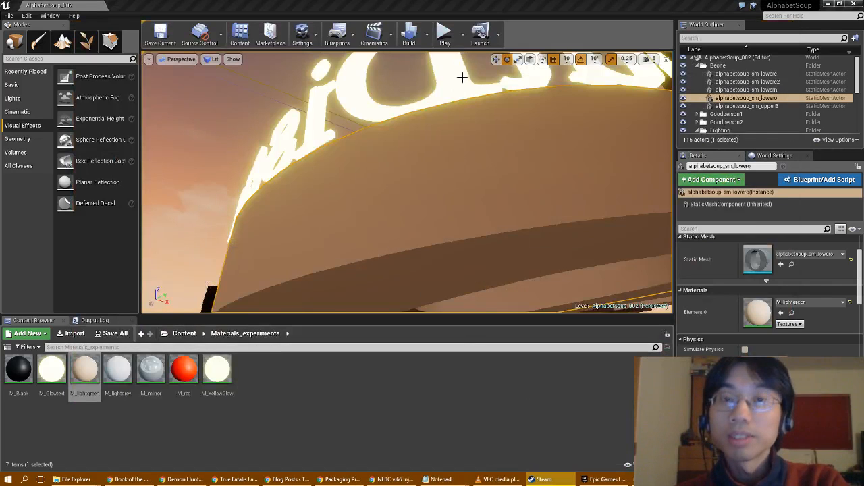
click(426, 42)
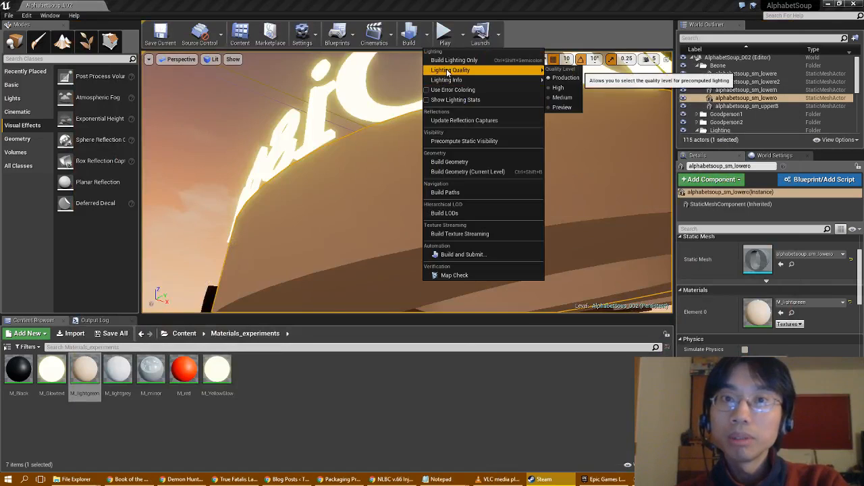
click(534, 33)
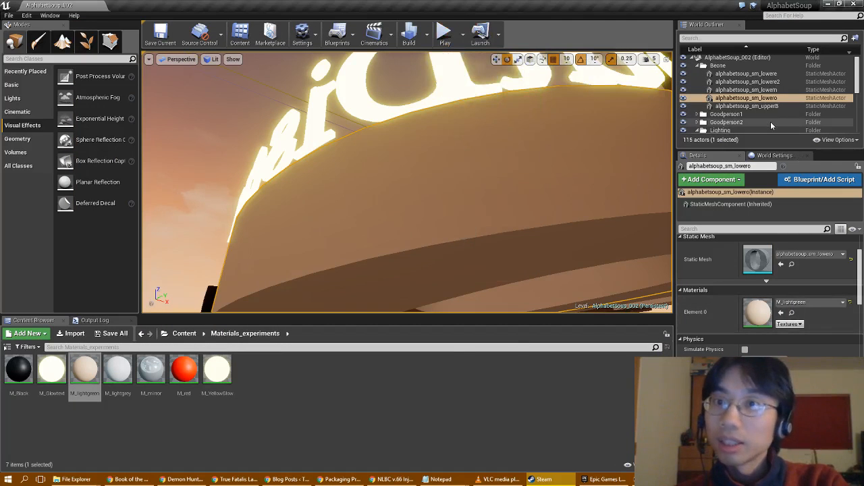
Review the BoxReflectionCapture's settings and set its scale to 20000 on all three axes.
scroll(772, 126, down, 2)
scroll(770, 123, down, 2)
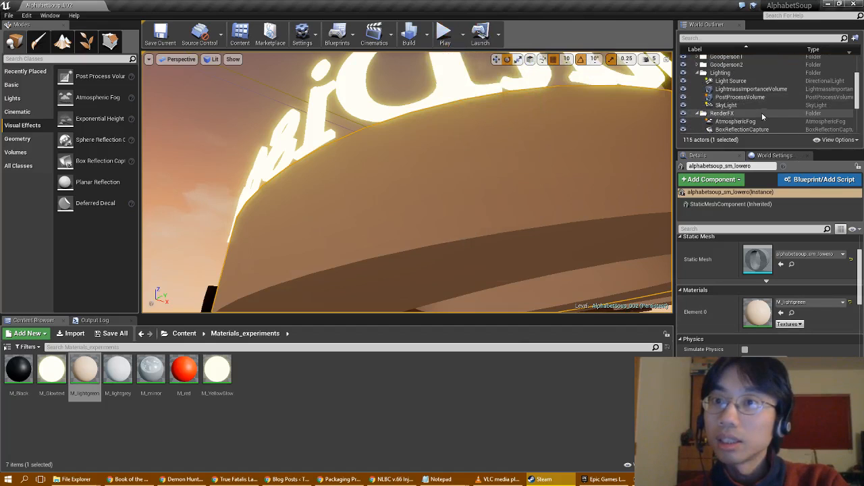
scroll(758, 109, down, 1)
click(750, 115)
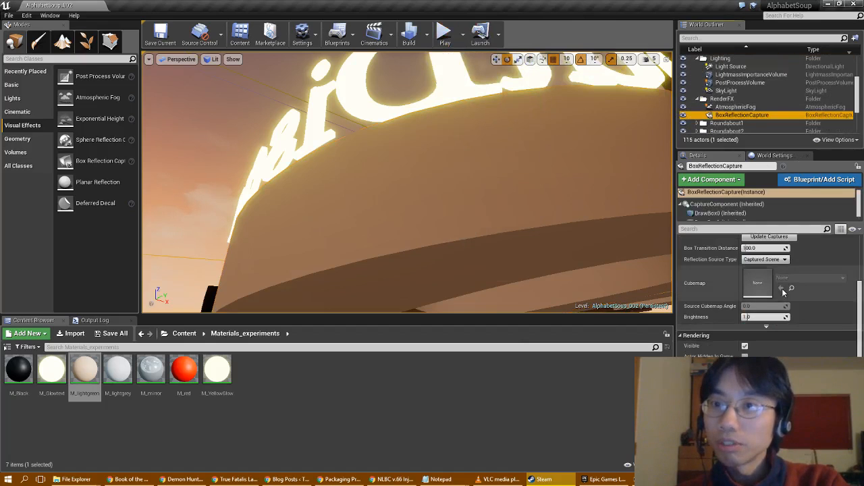
scroll(817, 312, down, 3)
scroll(797, 298, up, 1)
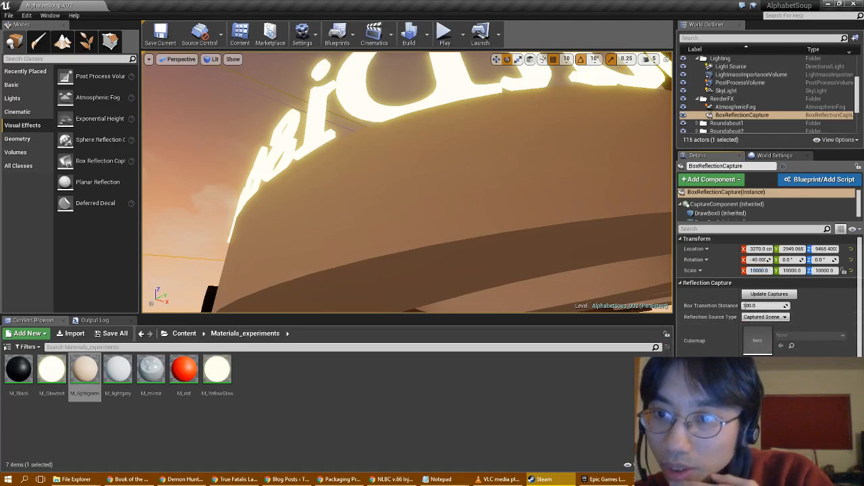
scroll(770, 291, down, 1)
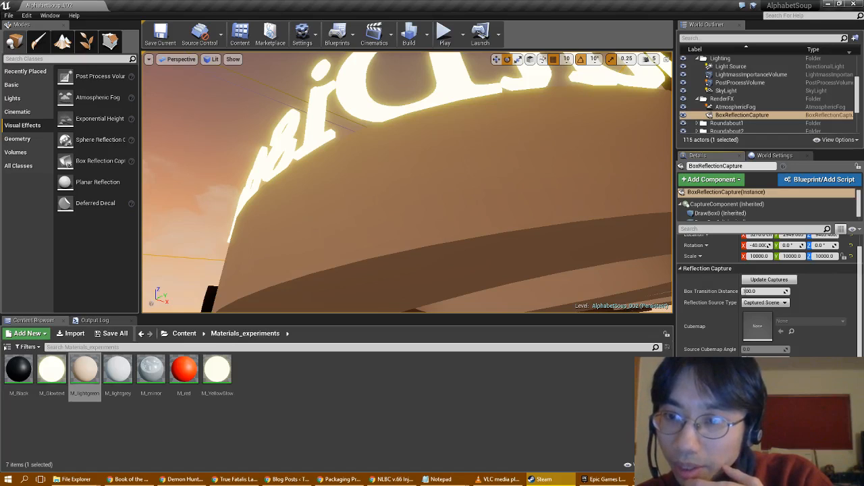
scroll(746, 346, down, 1)
scroll(747, 346, down, 1)
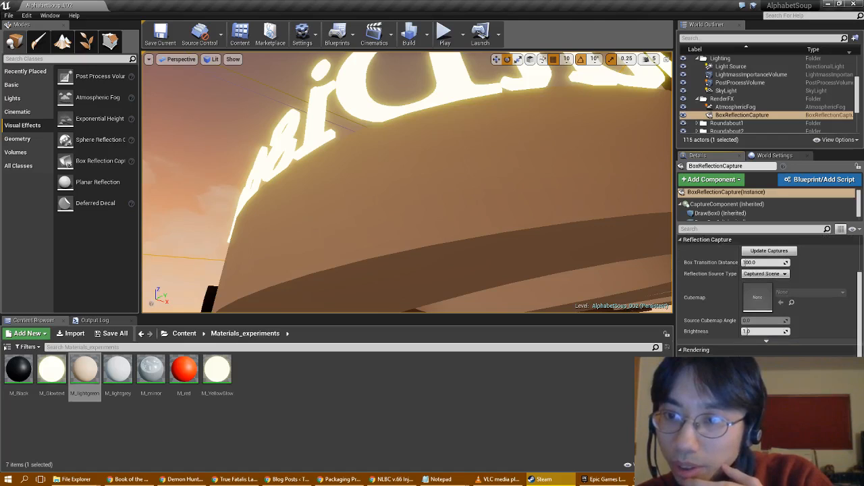
scroll(747, 324, down, 2)
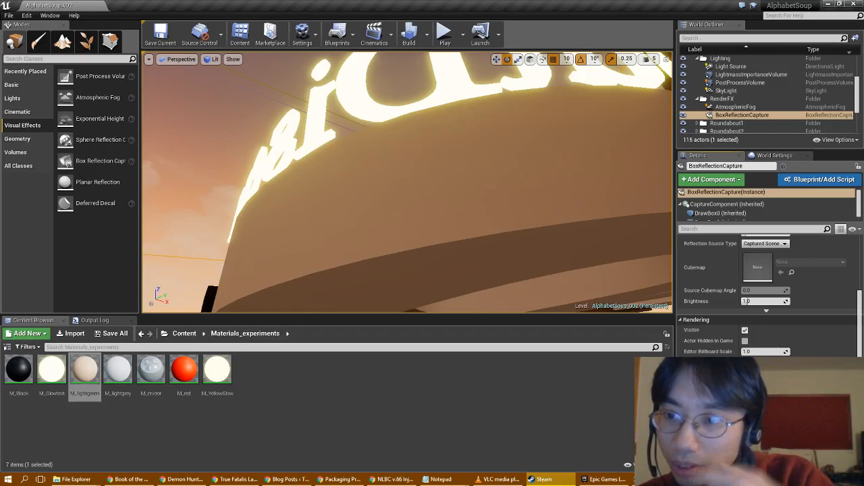
scroll(747, 301, up, 4)
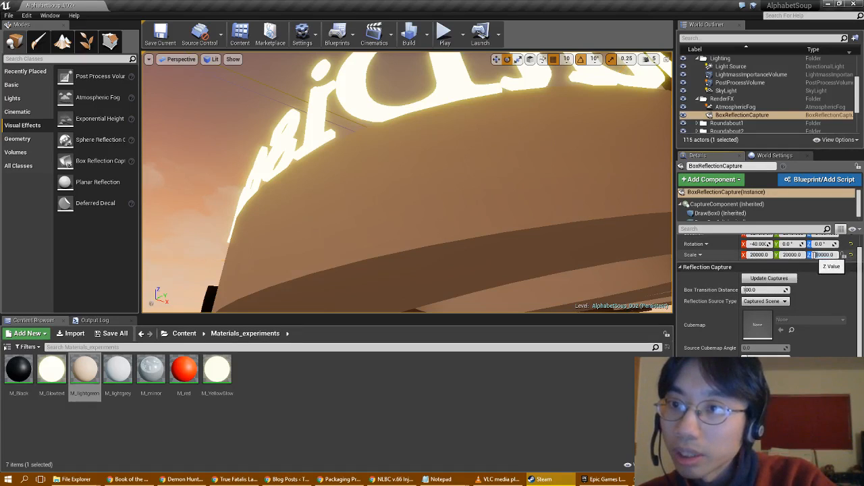
scroll(822, 278, up, 1)
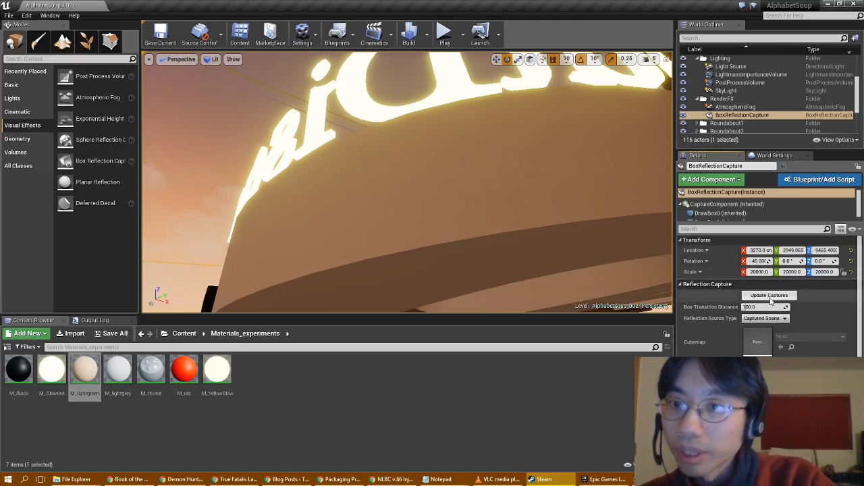
Inspect the letters and glowing text within the reflection capture box and rebuild the level.
right_drag(475, 225, 478, 178)
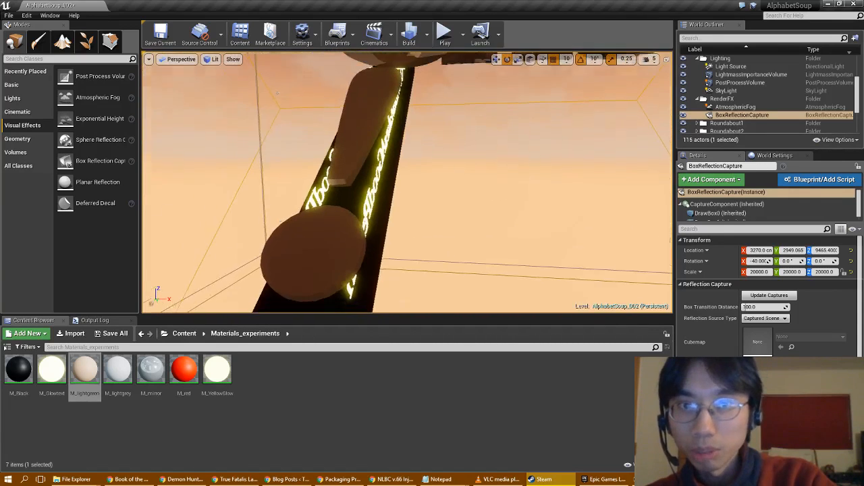
right_drag(407, 182, 520, 148)
click(409, 34)
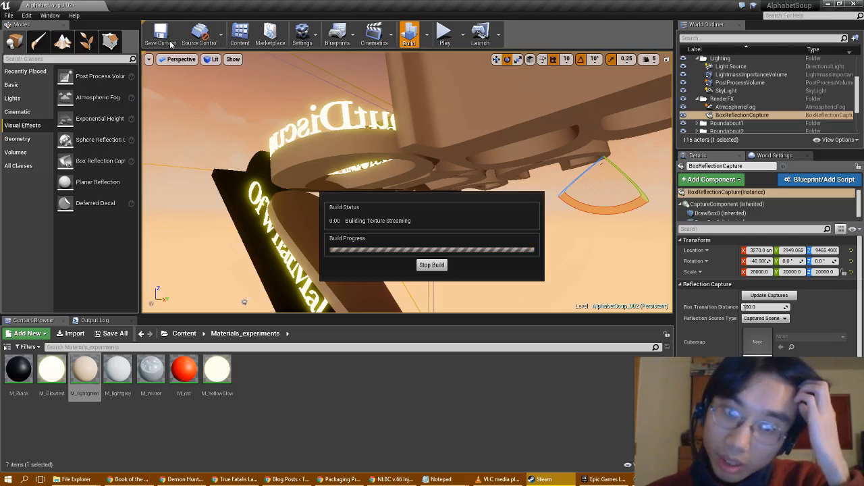
Switch to the Packaging Projects page in the browser and review .pak files, load time optimization, packaging settings and running packaged games.
click(341, 480)
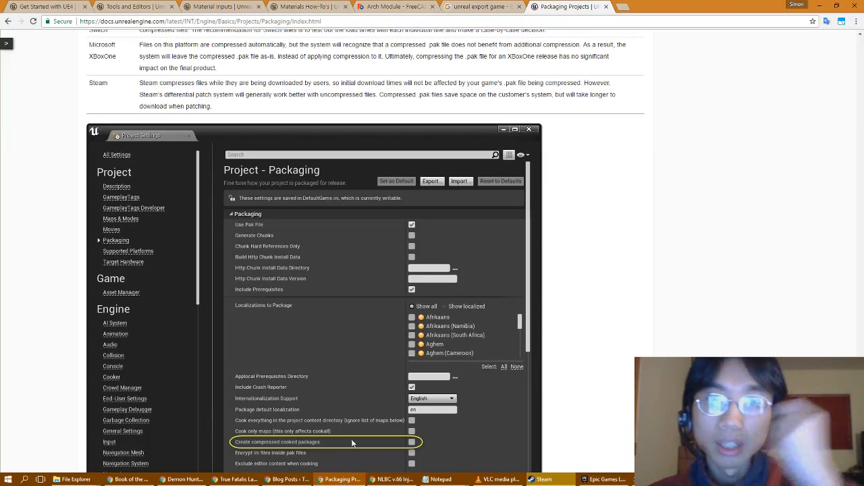
scroll(349, 383, down, 4)
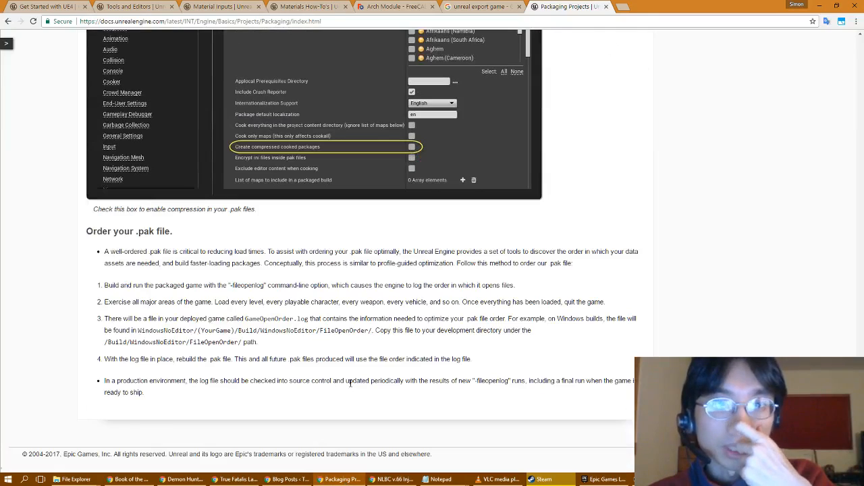
scroll(350, 382, up, 7)
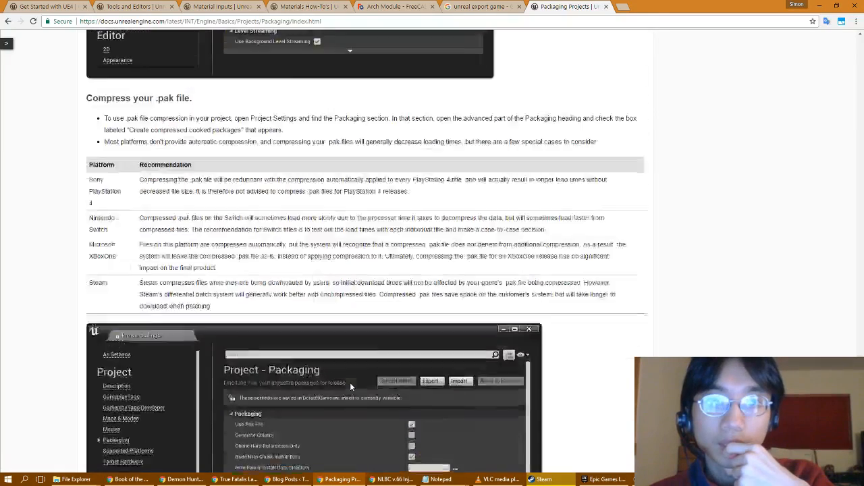
scroll(350, 382, up, 4)
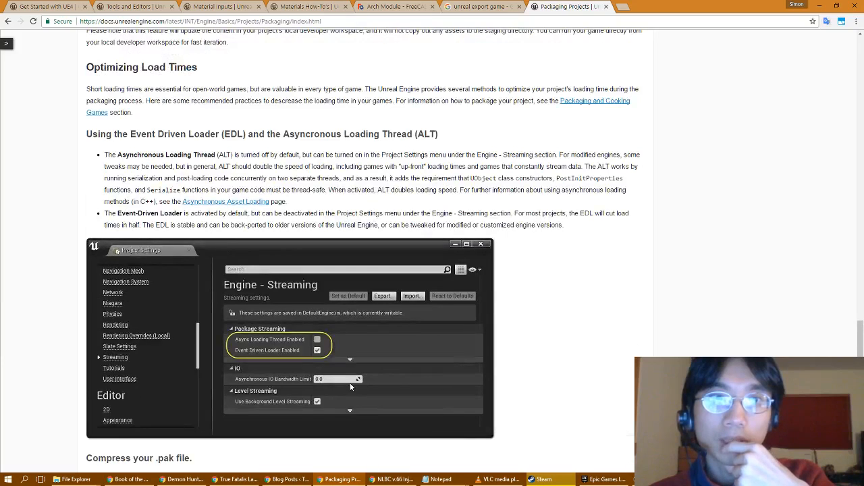
scroll(350, 383, up, 4)
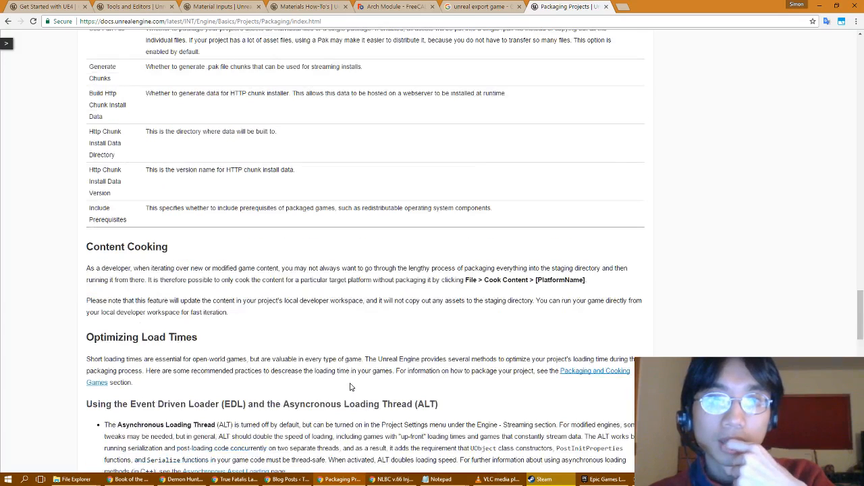
scroll(350, 387, up, 3)
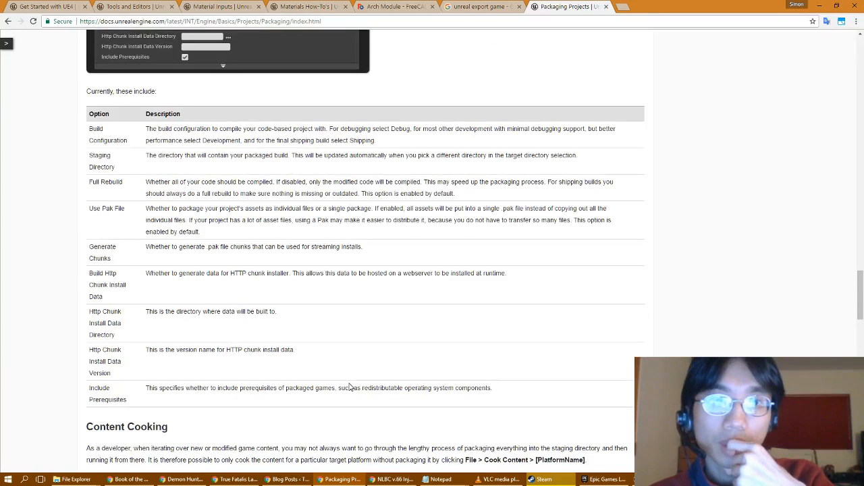
scroll(349, 387, up, 6)
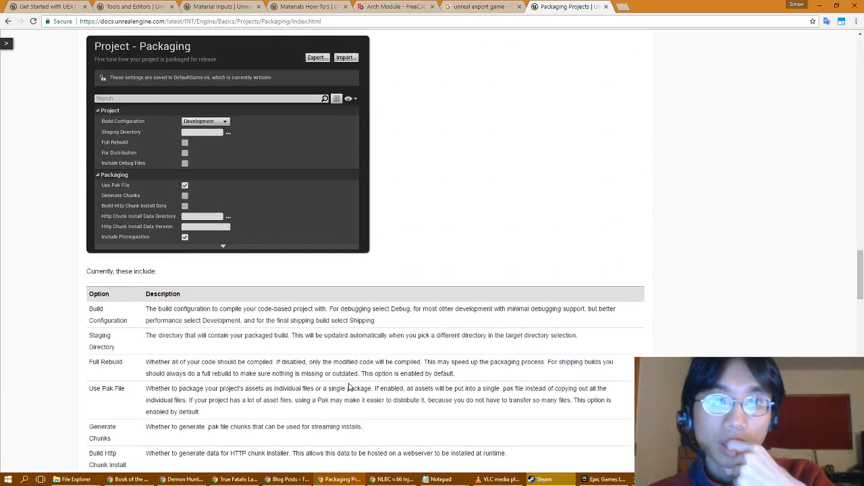
scroll(350, 387, up, 4)
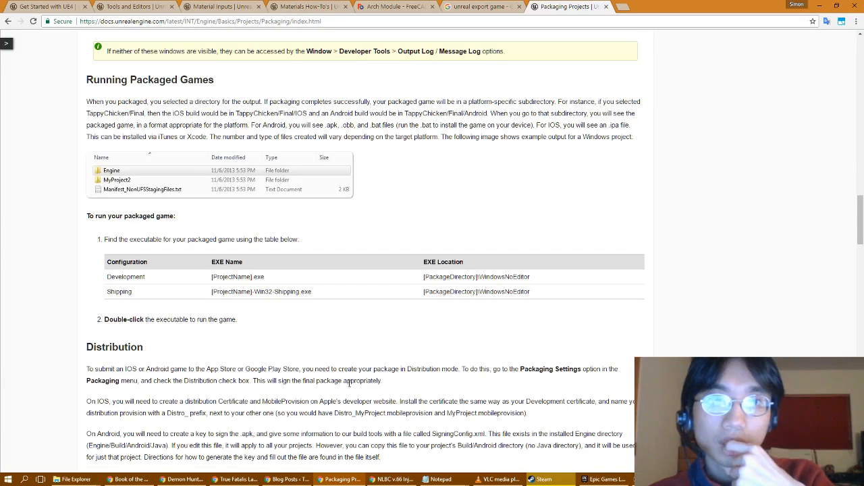
Switch back to the Unreal Editor and move NetworkPlayerStart among the glowing letters to about X 1811.7, Y -2710.7.
key(alt+Tab)
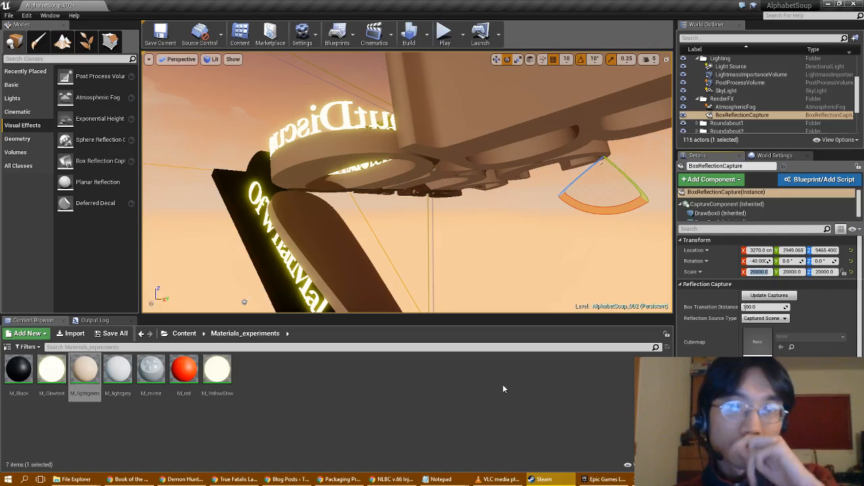
right_drag(414, 243, 525, 221)
key(a)
key(w)
key(a)
key(w)
key(w)
key(w)
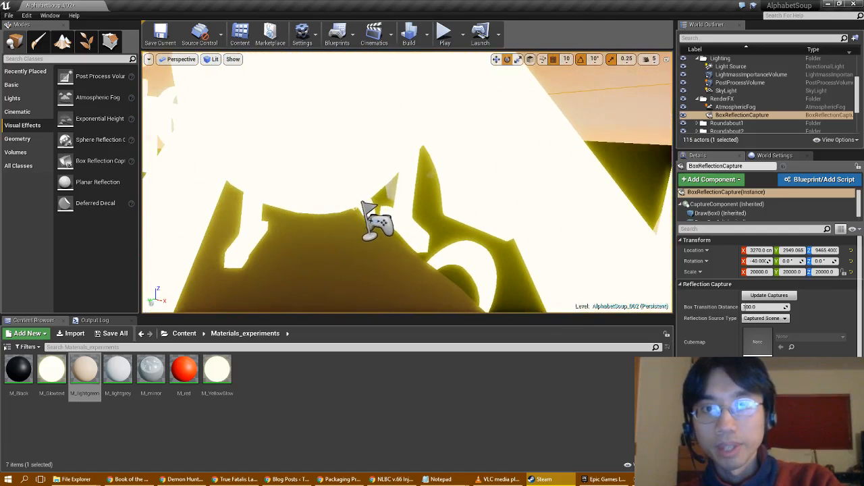
click(367, 216)
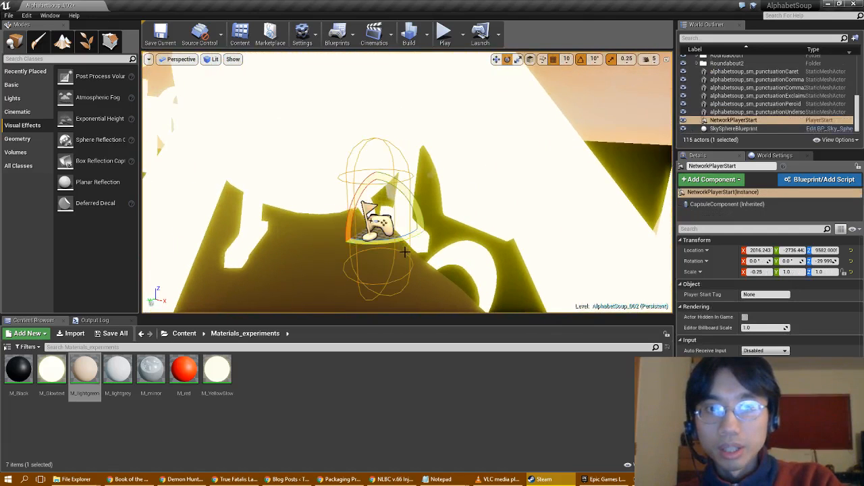
right_drag(366, 216, 483, 235)
key(s)
key(w)
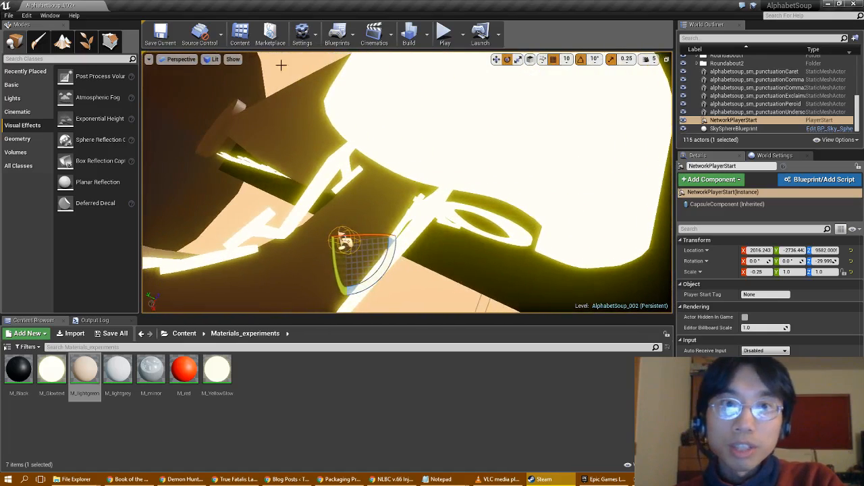
click(497, 59)
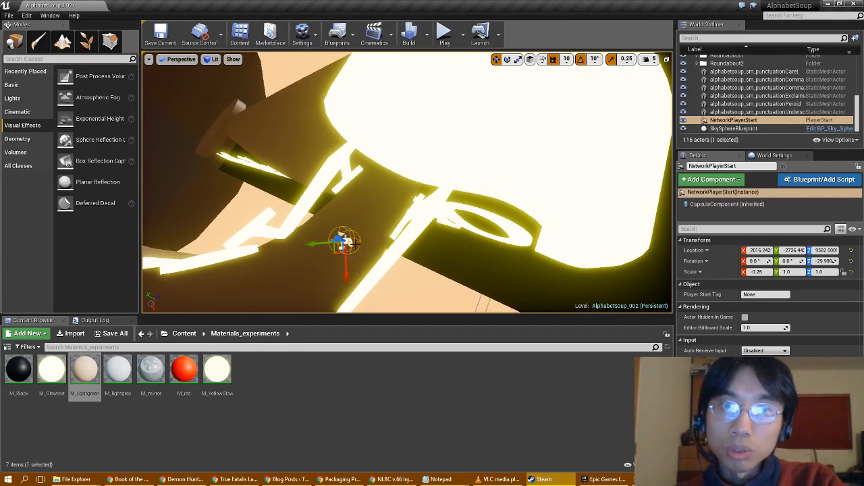
drag(338, 251, 361, 193)
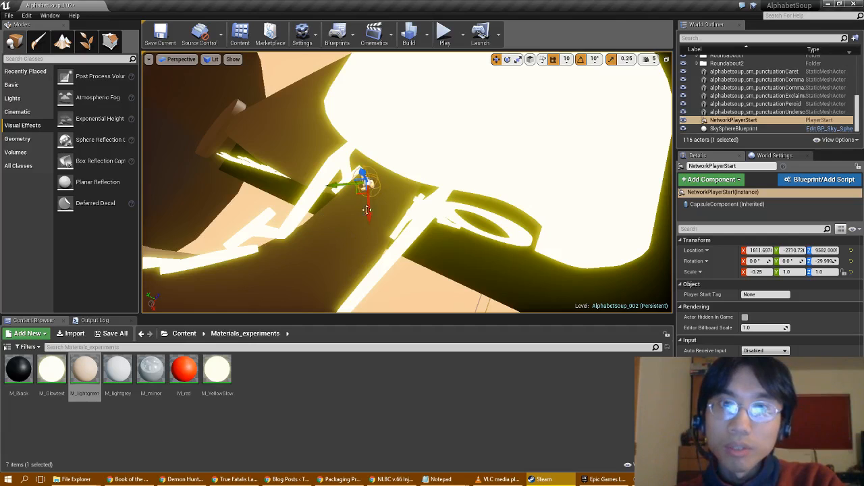
Play the level twice in the editor to check the view from the moved player start, stopping each session.
click(444, 38)
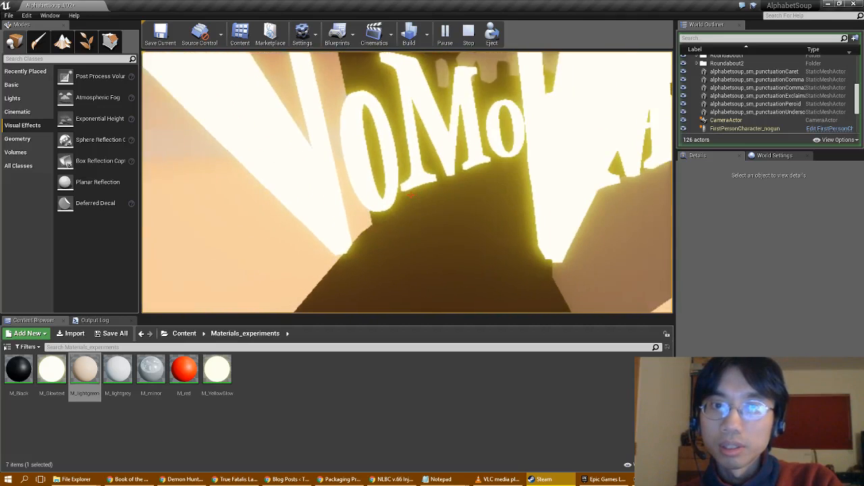
key(Escape)
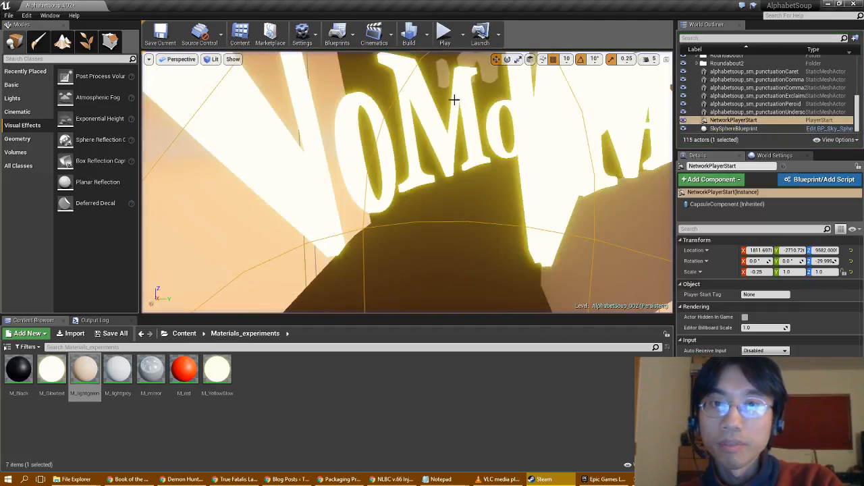
click(443, 36)
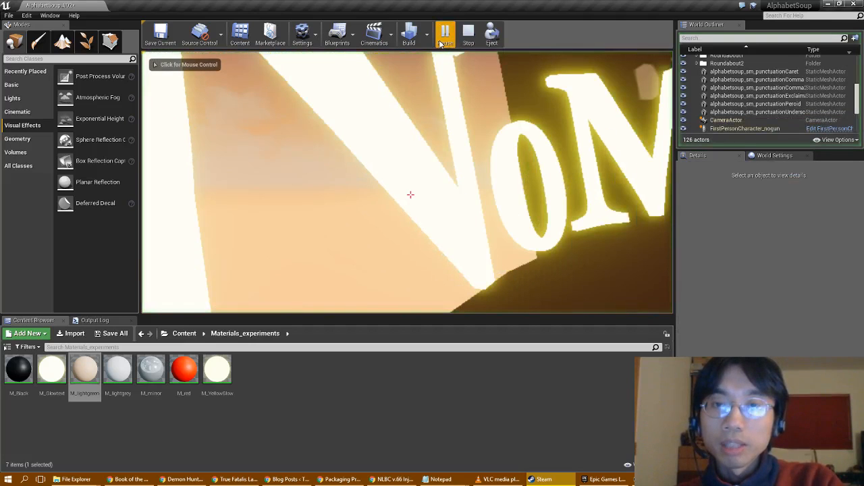
click(435, 191)
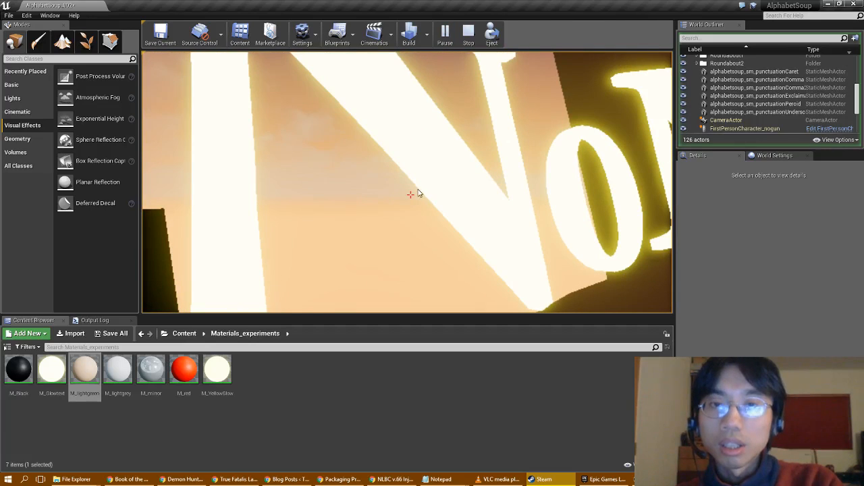
key(Escape)
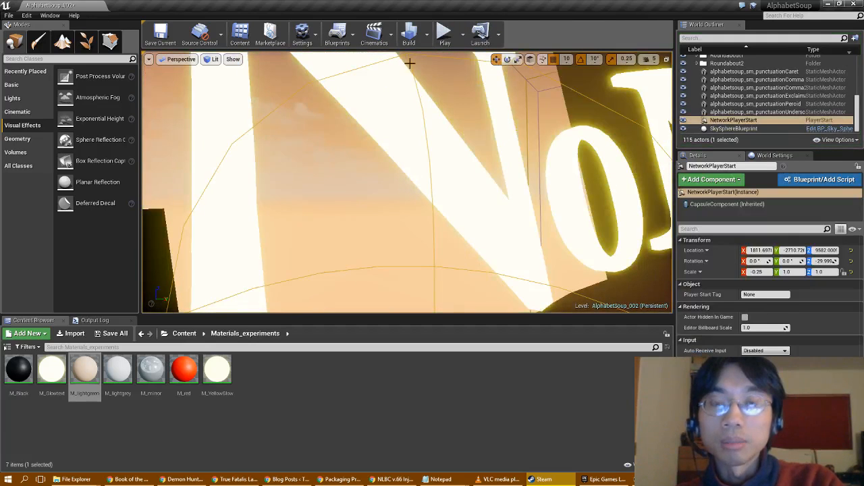
Rotate NetworkPlayerStart to about -40° around Z and play the level to check the starting view.
right_drag(538, 254, 595, 290)
key(s)
key(w)
mouse_move(435, 80)
right_down()
mouse_move(413, 88)
mouse_move(434, 80)
right_up()
click(508, 60)
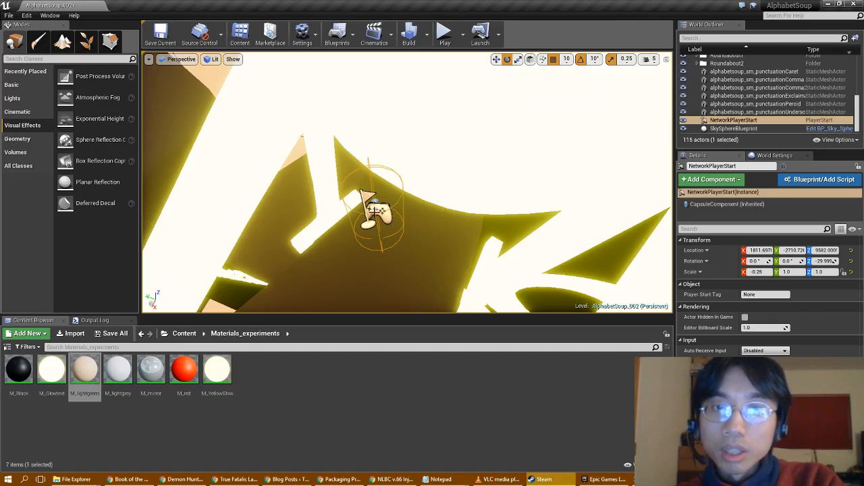
drag(404, 244, 423, 251)
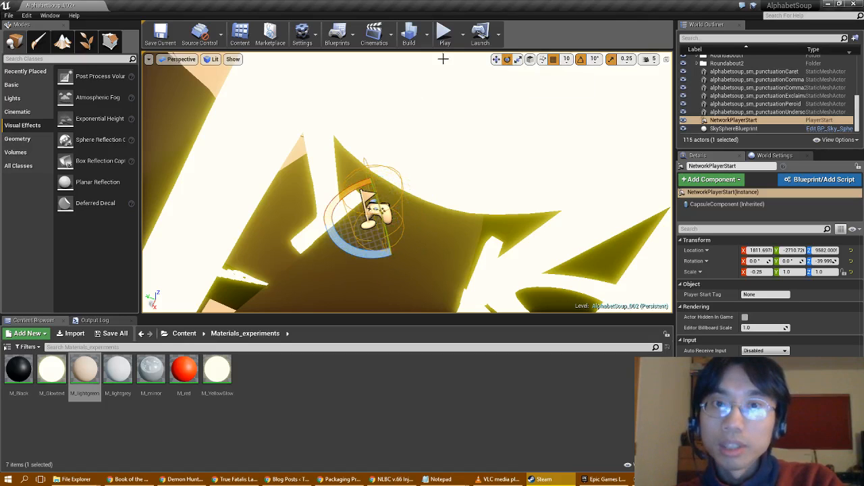
click(451, 37)
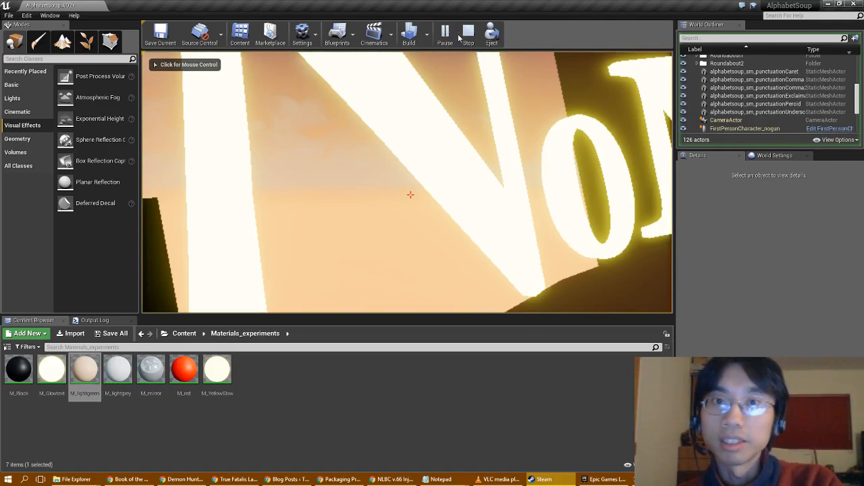
Stop the play session, check the area beneath the glowing letter rings, and save all project changes.
click(468, 32)
right_drag(409, 158, 397, 200)
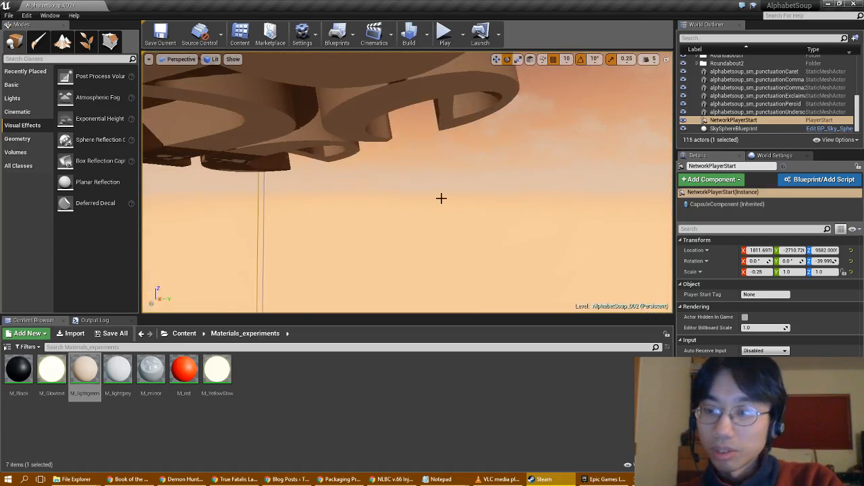
right_drag(441, 198, 425, 195)
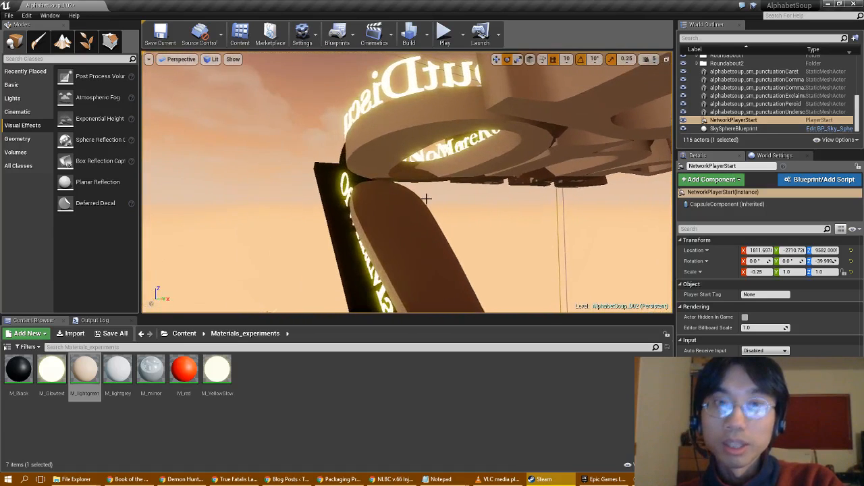
click(10, 15)
click(44, 92)
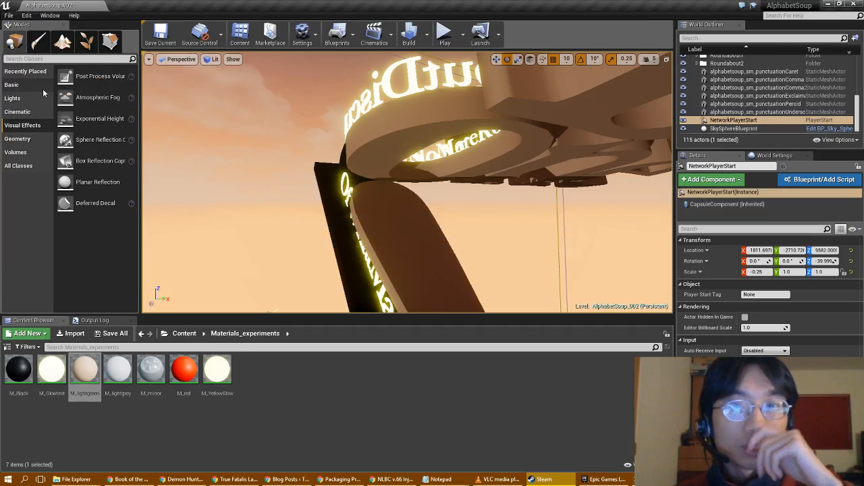
Start packaging the project for Windows (64-bit) and browse the available destination folders.
click(10, 15)
mouse_move(54, 162)
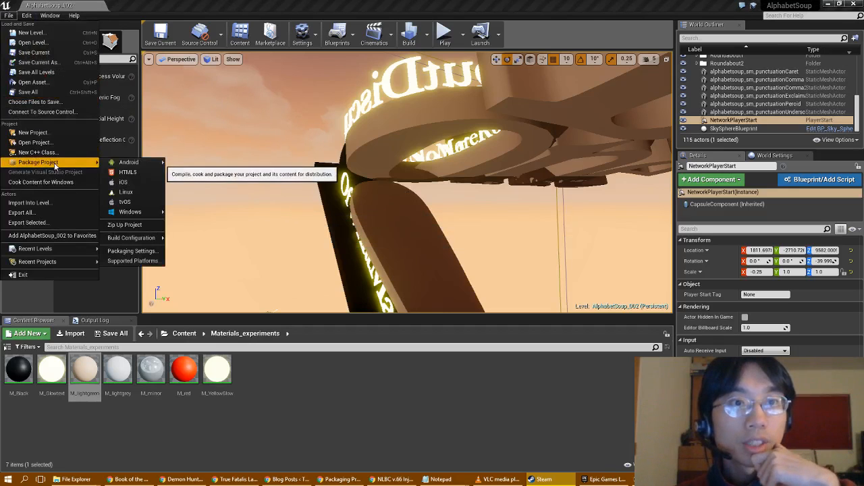
mouse_move(141, 212)
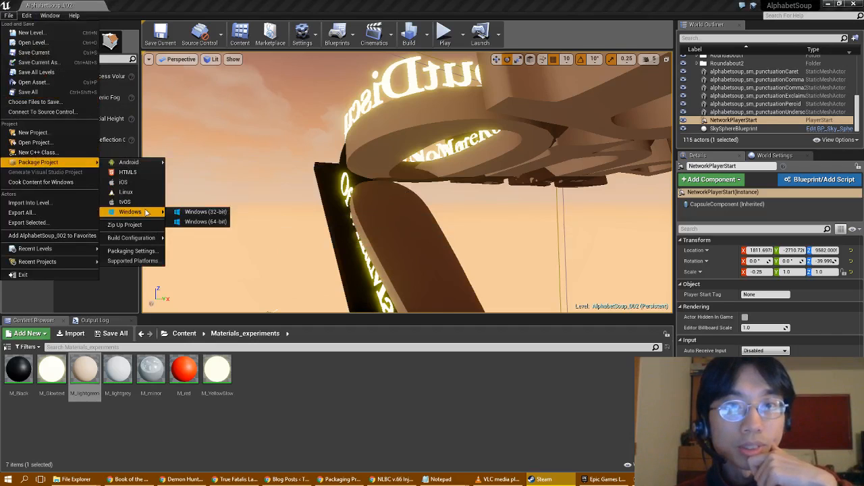
click(194, 221)
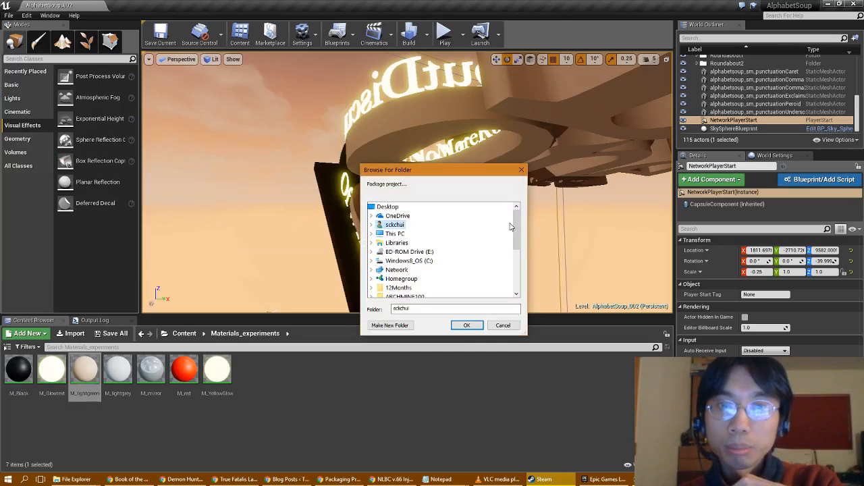
mouse_move(516, 222)
mouse_down()
mouse_move(521, 267)
mouse_move(525, 216)
mouse_up()
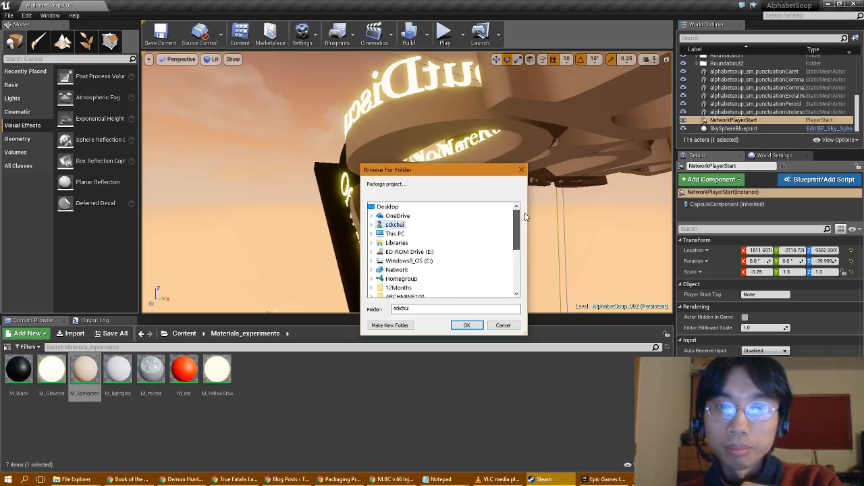
click(372, 224)
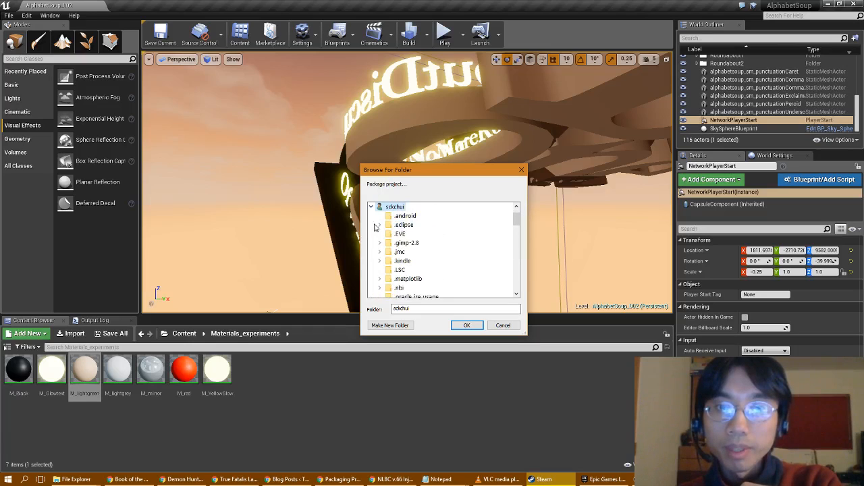
scroll(447, 249, up, 1)
click(371, 224)
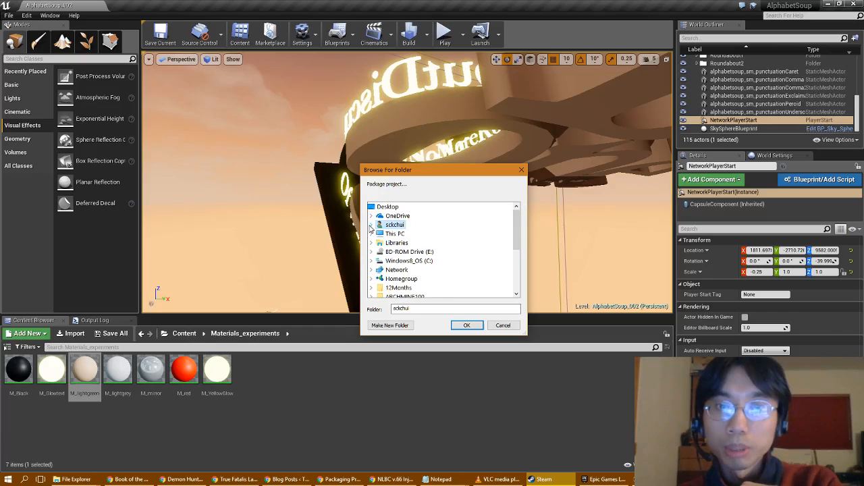
mouse_move(516, 234)
mouse_down()
mouse_move(520, 277)
mouse_move(517, 234)
mouse_up()
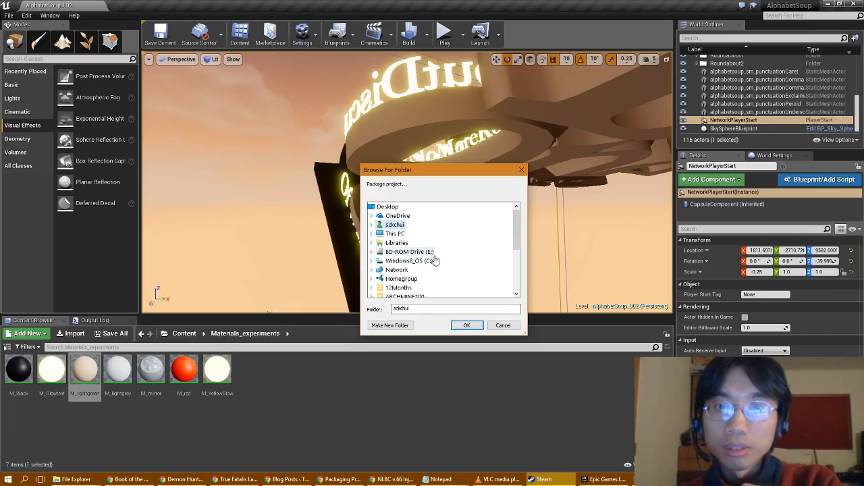
mouse_move(515, 233)
mouse_down()
mouse_move(520, 283)
mouse_move(518, 236)
mouse_up()
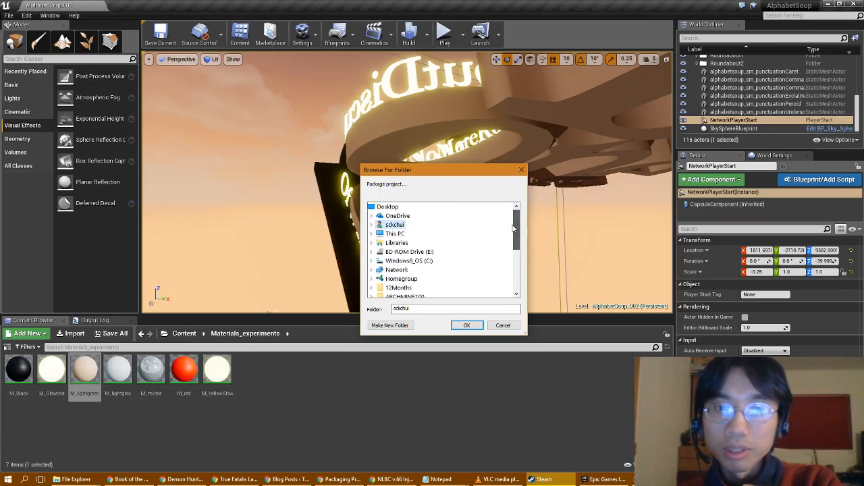
Create a folder named AlphabetSoup on the Desktop and package the project into it.
click(388, 207)
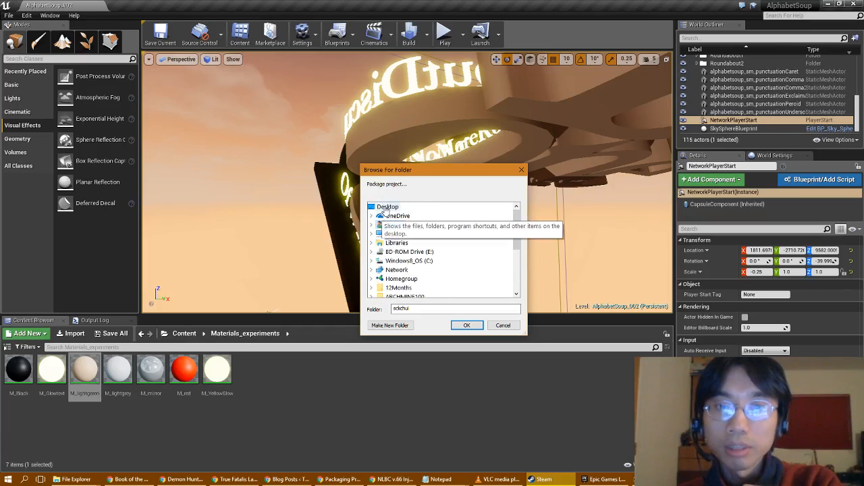
click(391, 325)
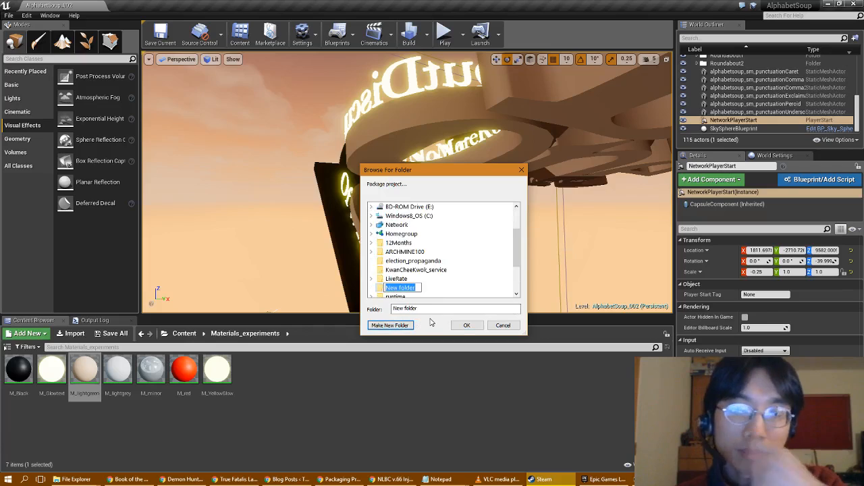
text(Asph)
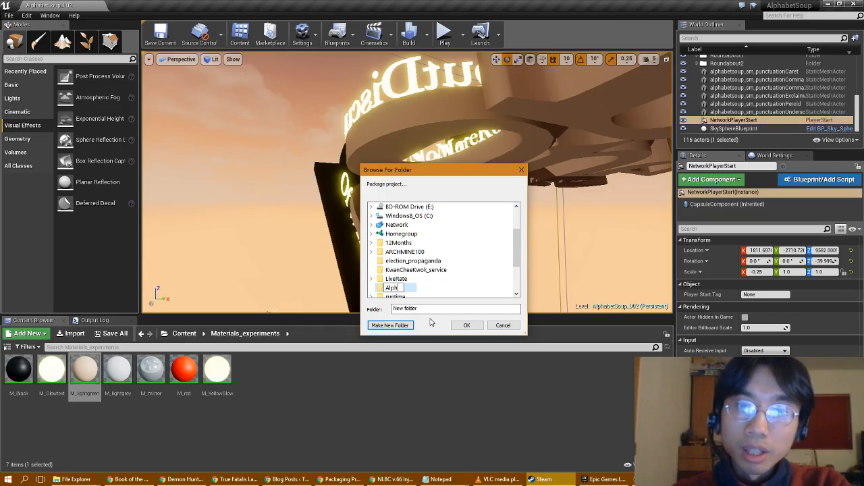
text(abetSoup)
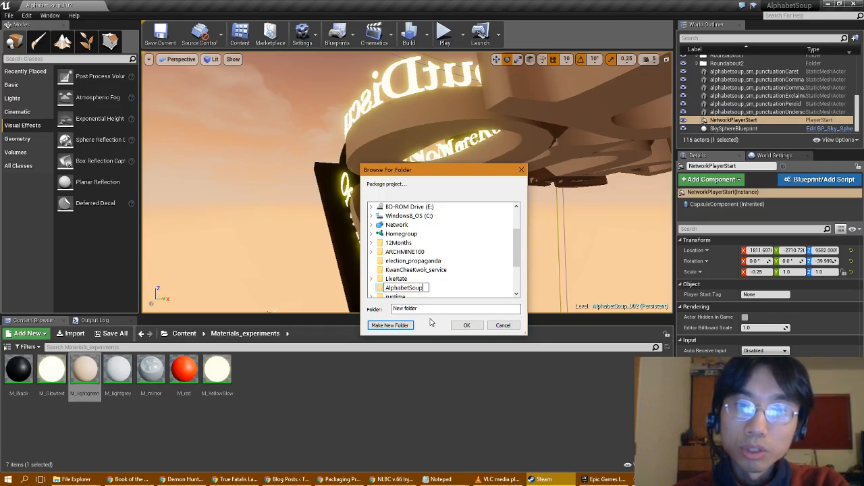
key(Return)
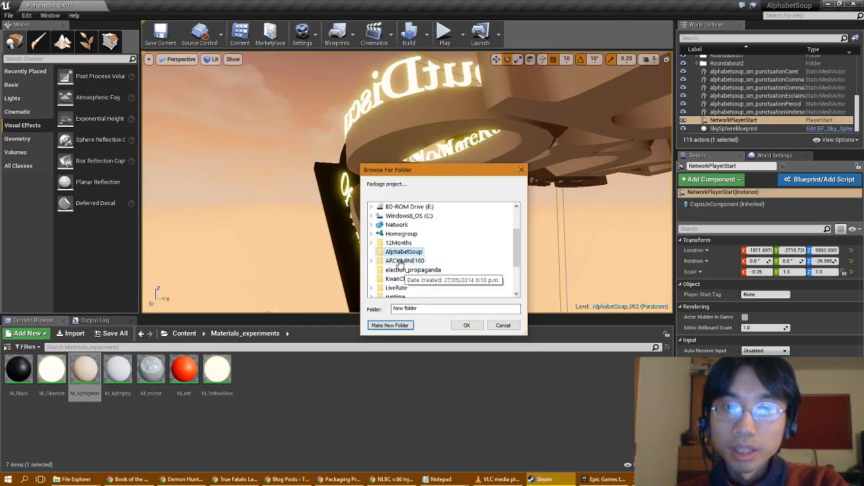
click(467, 325)
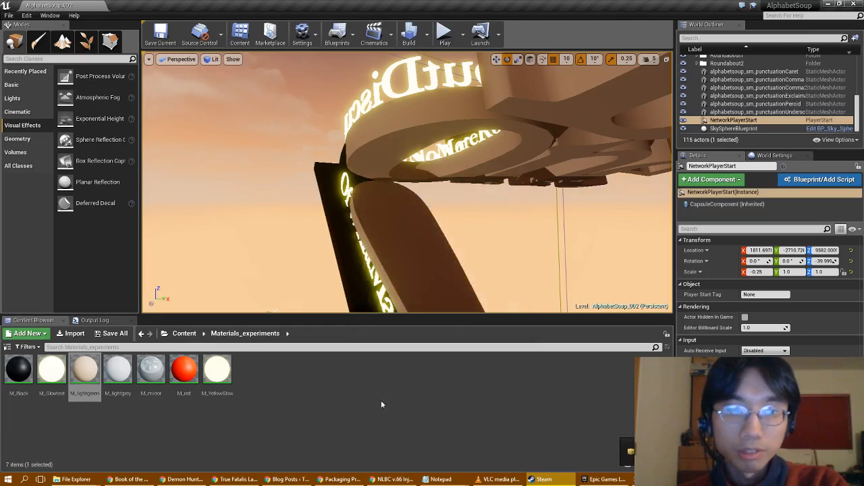
Switch to File Explorer, open the AlphabetSoup folder on the Desktop, and move its window aside to watch the packaging output.
mouse_move(76, 480)
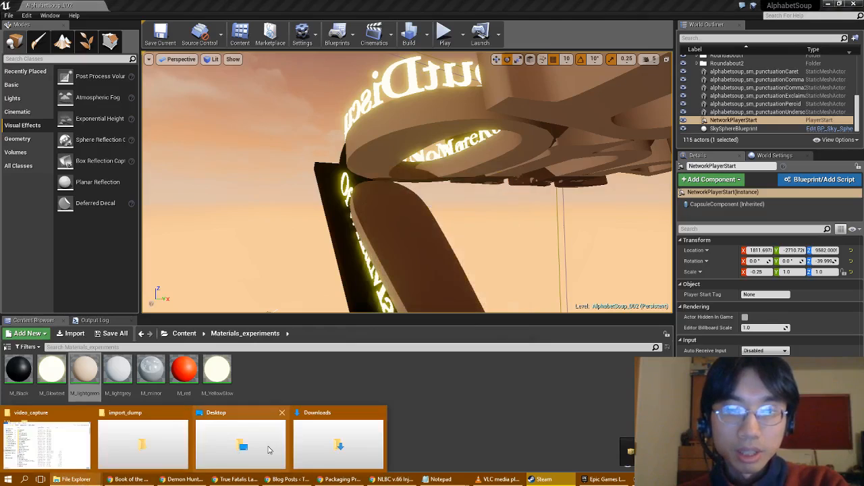
click(254, 447)
scroll(427, 302, down, 1)
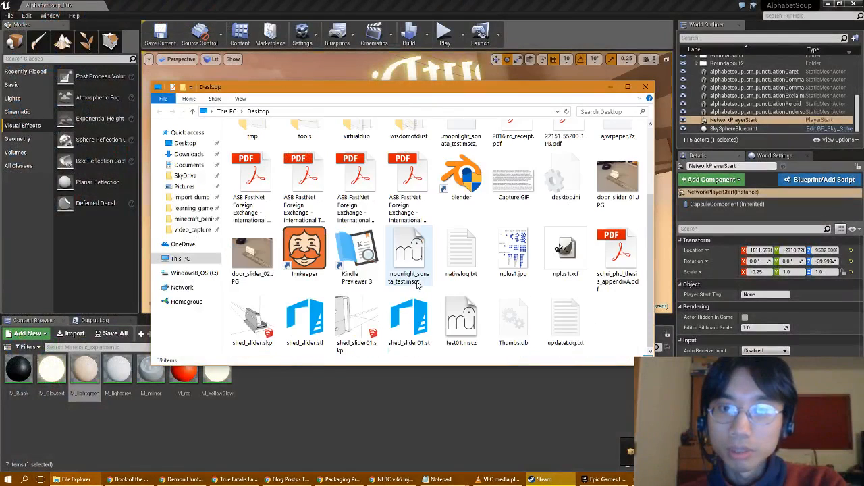
scroll(427, 302, up, 1)
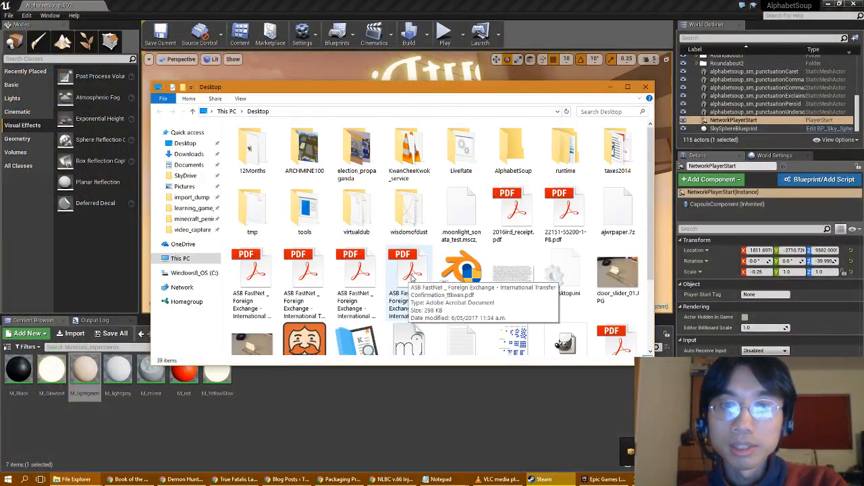
scroll(429, 297, down, 1)
scroll(436, 264, up, 3)
double_click(513, 148)
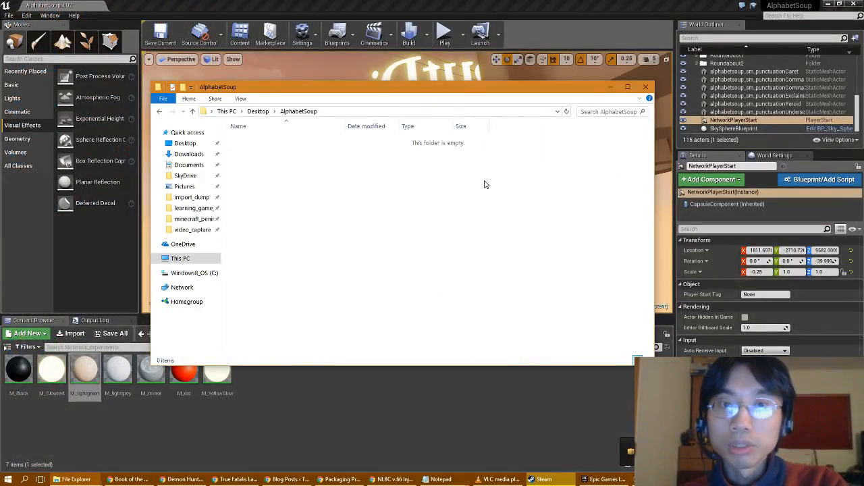
drag(417, 92, 512, 148)
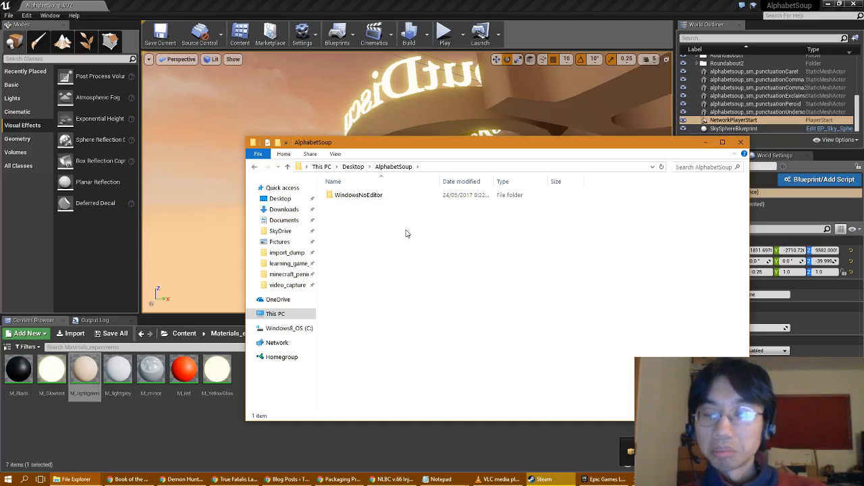
Check the WindowsNoEditor folder, and switch back to the Unreal Editor to read the packaging messages in the output log.
double_click(375, 202)
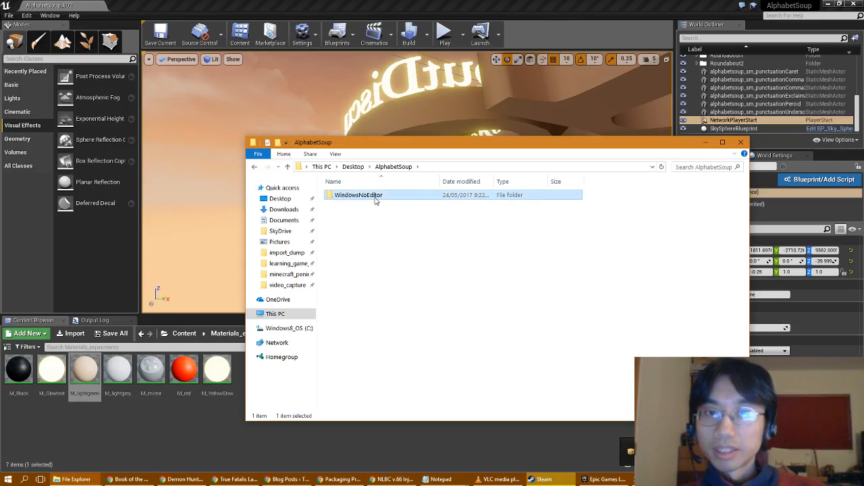
click(397, 167)
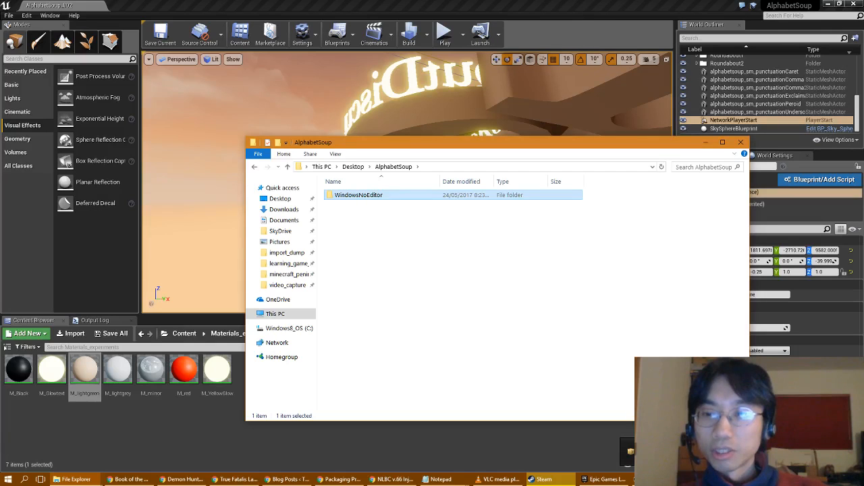
key(alt+Tab)
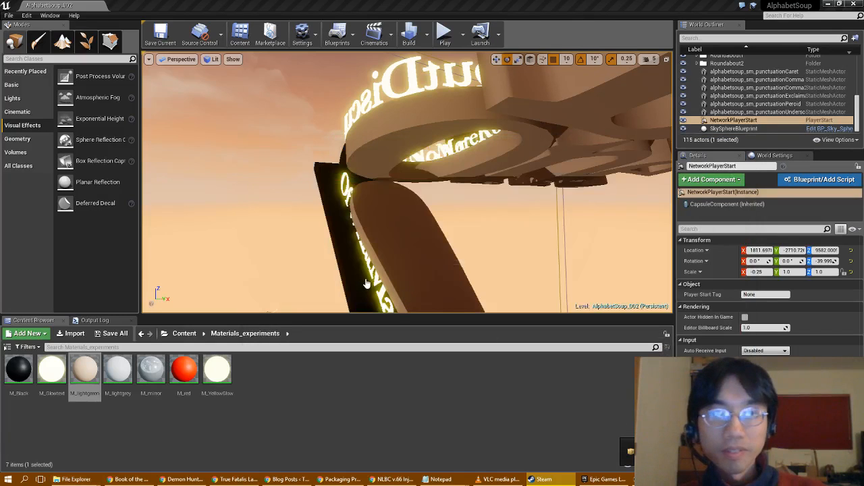
click(95, 321)
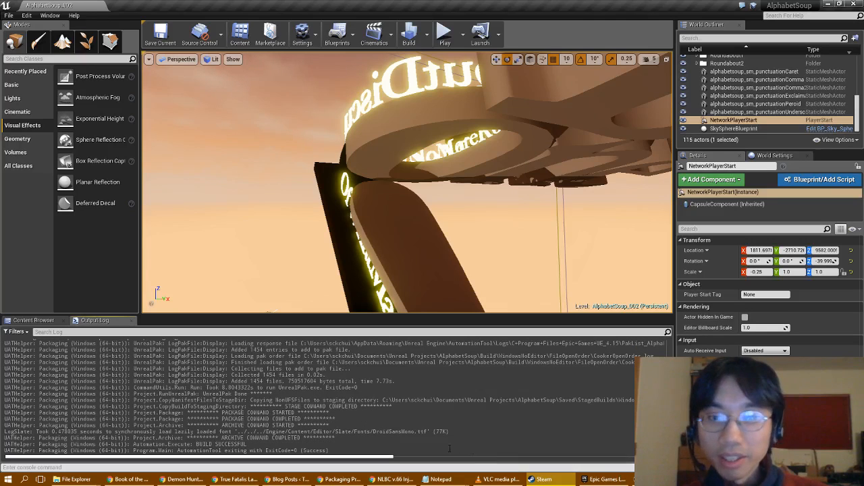
Return to File Explorer and examine the packaged WindowsNoEditor folder, including its Engine and AlphabetSoup subfolders.
mouse_move(81, 476)
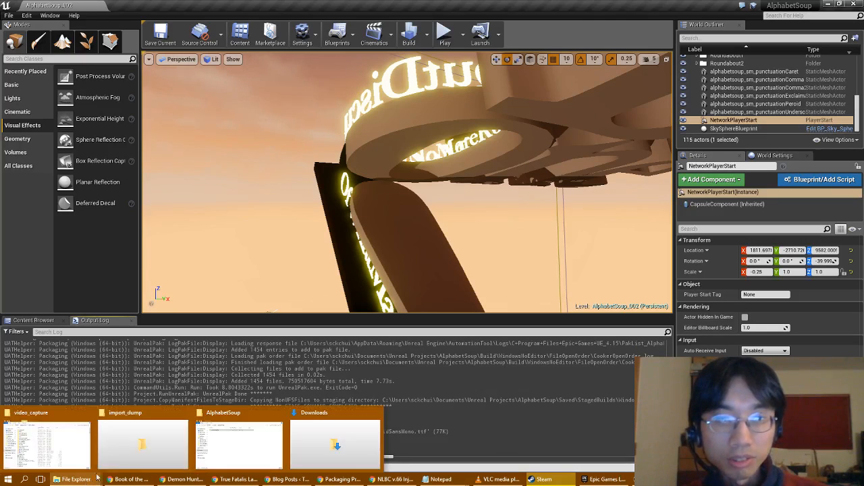
click(253, 443)
double_click(365, 197)
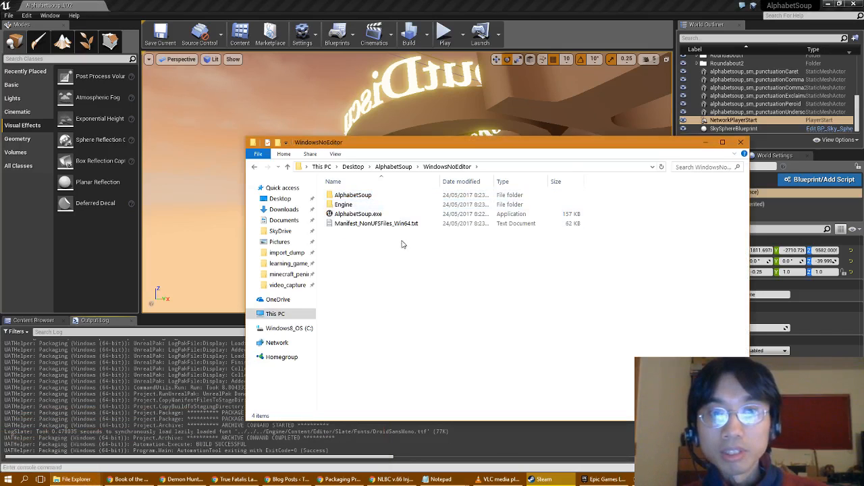
double_click(378, 204)
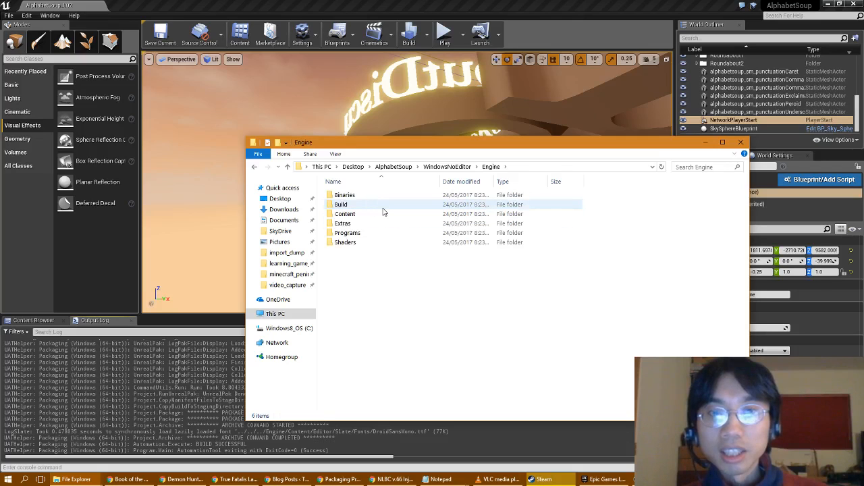
click(447, 166)
double_click(382, 195)
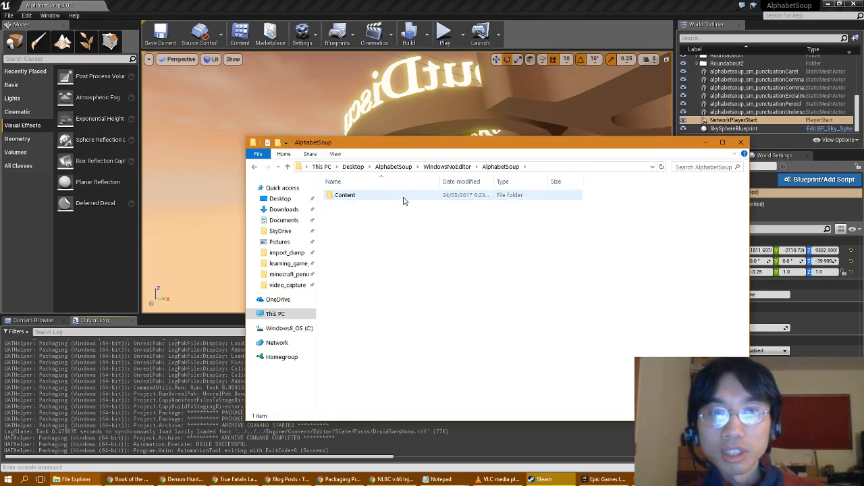
click(447, 166)
Run the packaged AlphabetSoup.exe and walk forward along the path between the rows of glowing letters.
double_click(385, 214)
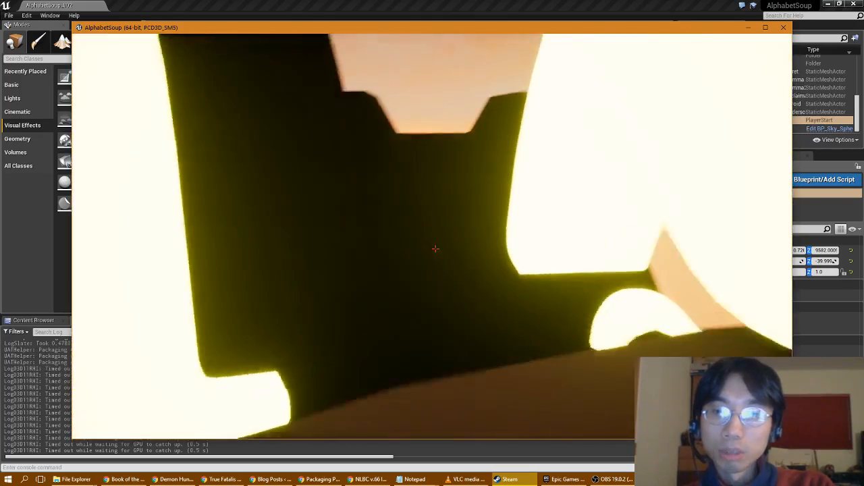
key(w)
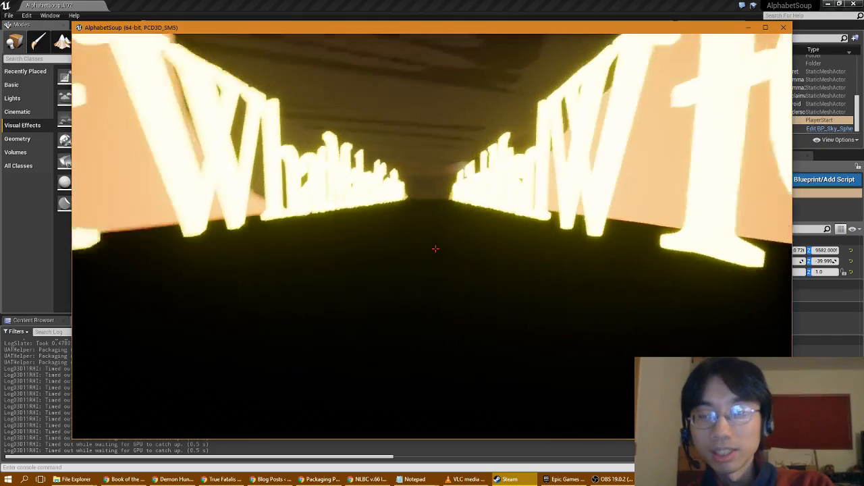
key(w)
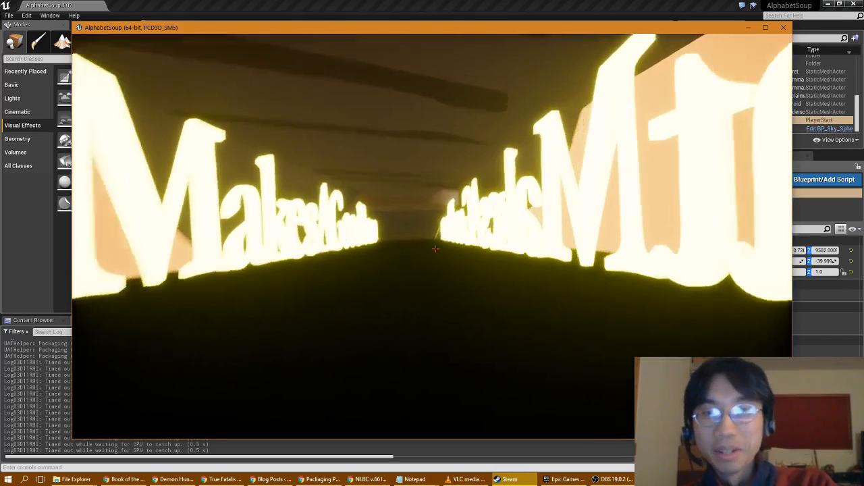
key(w)
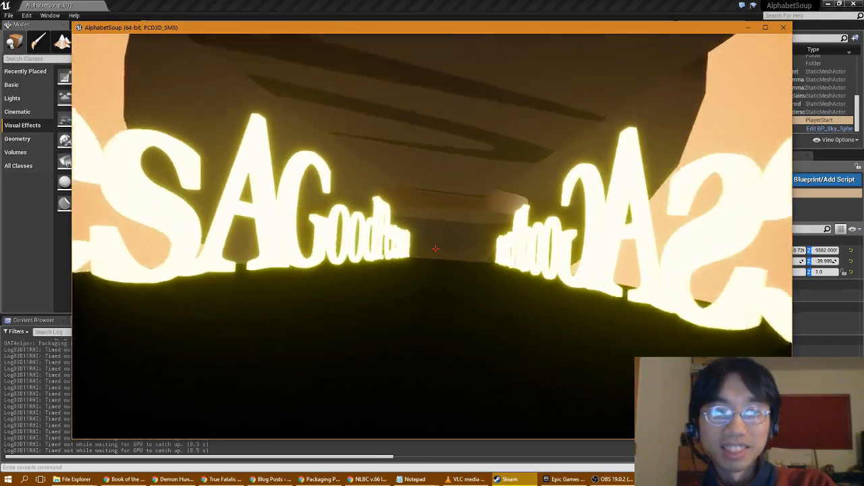
key(w)
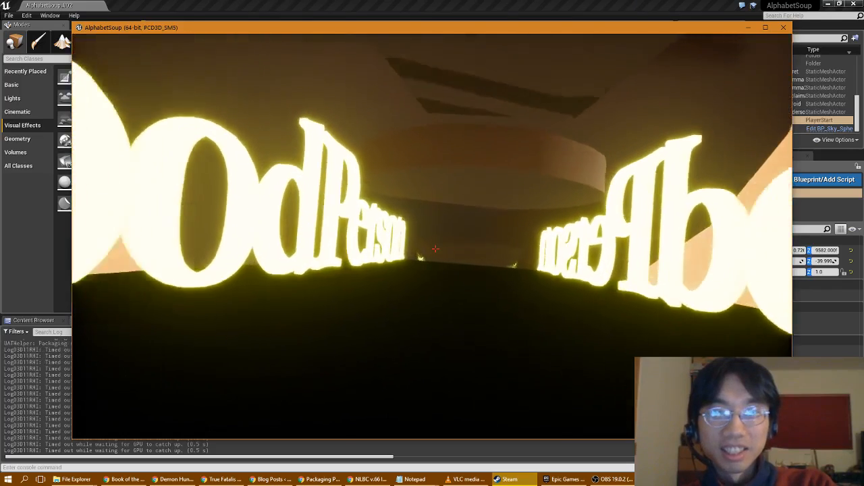
Walk on past the glowing letters in the packaged game, look up at the overhead letters, and close the game.
key(w)
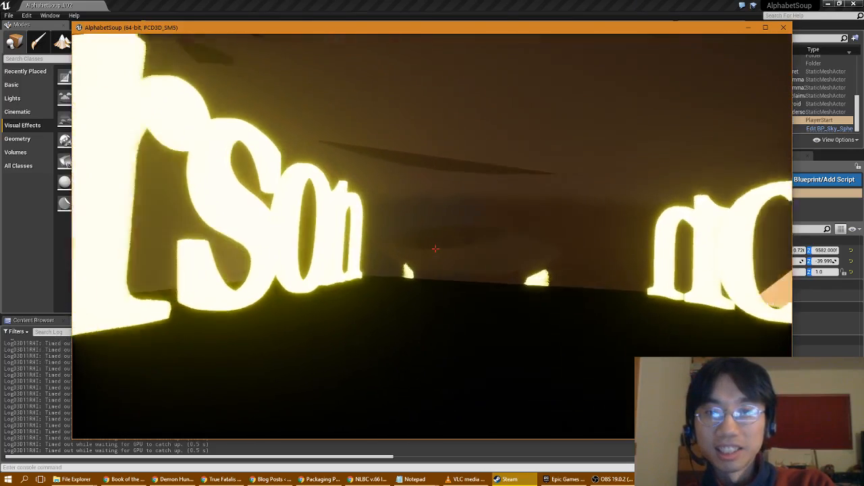
key(w)
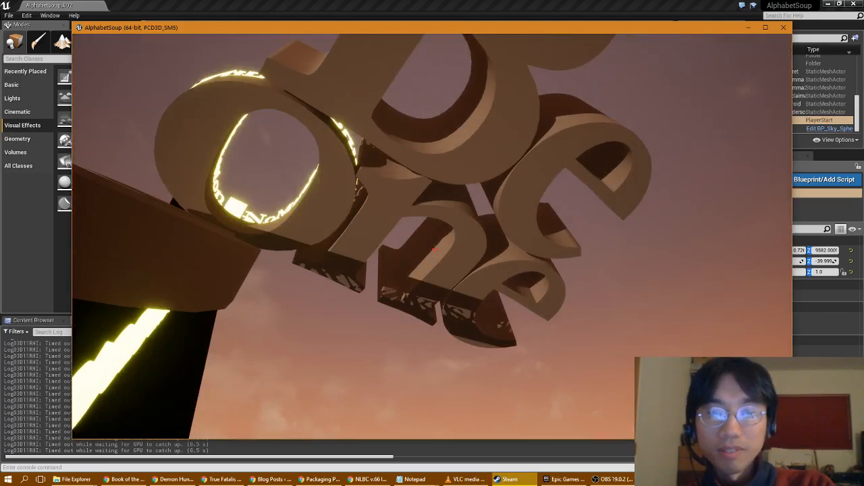
key(alt+Tab)
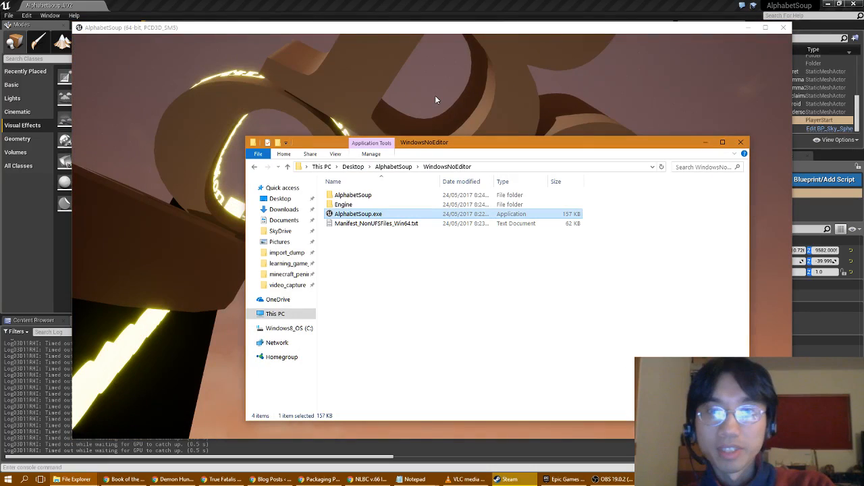
click(784, 30)
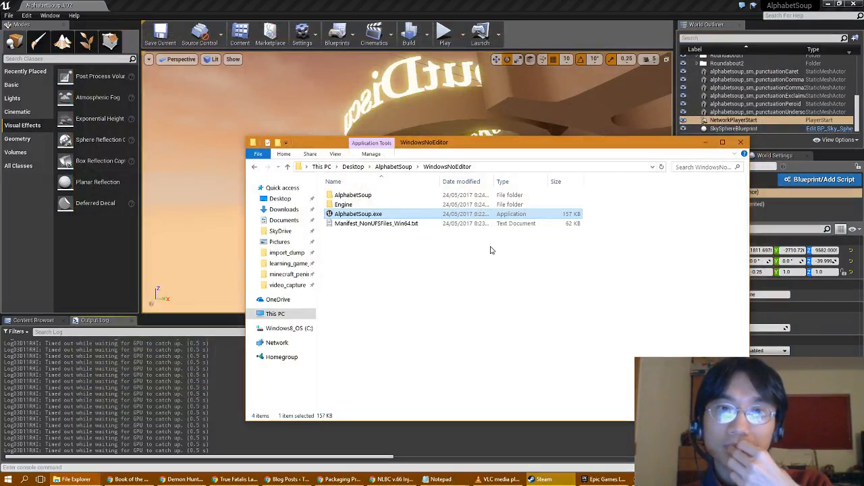
Examine the class defaults of the FirstPersonGameMode blueprint in the project's FirstPersonBP/Blueprints folder, and close its editor.
click(39, 321)
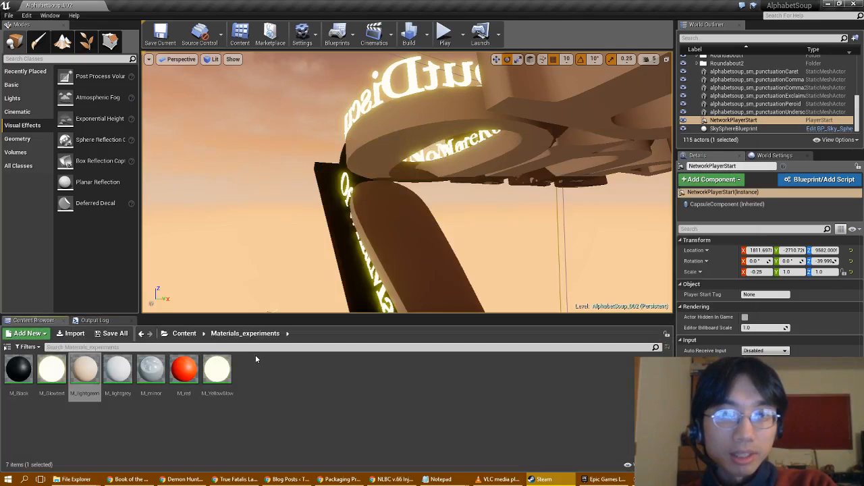
click(192, 334)
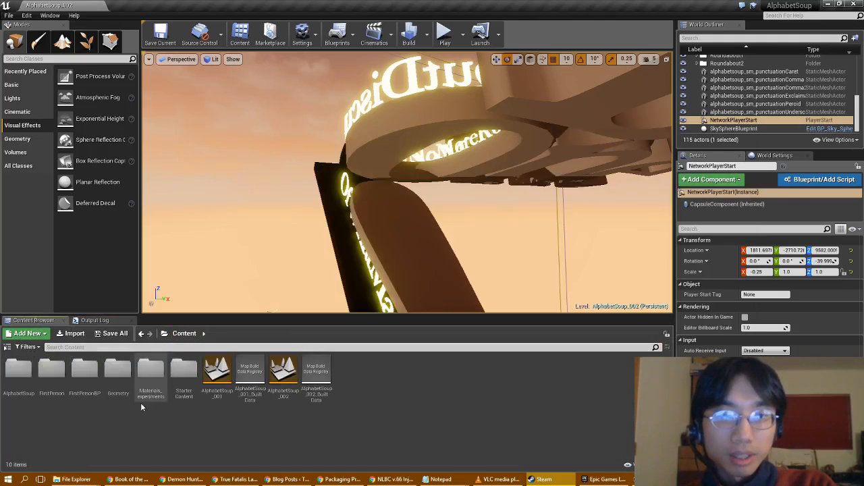
double_click(84, 373)
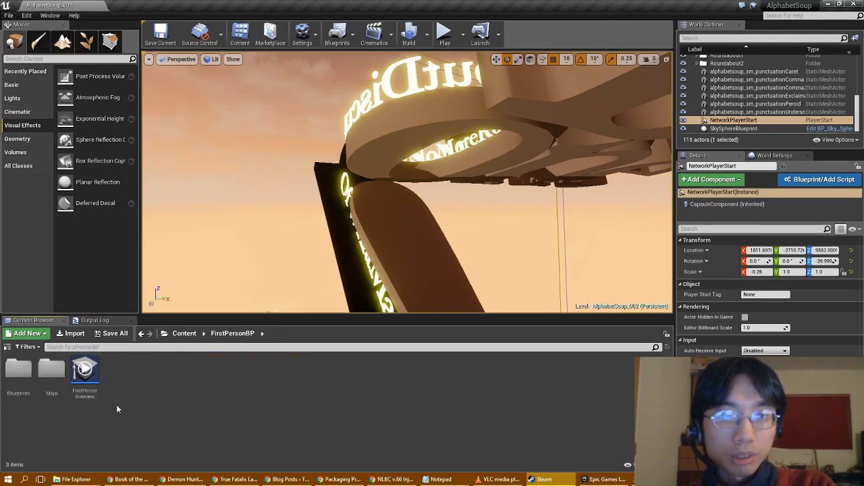
double_click(18, 371)
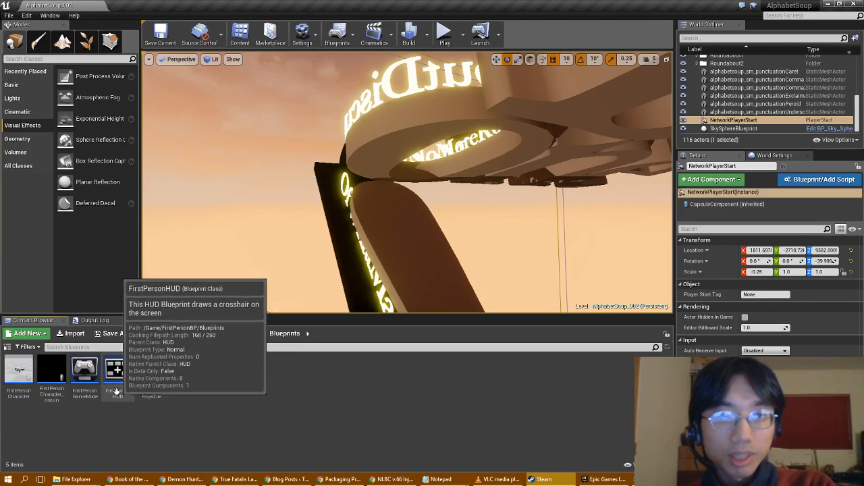
double_click(84, 372)
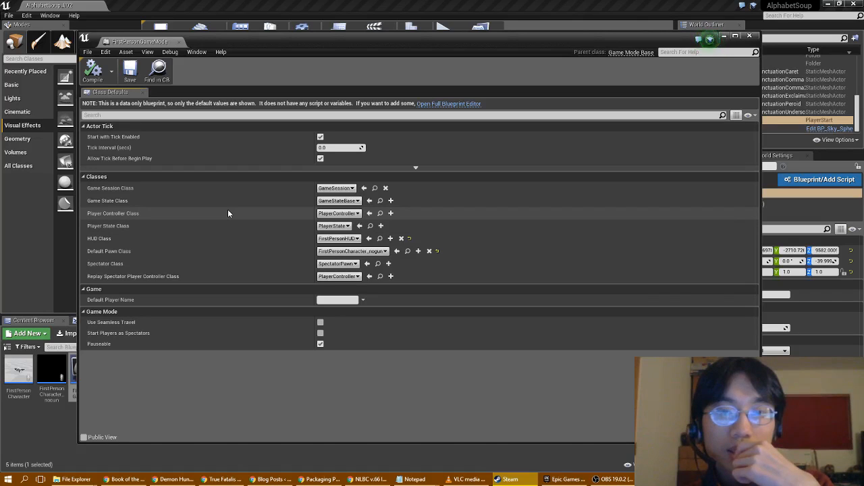
click(749, 36)
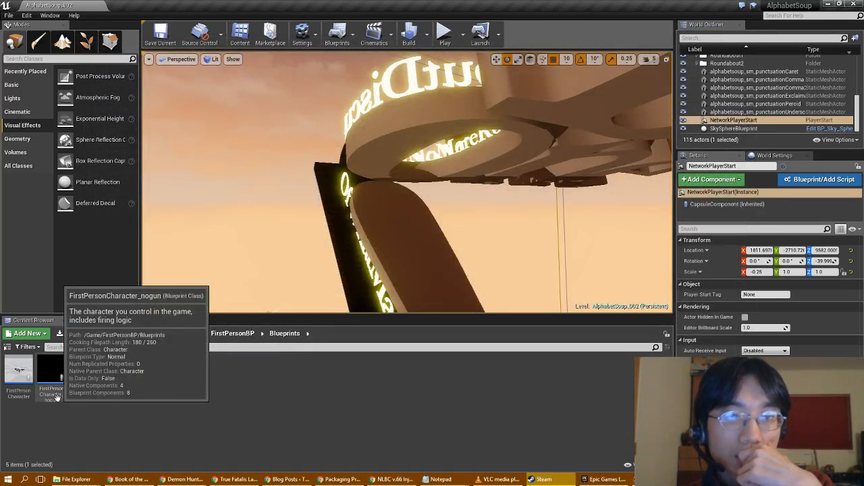
Look through the FirstPerson content folder, including its Character and FPWeapon subfolders, and return to the Content root.
click(231, 335)
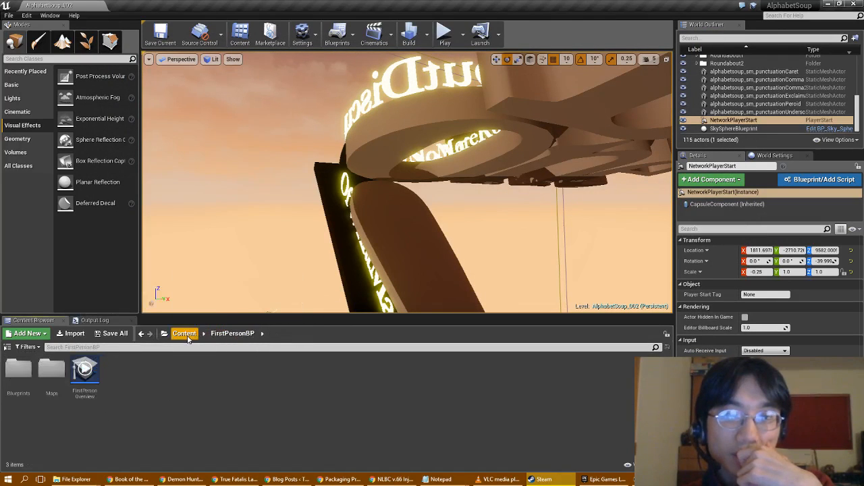
click(187, 335)
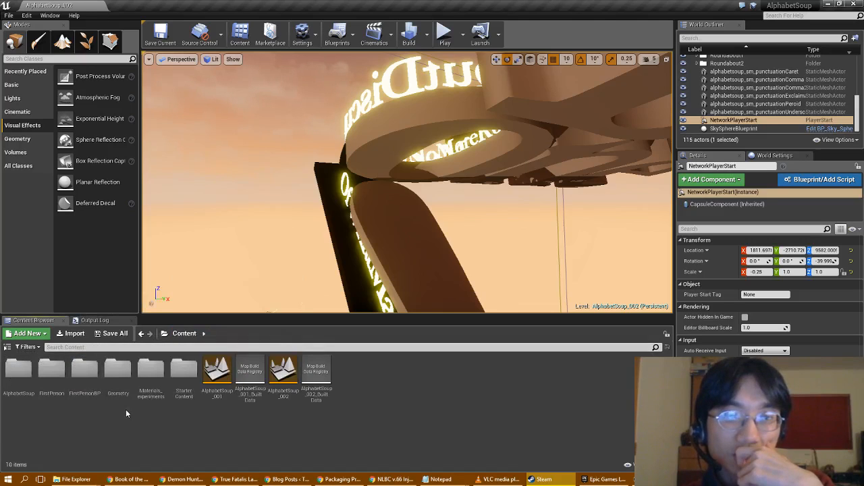
double_click(51, 370)
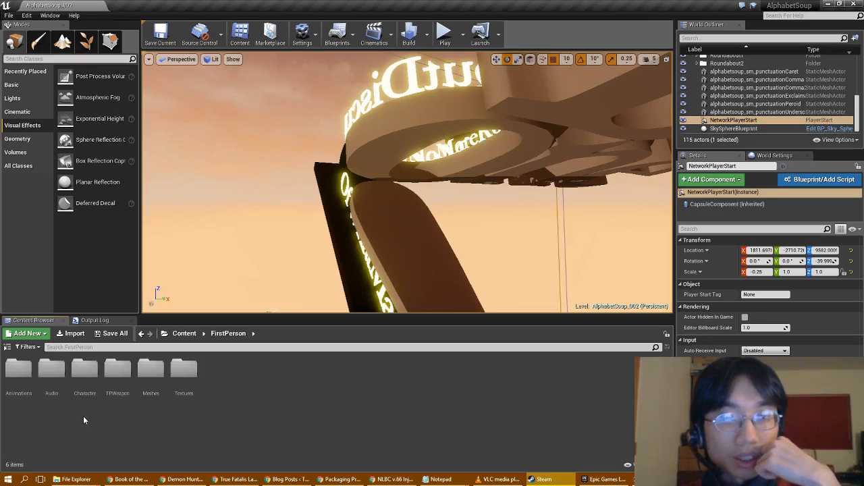
double_click(89, 391)
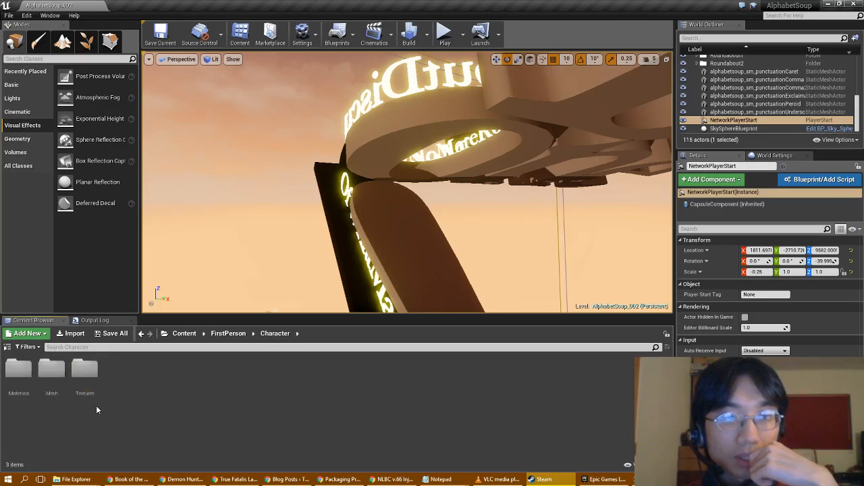
click(223, 335)
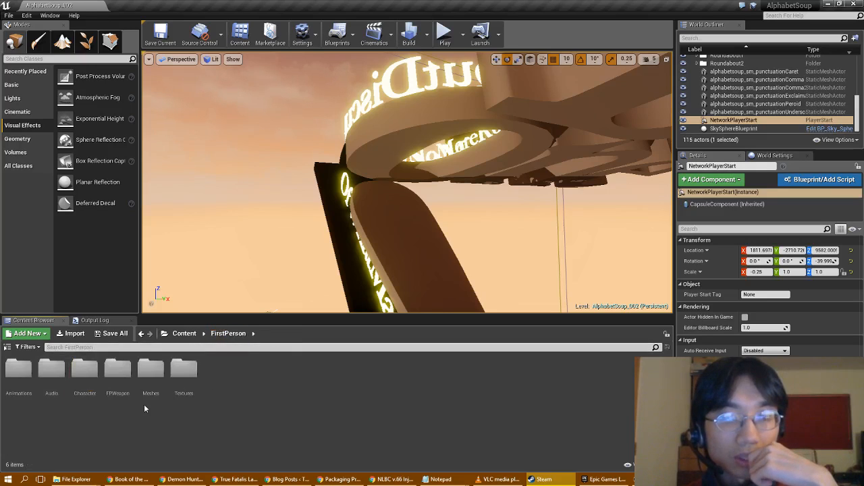
double_click(121, 378)
click(229, 334)
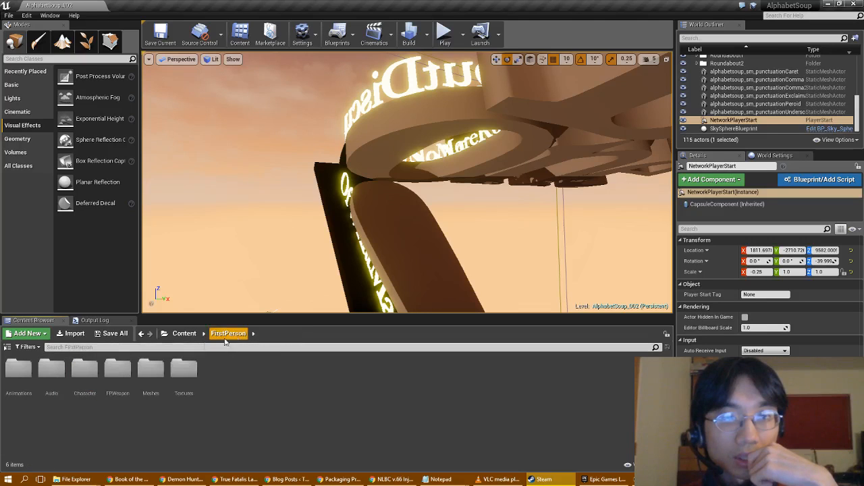
click(184, 334)
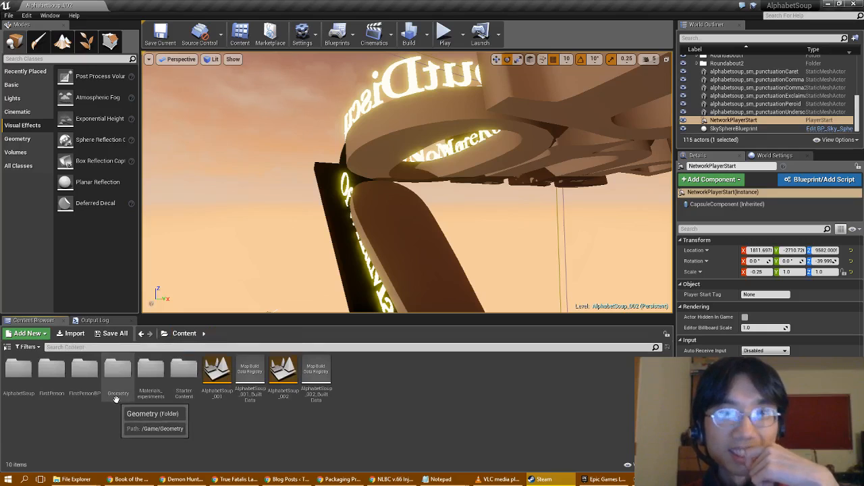
Review the project's game mode classes and open the PlayerController.h source for editing.
click(337, 35)
mouse_move(433, 90)
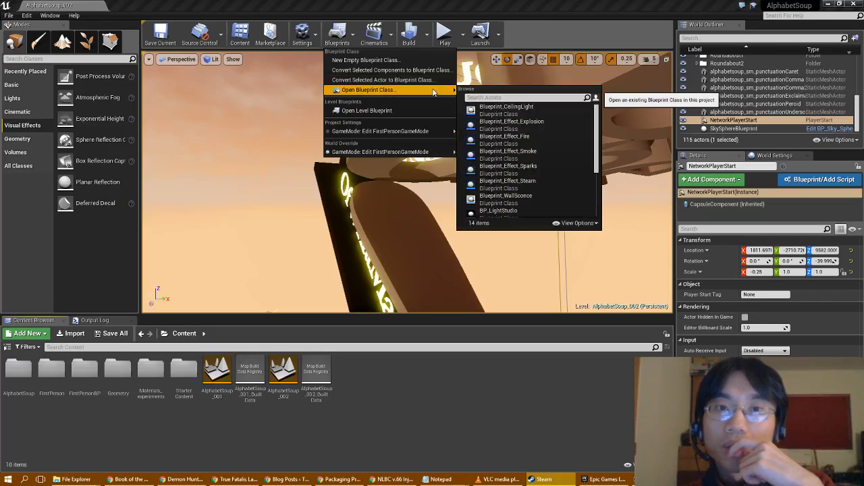
mouse_move(424, 131)
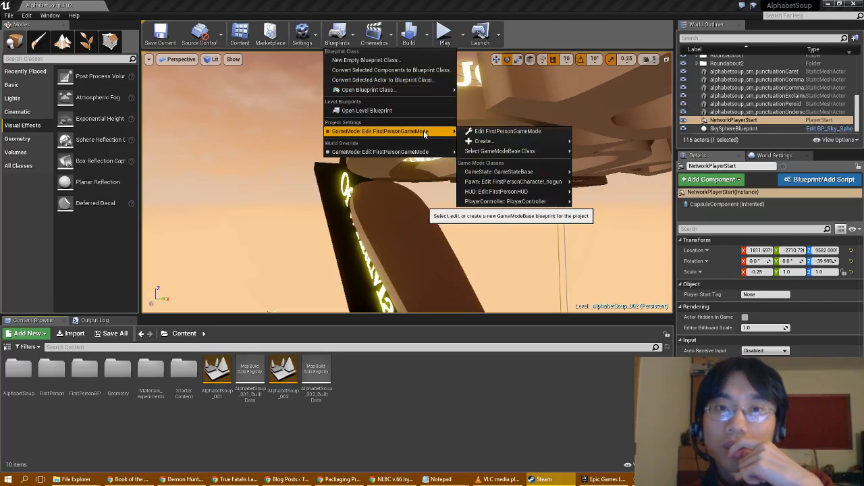
mouse_move(543, 142)
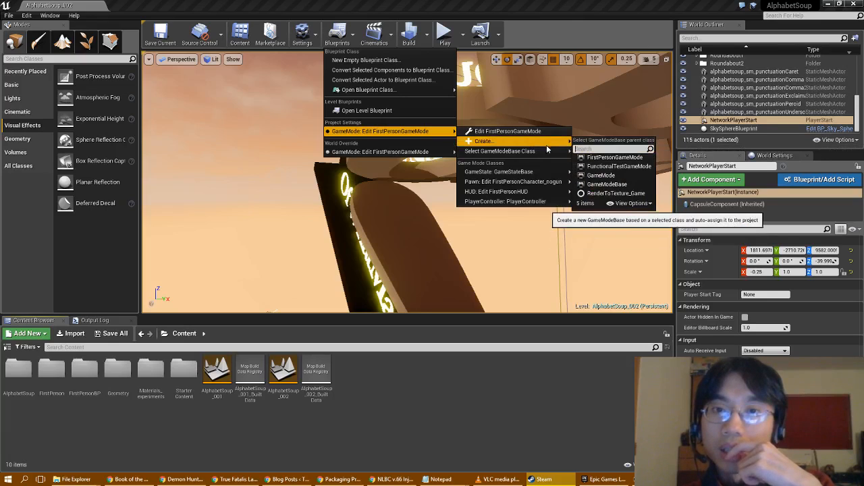
mouse_move(550, 173)
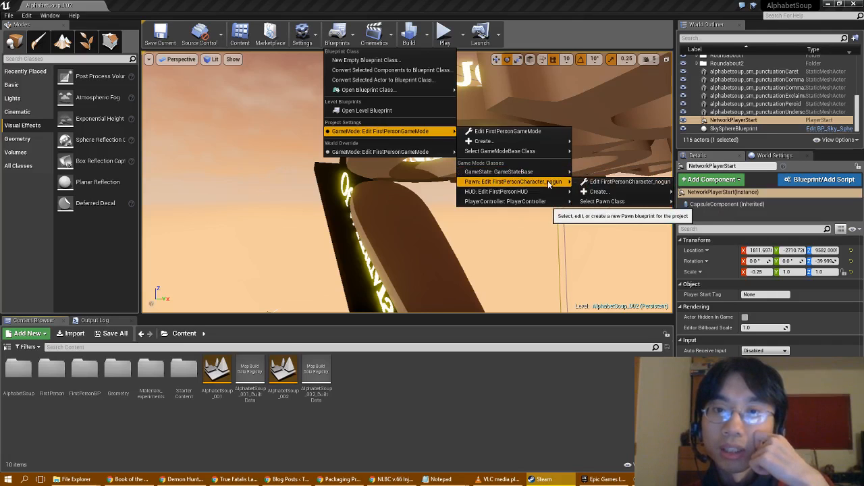
mouse_move(544, 202)
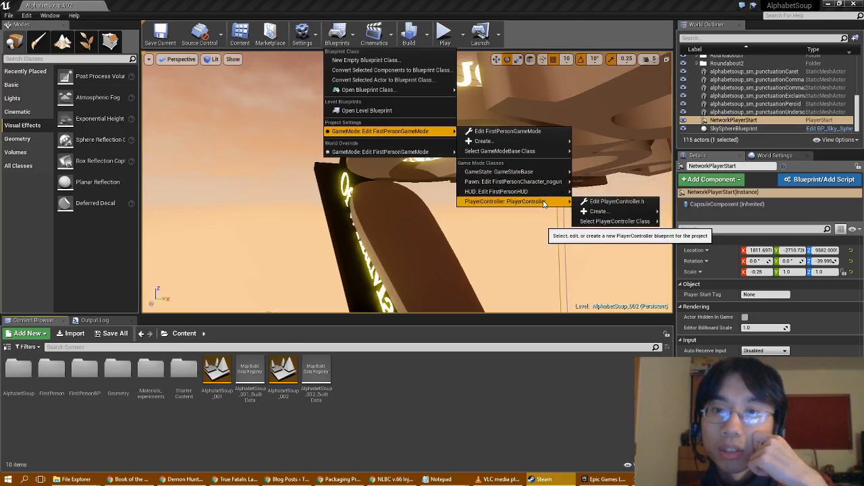
click(593, 202)
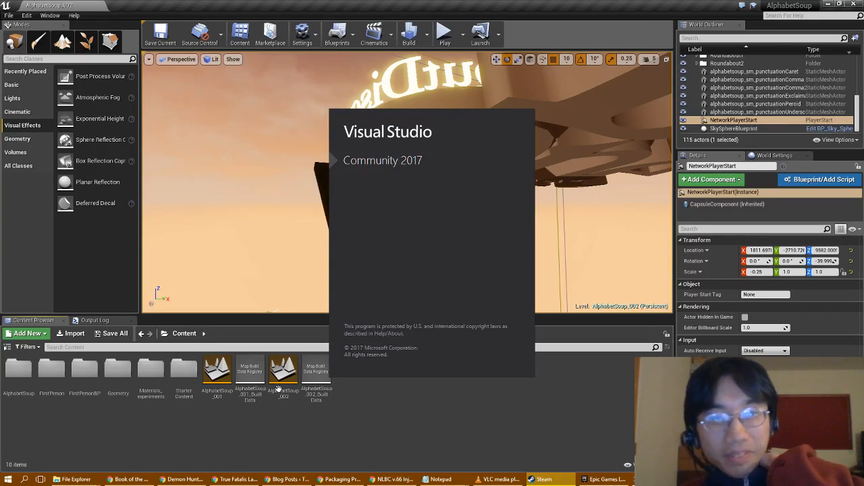
Open the FirstPersonCharacter_nogun blueprint from FirstPersonBP/Blueprints and bring the Spawn projectile section of its Event Graph into view.
click(60, 372)
double_click(60, 372)
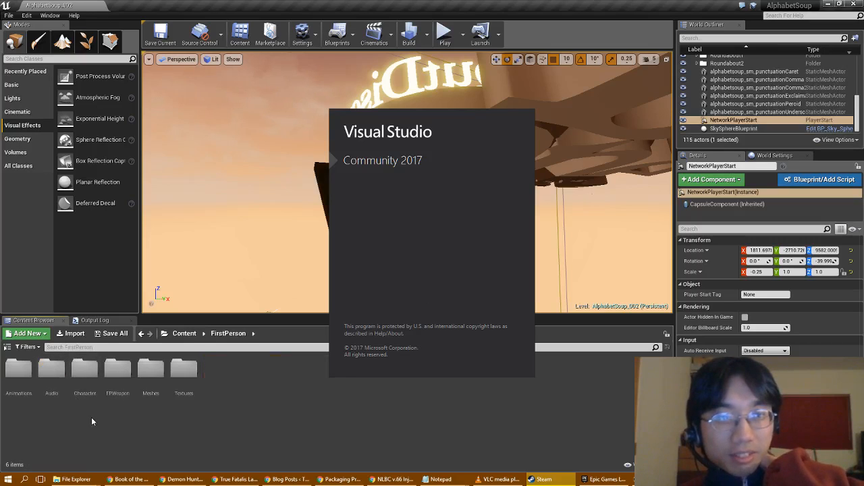
click(184, 333)
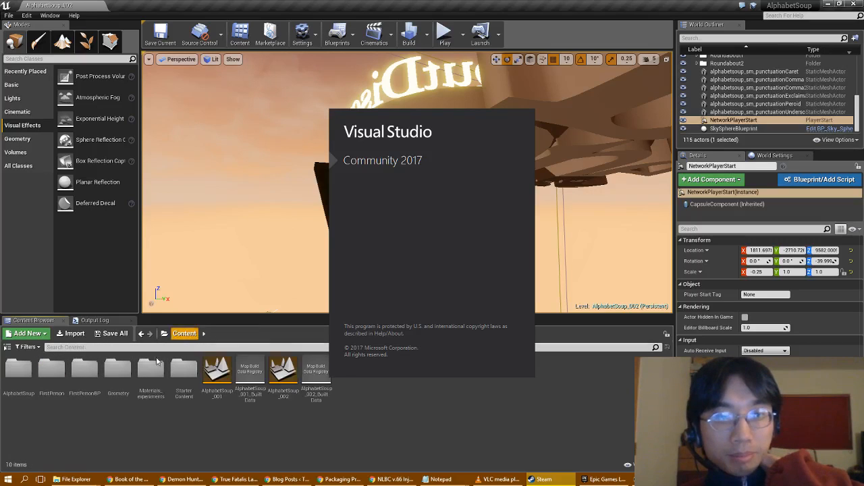
click(85, 370)
double_click(85, 370)
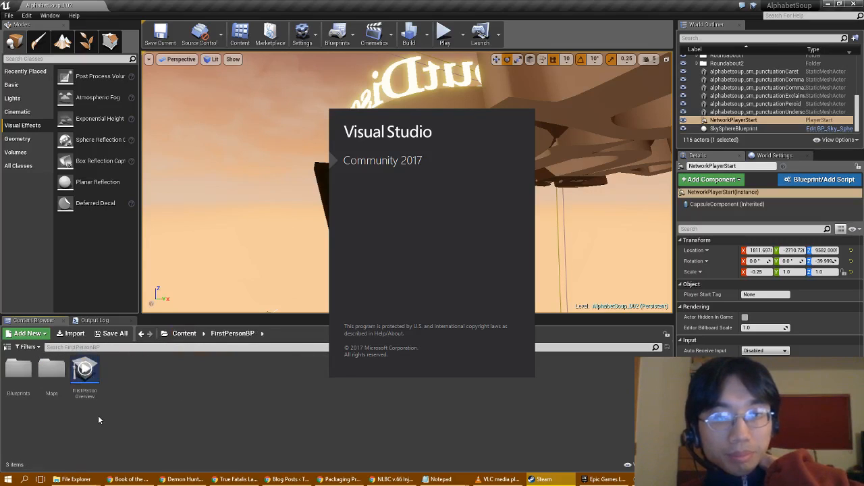
double_click(18, 370)
double_click(55, 398)
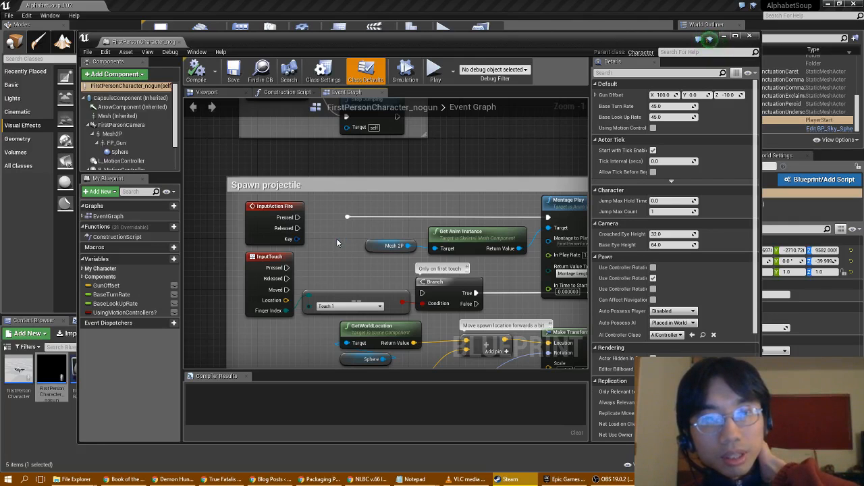
scroll(337, 238, down, 4)
scroll(340, 249, down, 2)
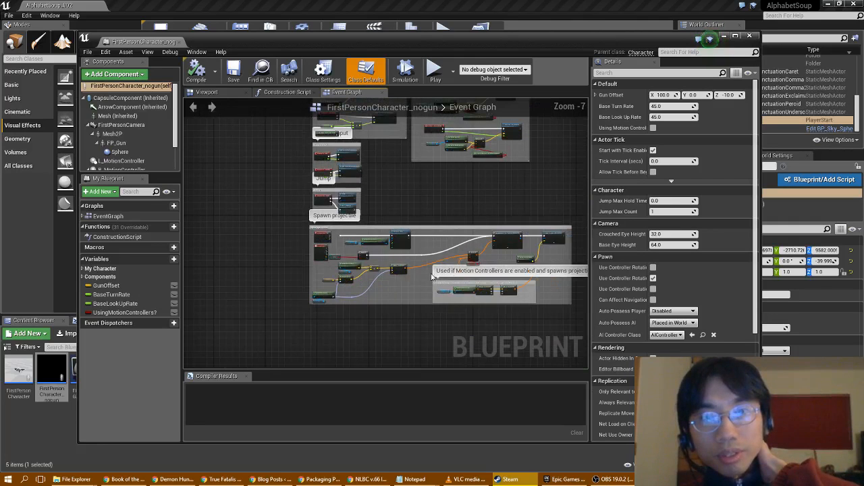
right_drag(355, 241, 363, 351)
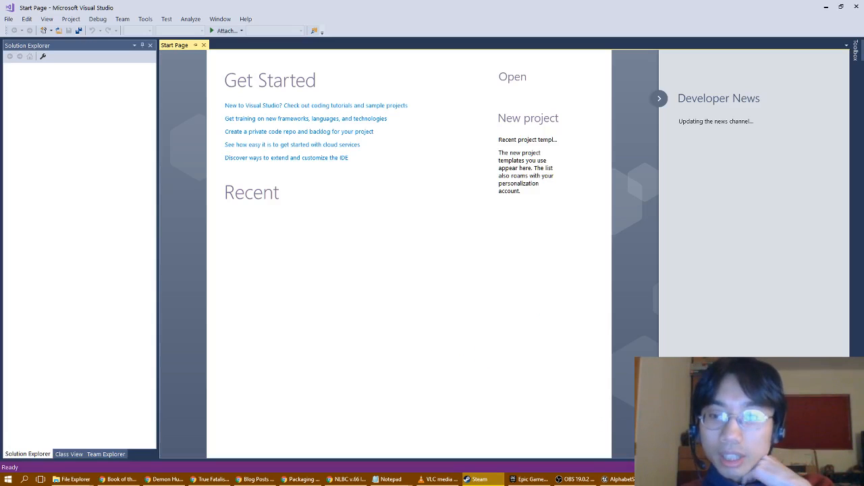
Force the unresponsive Visual Studio 2017 to close and return to the FirstPersonCharacter_nogun blueprint.
mouse_move(620, 479)
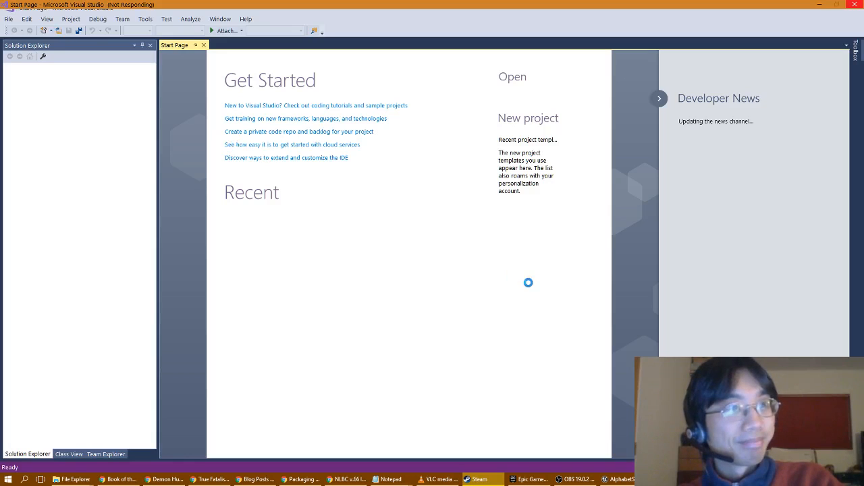
click(855, 6)
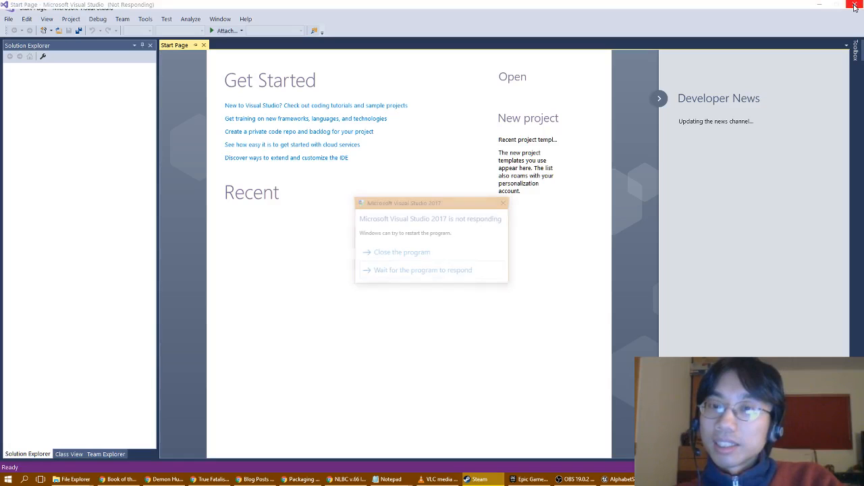
click(401, 253)
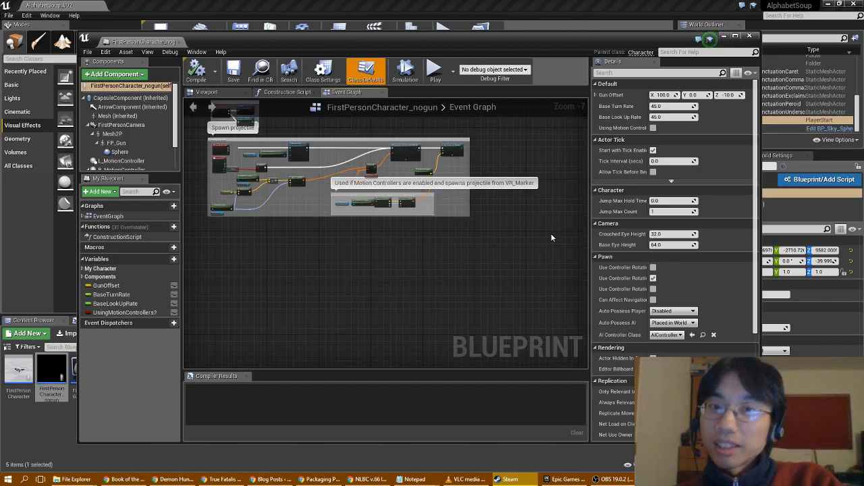
right_drag(330, 269, 380, 310)
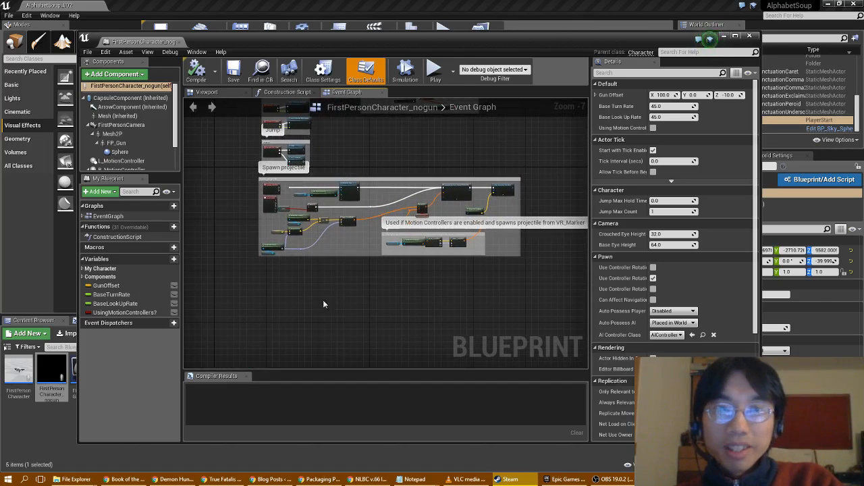
scroll(272, 306, up, 3)
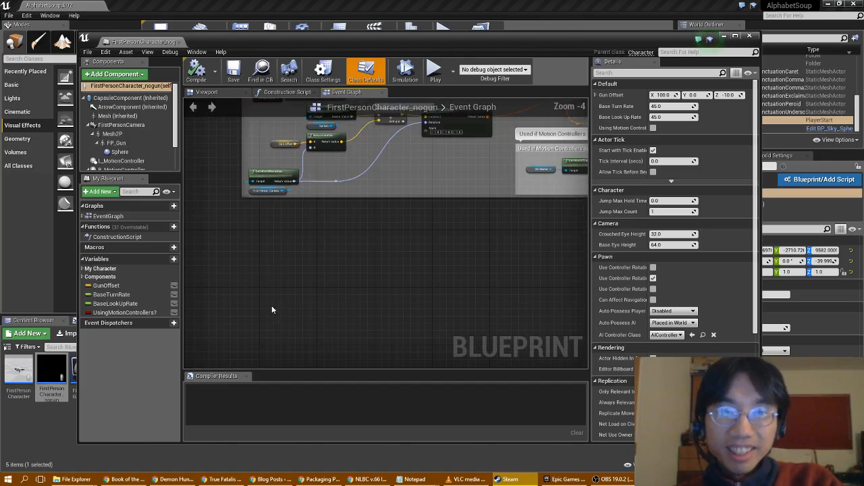
right_click(280, 220)
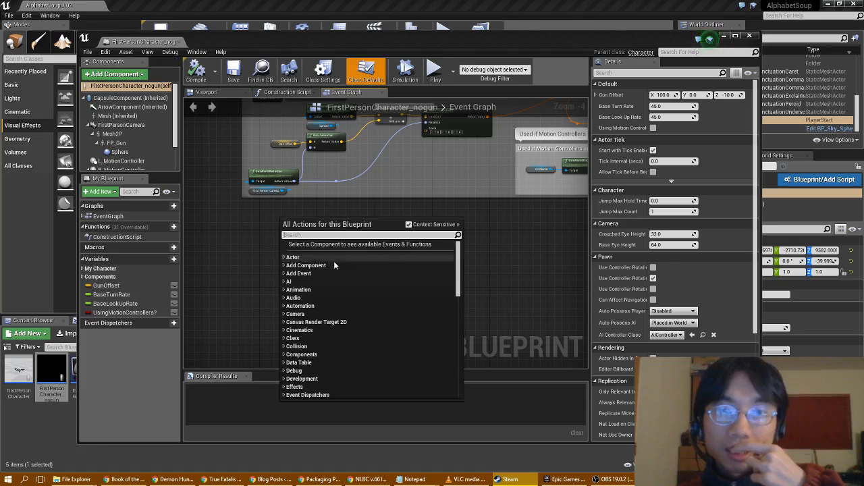
drag(247, 226, 253, 277)
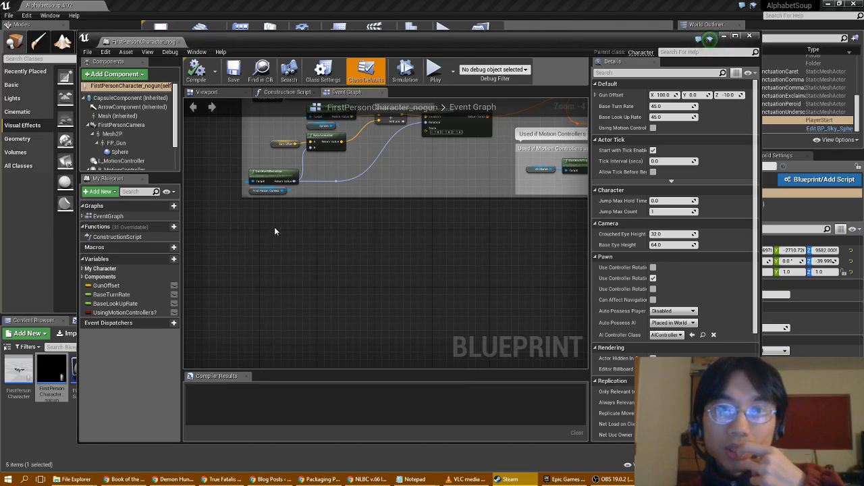
Add an Escape keyboard event in the empty area of the Event Graph below the Spawn projectile section.
right_drag(274, 227, 311, 306)
scroll(310, 136, up, 4)
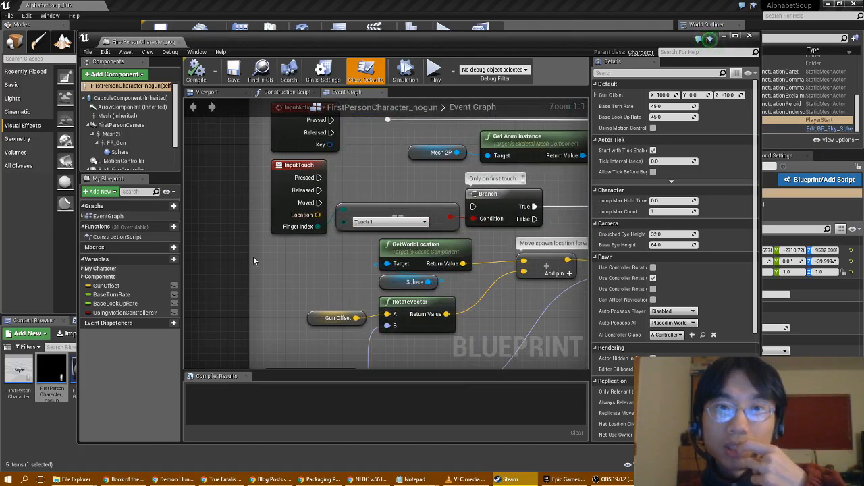
right_drag(237, 234, 331, 201)
right_click(330, 201)
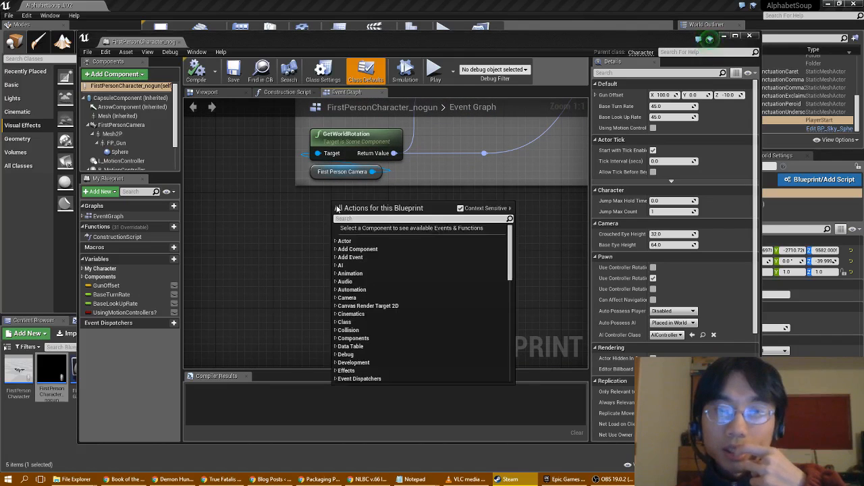
scroll(398, 288, down, 4)
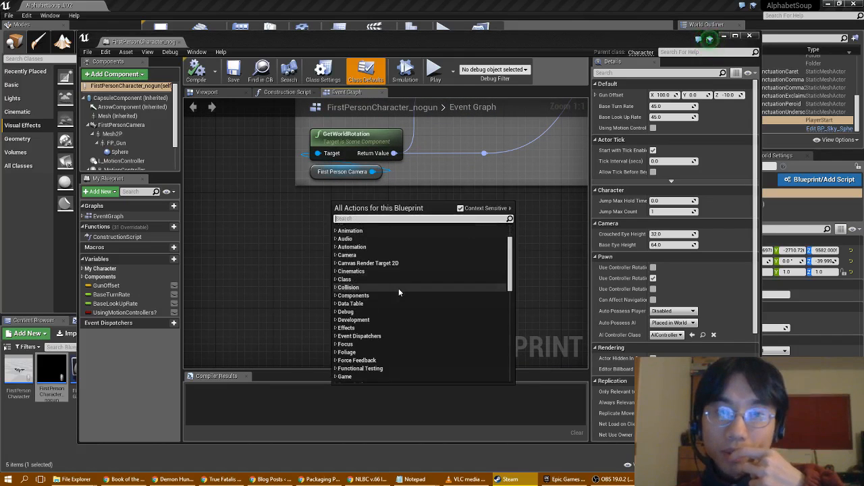
scroll(399, 287, down, 2)
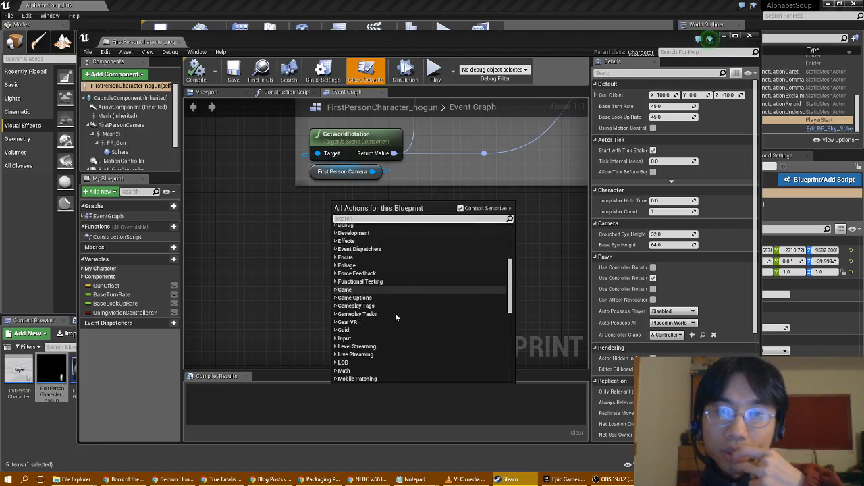
click(346, 338)
scroll(399, 324, down, 3)
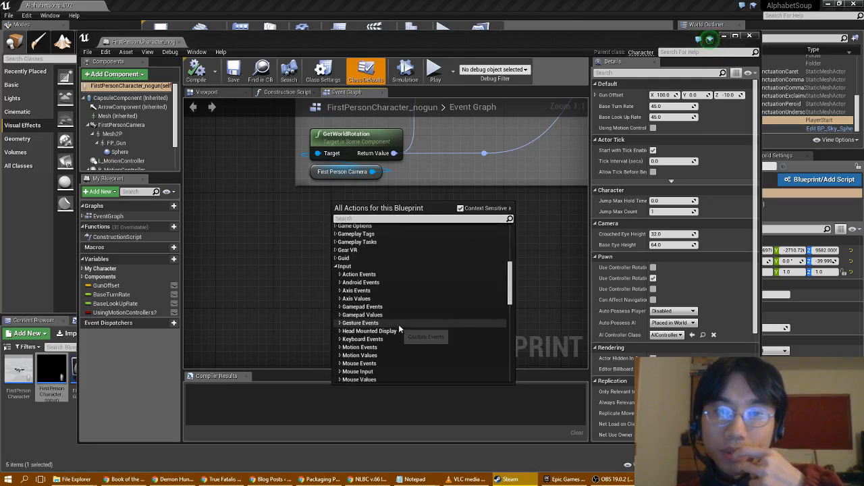
scroll(426, 296, down, 1)
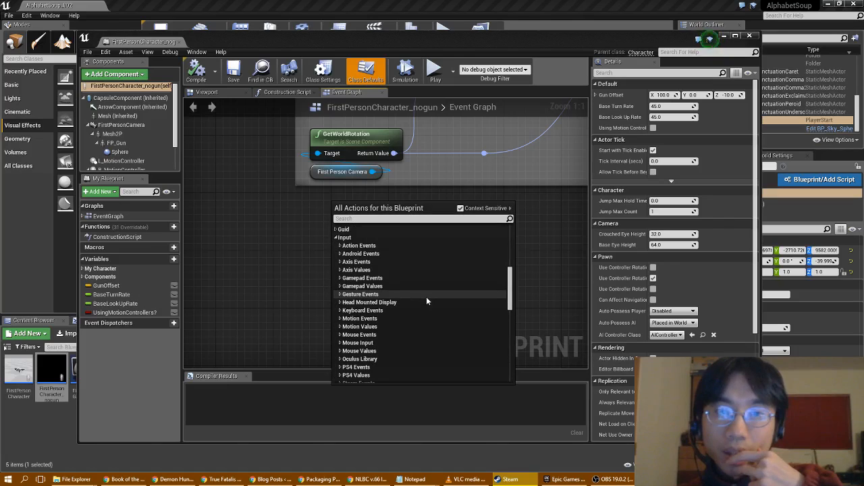
scroll(427, 297, down, 1)
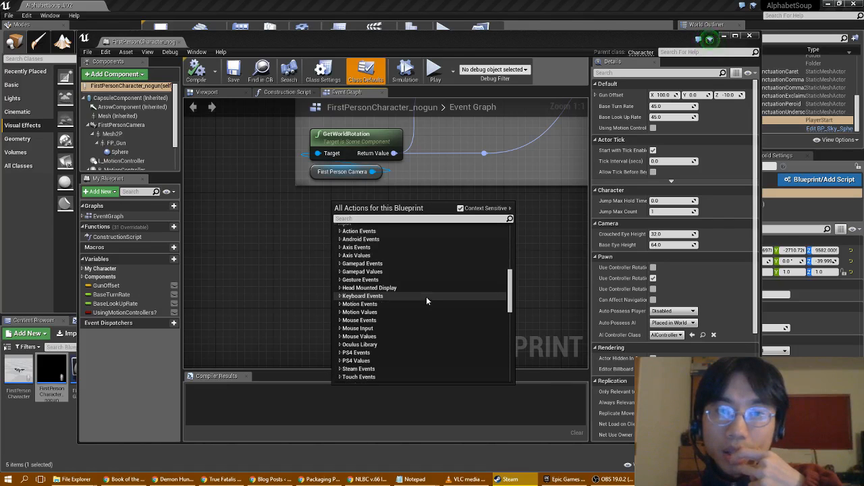
scroll(372, 293, up, 2)
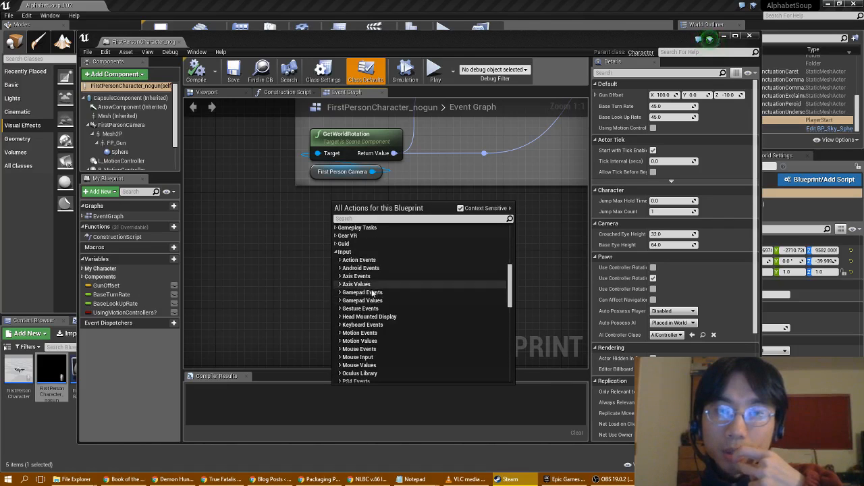
click(399, 325)
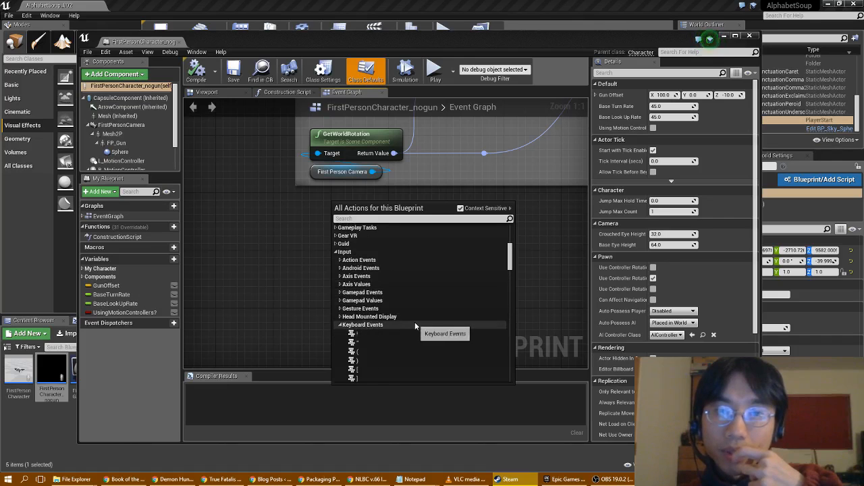
scroll(415, 326, down, 5)
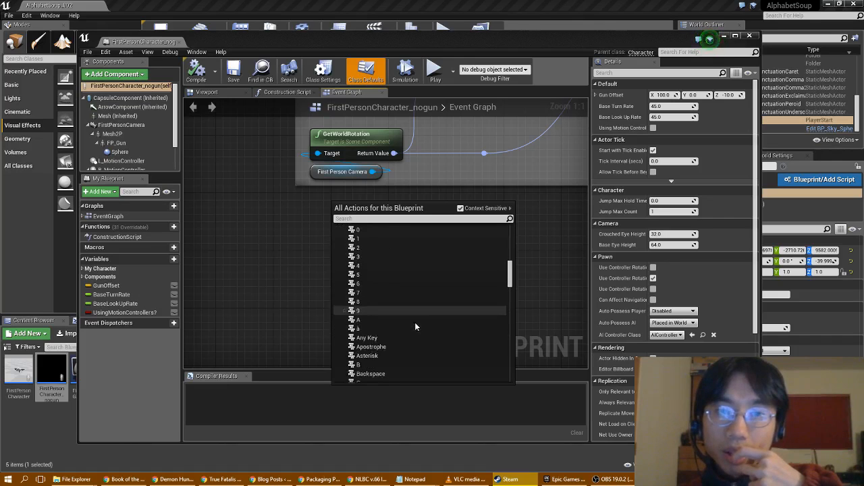
scroll(415, 325, down, 3)
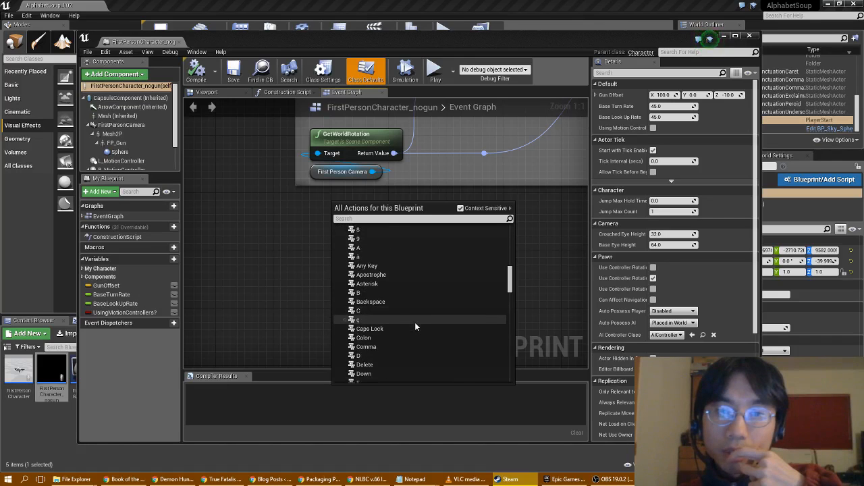
scroll(415, 326, down, 2)
scroll(415, 326, down, 1)
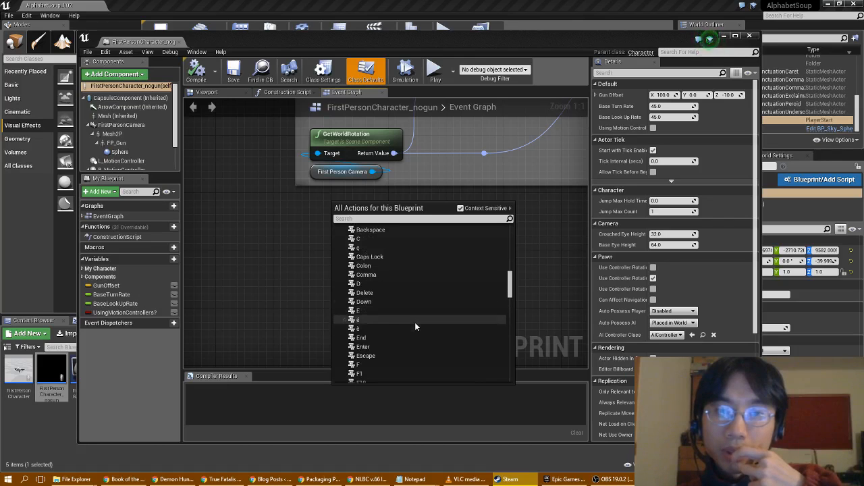
scroll(415, 326, down, 1)
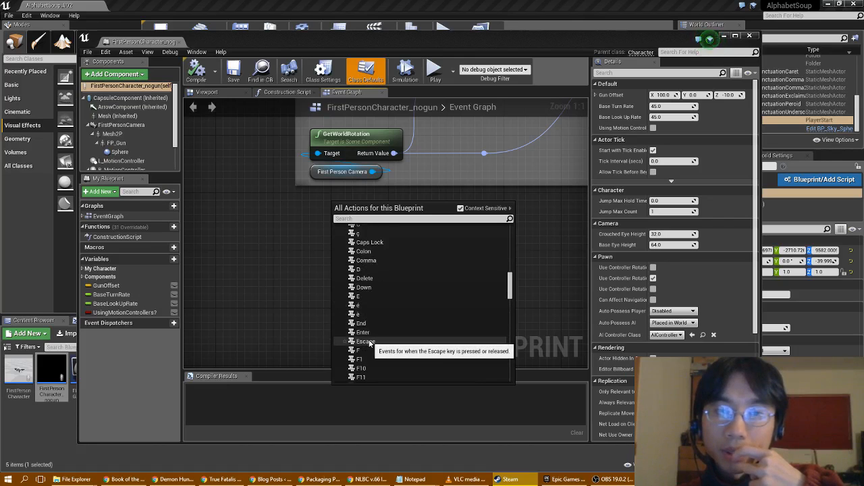
click(369, 342)
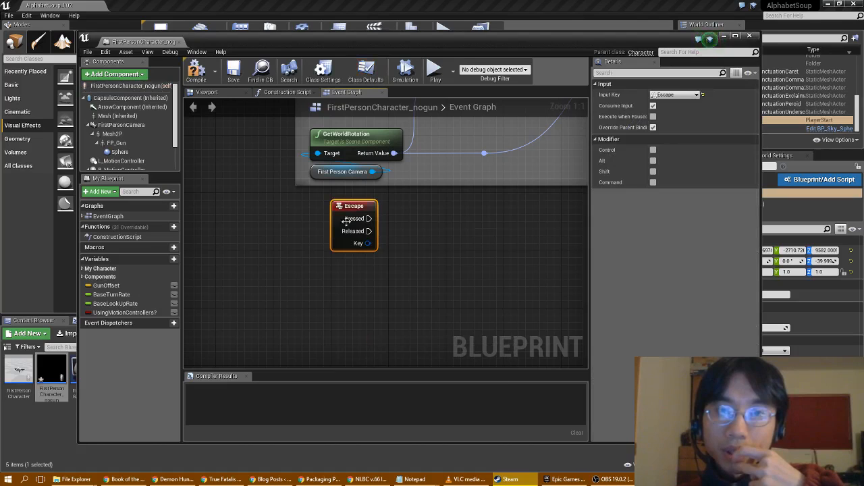
drag(347, 201, 310, 216)
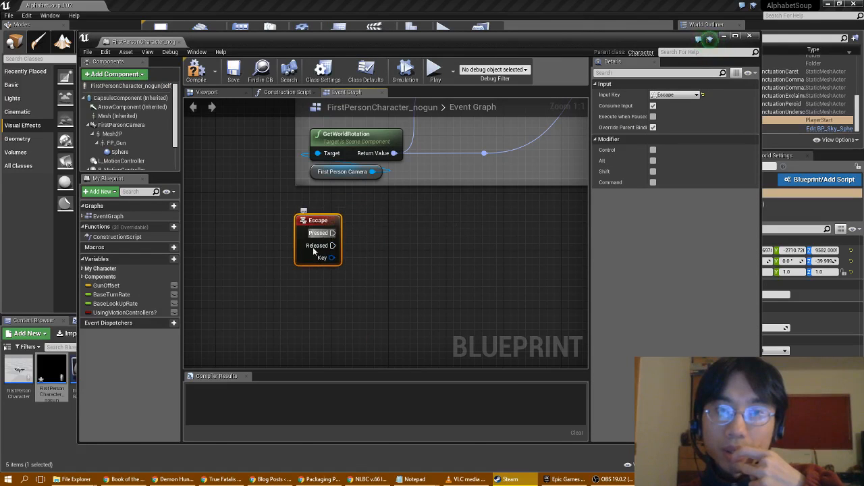
Add a Quit Game node beside the Escape event, level with it, and connect the event's Pressed output to its execution input.
right_drag(276, 218, 243, 286)
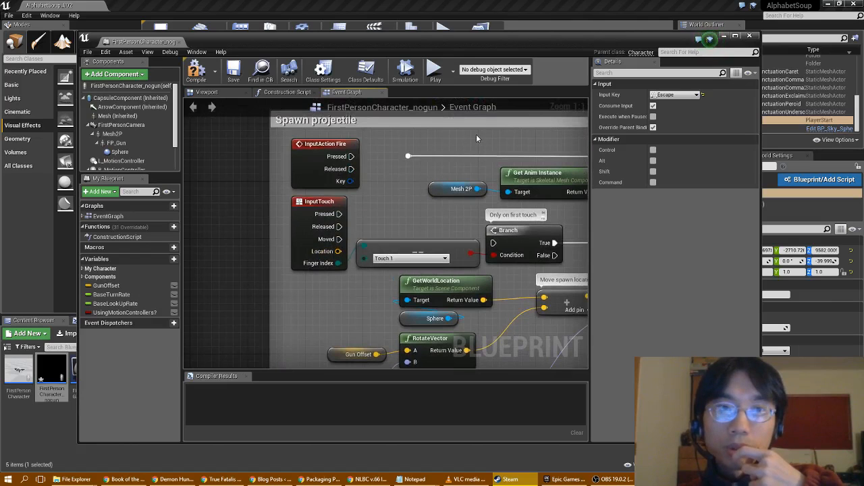
right_drag(479, 134, 404, 248)
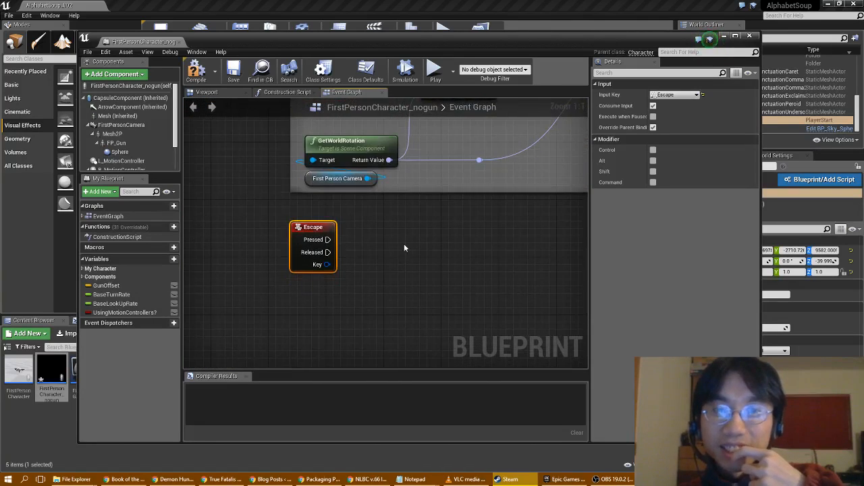
right_click(400, 243)
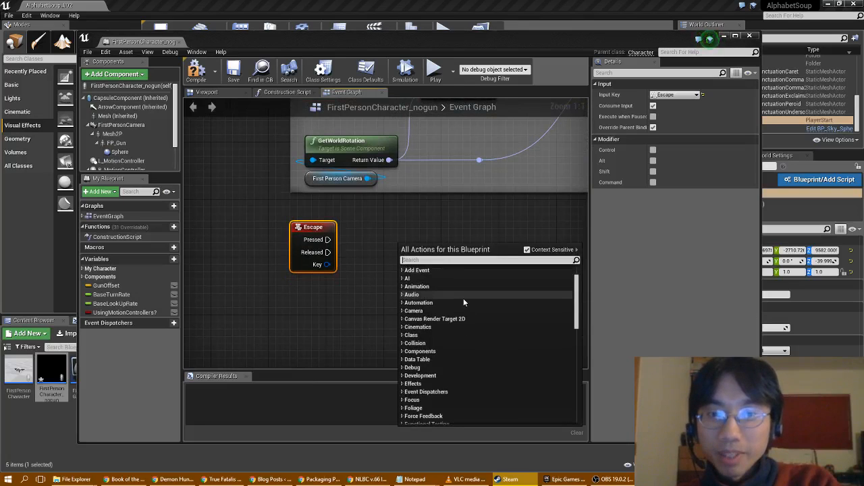
scroll(469, 298, down, 3)
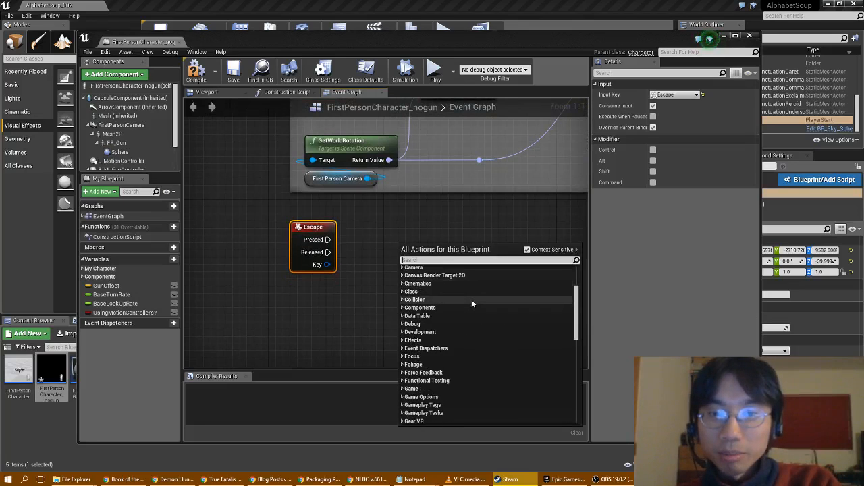
scroll(471, 301, down, 3)
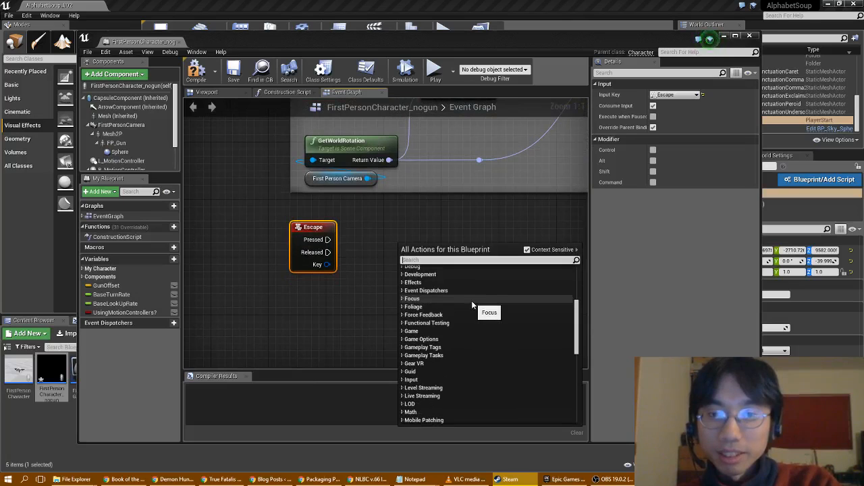
scroll(471, 301, down, 3)
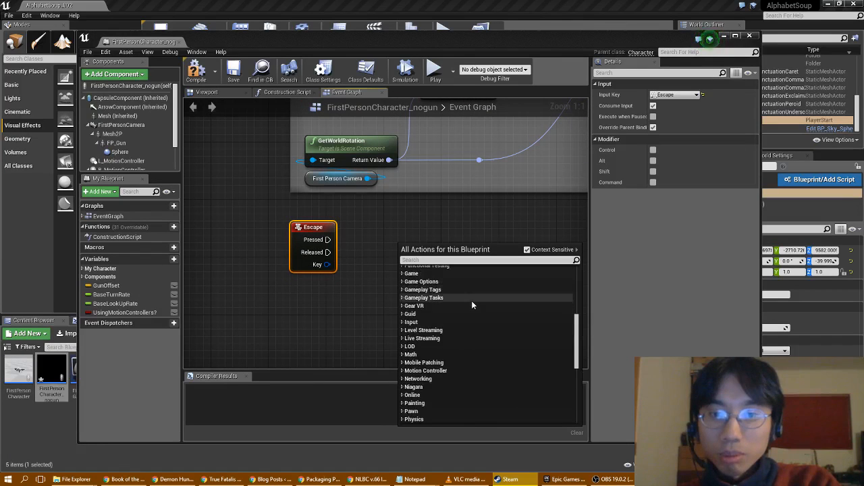
scroll(471, 302, down, 3)
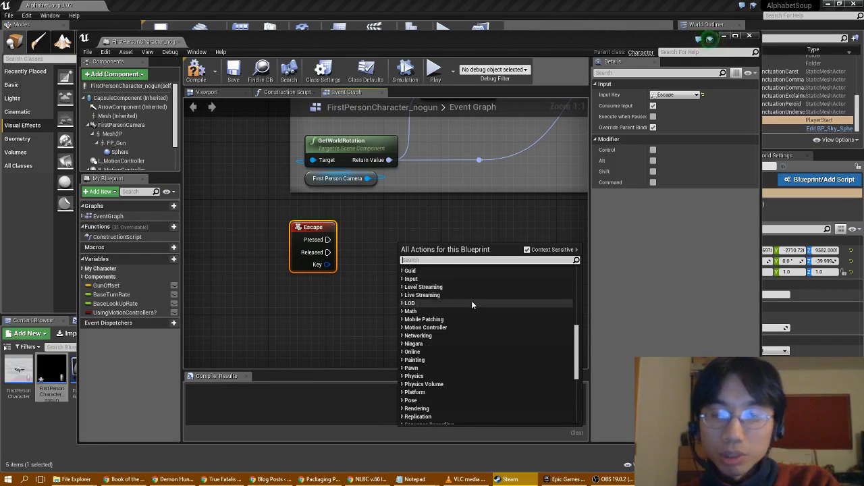
scroll(471, 302, down, 2)
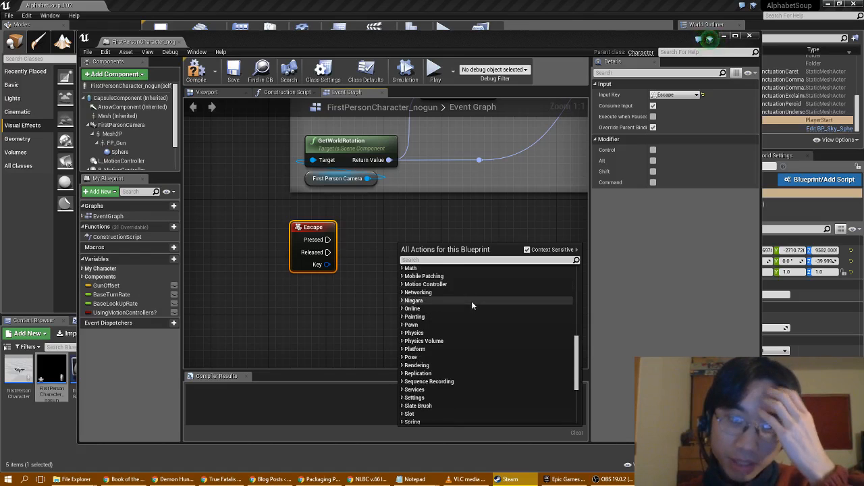
scroll(472, 301, down, 2)
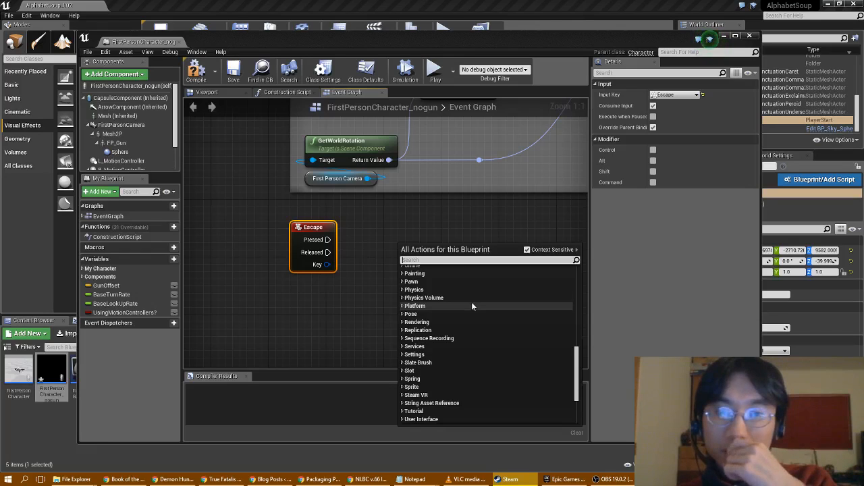
scroll(472, 306, down, 3)
scroll(497, 336, up, 5)
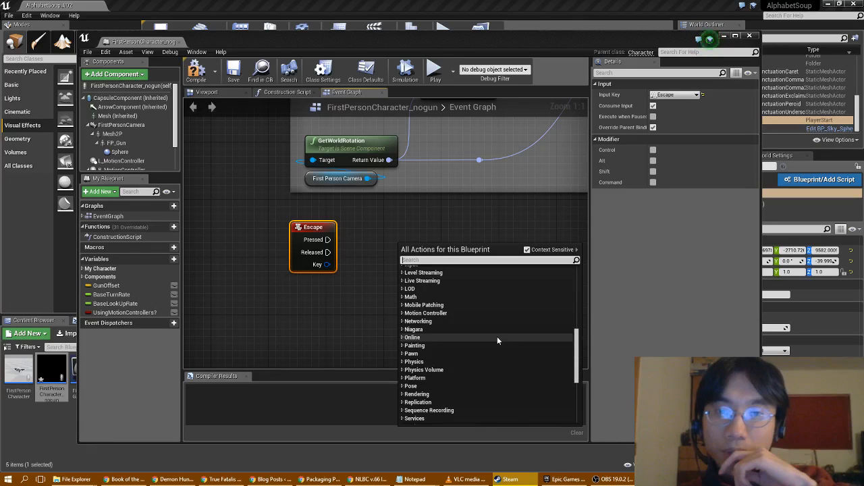
scroll(497, 336, up, 5)
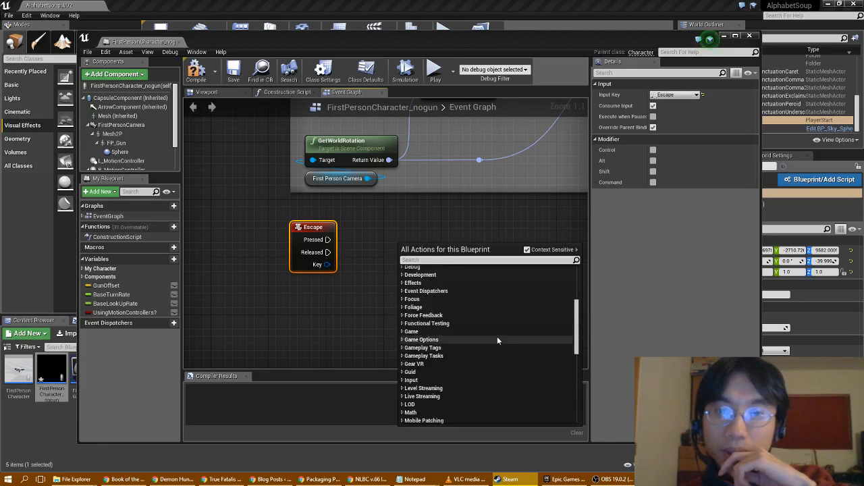
click(404, 347)
scroll(489, 367, down, 1)
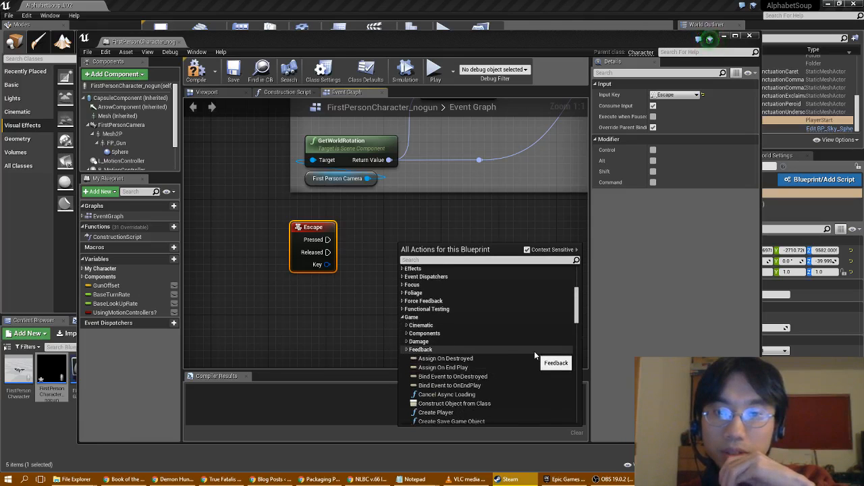
scroll(535, 351, down, 4)
scroll(534, 351, down, 10)
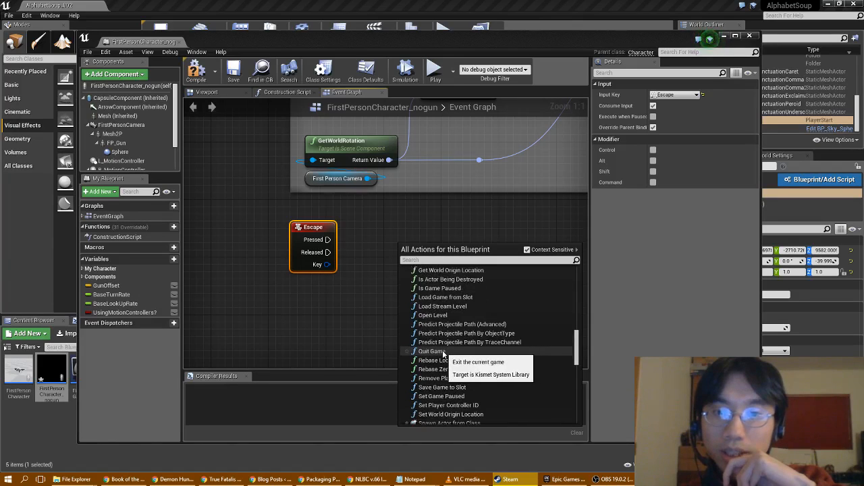
click(443, 352)
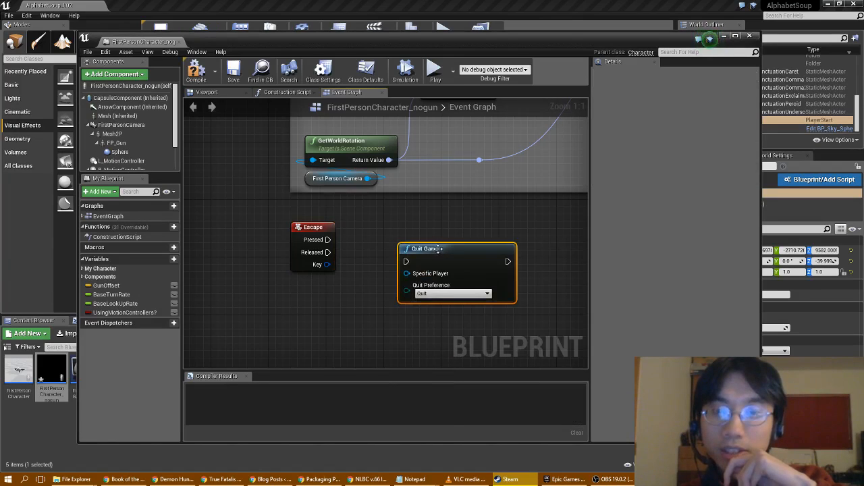
drag(432, 250, 420, 229)
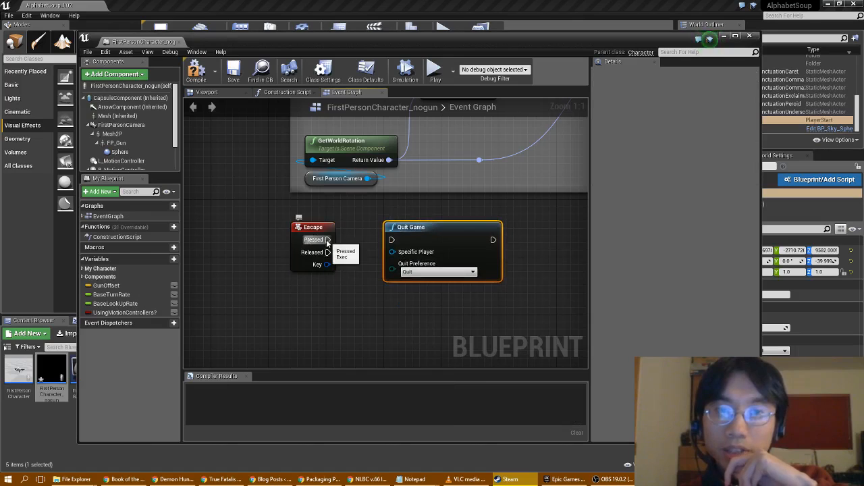
drag(328, 239, 392, 240)
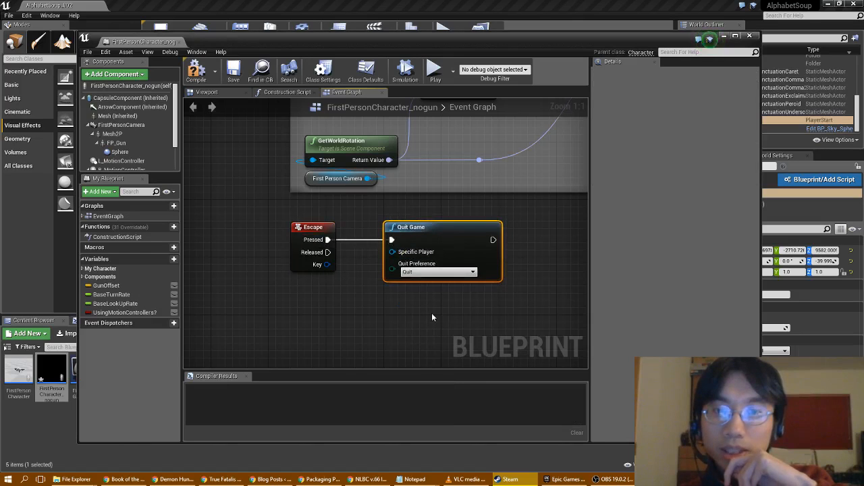
Review the Quit Game node's Quit Preference choices and look over the spawn and transform nodes elsewhere in the Event Graph.
click(462, 272)
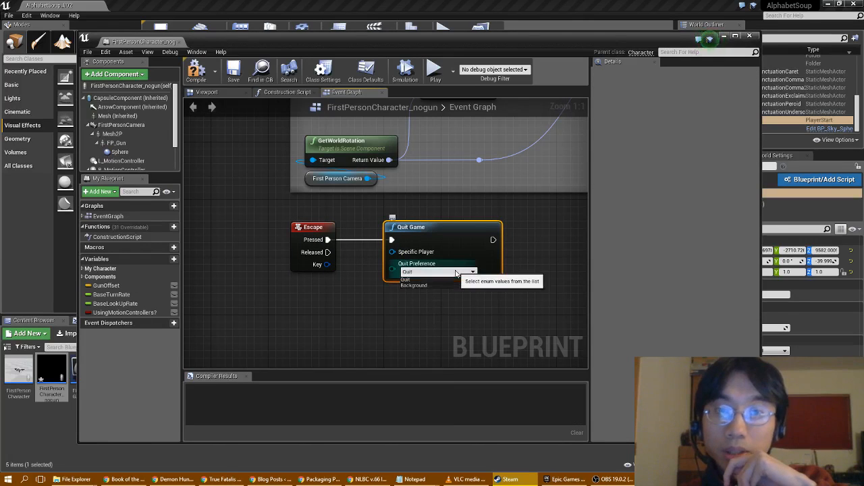
click(462, 272)
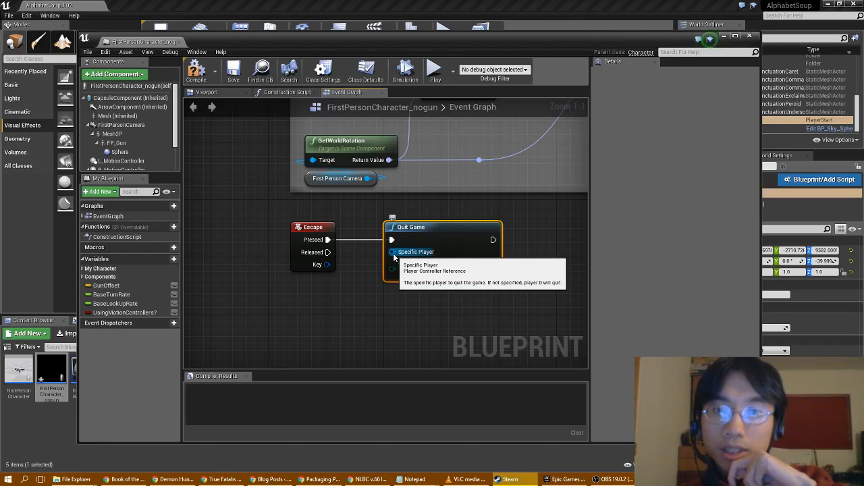
click(539, 222)
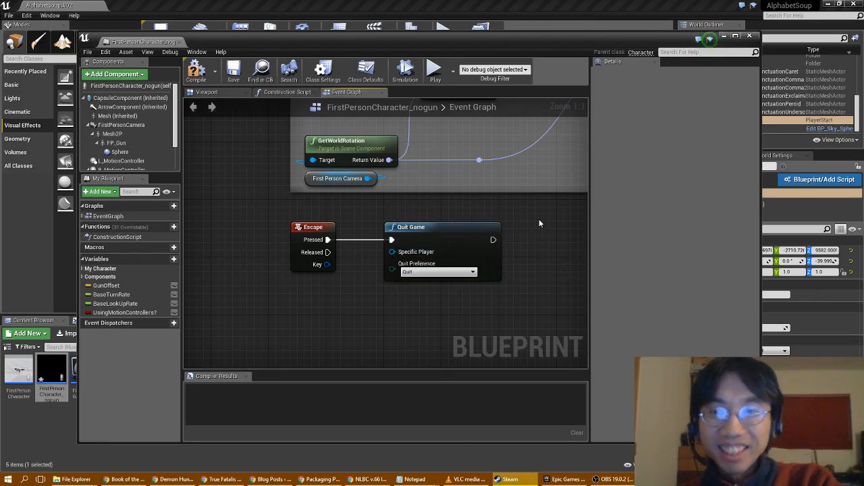
right_drag(539, 220, 433, 376)
right_drag(480, 284, 291, 360)
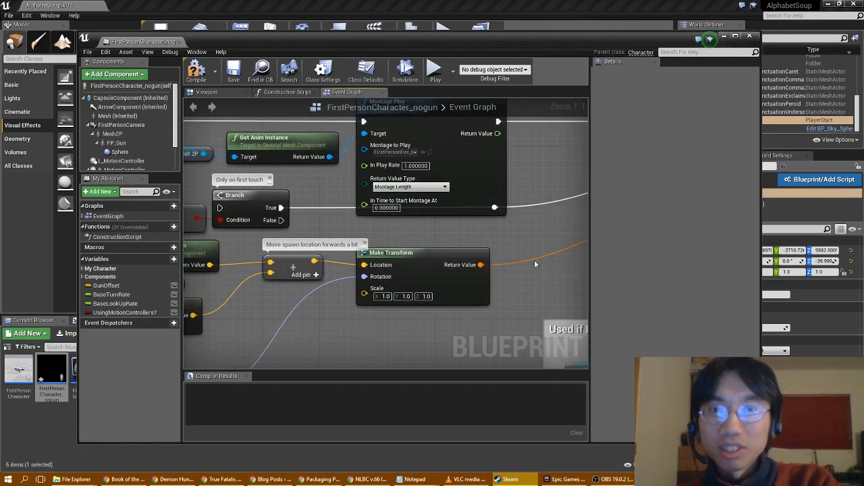
right_drag(535, 265, 412, 212)
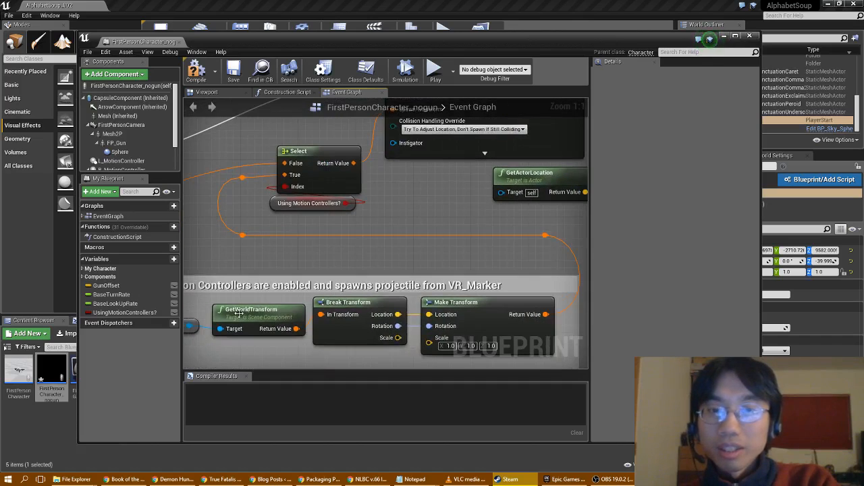
right_drag(239, 313, 411, 246)
mouse_move(231, 314)
right_down()
mouse_move(427, 209)
mouse_move(419, 213)
mouse_move(472, 276)
right_up()
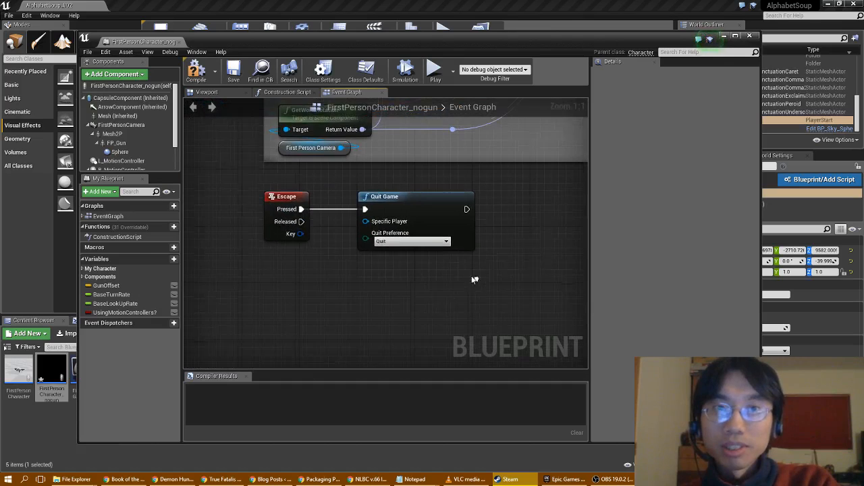
Compile and save the FirstPersonCharacter_nogun blueprint, and close its editor window.
click(202, 75)
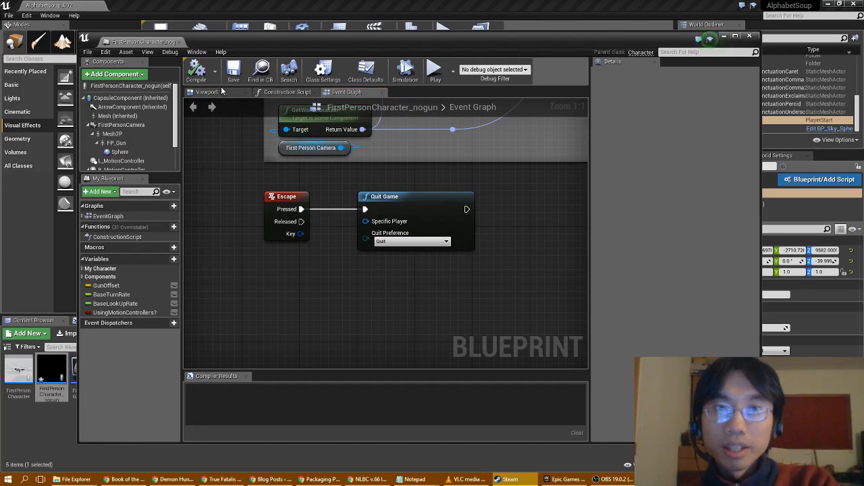
click(233, 71)
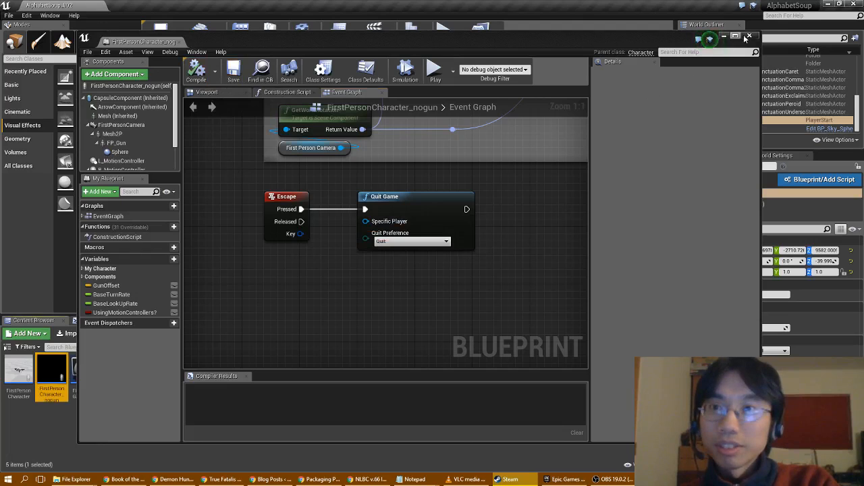
click(747, 37)
Play the AlphabetSoup level in the editor and test quitting the game with Escape.
click(446, 34)
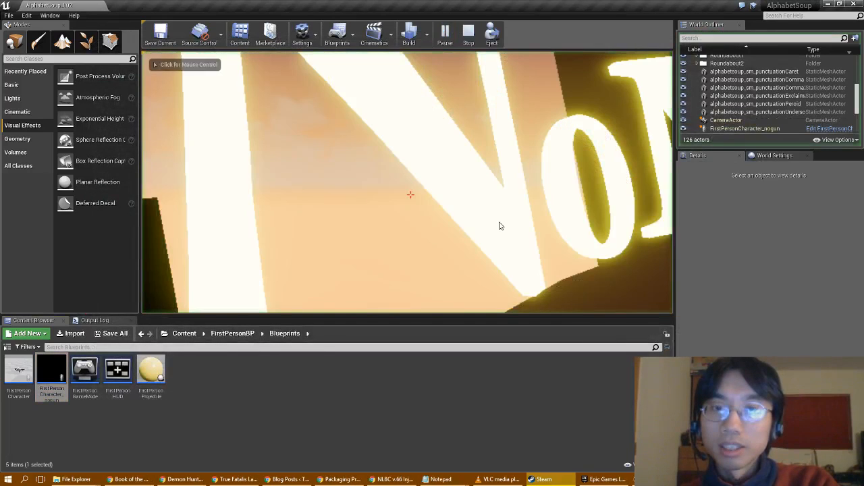
key(Escape)
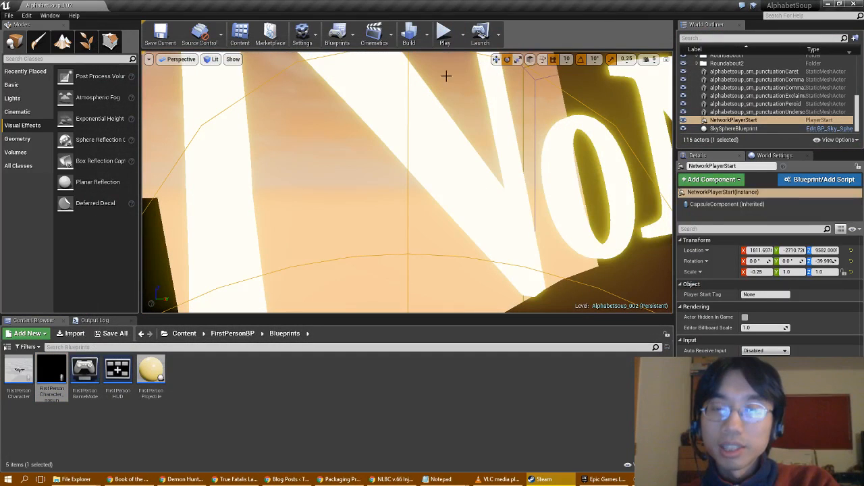